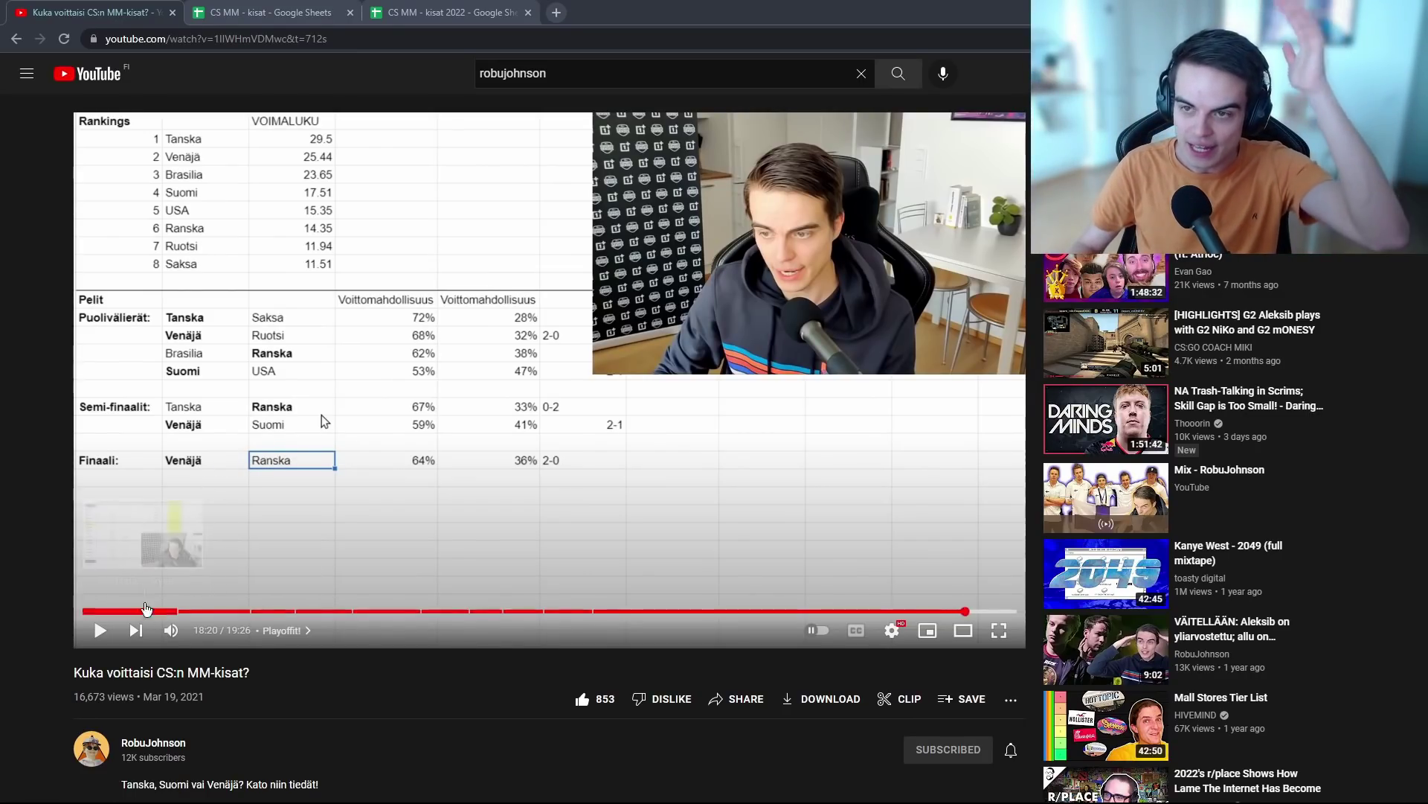
Step: Switch to the "CS MM - kisat" spreadsheet and look over its team ratings on the Tiimit sheet
{"action": "key", "text": "ctrl+Tab"}
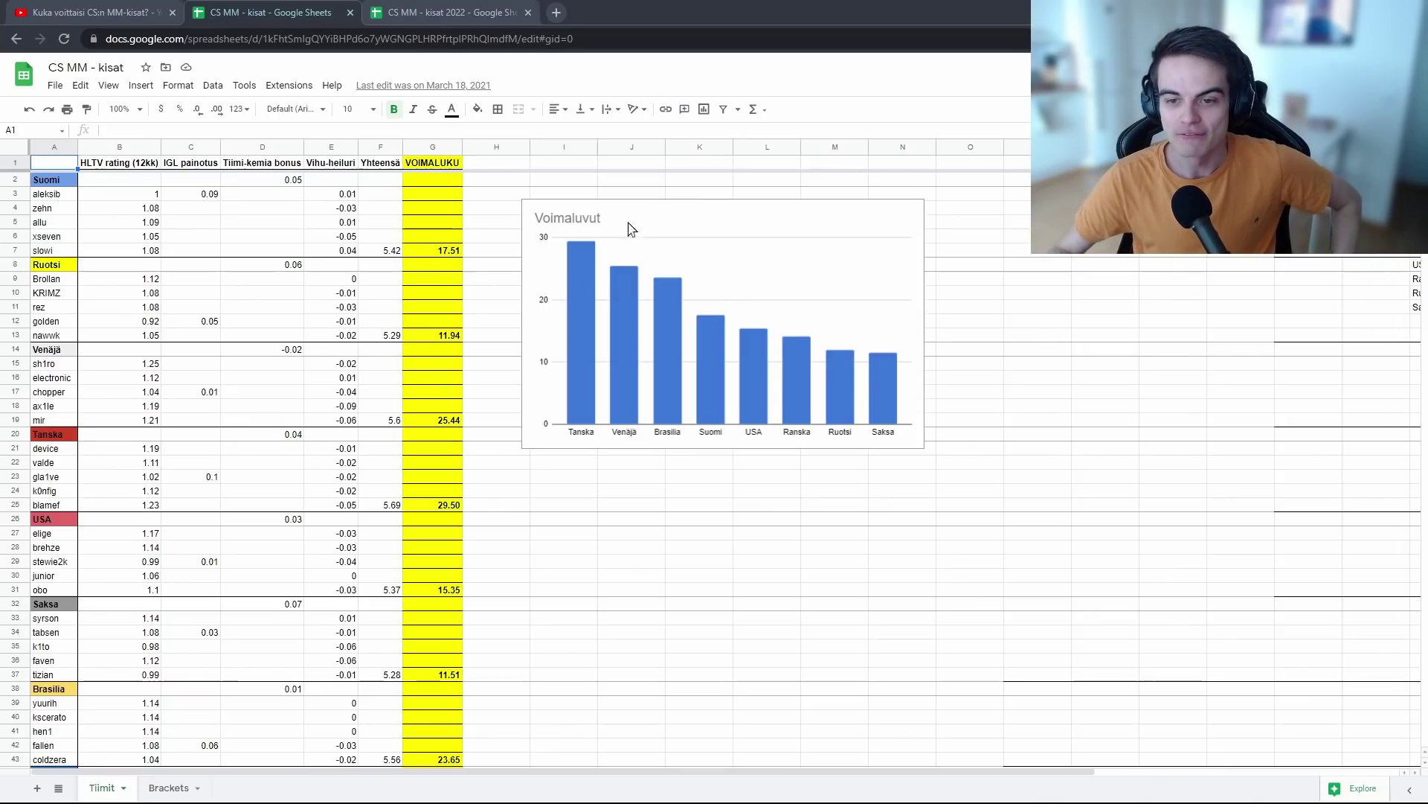
{"action": "left_click", "coordinate": [253, 408]}
{"action": "left_click", "coordinate": [239, 451]}
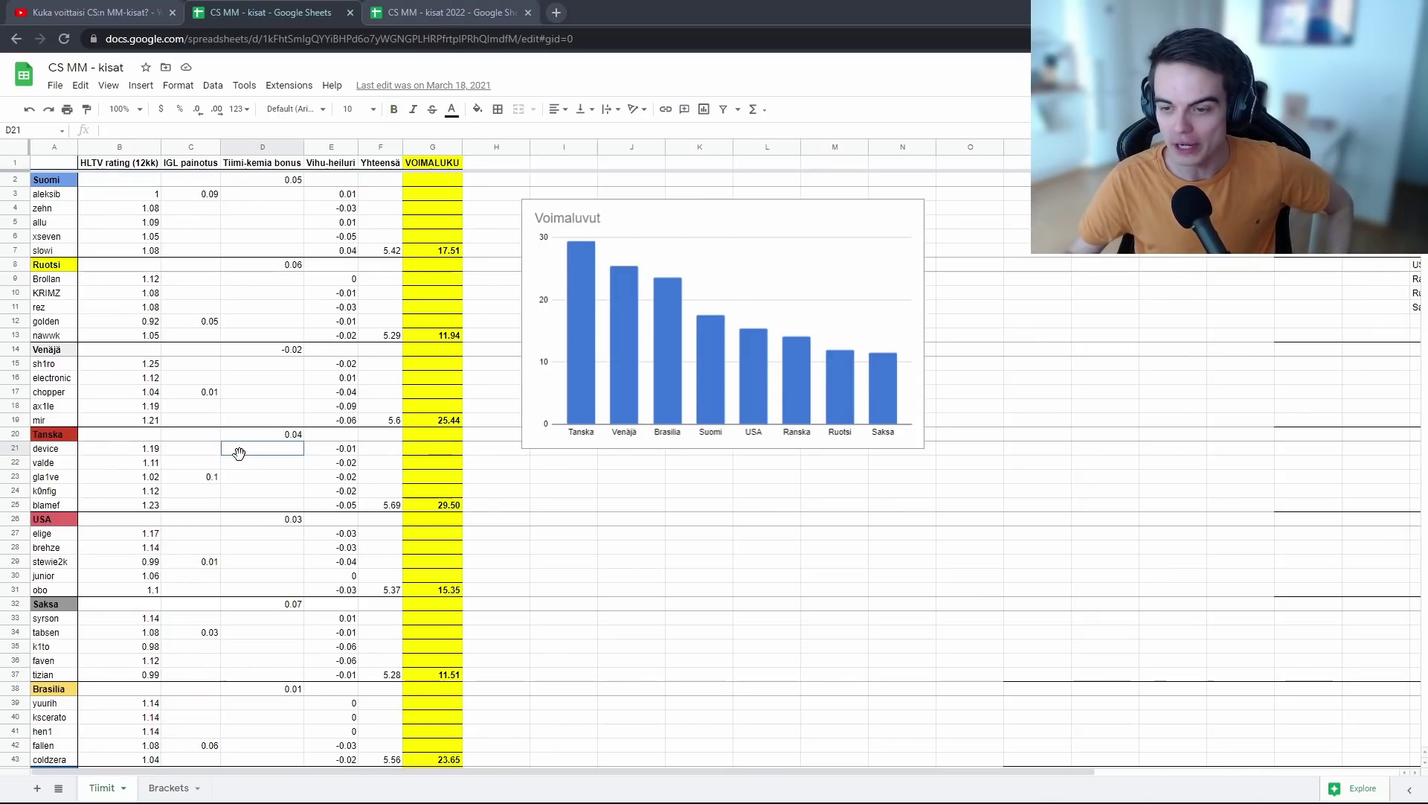
{"action": "left_click", "coordinate": [249, 492]}
{"action": "left_click", "coordinate": [216, 548]}
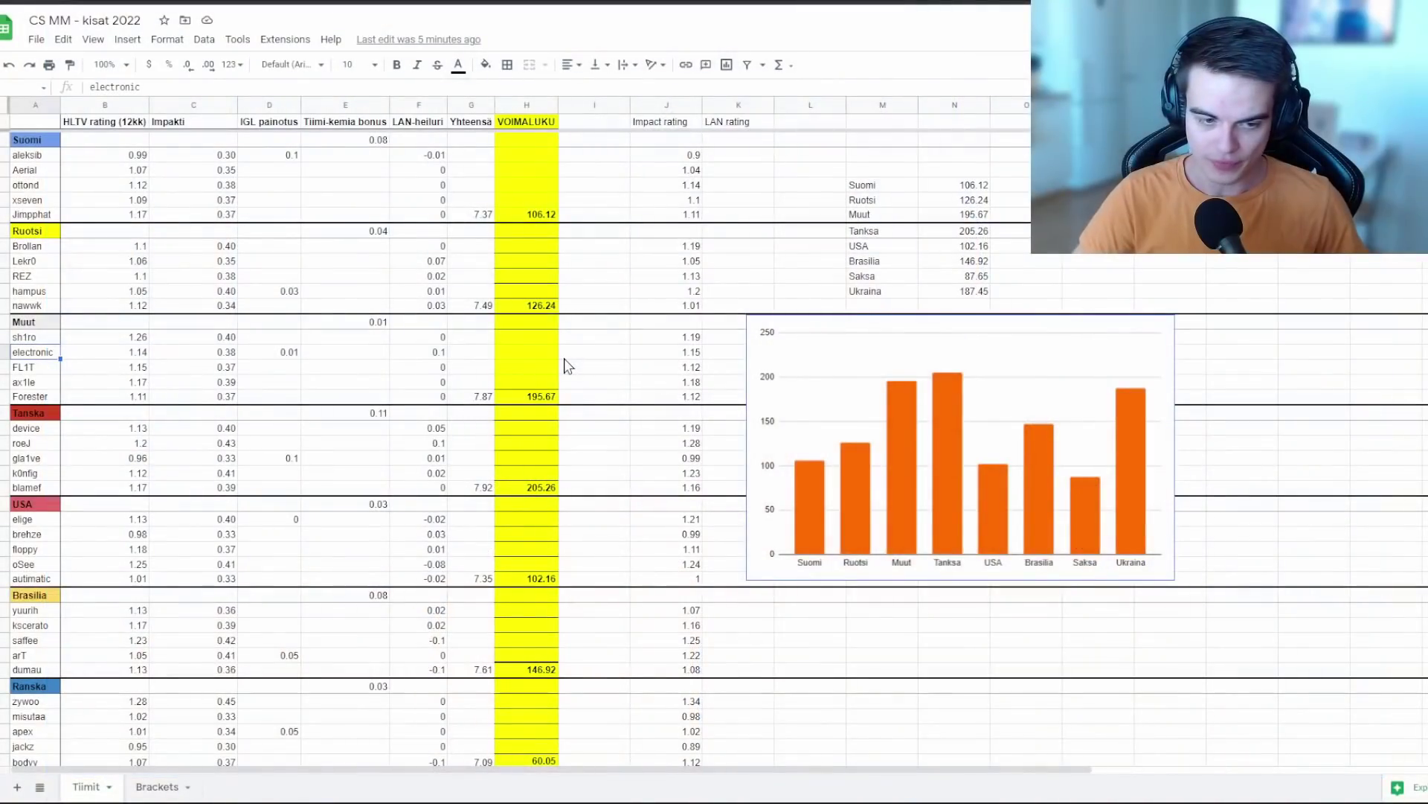
Step: In the 2022 spreadsheet, inspect an IGL painotus entry in the Muut block and the Impakti and HLTV rating entries for Suomi
{"action": "left_click", "coordinate": [277, 351]}
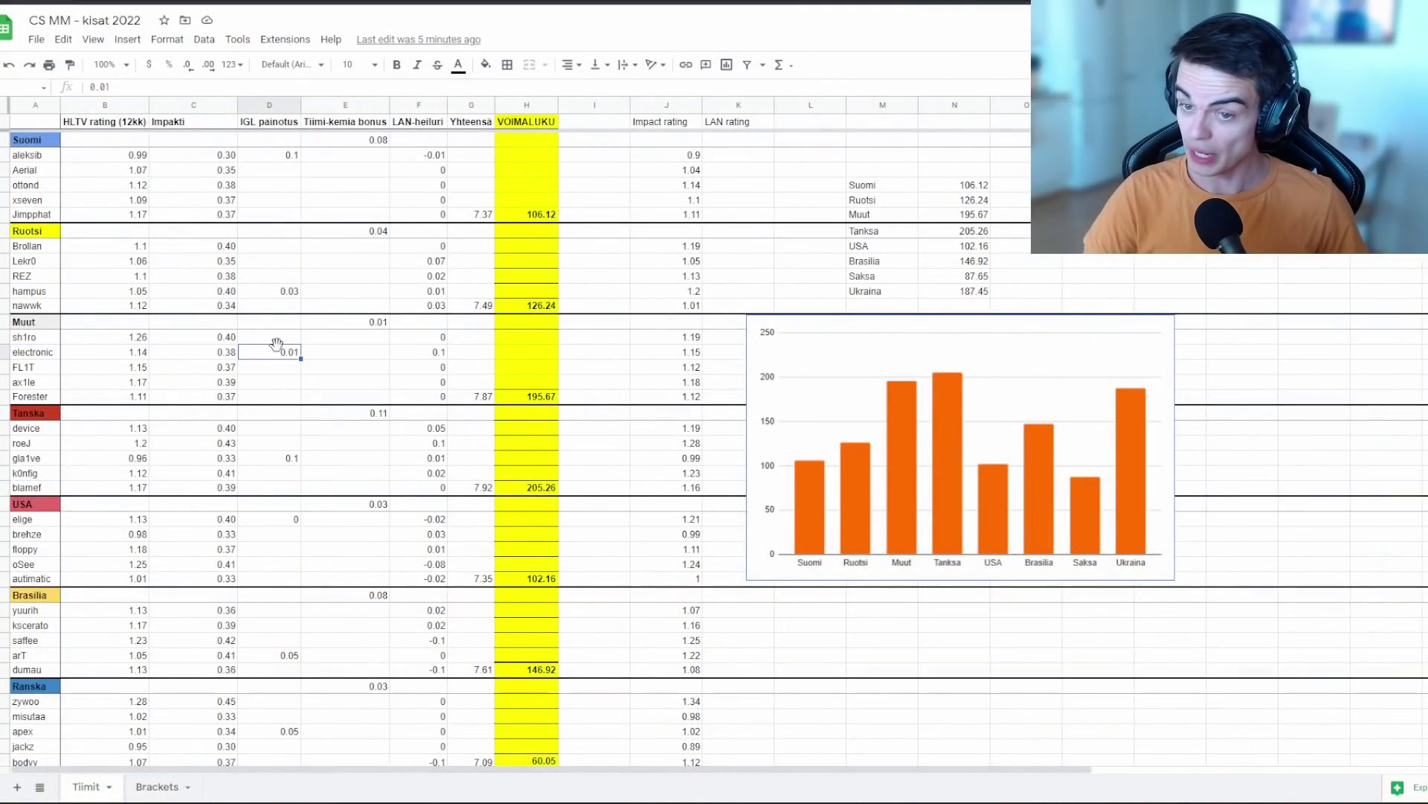
{"action": "left_click", "coordinate": [185, 201]}
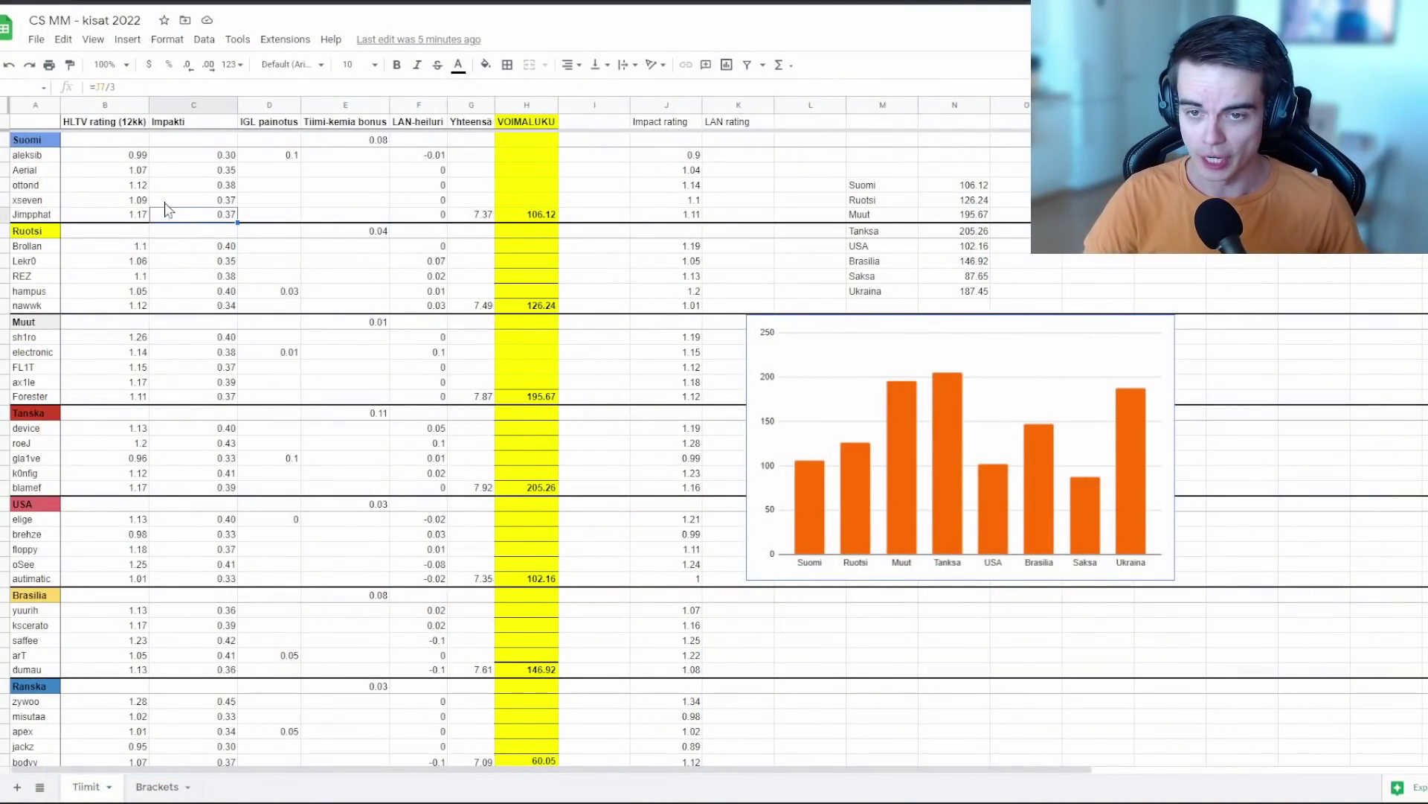
{"action": "left_click", "coordinate": [117, 174]}
{"action": "left_click", "coordinate": [95, 158]}
{"action": "left_click", "coordinate": [97, 173]}
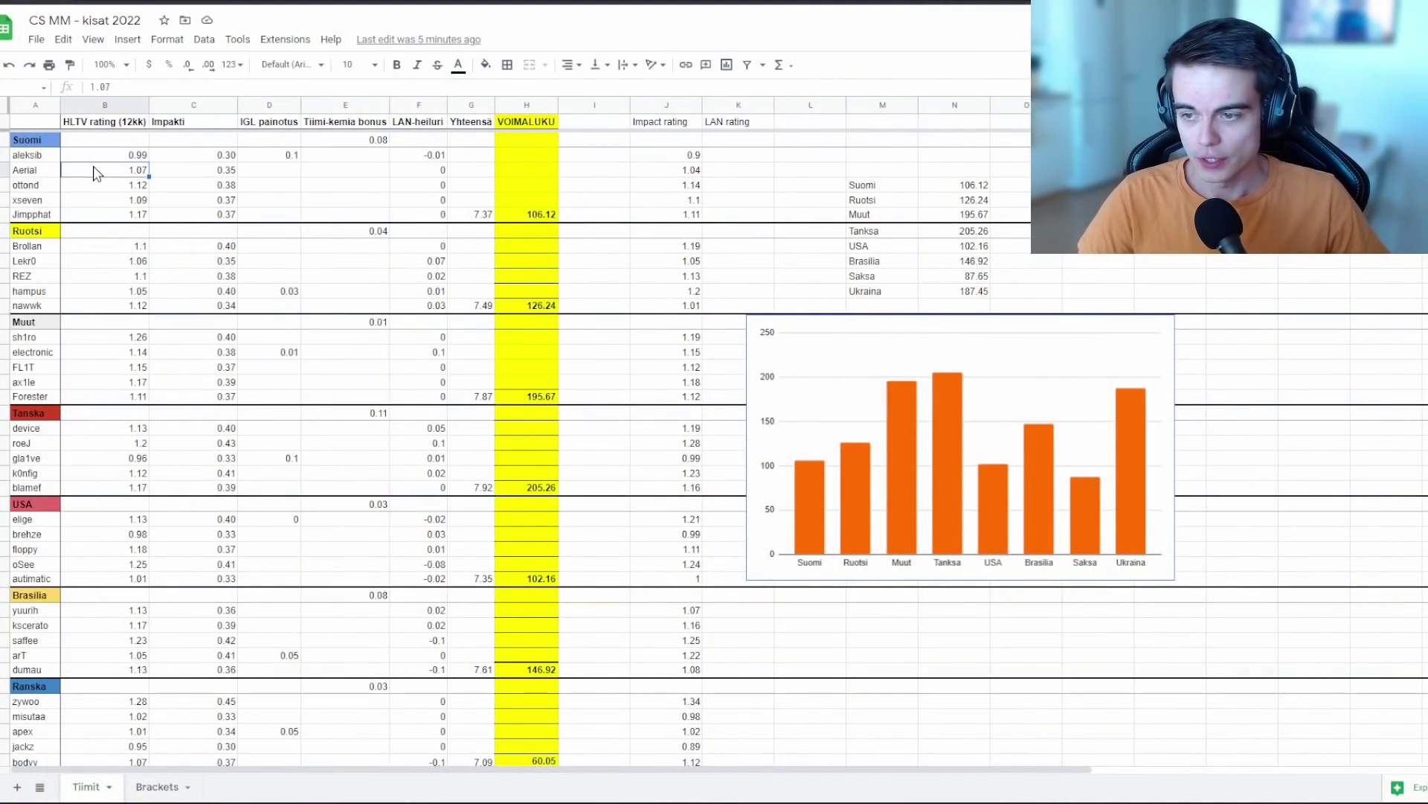
{"action": "left_click", "coordinate": [111, 157]}
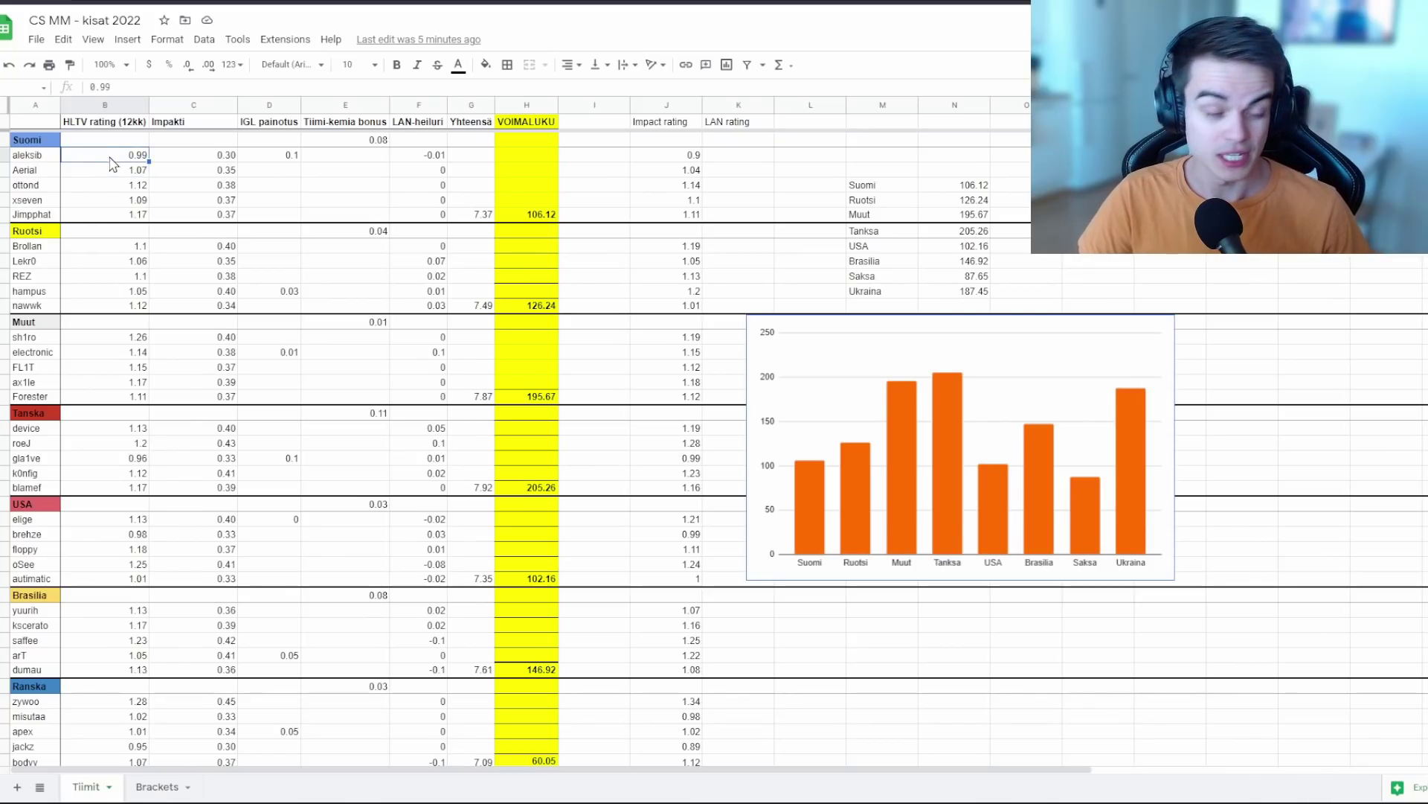
Step: Review the rating column headings from HLTV rating (12kk) to LAN-heiluri and inspect the formula behind Suomi's VOIMALUKU
{"action": "left_click", "coordinate": [132, 125]}
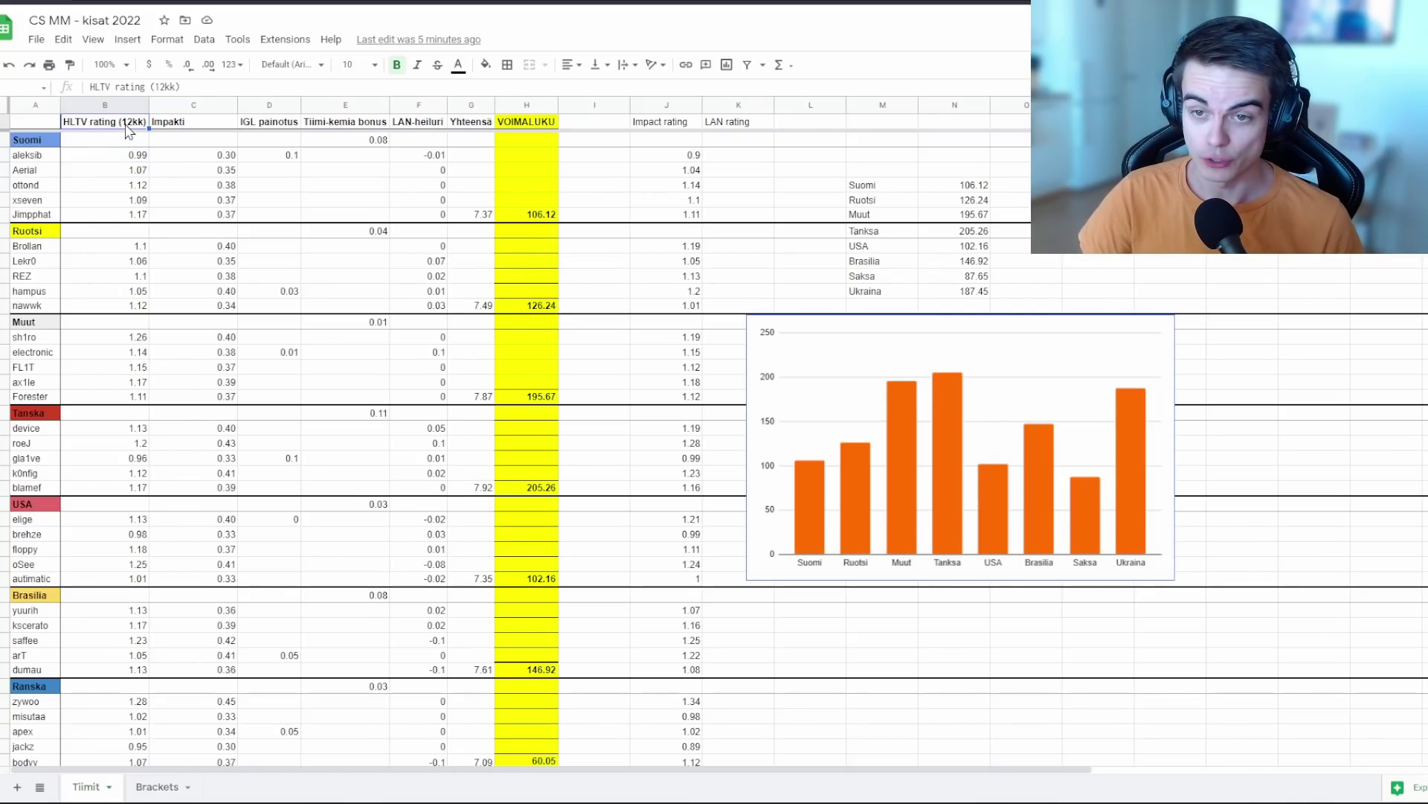
{"action": "left_click", "coordinate": [215, 131]}
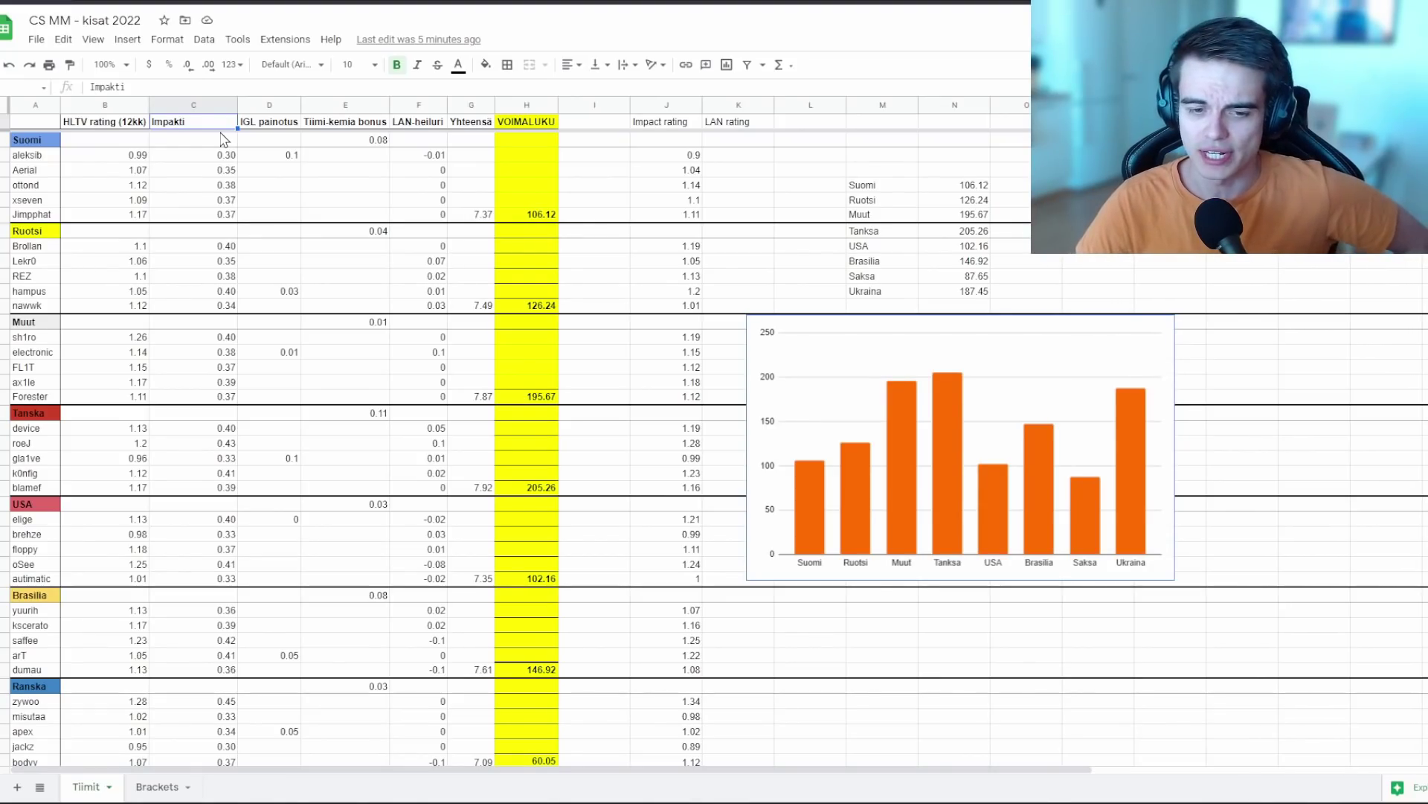
{"action": "left_click", "coordinate": [139, 130]}
{"action": "left_click", "coordinate": [190, 125]}
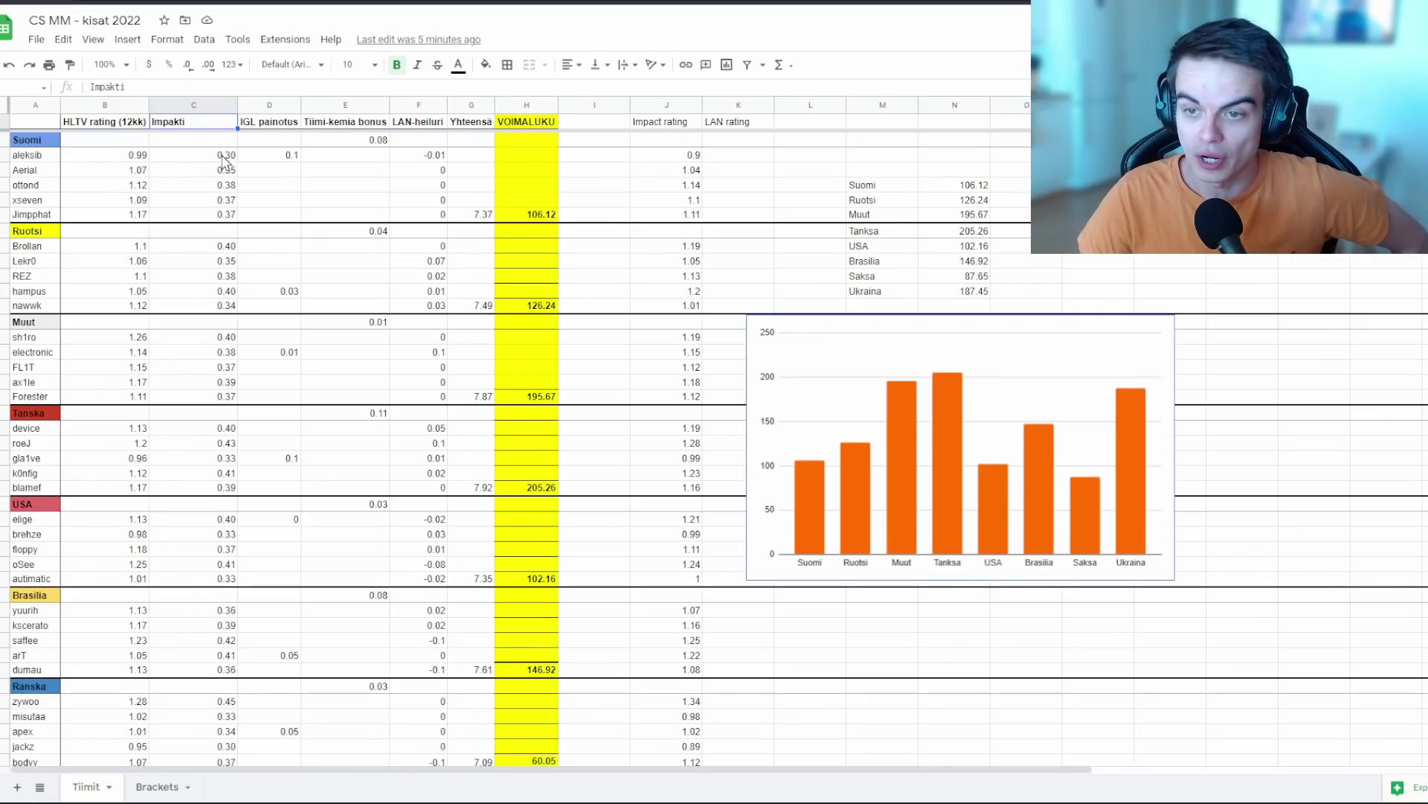
{"action": "left_click", "coordinate": [277, 126]}
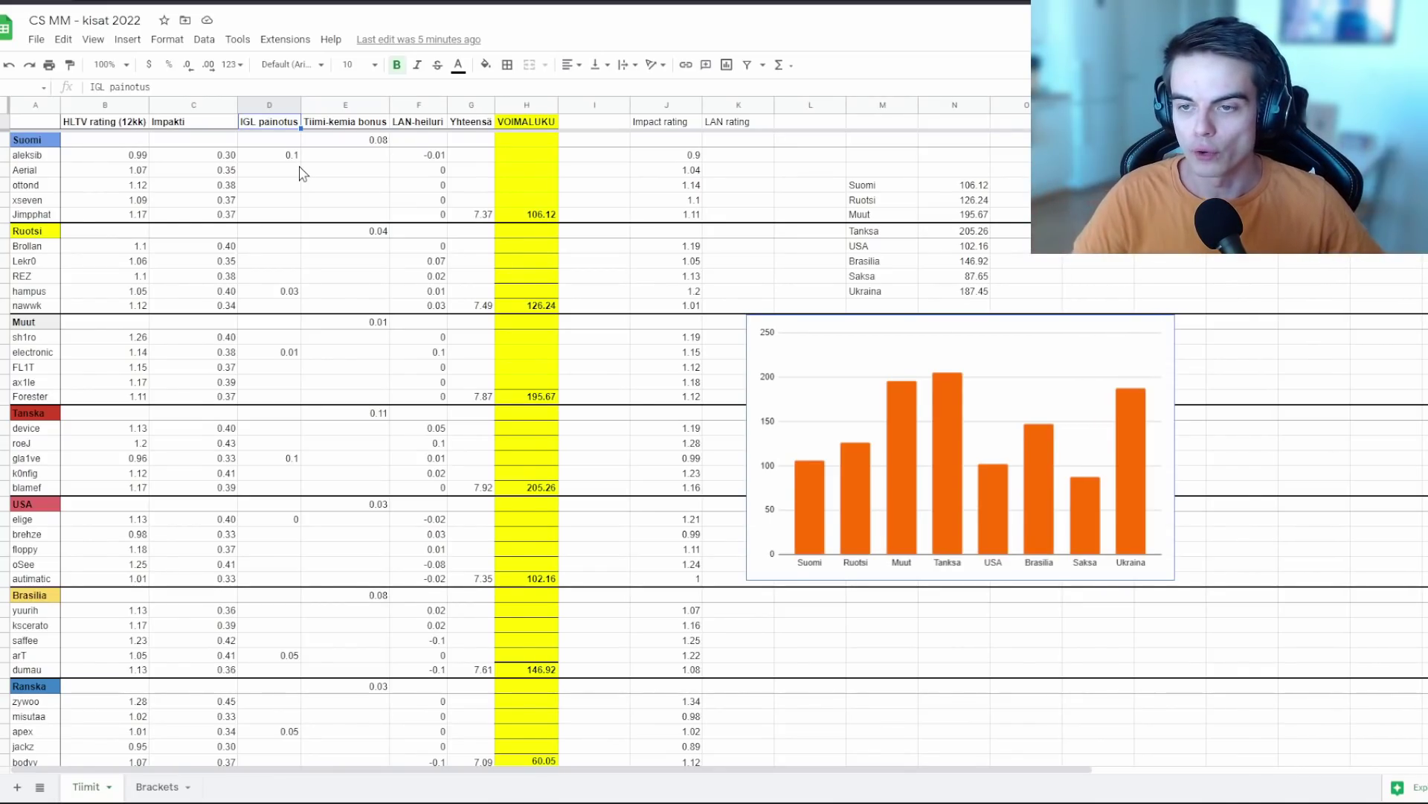
{"action": "left_click", "coordinate": [344, 124]}
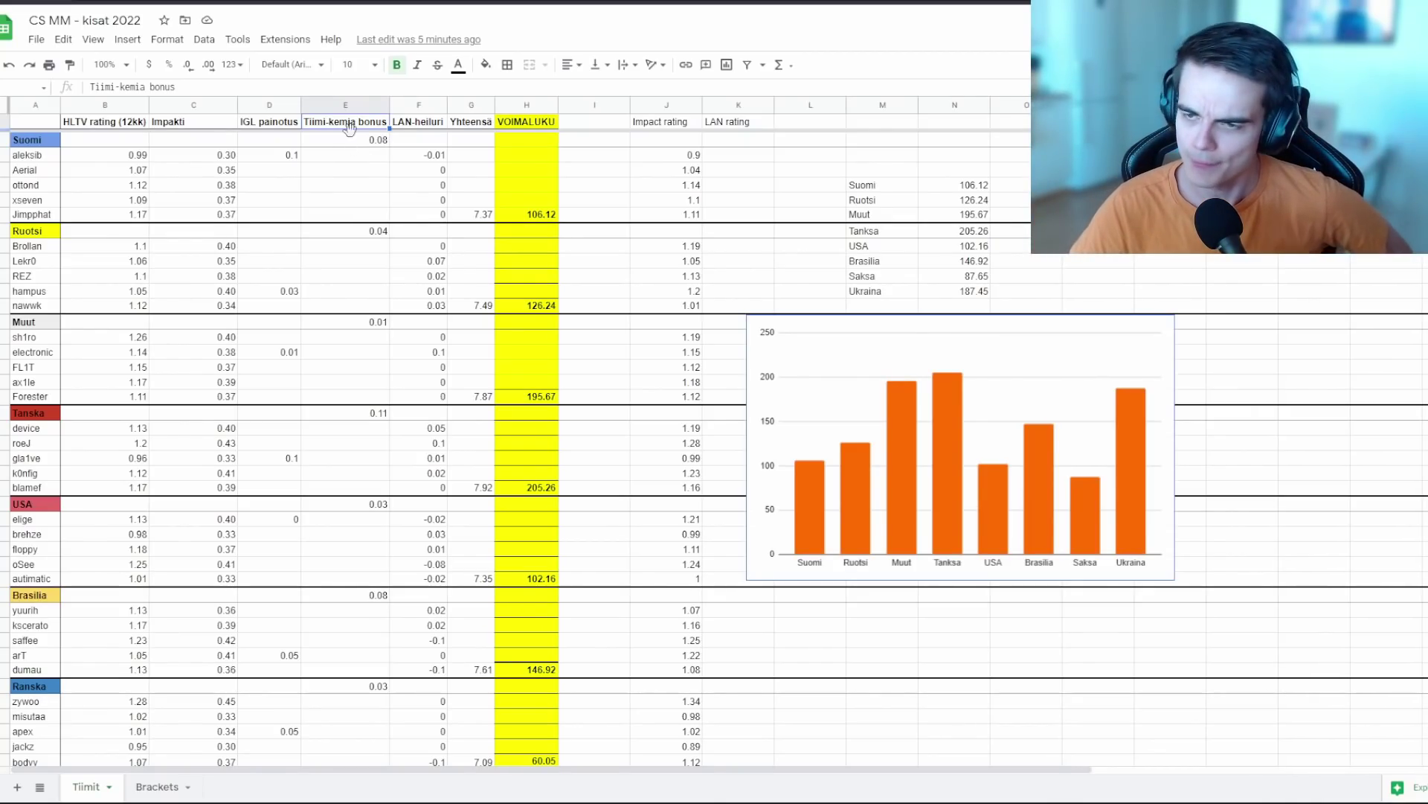
{"action": "left_click", "coordinate": [408, 125]}
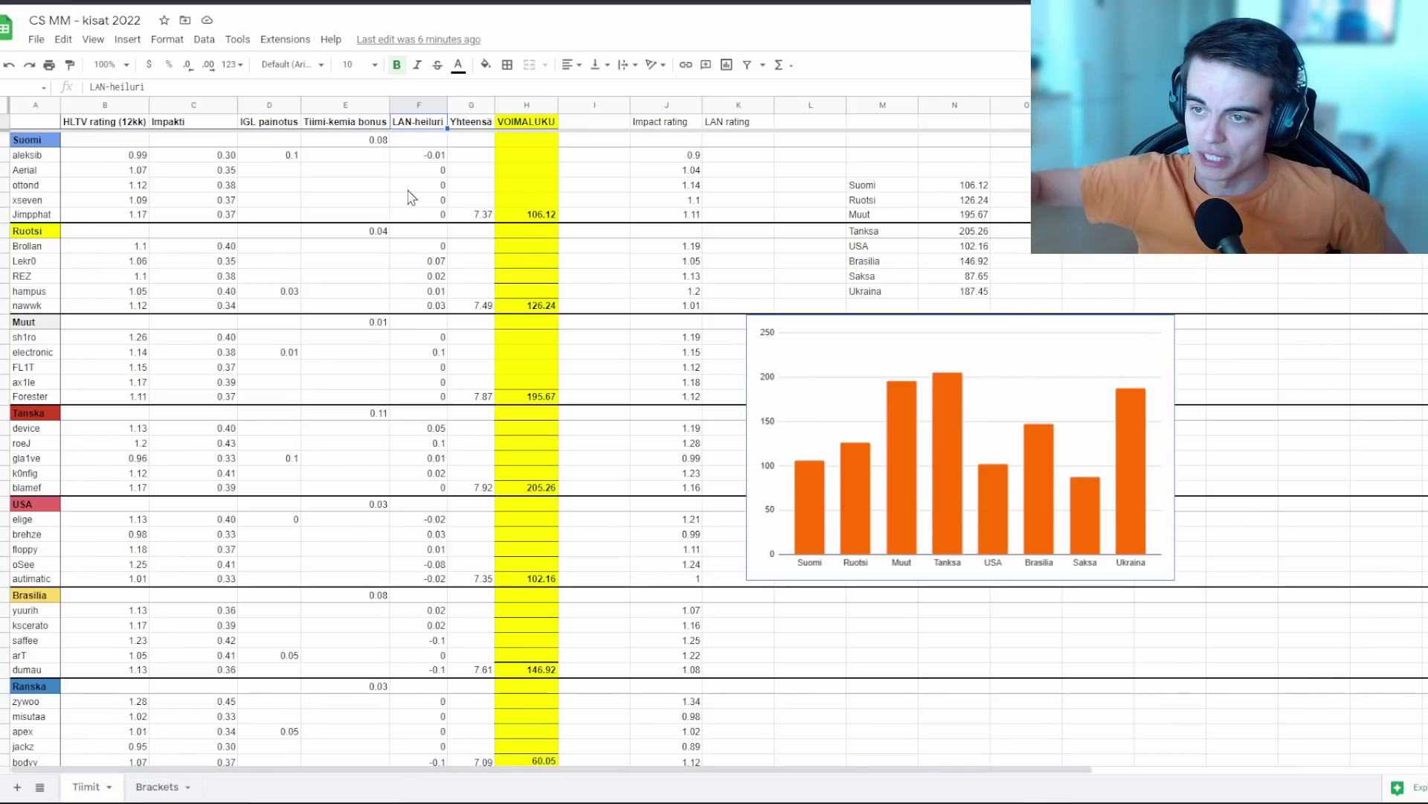
{"action": "left_click", "coordinate": [547, 215]}
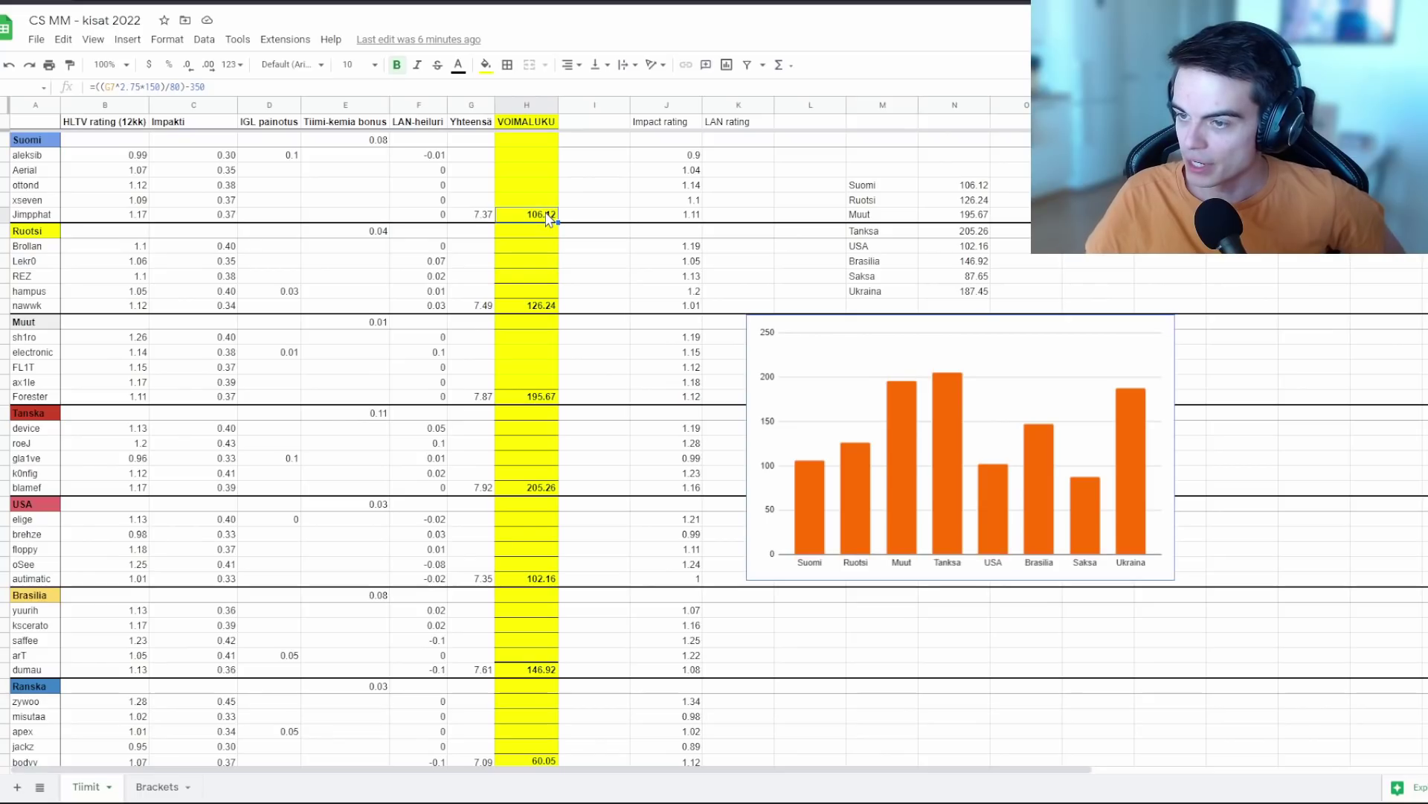
{"action": "left_click", "coordinate": [337, 186]}
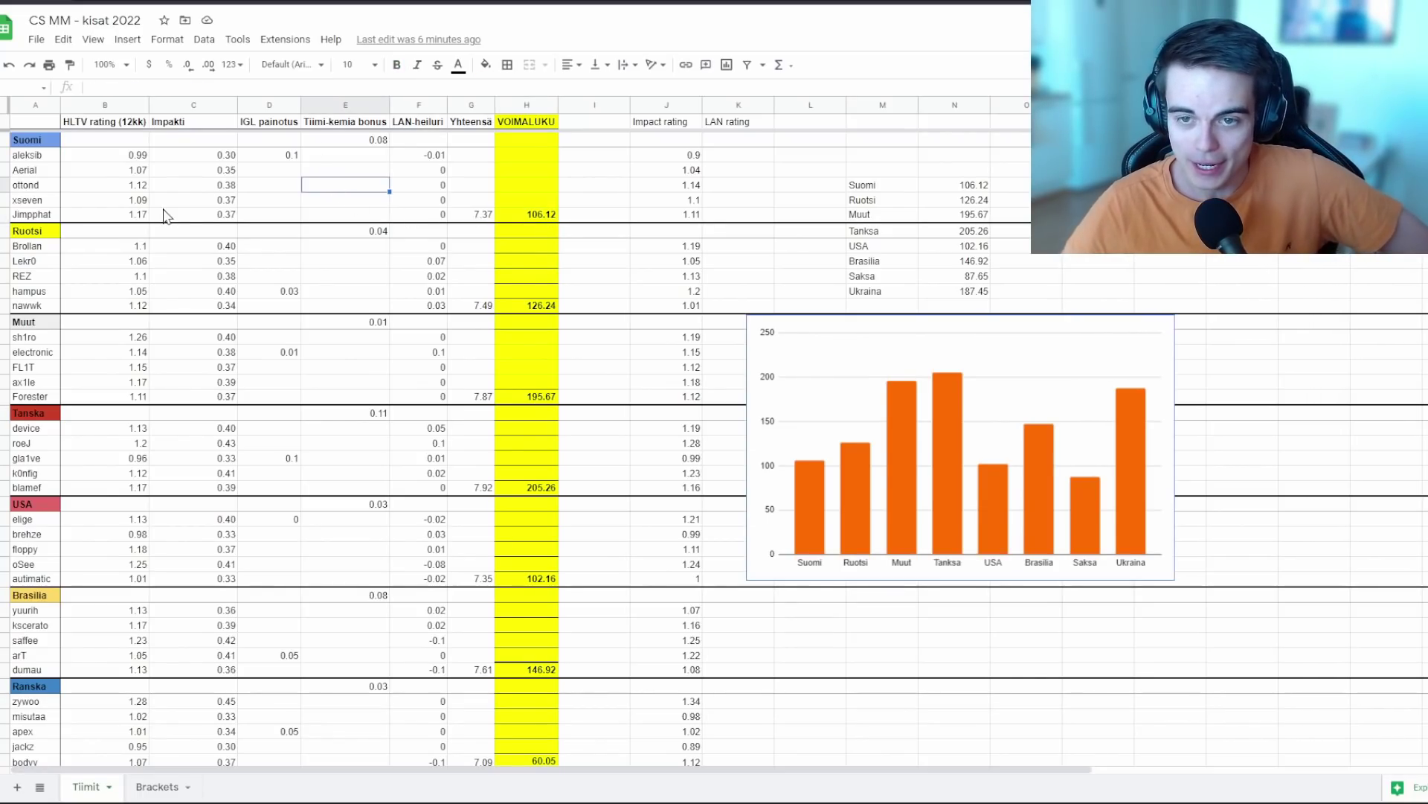
Step: Go through the Suomi roster and examine the last player's HLTV rating and Impakti formula
{"action": "left_click", "coordinate": [53, 158]}
{"action": "key", "text": "Down"}
{"action": "key", "text": "Down"}
{"action": "key", "text": "Down"}
{"action": "key", "text": "Down"}
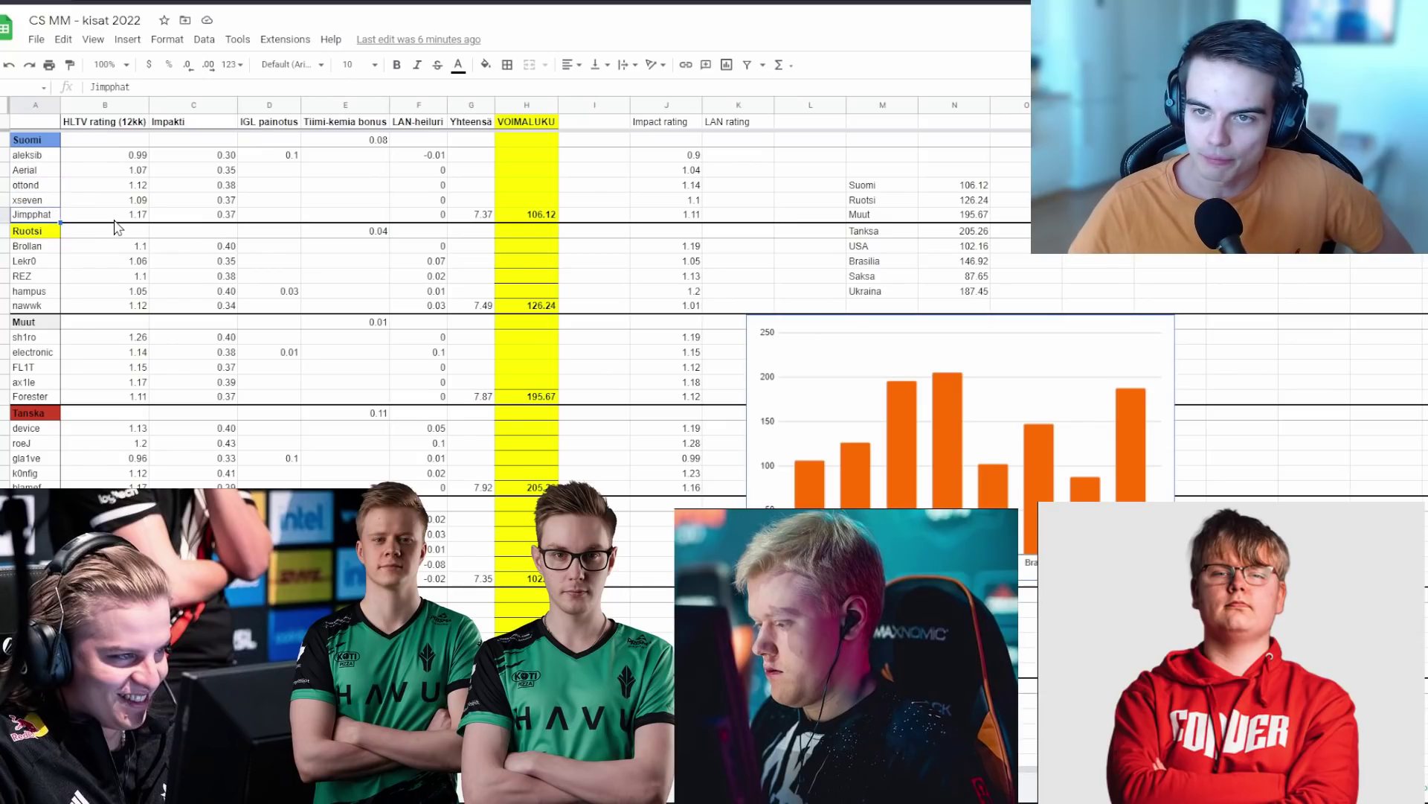
{"action": "left_click", "coordinate": [90, 212]}
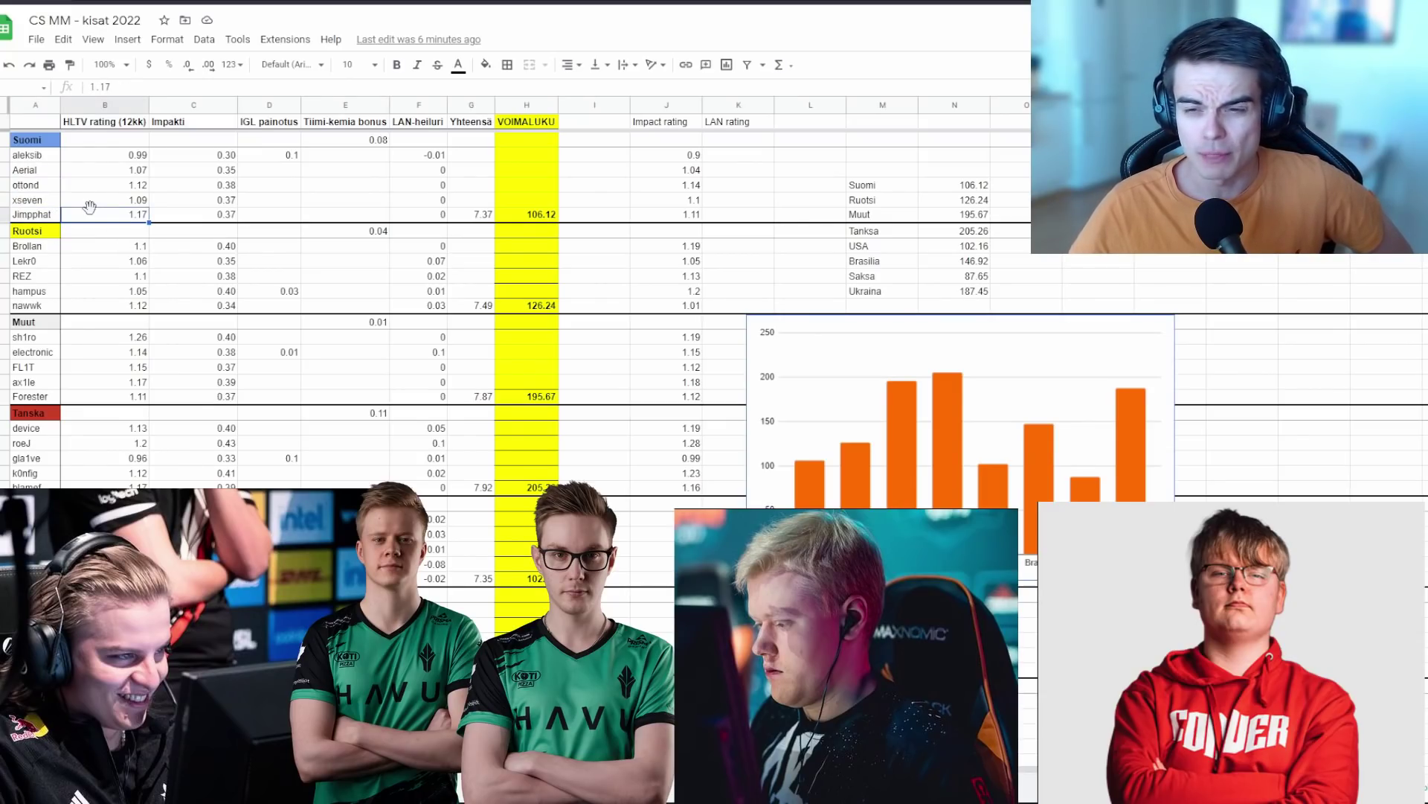
{"action": "left_click", "coordinate": [55, 214]}
{"action": "left_click", "coordinate": [80, 215]}
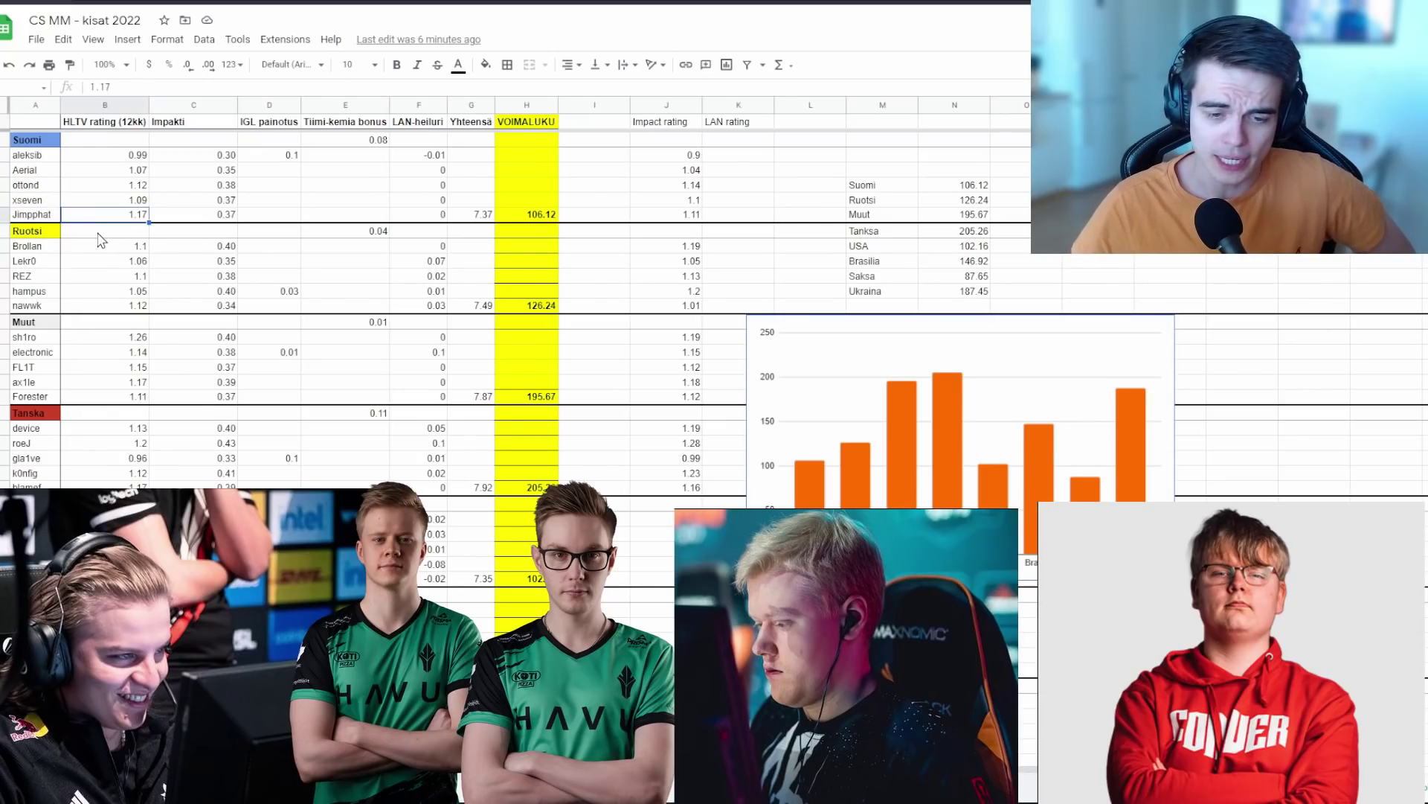
{"action": "left_click", "coordinate": [176, 218]}
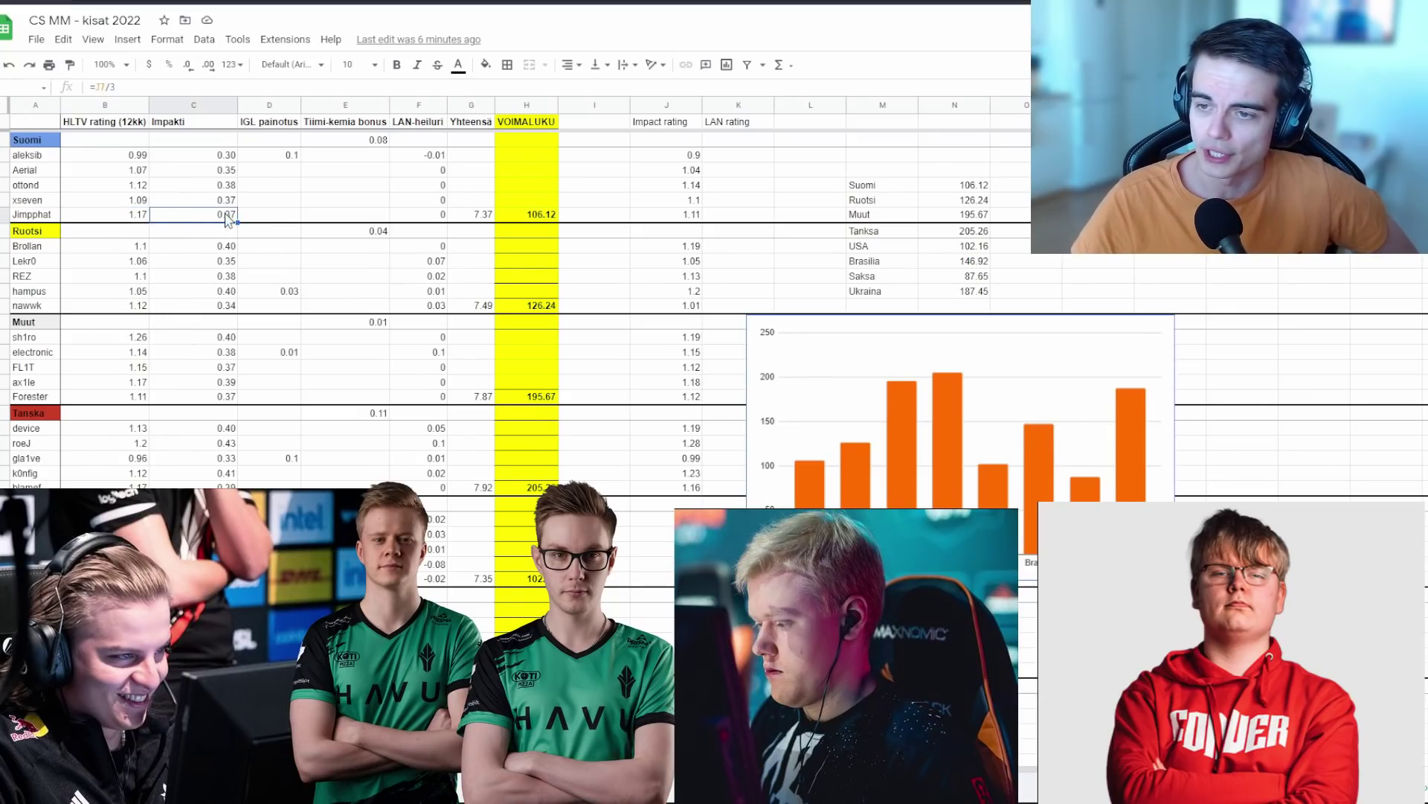
{"action": "left_click", "coordinate": [314, 217]}
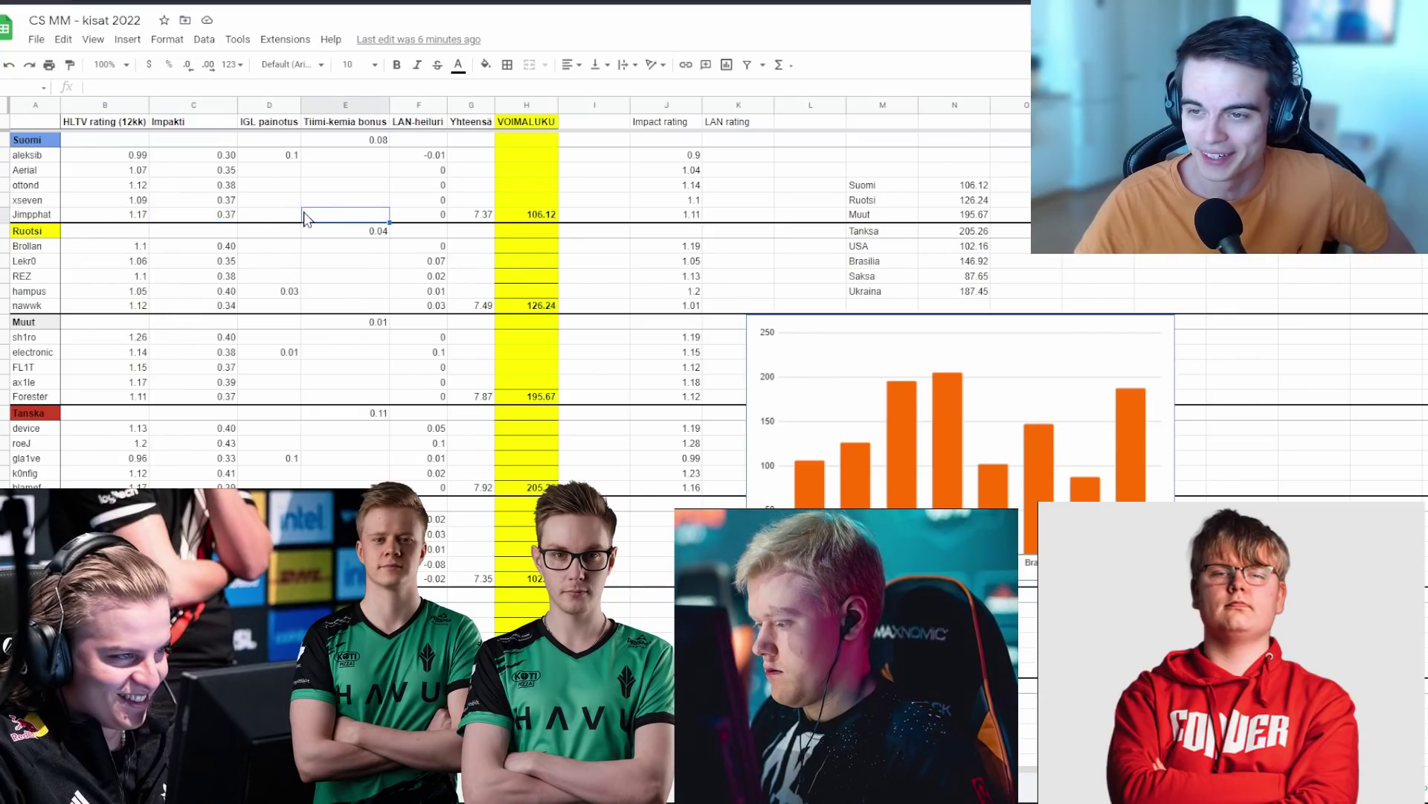
{"action": "left_click", "coordinate": [340, 189]}
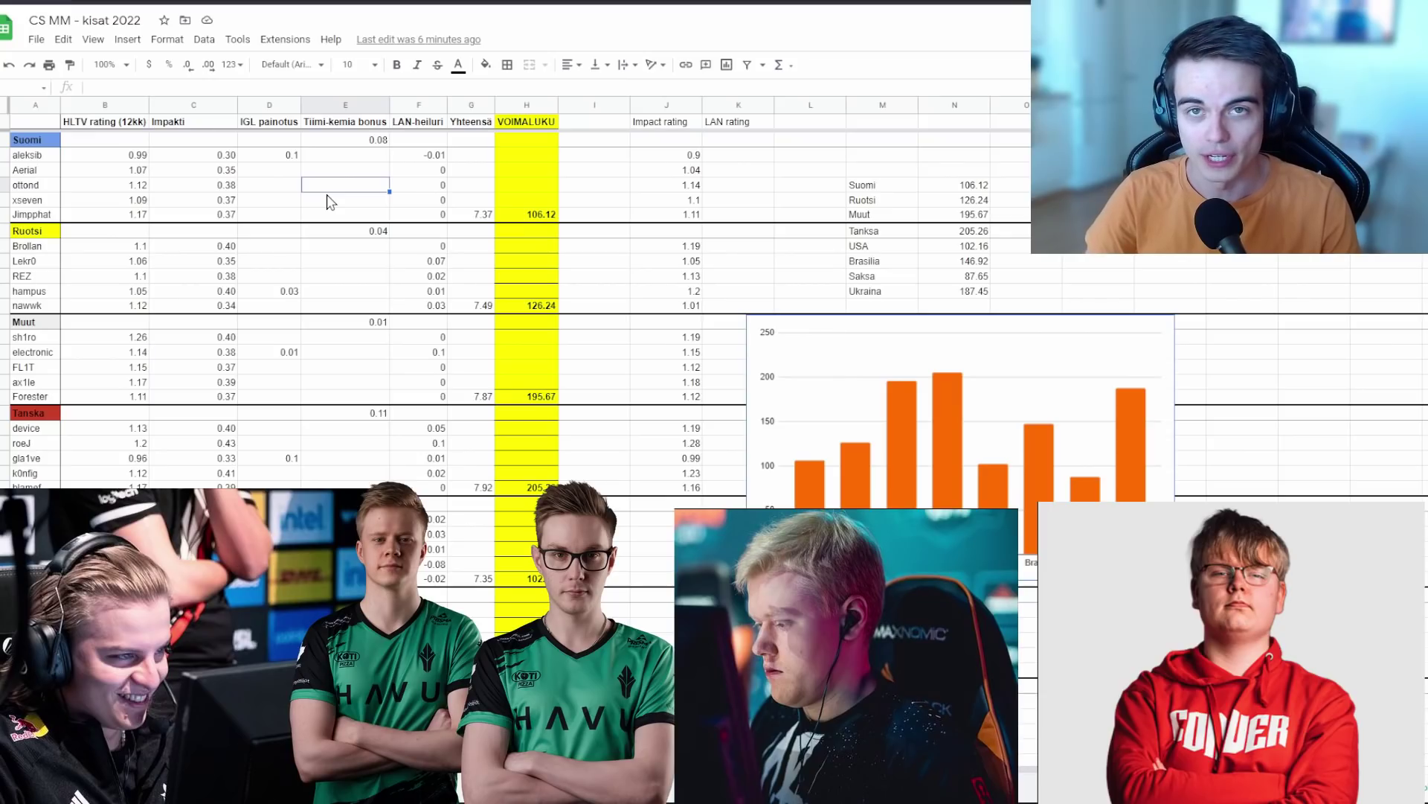
Step: Check the Suomi players' individual HLTV ratings and the first player's IGL painotus
{"action": "left_click", "coordinate": [138, 156]}
{"action": "left_click", "coordinate": [265, 158]}
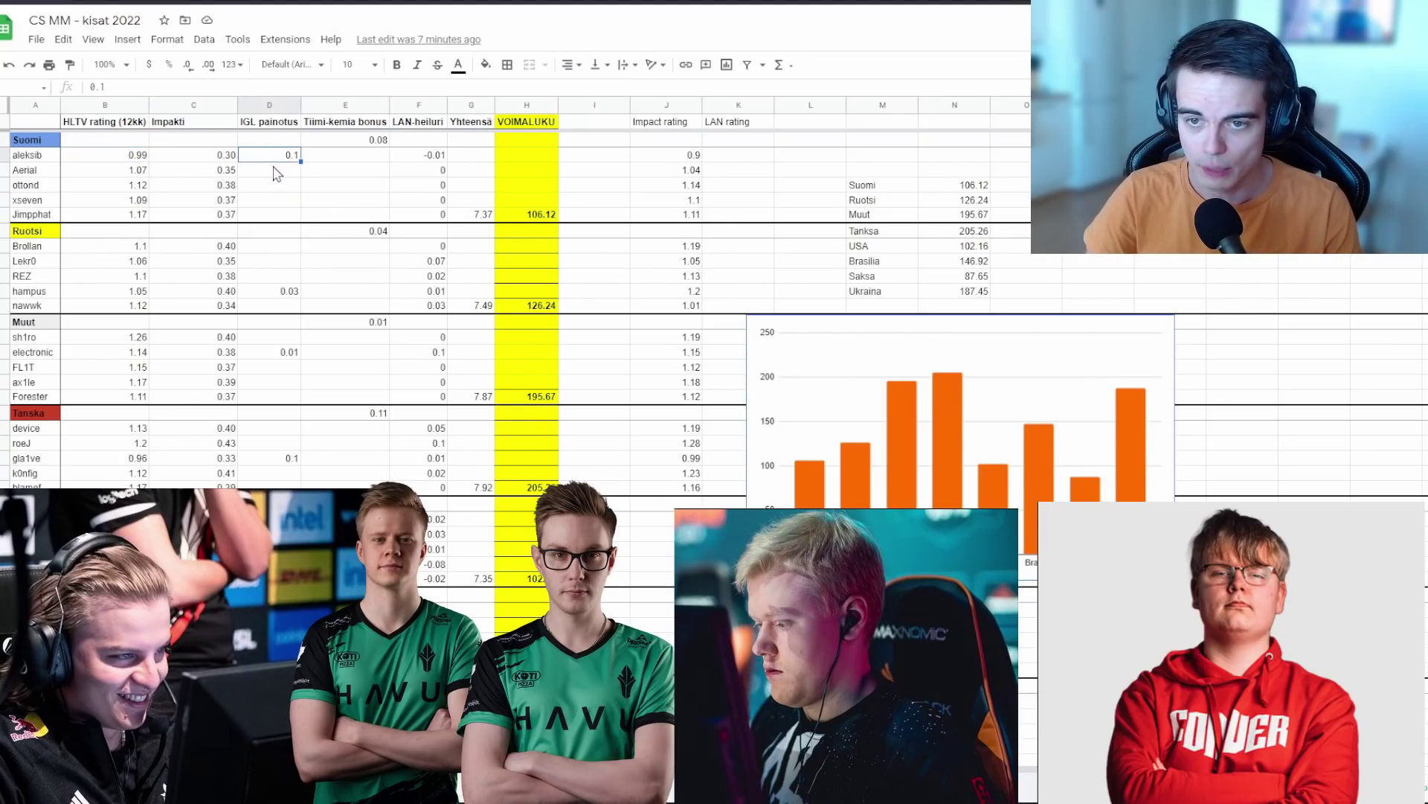
{"action": "left_click", "coordinate": [134, 171]}
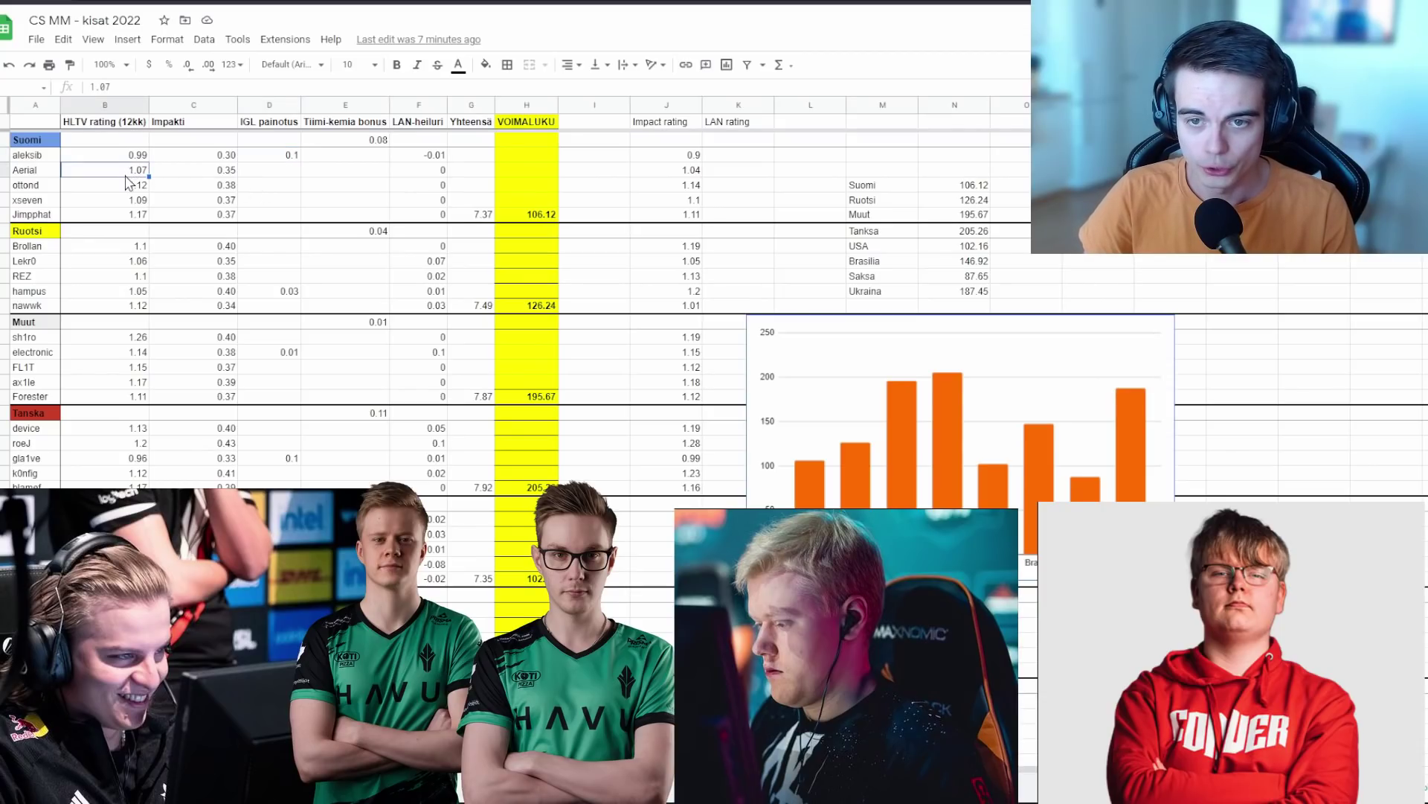
{"action": "left_click", "coordinate": [126, 201]}
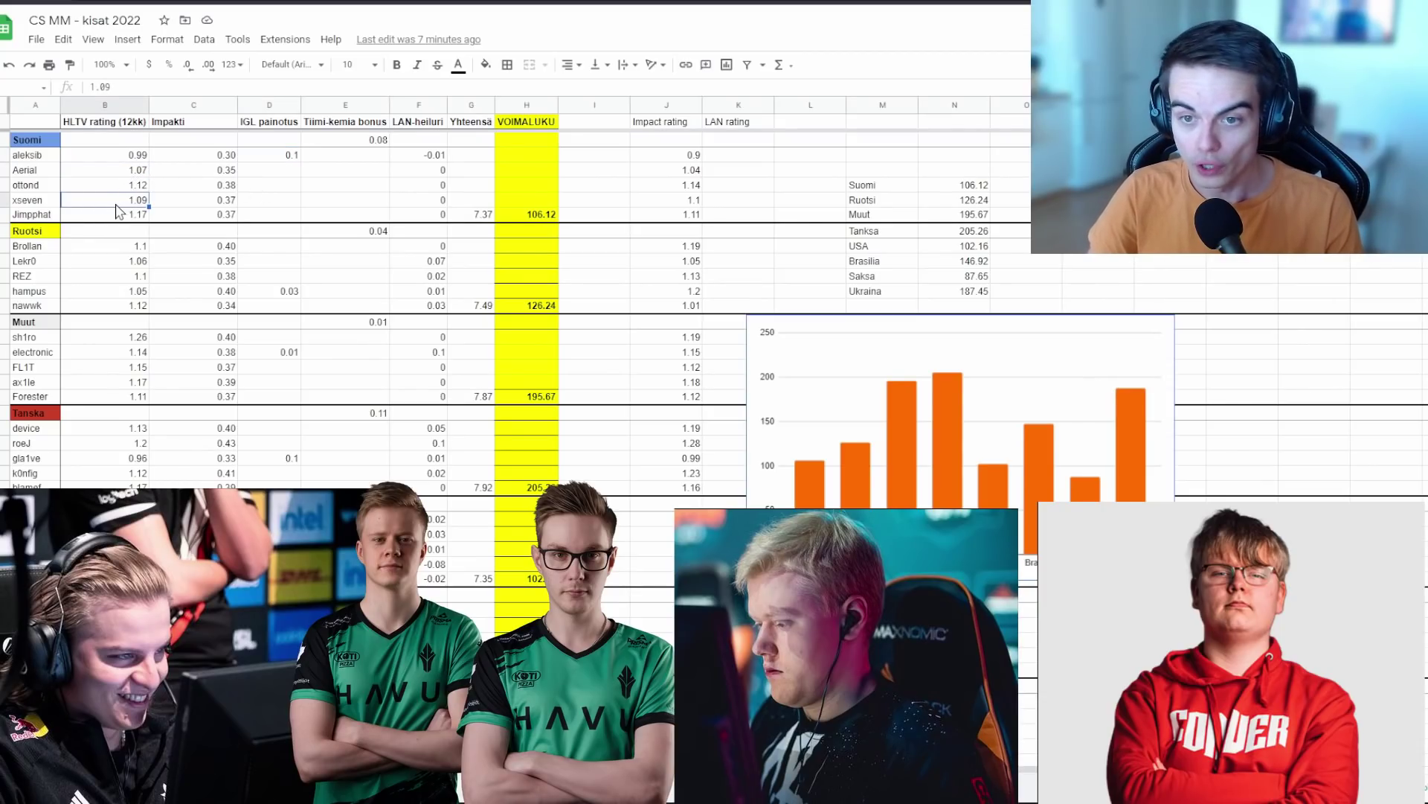
{"action": "left_click", "coordinate": [137, 216]}
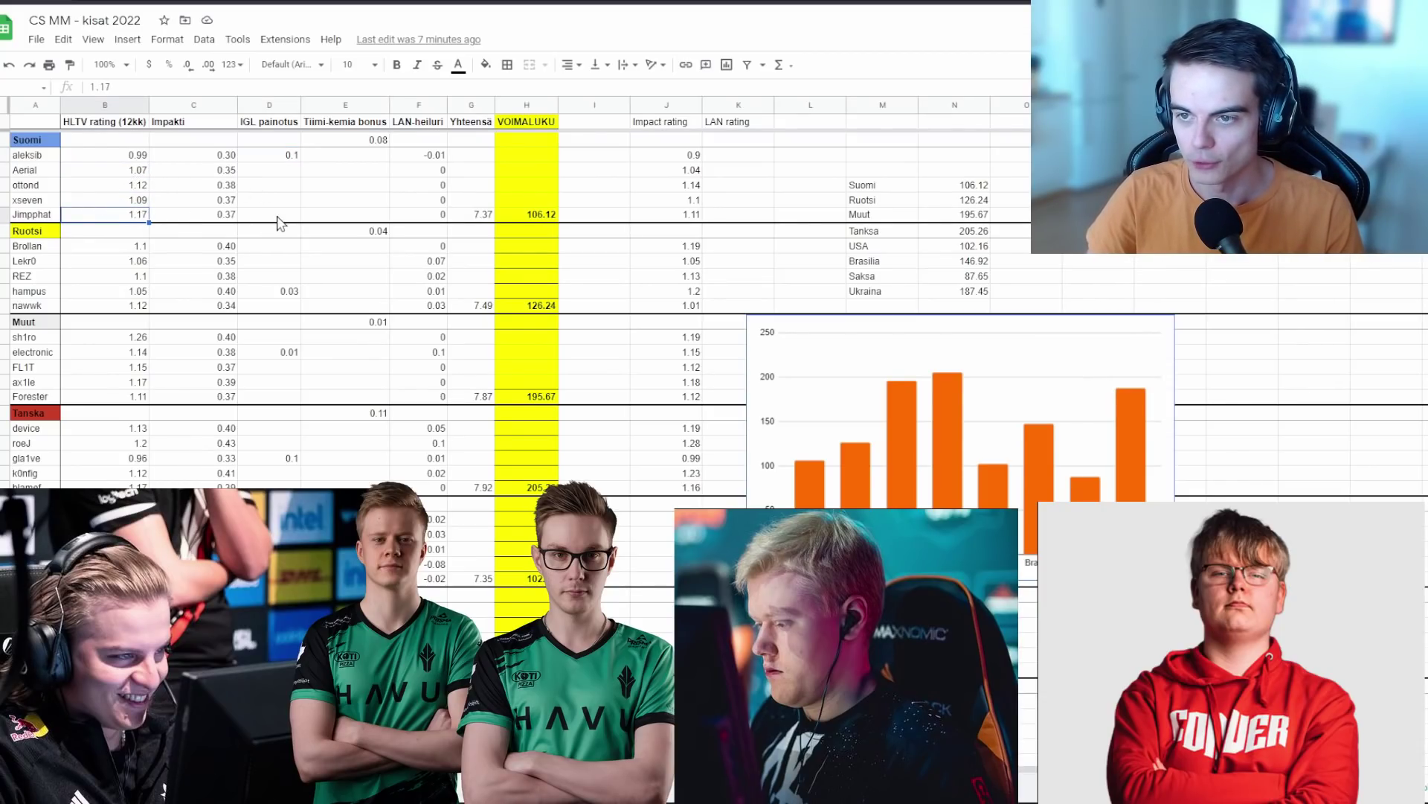
Step: Review the Ruotsi roster, including its first player's HLTV rating and the Impakti formula of its in-game leader
{"action": "left_click", "coordinate": [124, 250]}
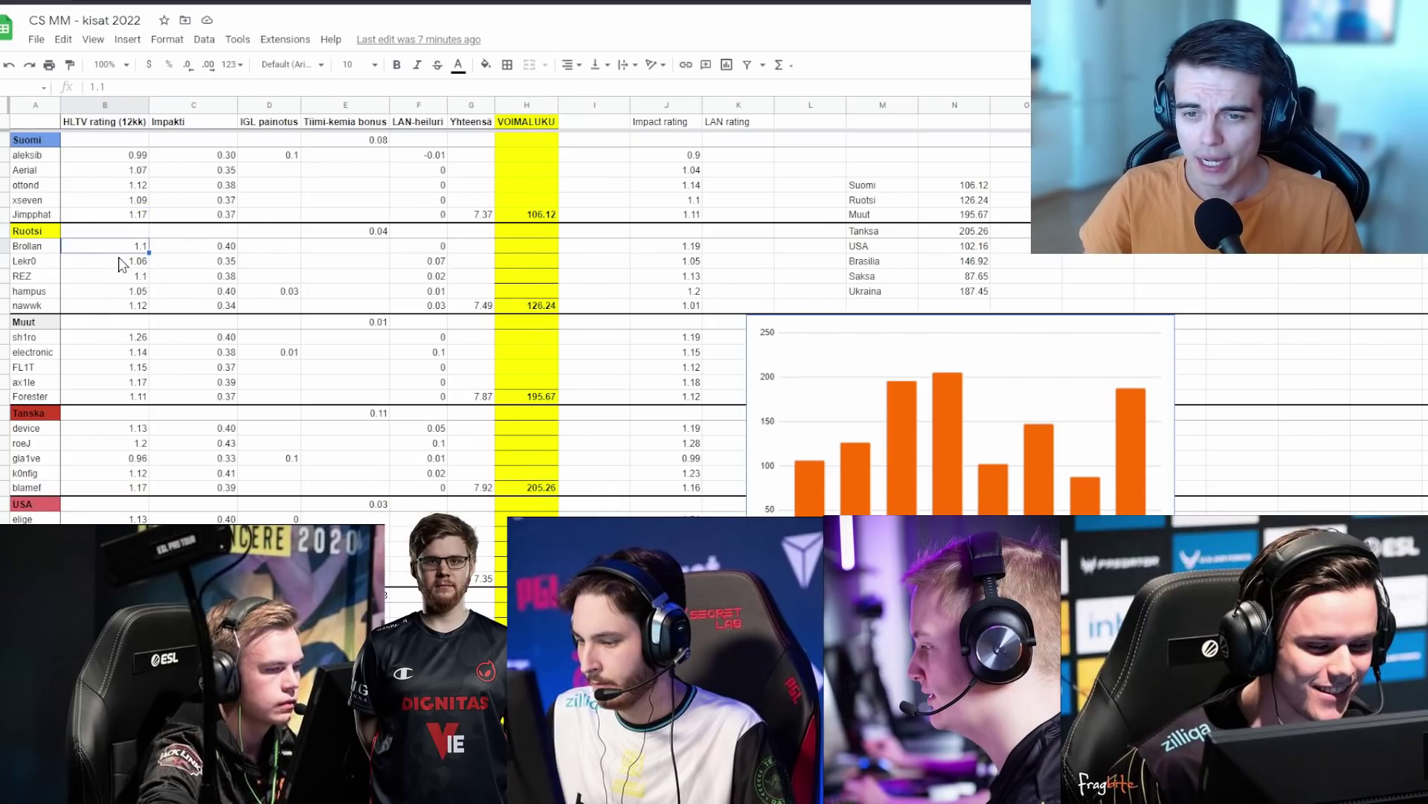
{"action": "left_click", "coordinate": [53, 294]}
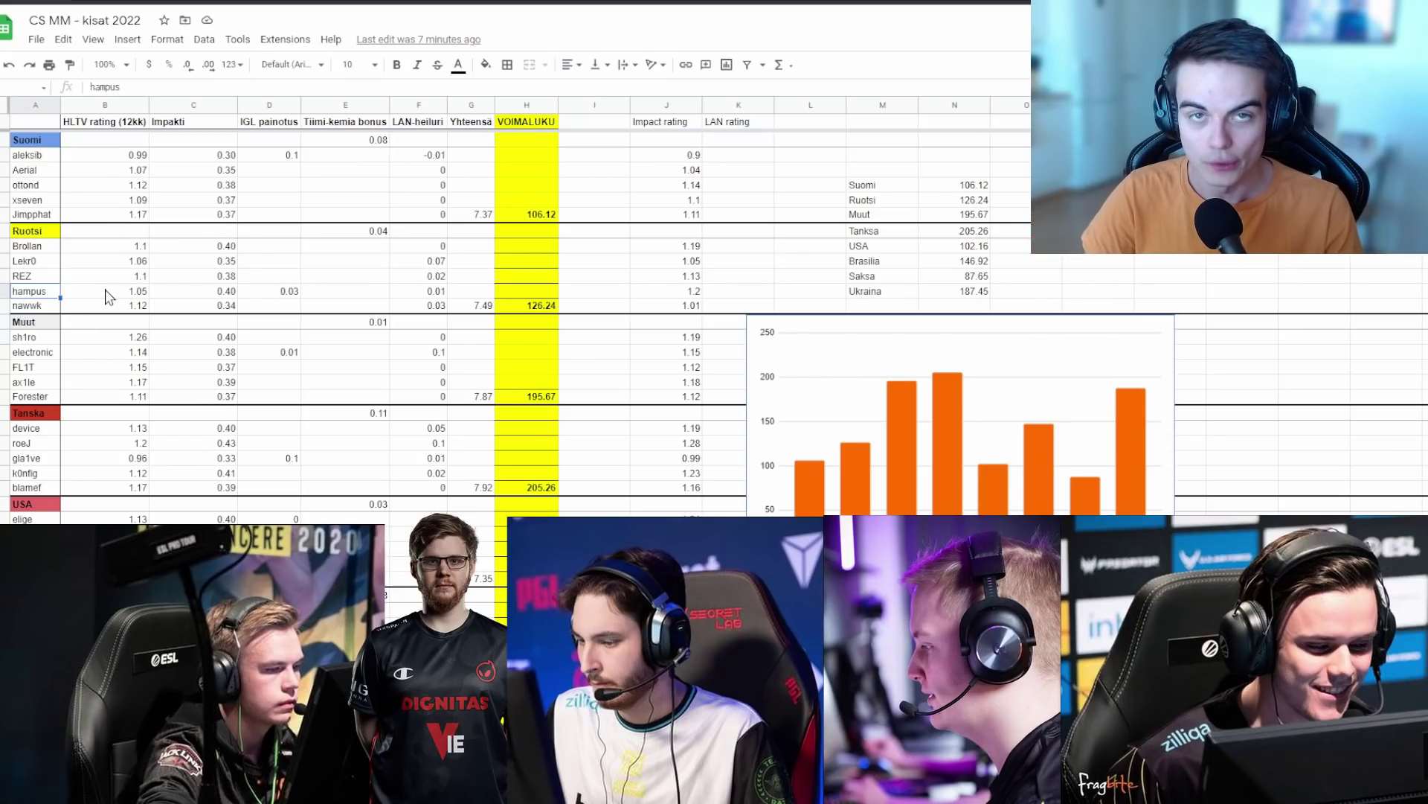
{"action": "left_click", "coordinate": [203, 295]}
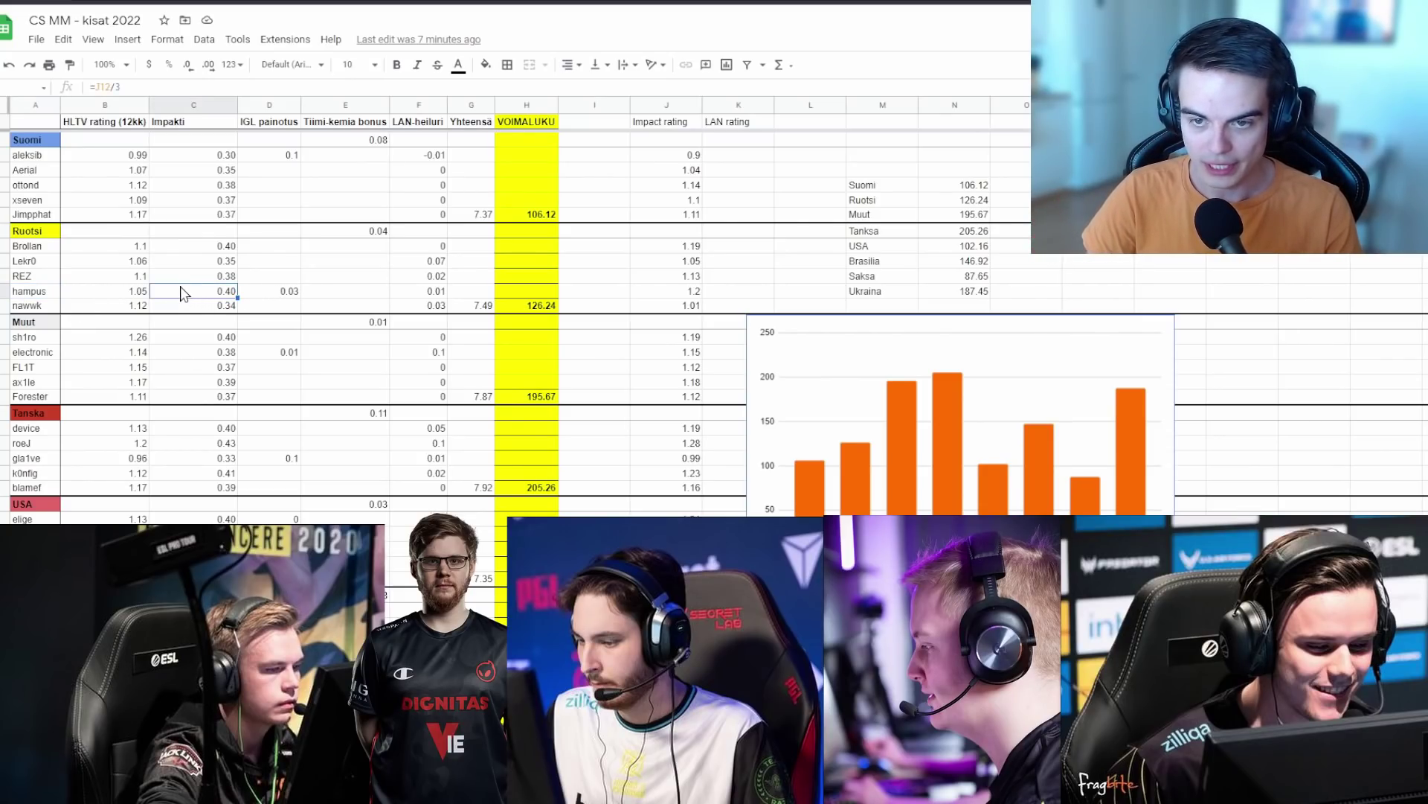
{"action": "left_click", "coordinate": [44, 277]}
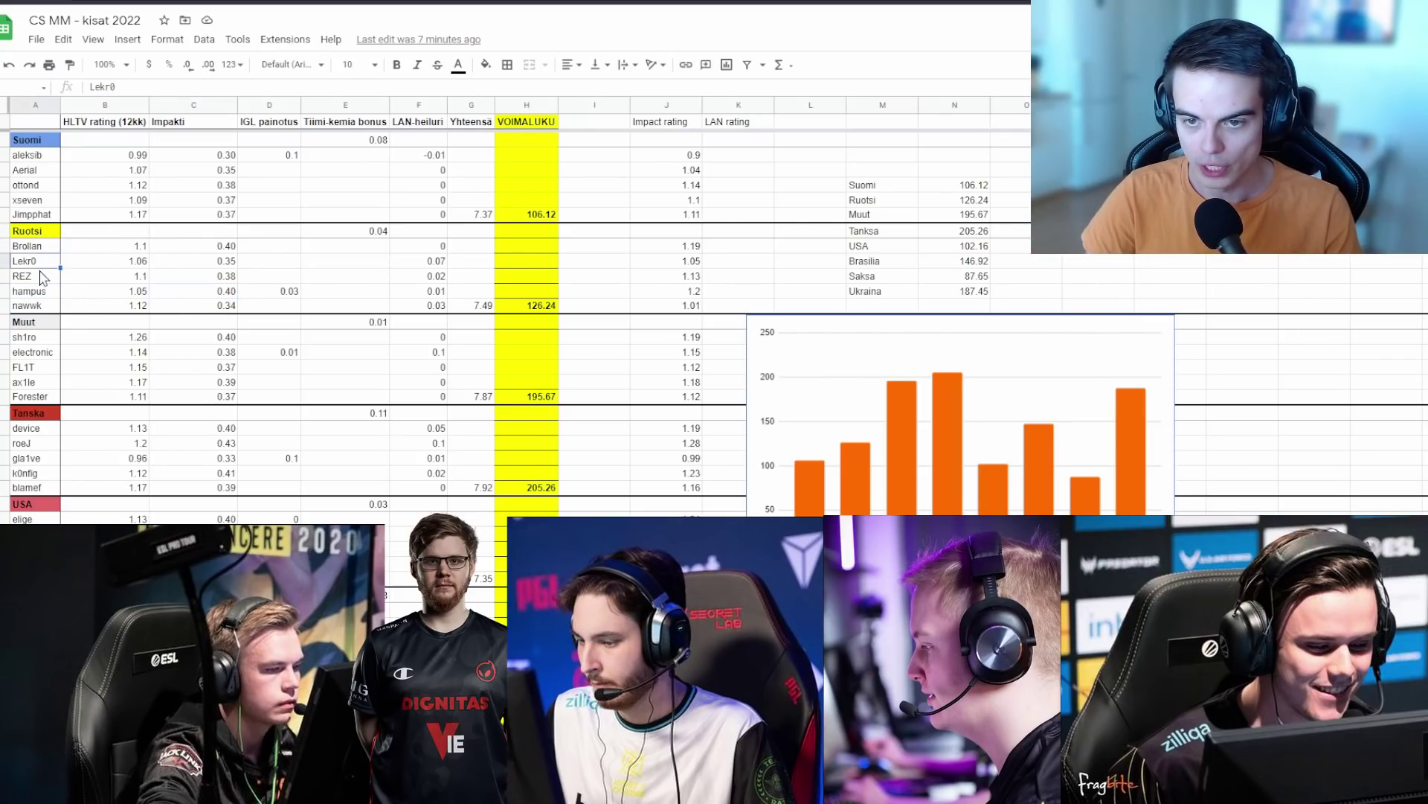
{"action": "left_click", "coordinate": [38, 308]}
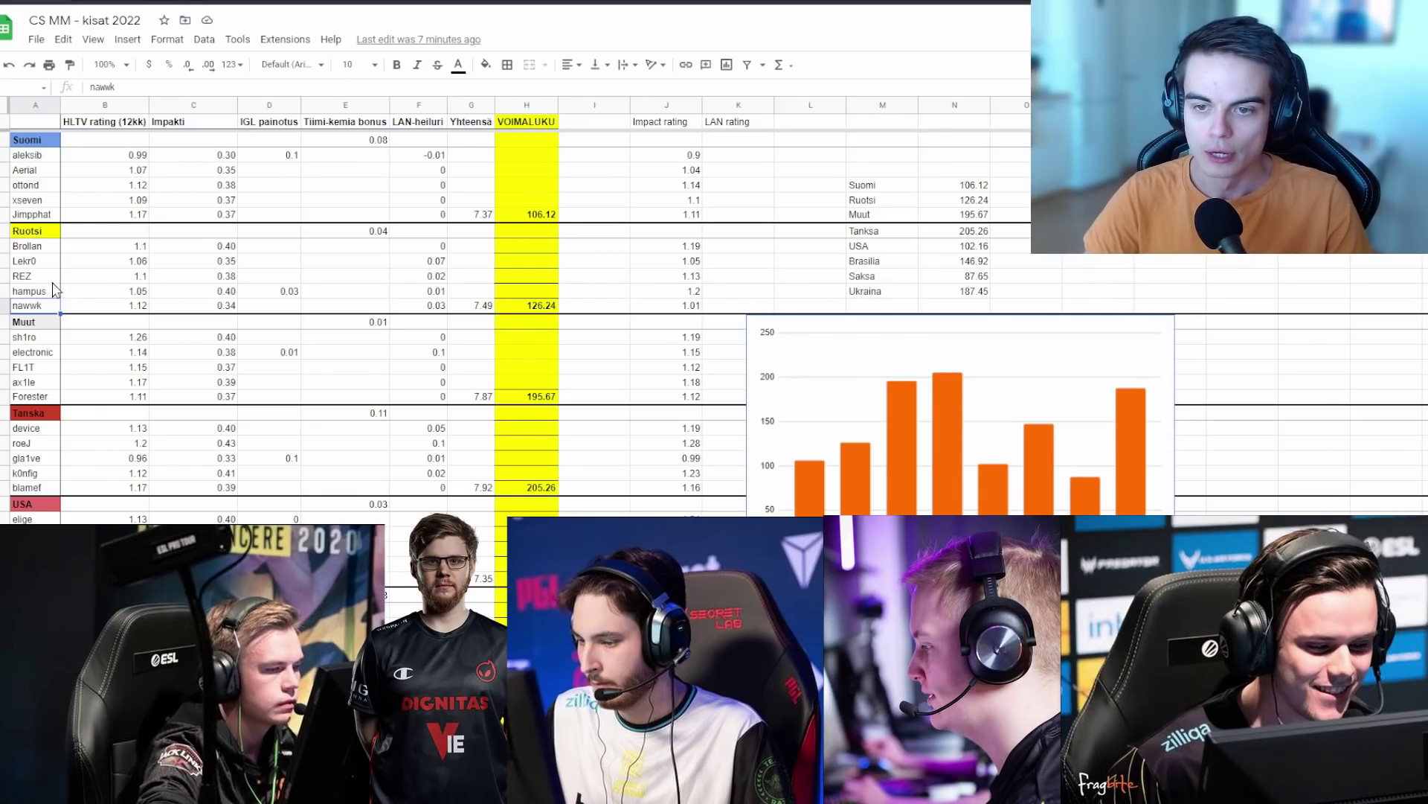
{"action": "left_click", "coordinate": [49, 276]}
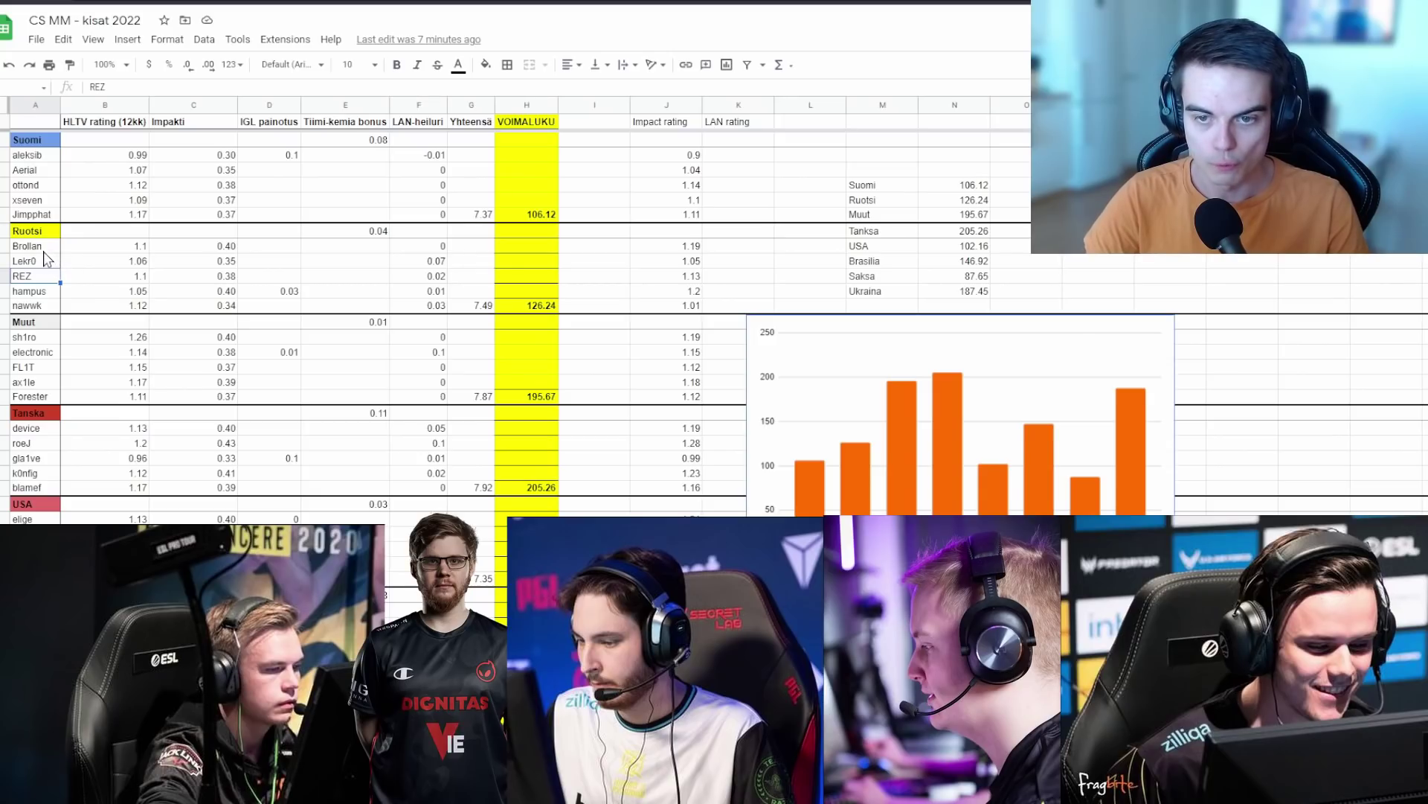
{"action": "left_click", "coordinate": [55, 306]}
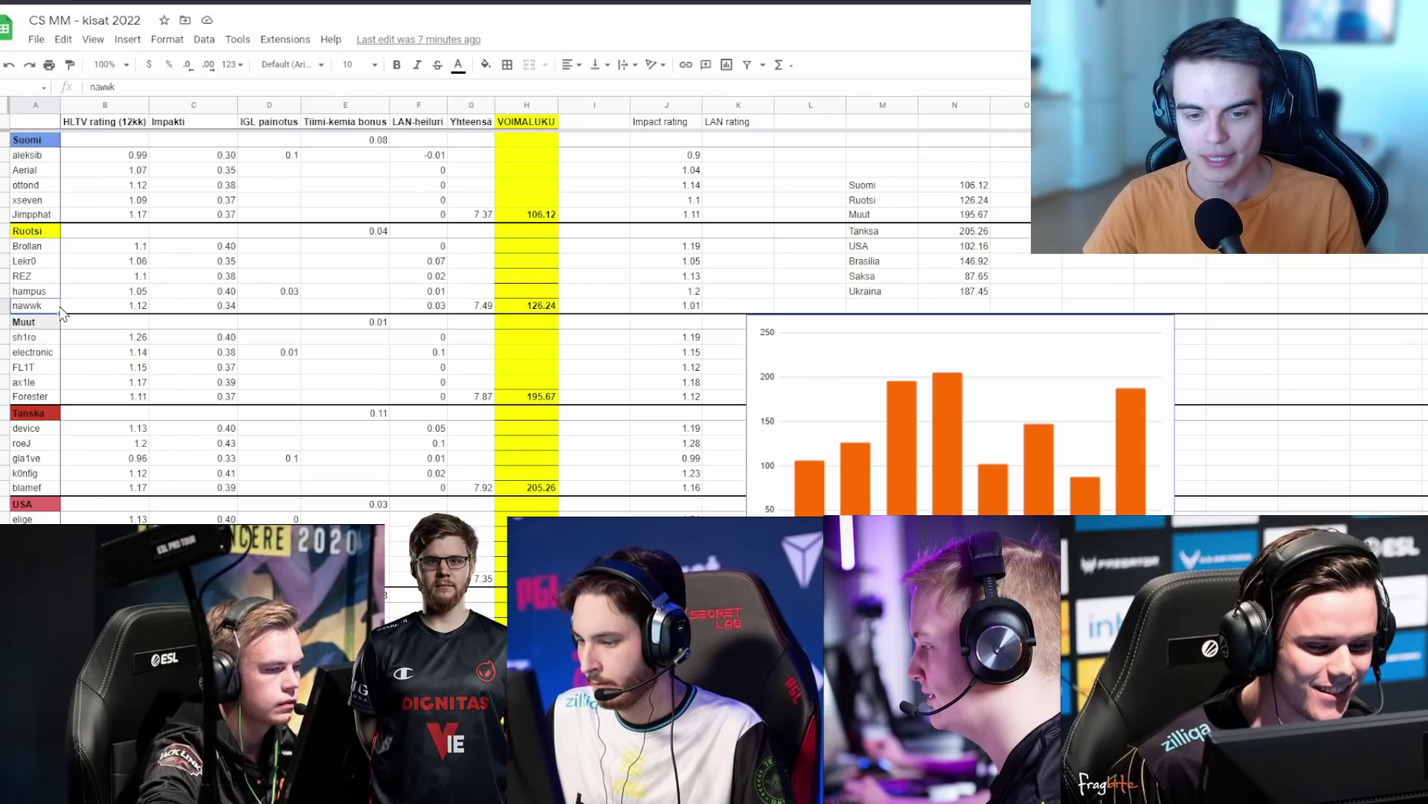
Step: Go through the players listed in the Muut team block
{"action": "left_click", "coordinate": [51, 325]}
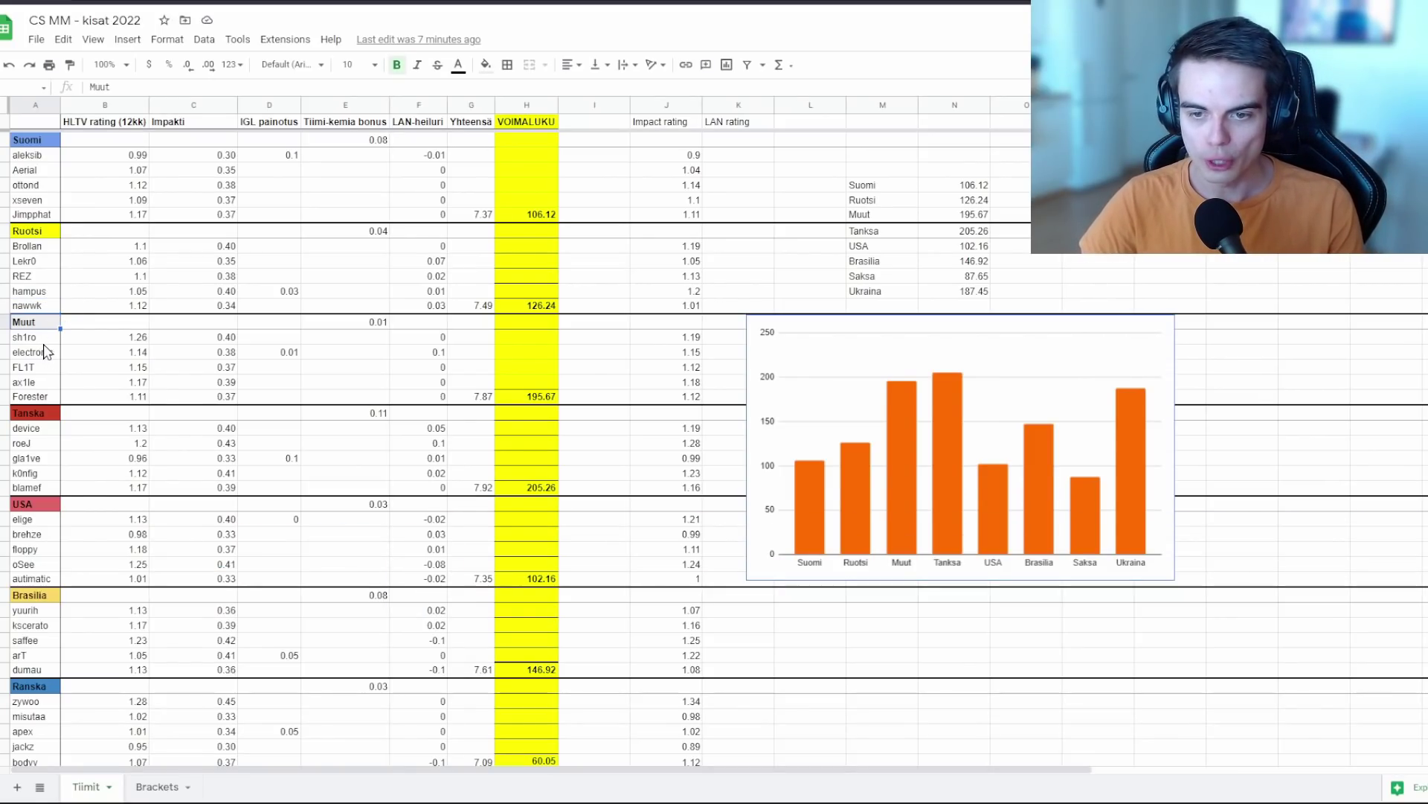
{"action": "left_click", "coordinate": [48, 352]}
{"action": "left_click", "coordinate": [52, 367]}
{"action": "left_click", "coordinate": [51, 382]}
{"action": "left_click", "coordinate": [49, 396]}
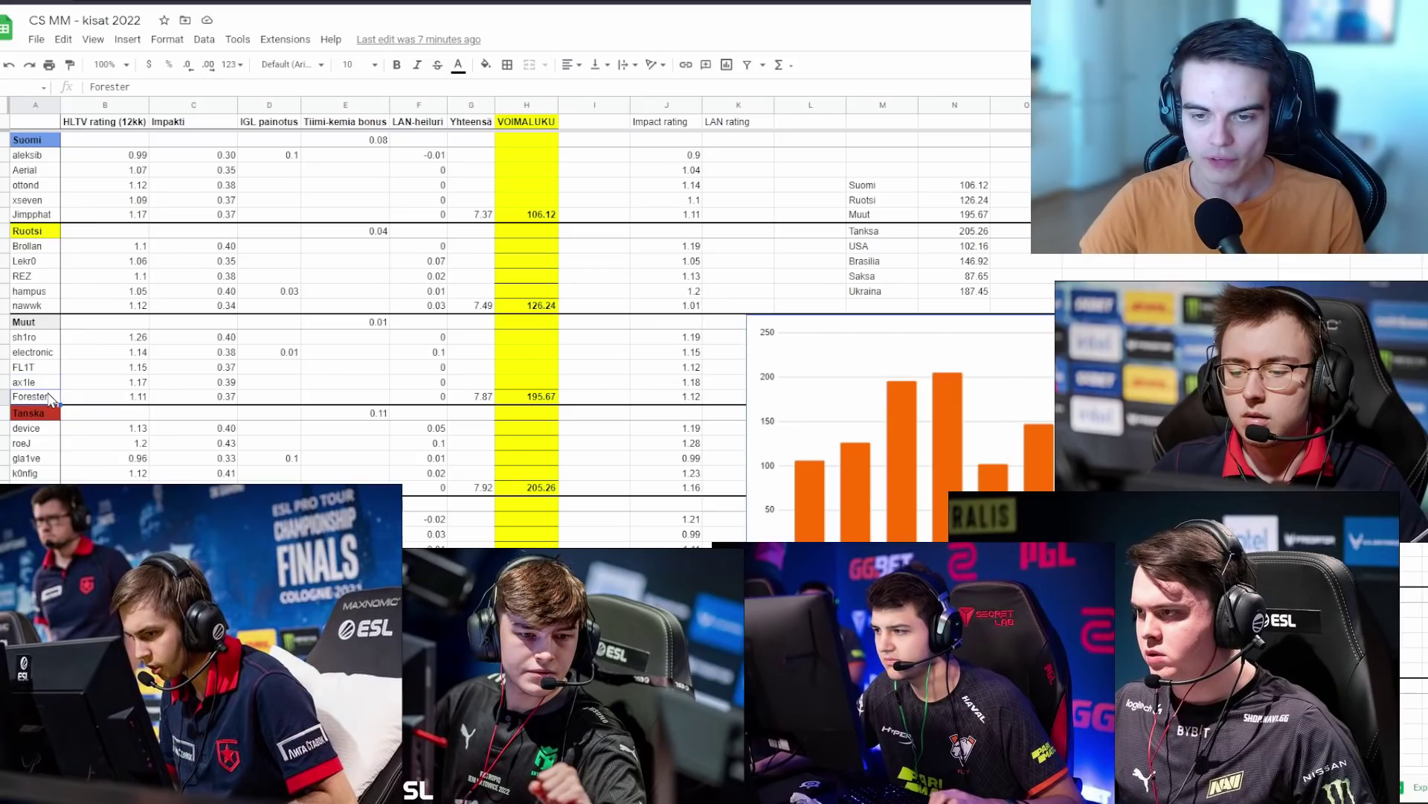
{"action": "left_click", "coordinate": [39, 370]}
{"action": "left_click", "coordinate": [45, 353]}
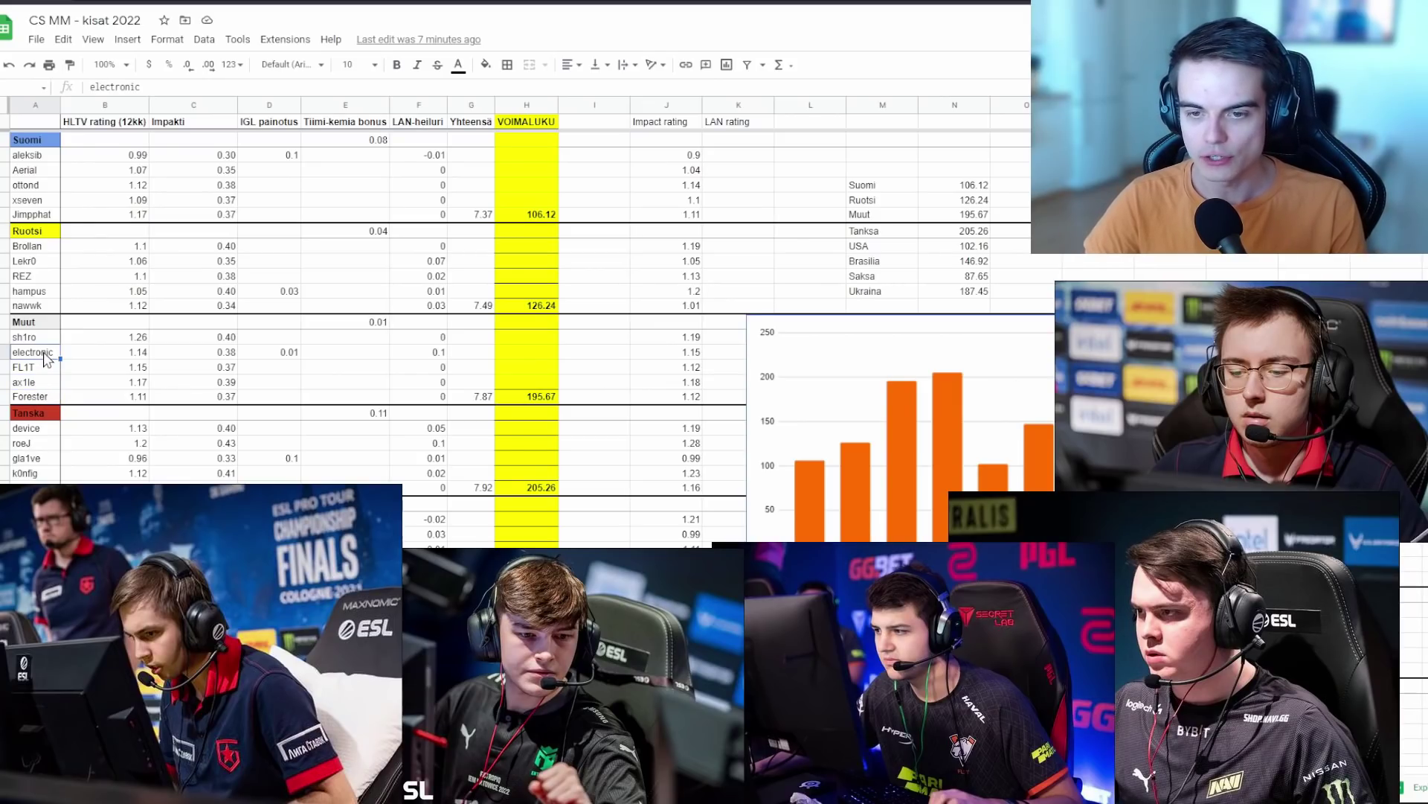
Step: Go back over the Muut team's five players one by one
{"action": "left_click", "coordinate": [45, 339]}
{"action": "left_click", "coordinate": [46, 355]}
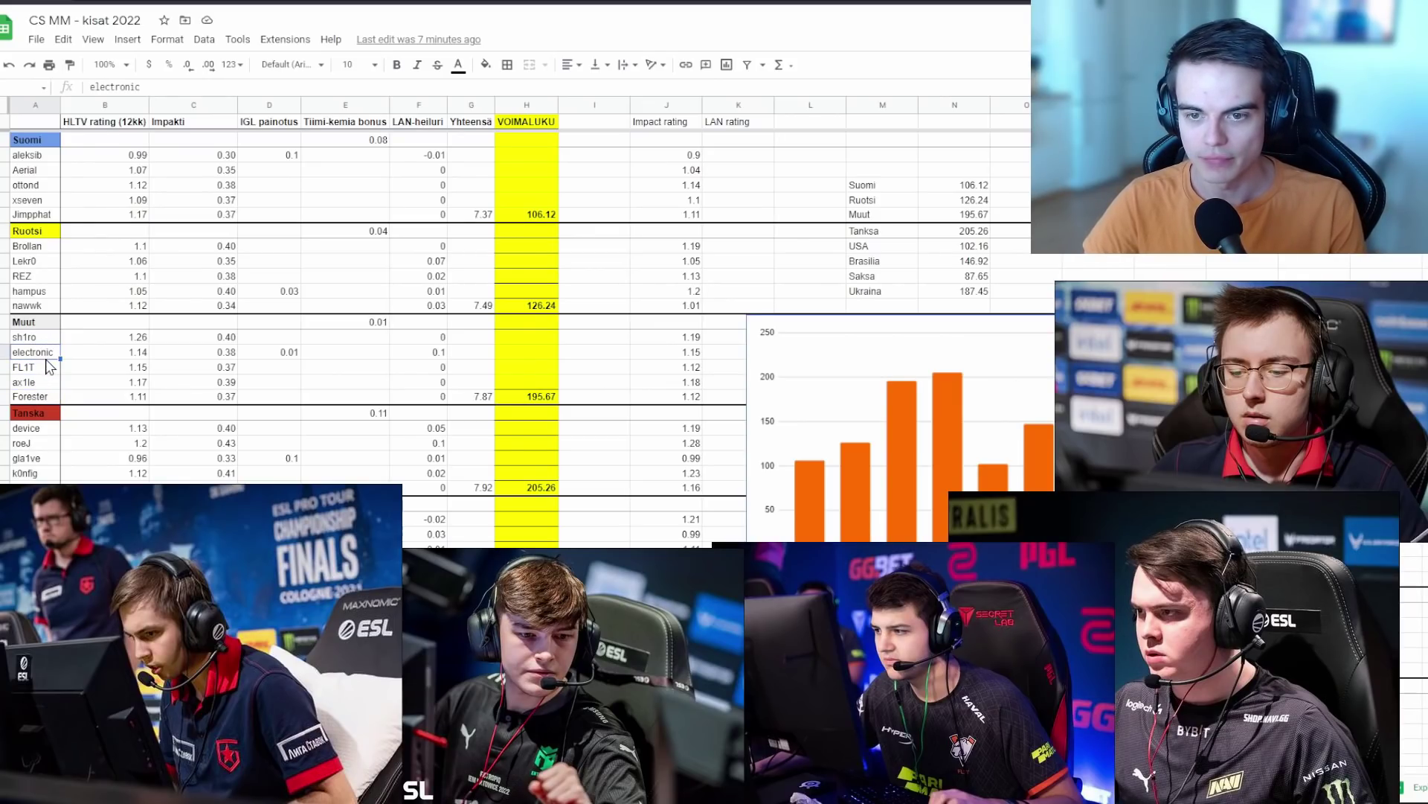
{"action": "left_click", "coordinate": [49, 367]}
{"action": "left_click", "coordinate": [52, 382]}
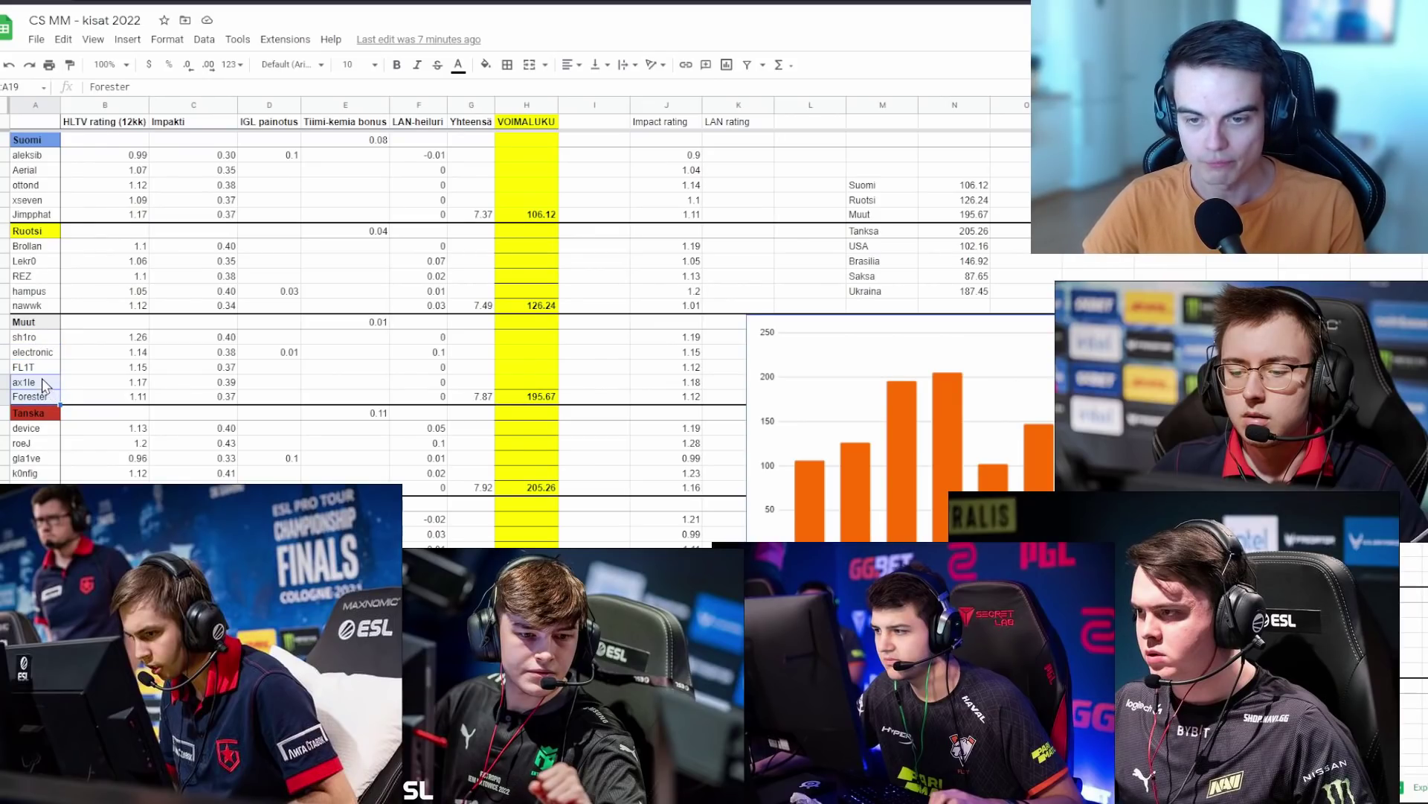
{"action": "left_click", "coordinate": [37, 367]}
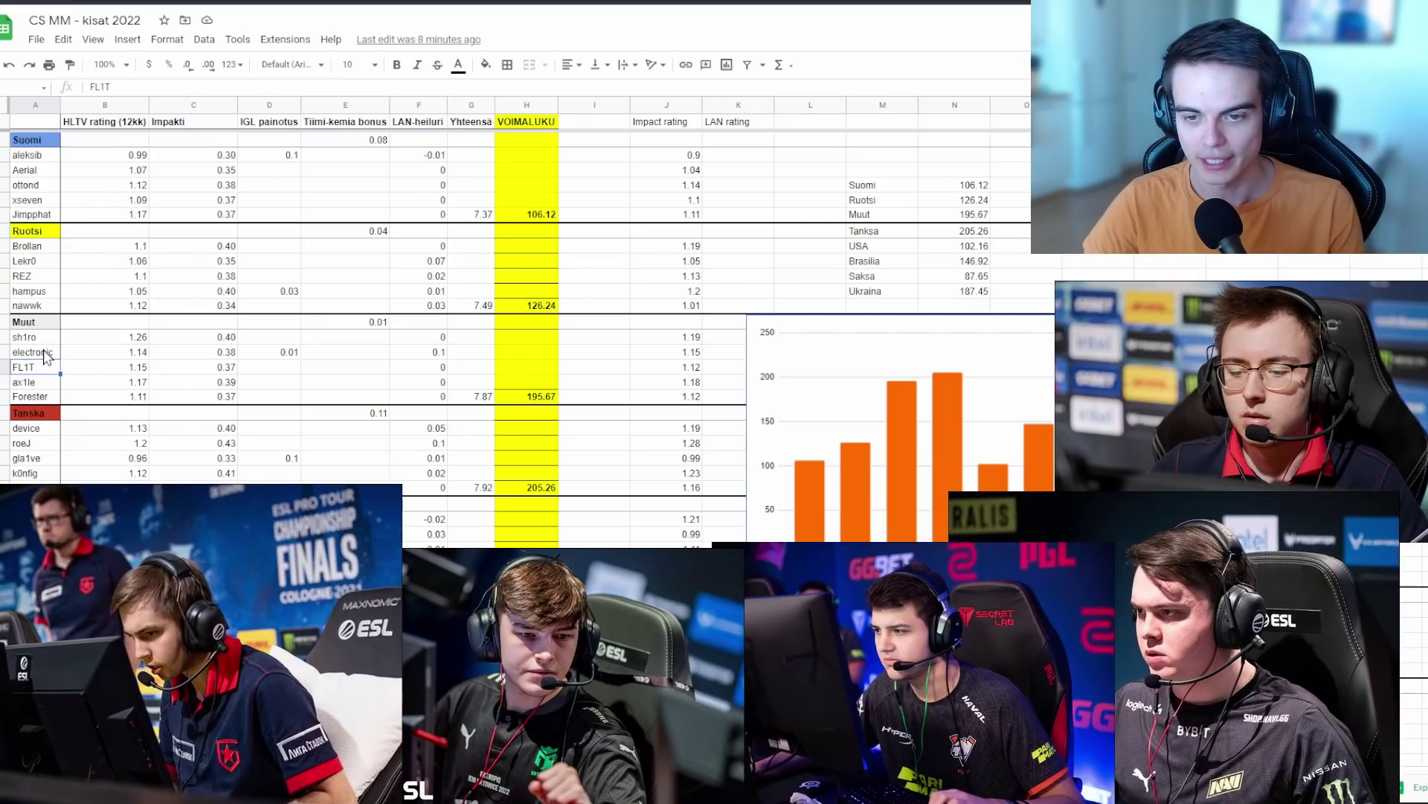
{"action": "left_click", "coordinate": [47, 337]}
{"action": "left_click", "coordinate": [46, 352]}
{"action": "left_click", "coordinate": [46, 337]}
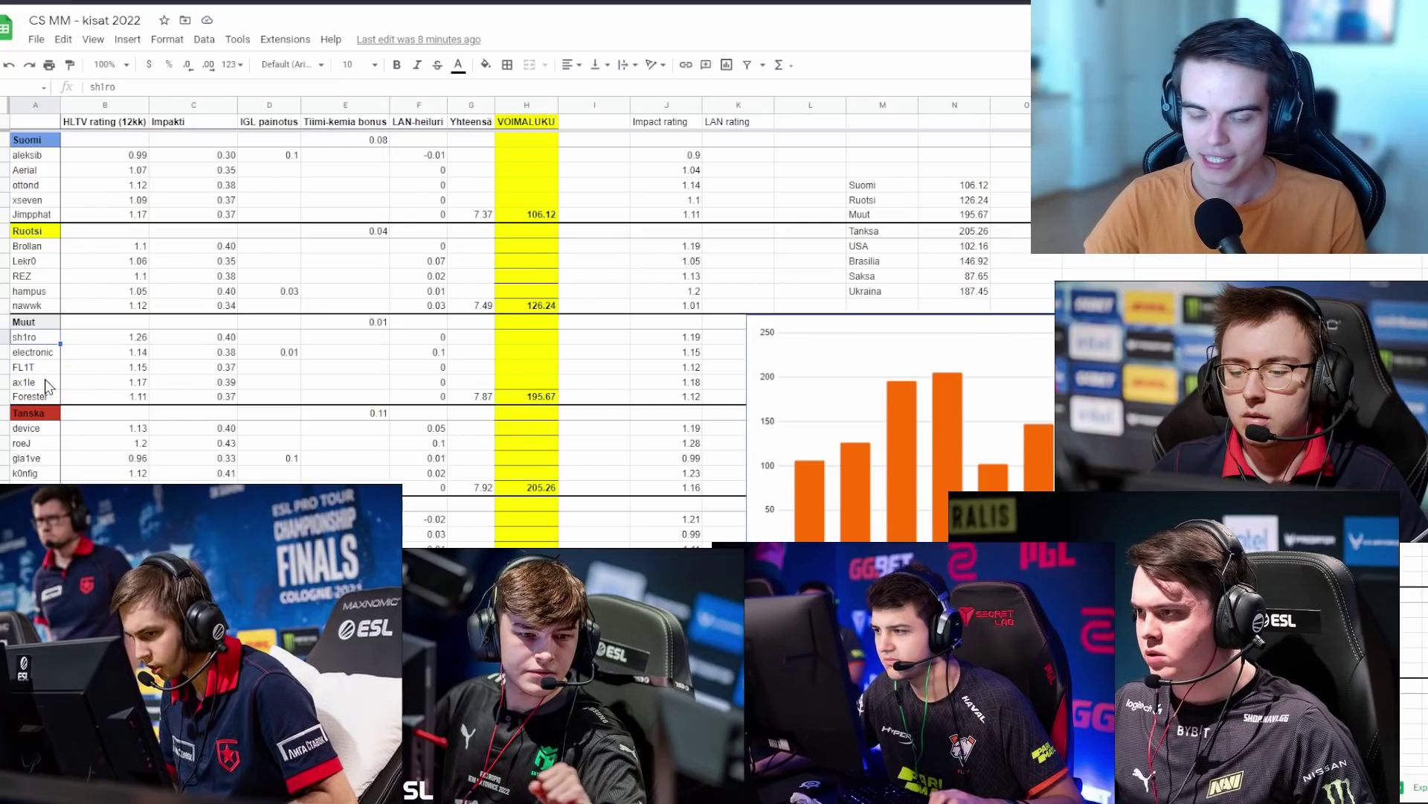
{"action": "left_click", "coordinate": [47, 352]}
{"action": "left_click", "coordinate": [45, 366]}
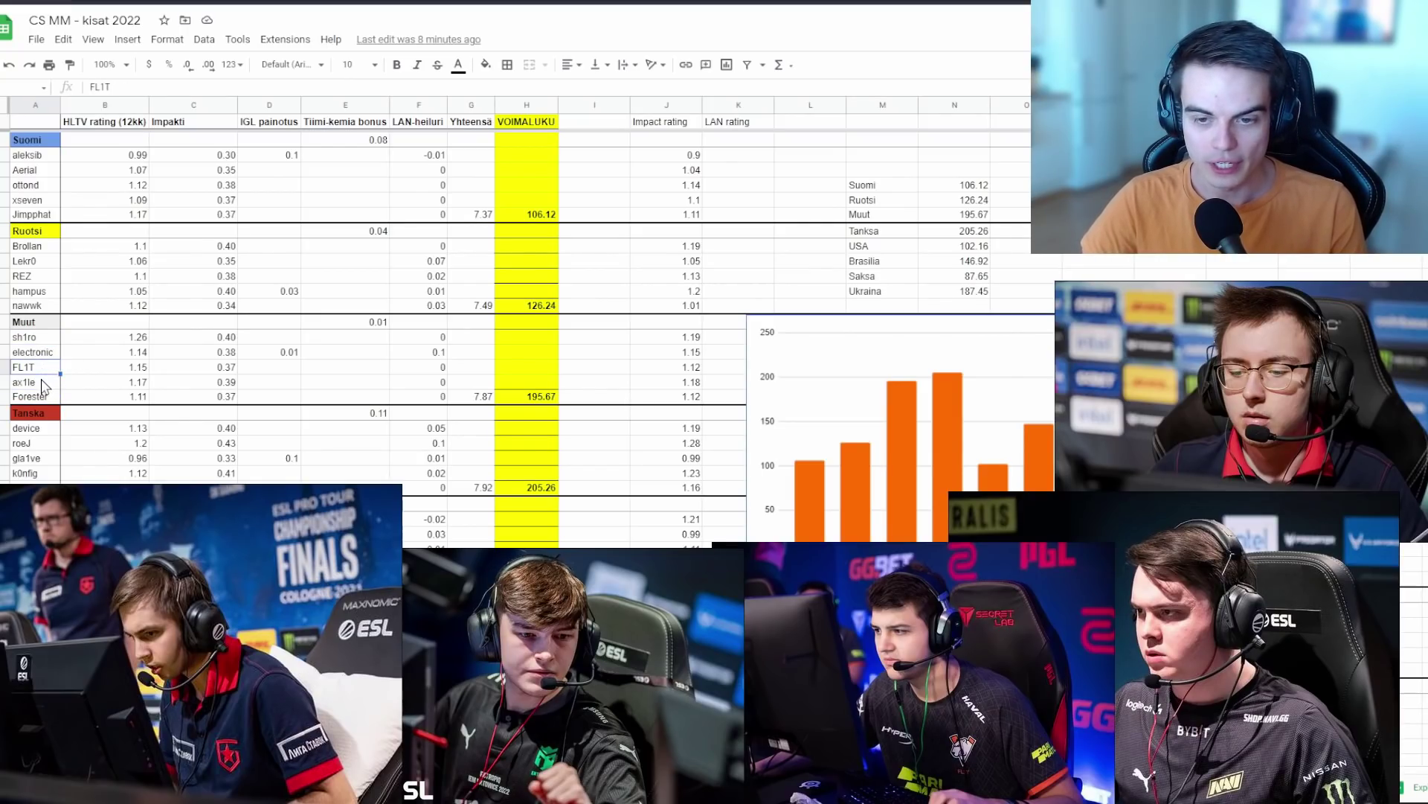
{"action": "left_click", "coordinate": [45, 382]}
{"action": "left_click", "coordinate": [45, 395]}
Step: Check the fourth Muut player's HLTV rating, plus the second player's IGL painotus and HLTV rating
{"action": "left_click", "coordinate": [67, 381]}
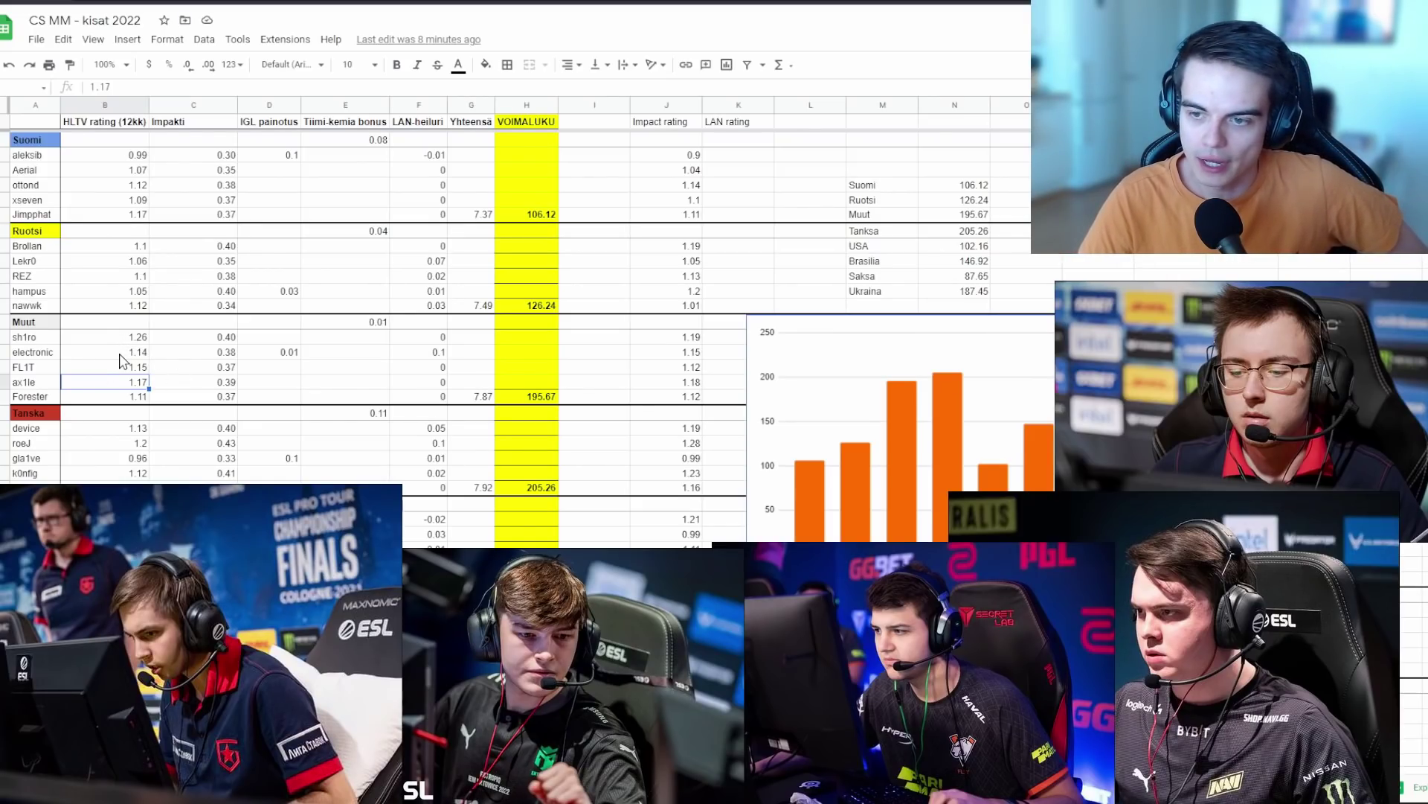
{"action": "left_click", "coordinate": [287, 371]}
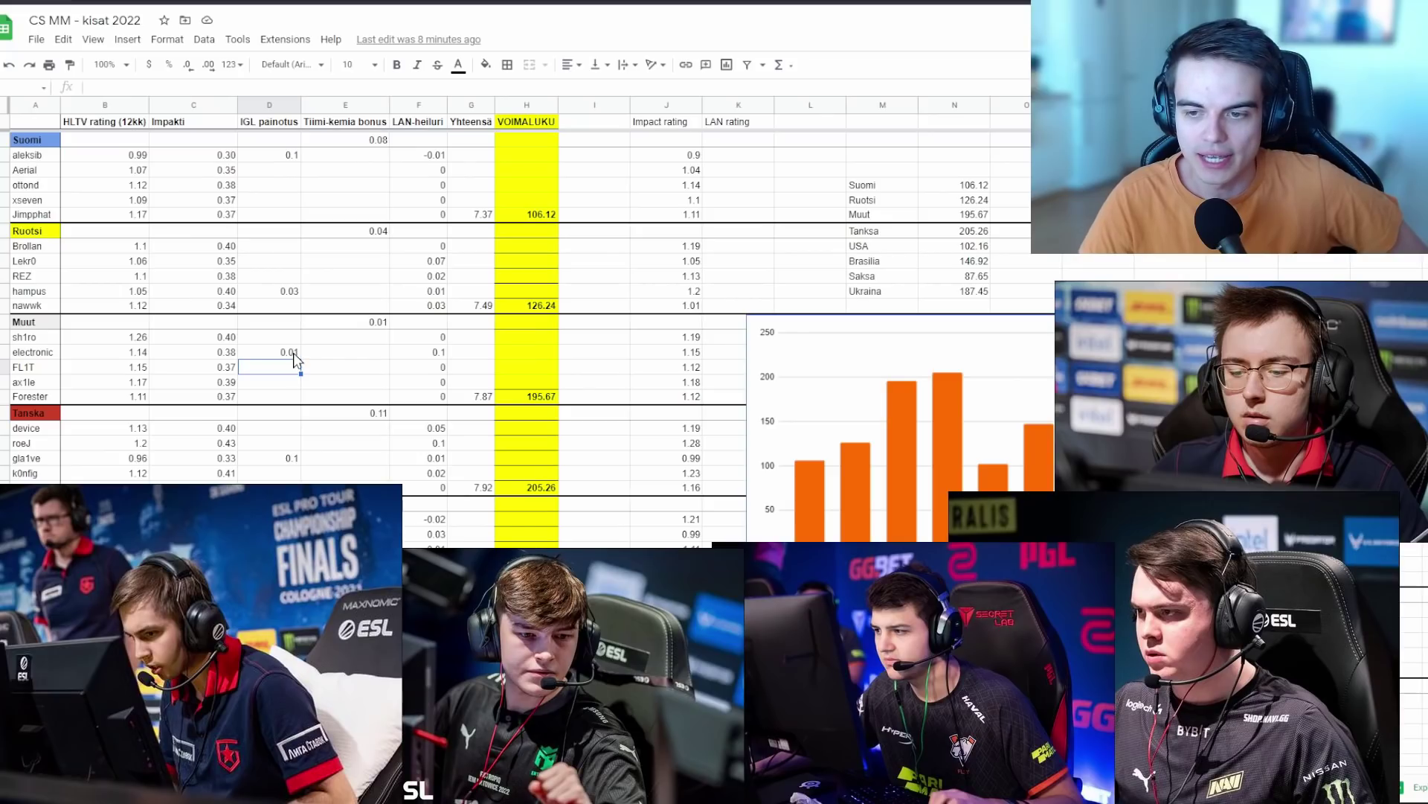
{"action": "left_click", "coordinate": [294, 354]}
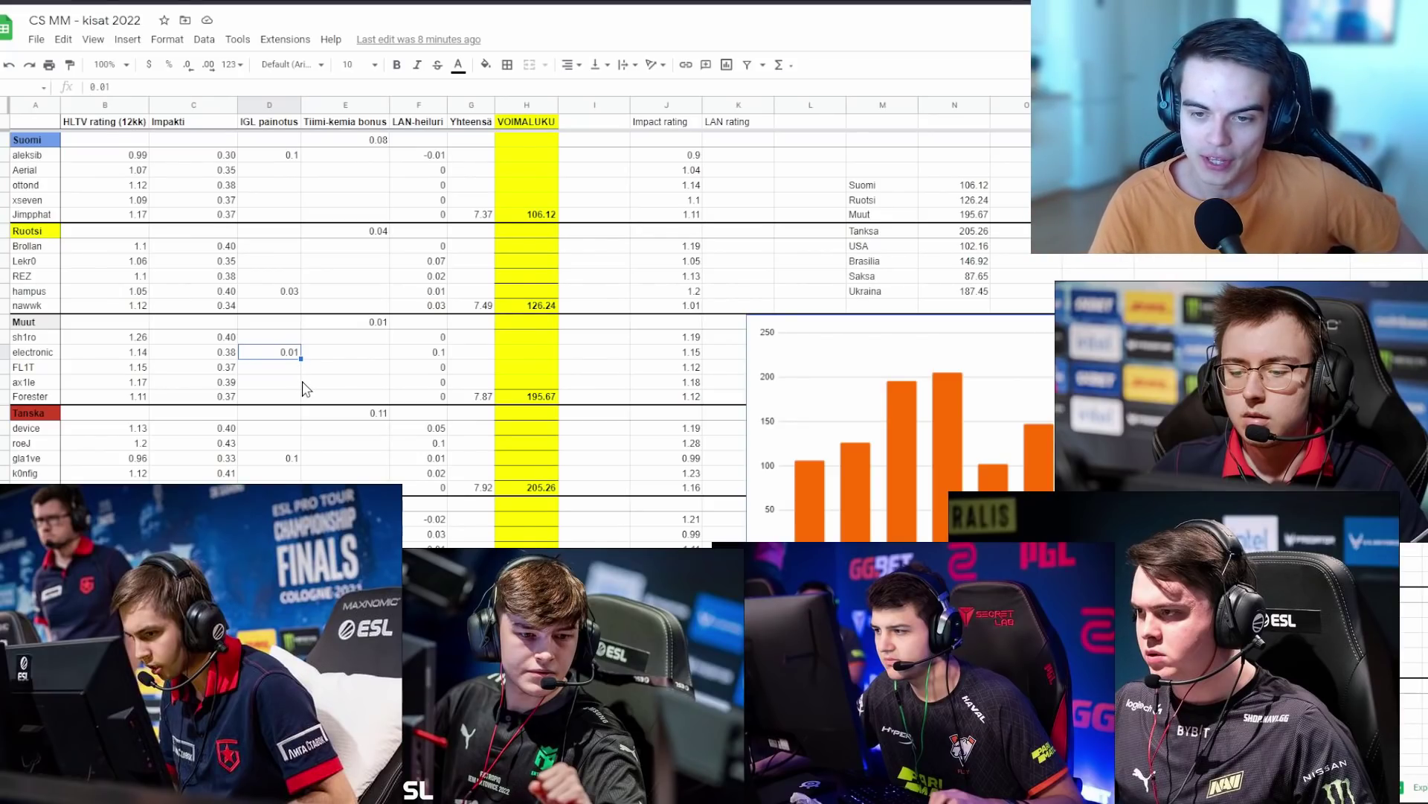
{"action": "left_click", "coordinate": [81, 354]}
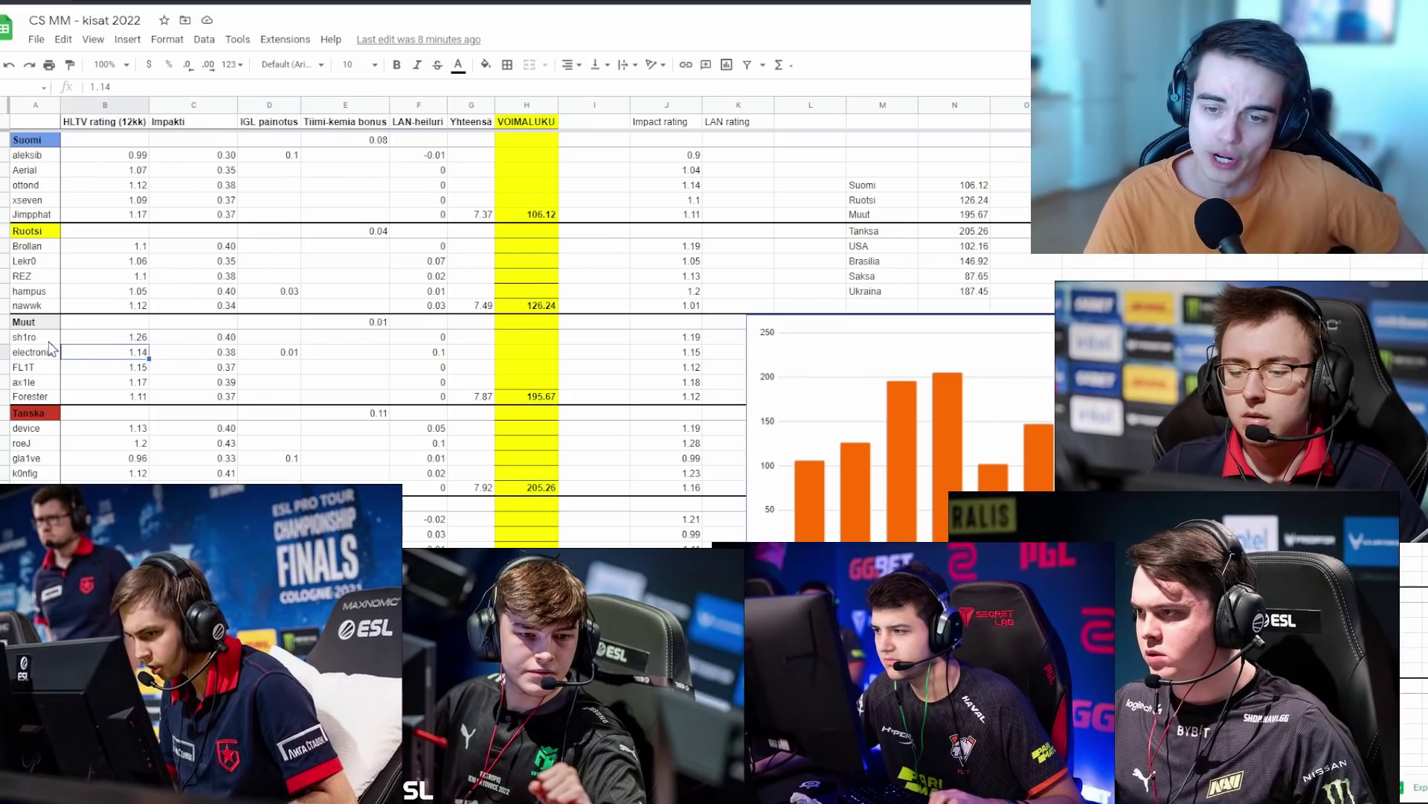
Step: Revisit the second to last players of the Muut team and check the first player's HLTV rating
{"action": "left_click", "coordinate": [49, 351]}
{"action": "left_click", "coordinate": [46, 367]}
{"action": "left_click", "coordinate": [45, 382]}
{"action": "left_click", "coordinate": [45, 396]}
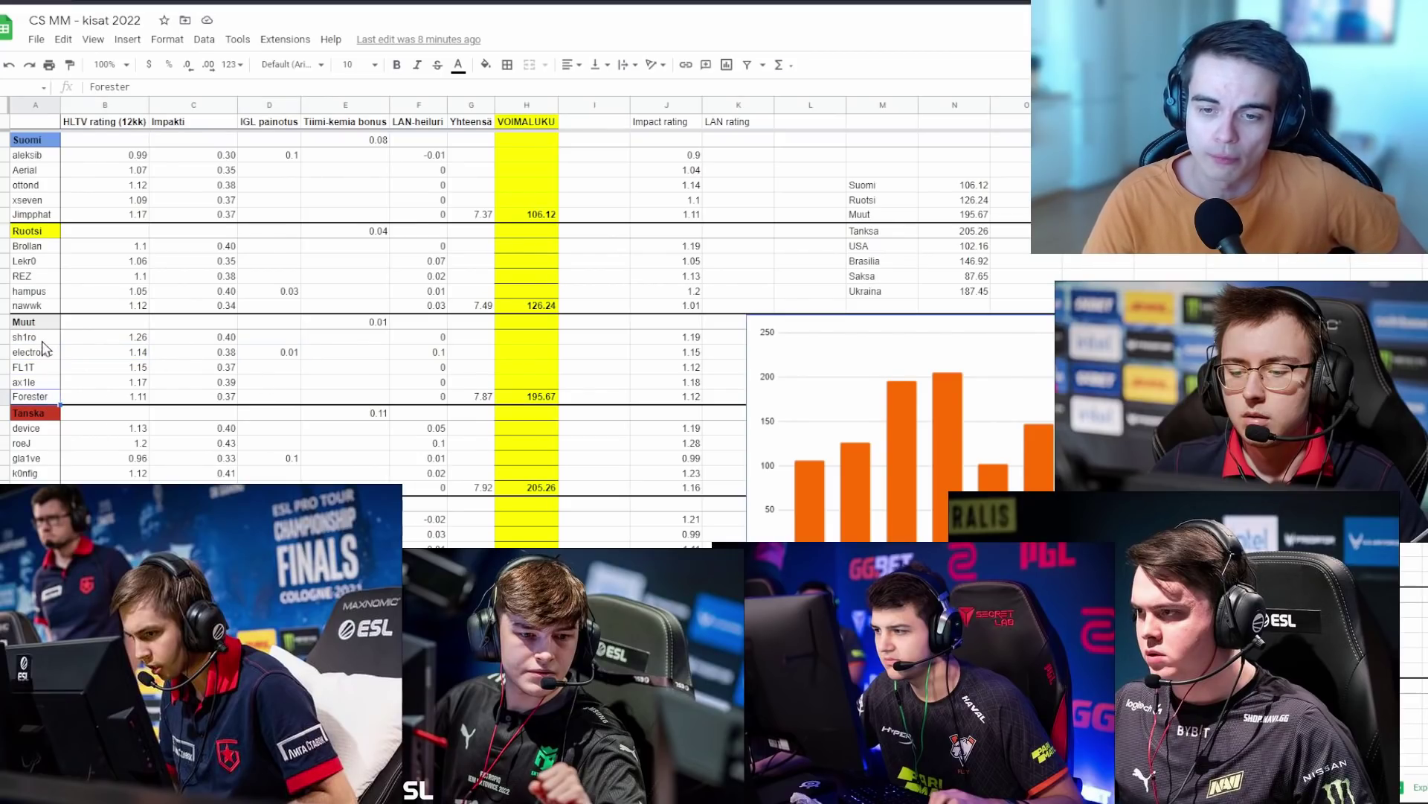
{"action": "left_click", "coordinate": [101, 339]}
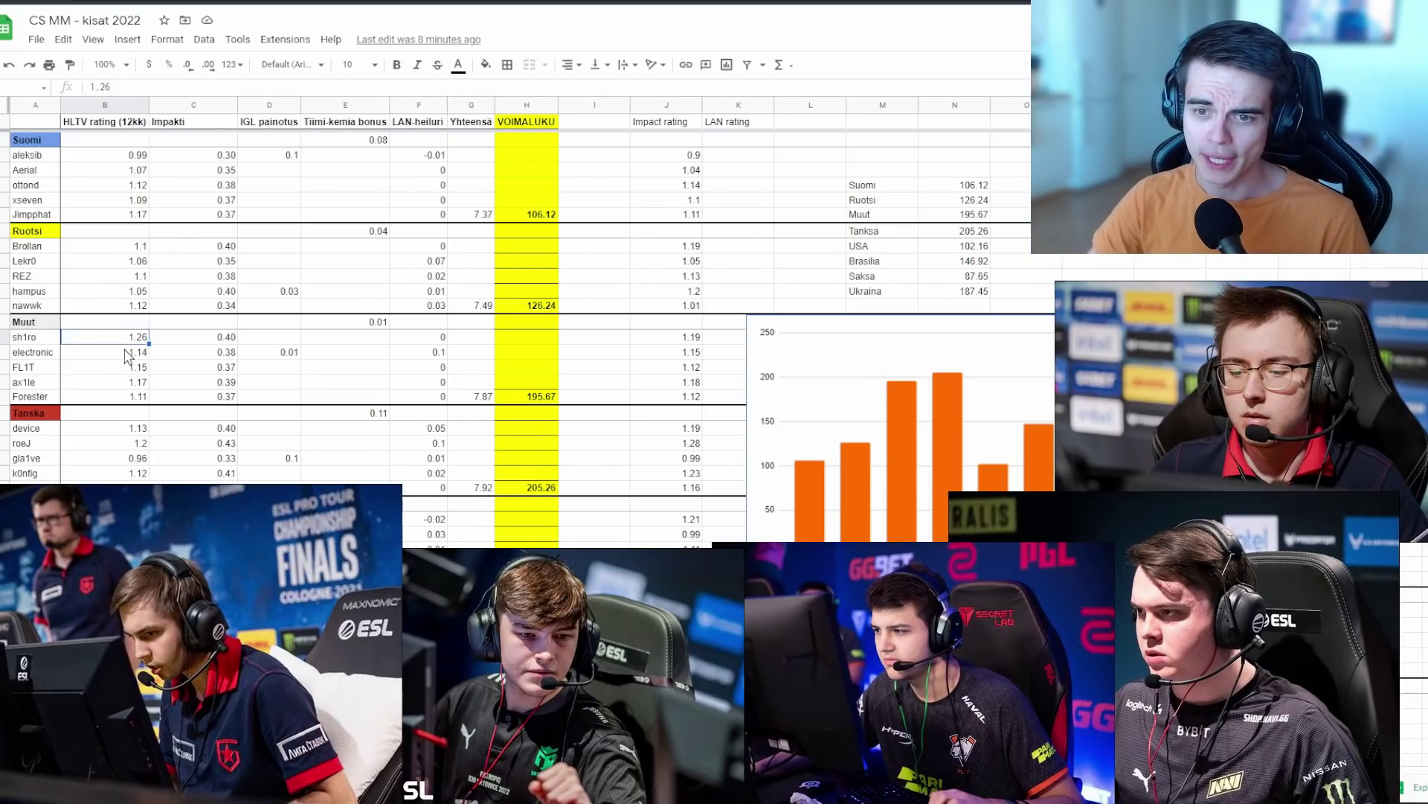
Step: Compare the Tiimi-kemia bonus values of the Suomi, Ruotsi and Muut teams
{"action": "left_click", "coordinate": [336, 355]}
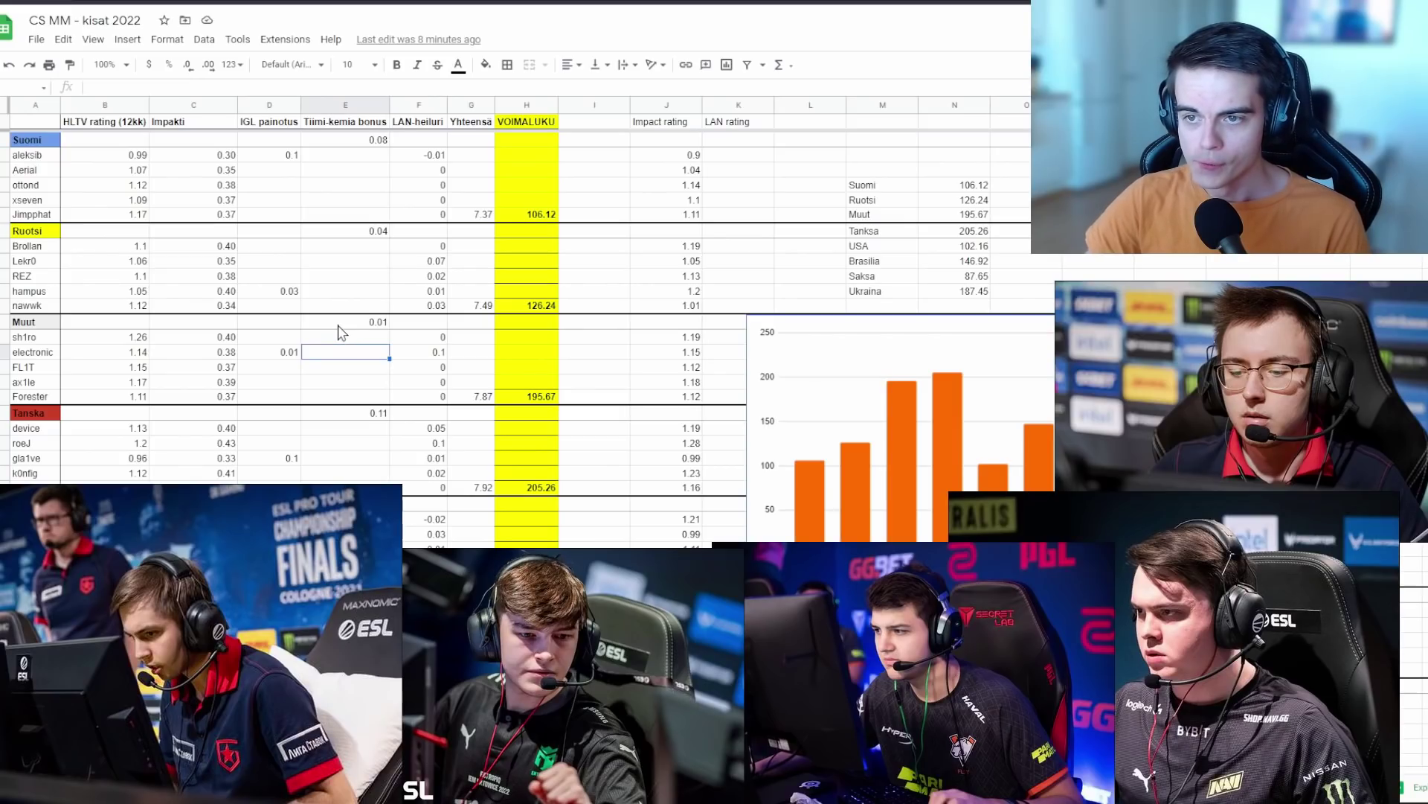
{"action": "left_click", "coordinate": [360, 144]}
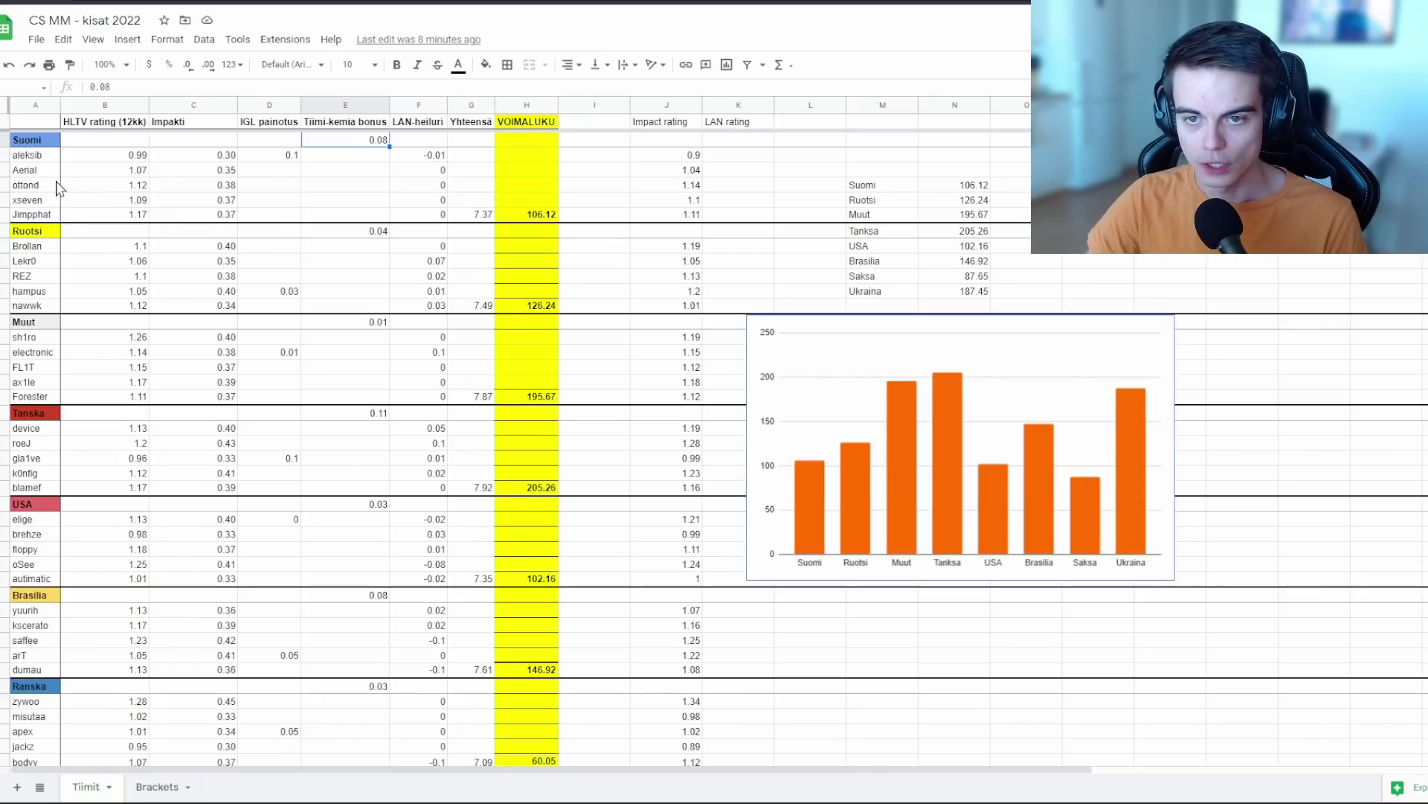
{"action": "left_click", "coordinate": [379, 233]}
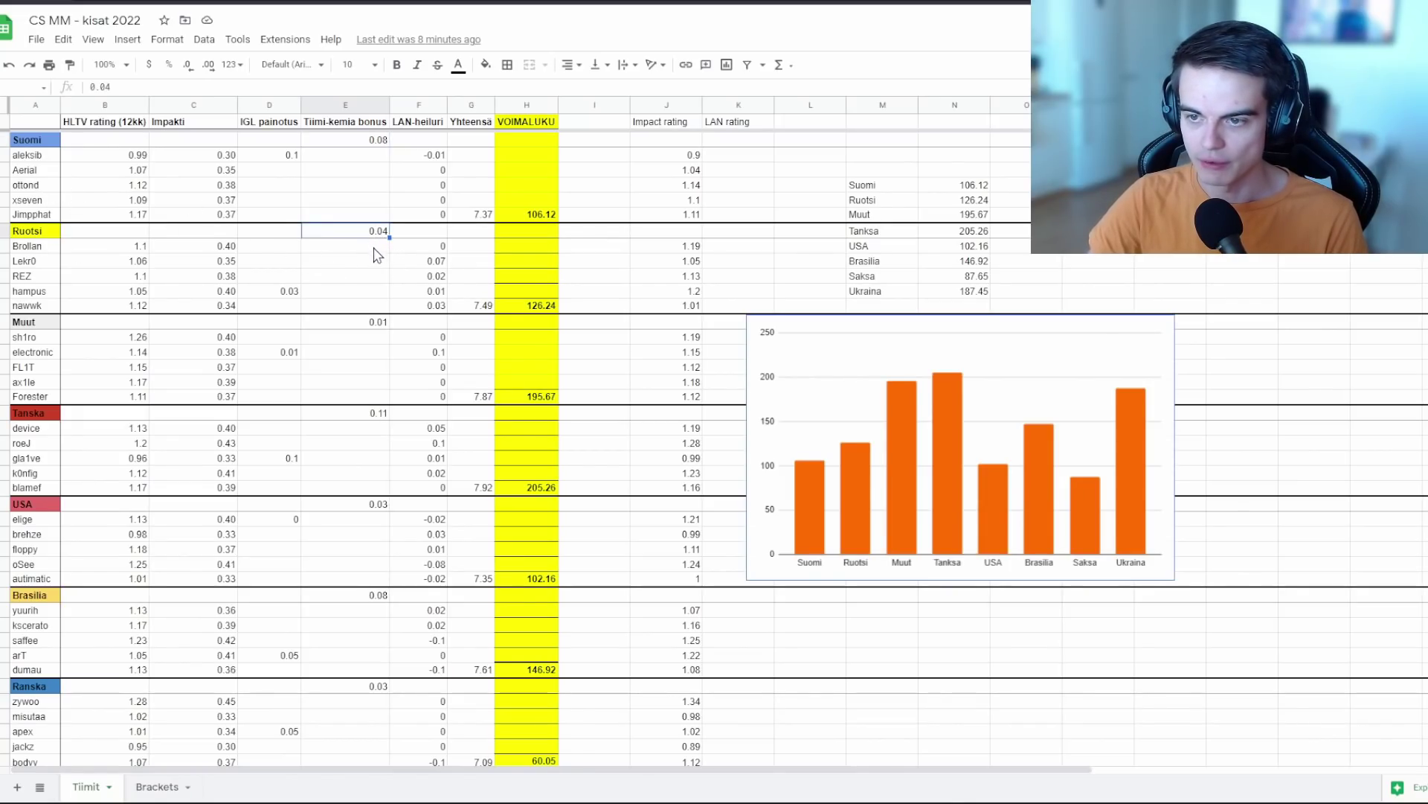
{"action": "left_click", "coordinate": [378, 320]}
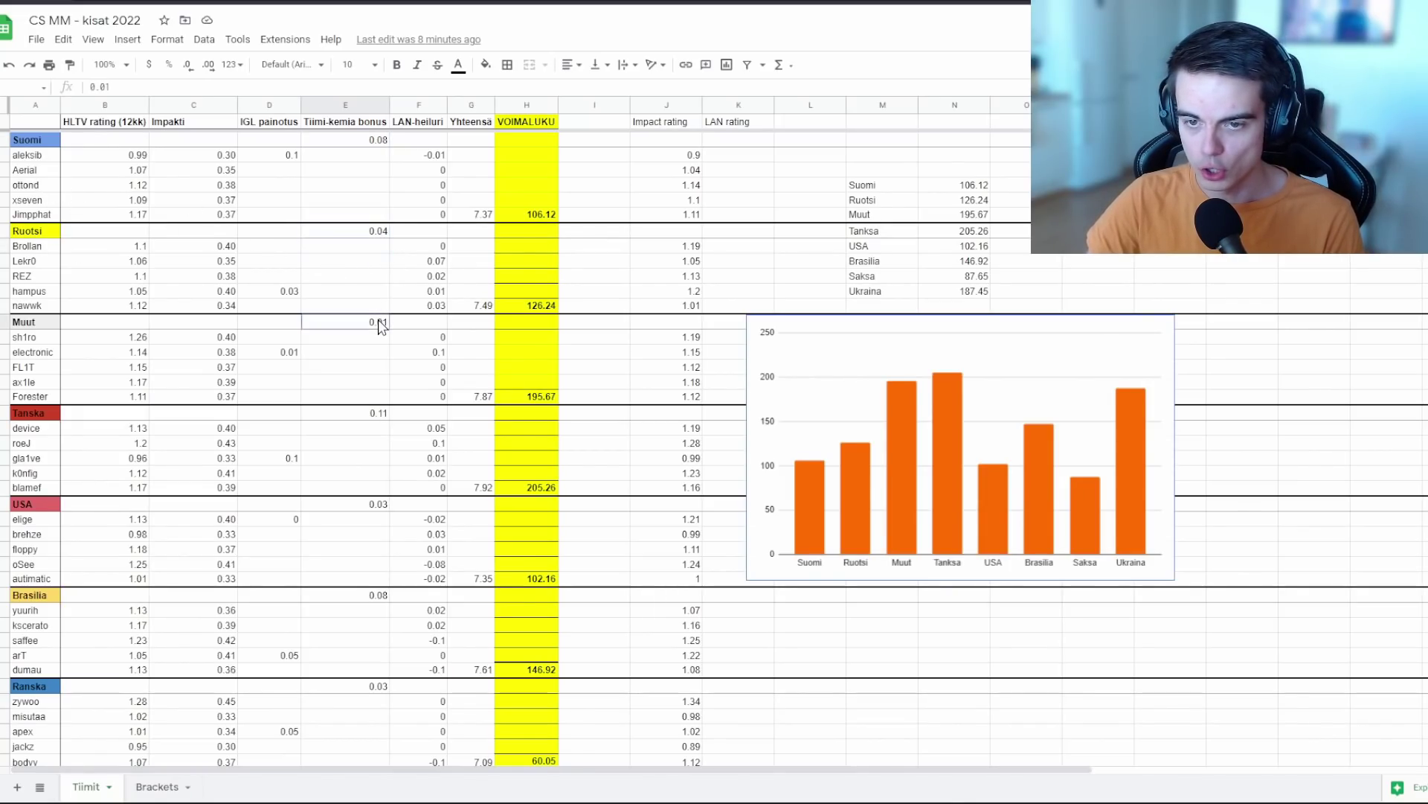
Step: Review the Muut players again in relation to the team's Tiimi-kemia bonus
{"action": "left_click", "coordinate": [49, 354]}
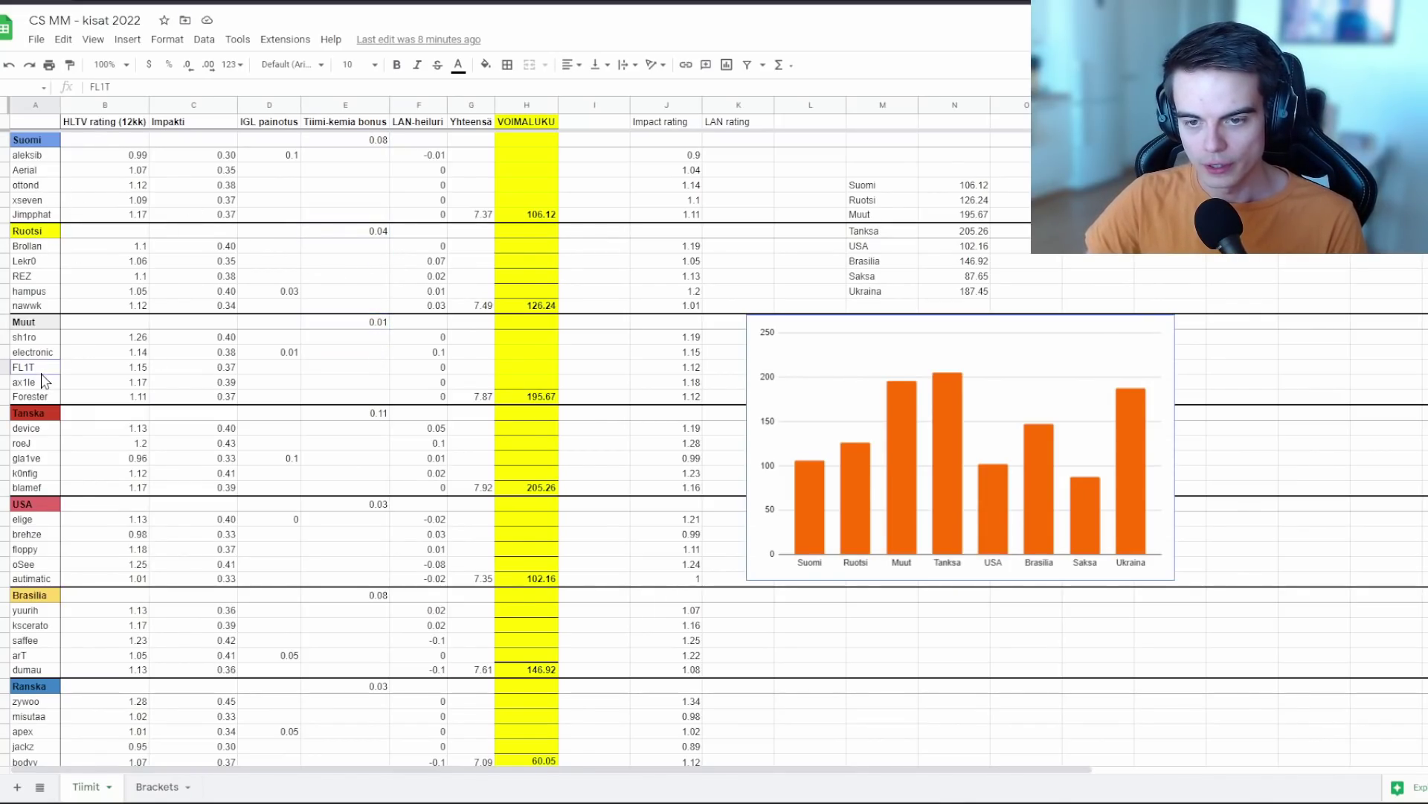
{"action": "left_click", "coordinate": [159, 369]}
{"action": "left_click", "coordinate": [366, 357]}
{"action": "left_click", "coordinate": [340, 371]}
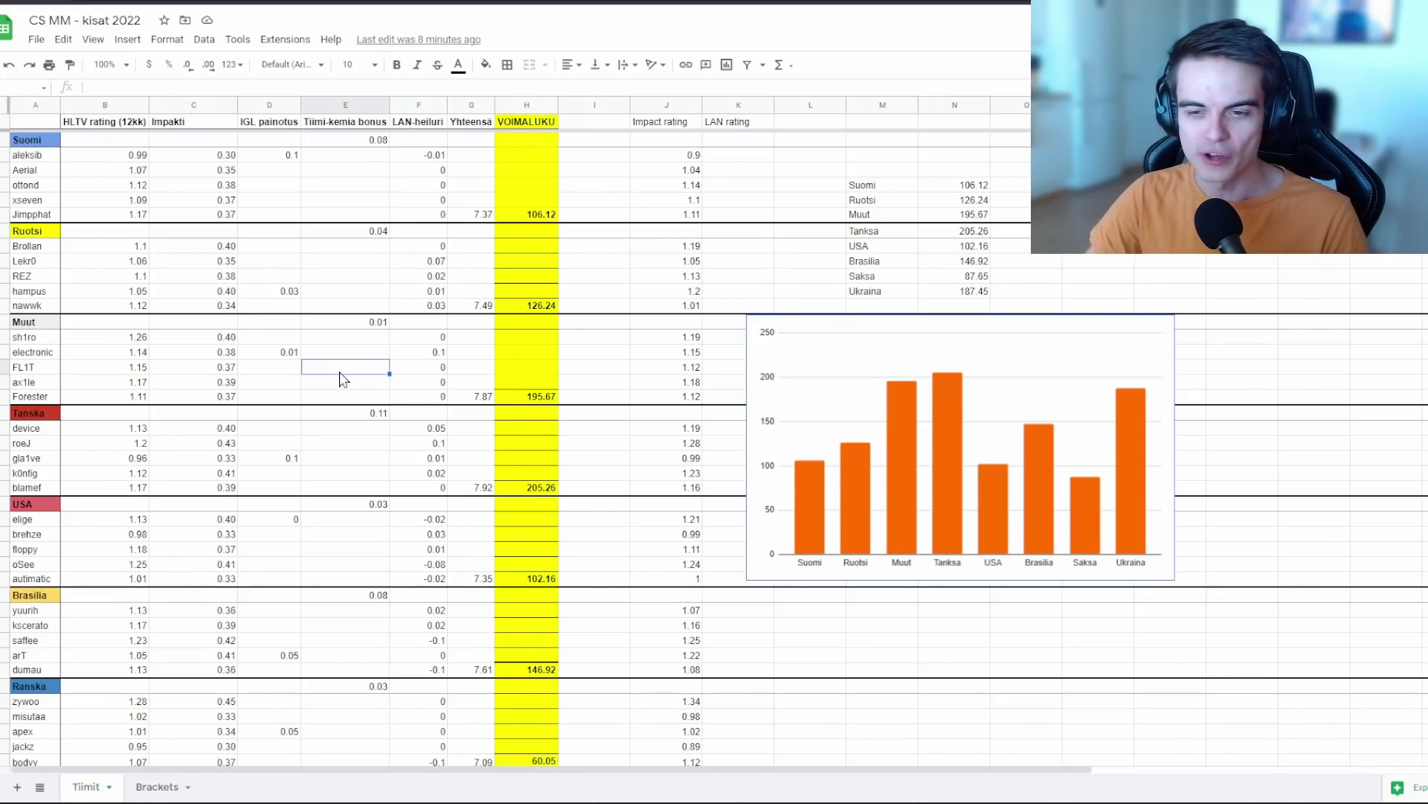
{"action": "left_click", "coordinate": [55, 382]}
{"action": "left_click", "coordinate": [53, 367]}
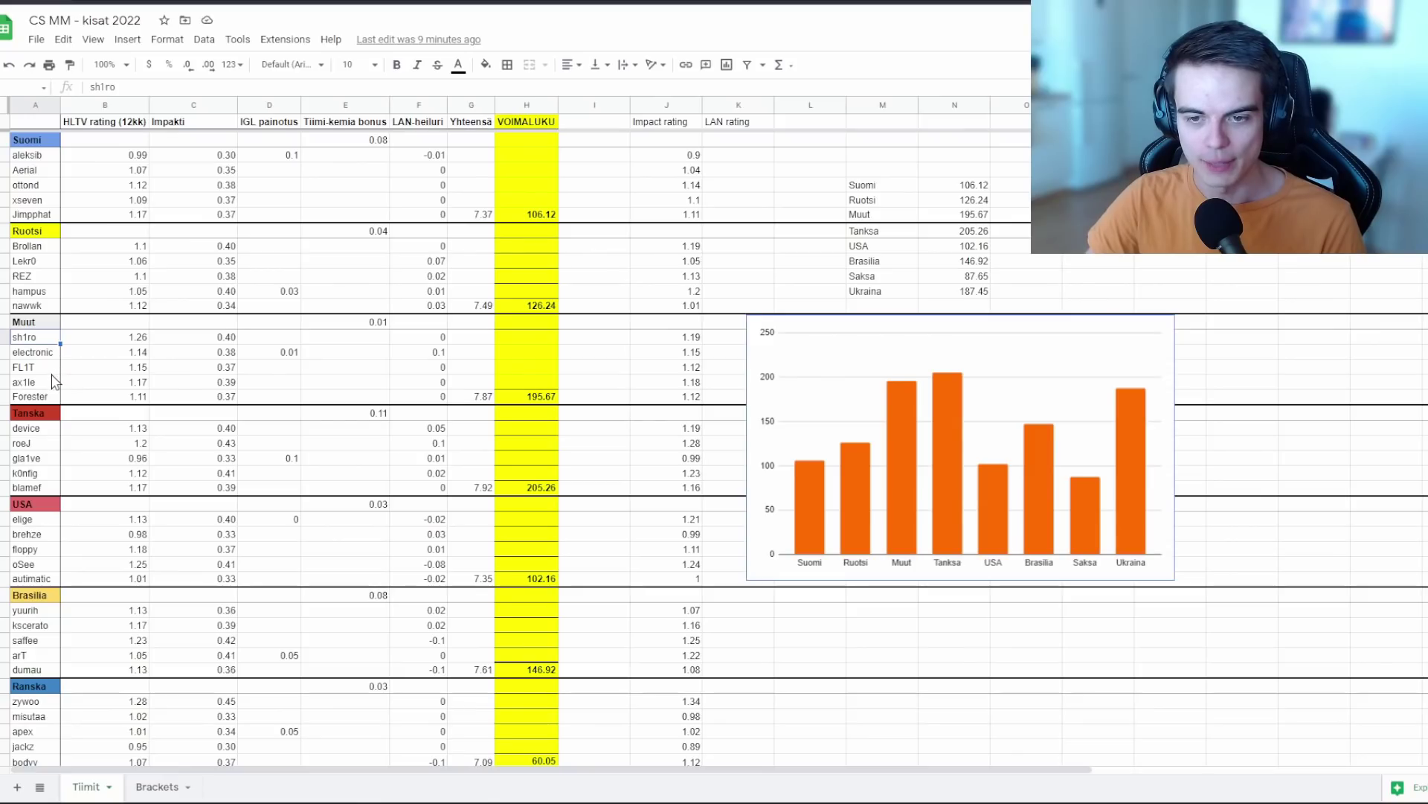
{"action": "left_click", "coordinate": [338, 369]}
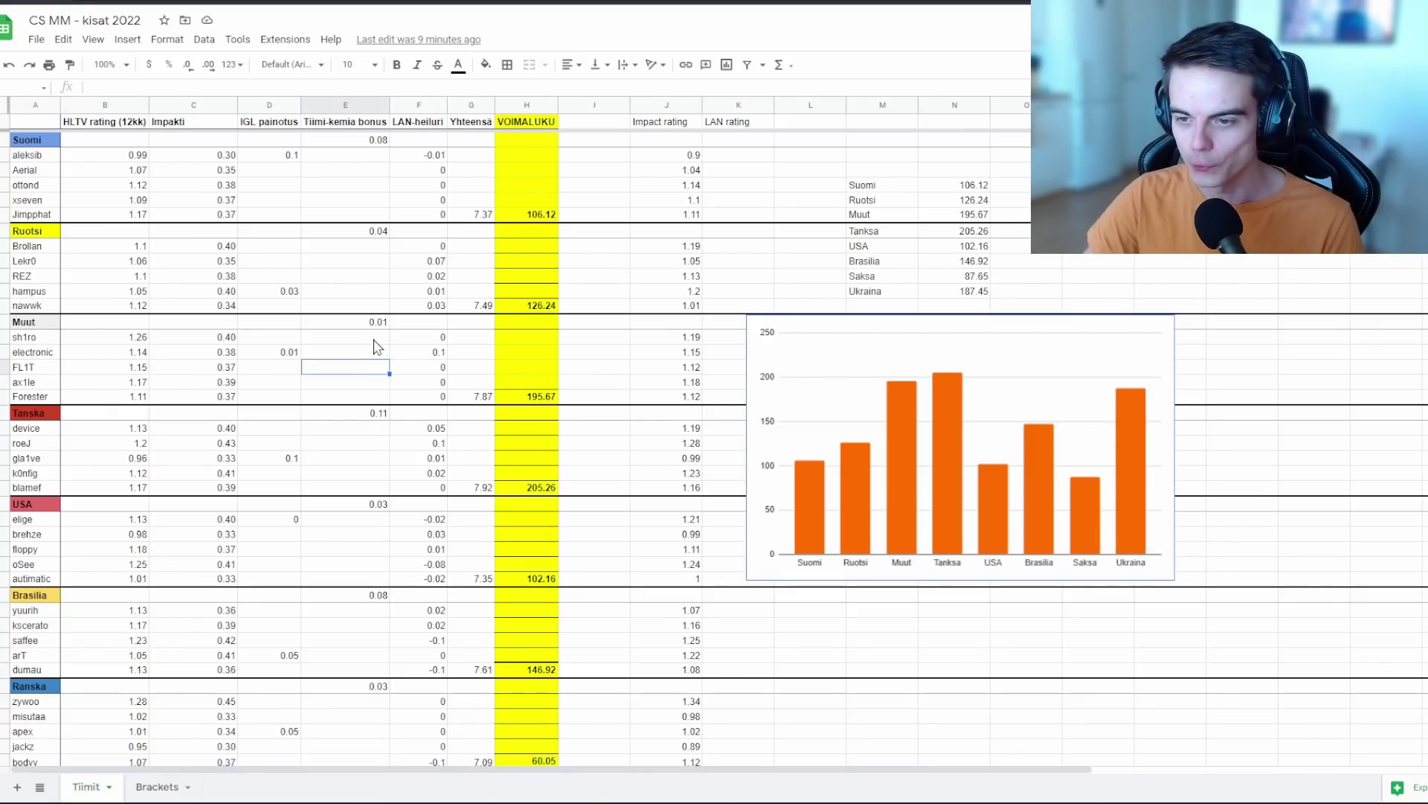
Step: Move on to the Tanska block and examine its last three players
{"action": "scroll", "coordinate": [398, 381], "scroll_direction": "down", "scroll_amount": 1}
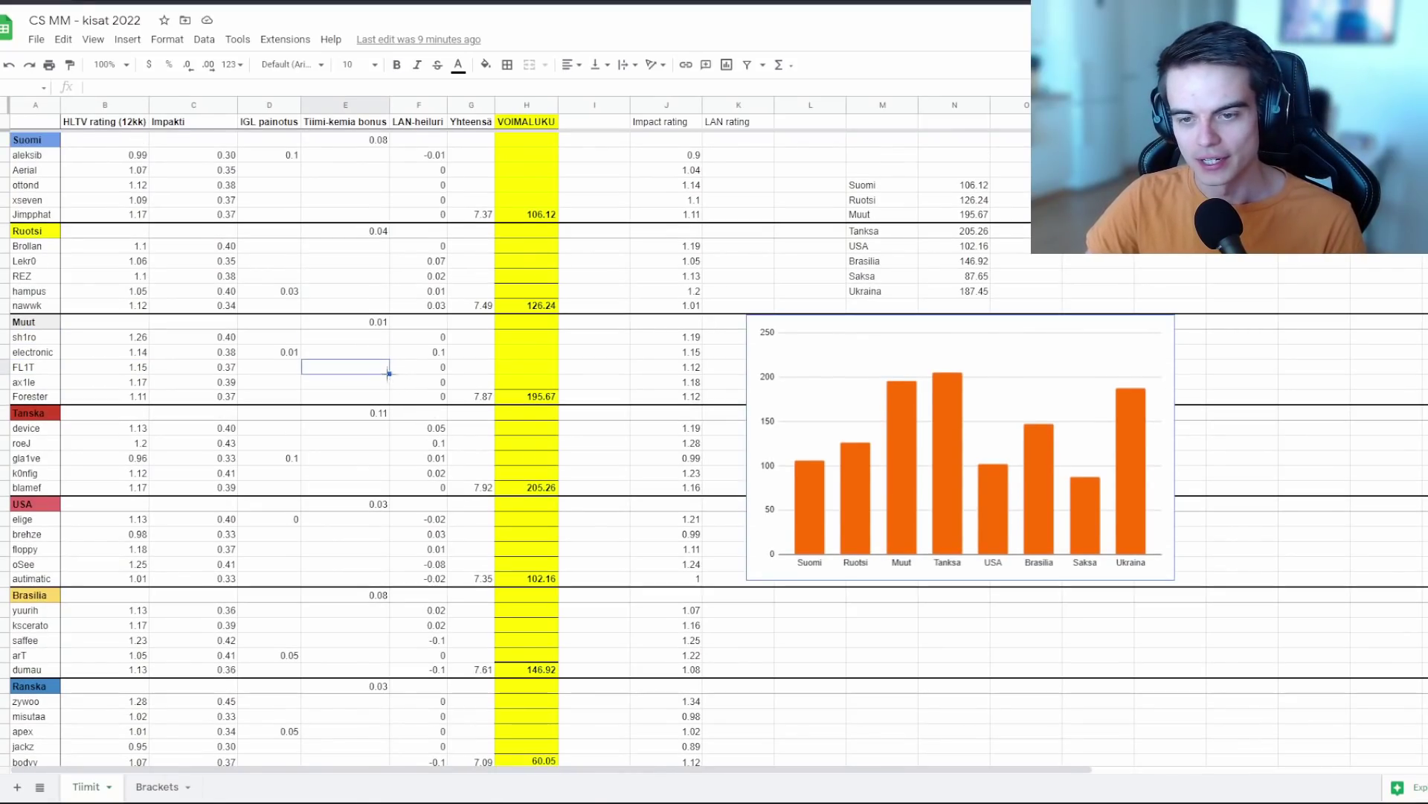
{"action": "left_click", "coordinate": [346, 404]}
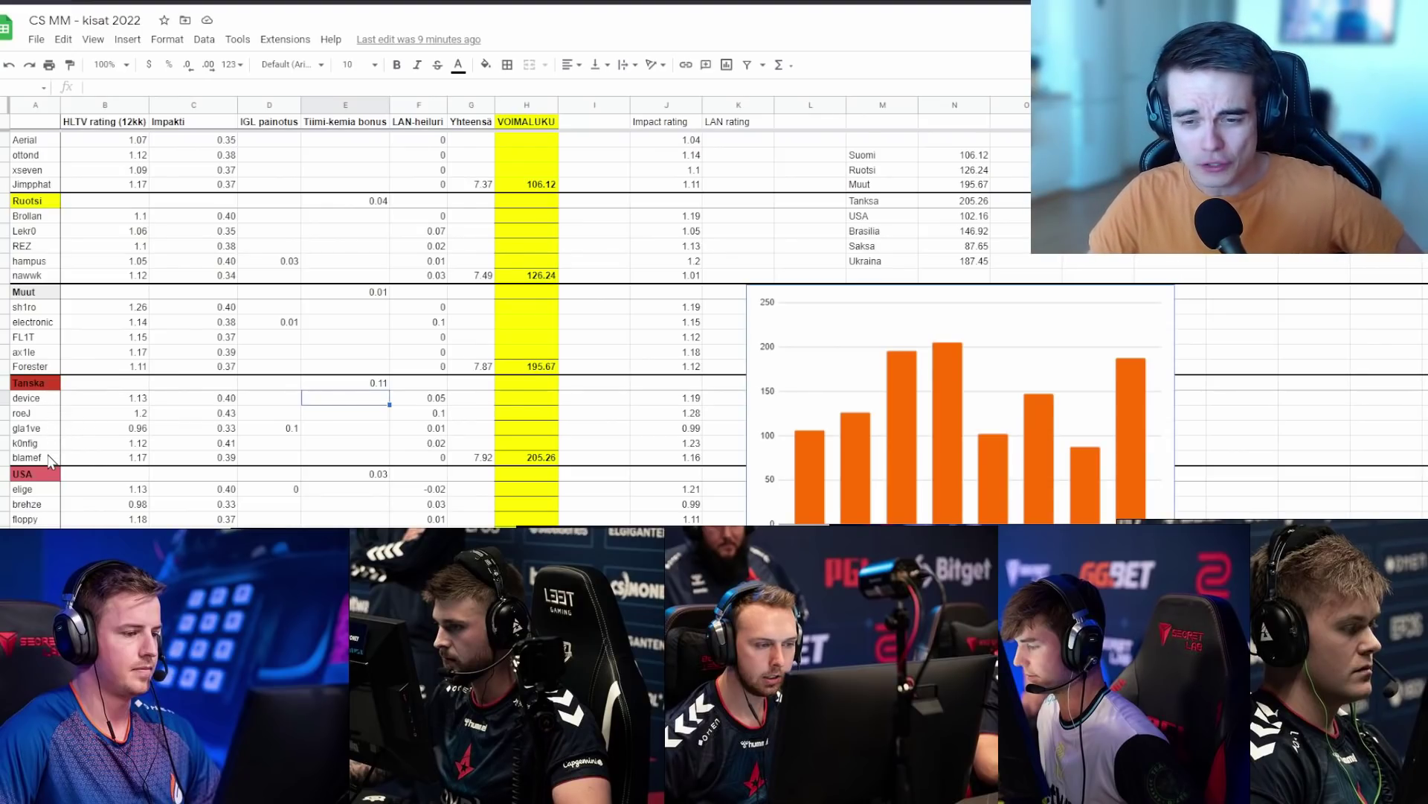
{"action": "mouse_move", "coordinate": [49, 458]}
{"action": "left_mouse_down"}
{"action": "mouse_move", "coordinate": [51, 432]}
{"action": "mouse_move", "coordinate": [53, 447]}
{"action": "left_mouse_up"}
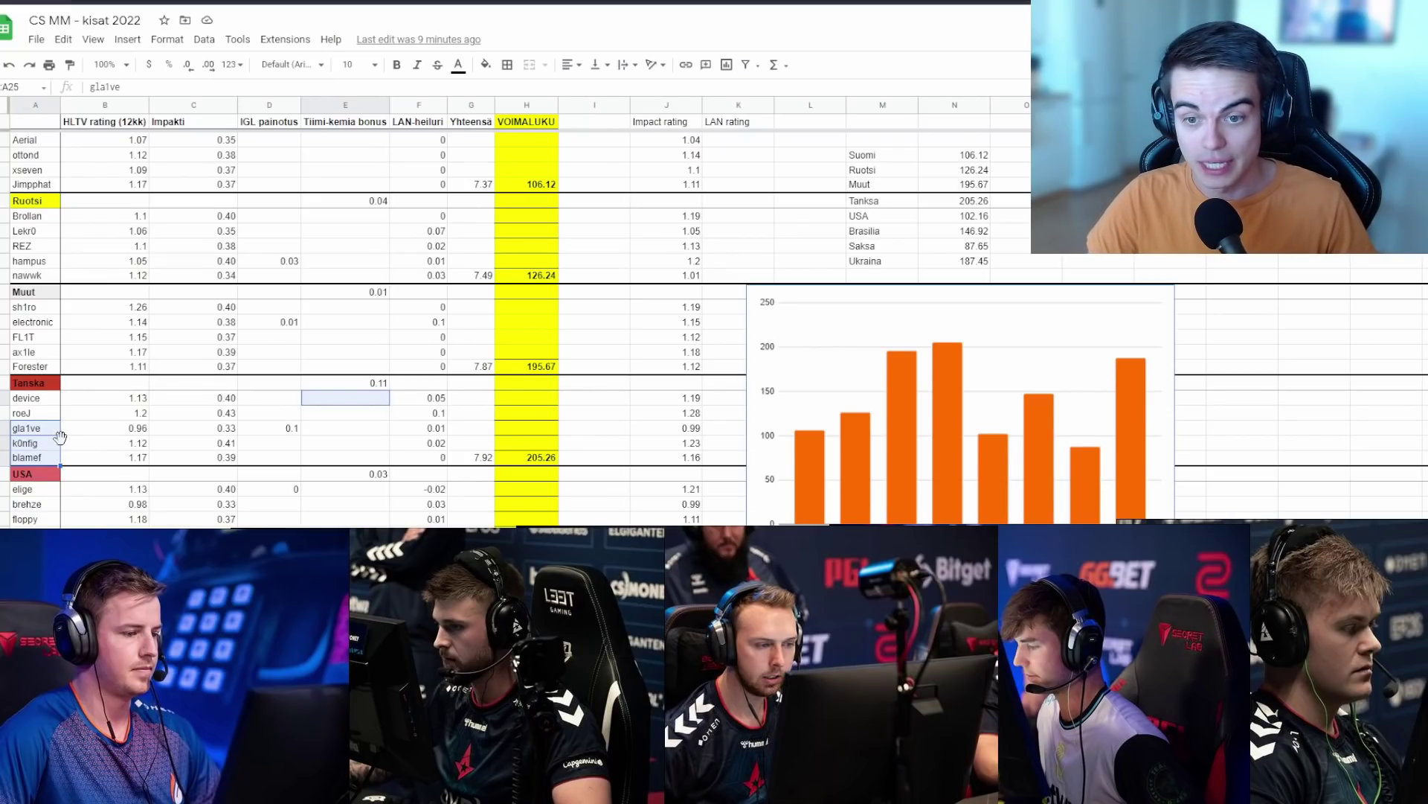
Step: Check the HLTV ratings of the first three Tanska players
{"action": "left_click", "coordinate": [79, 430]}
{"action": "key", "text": "Up"}
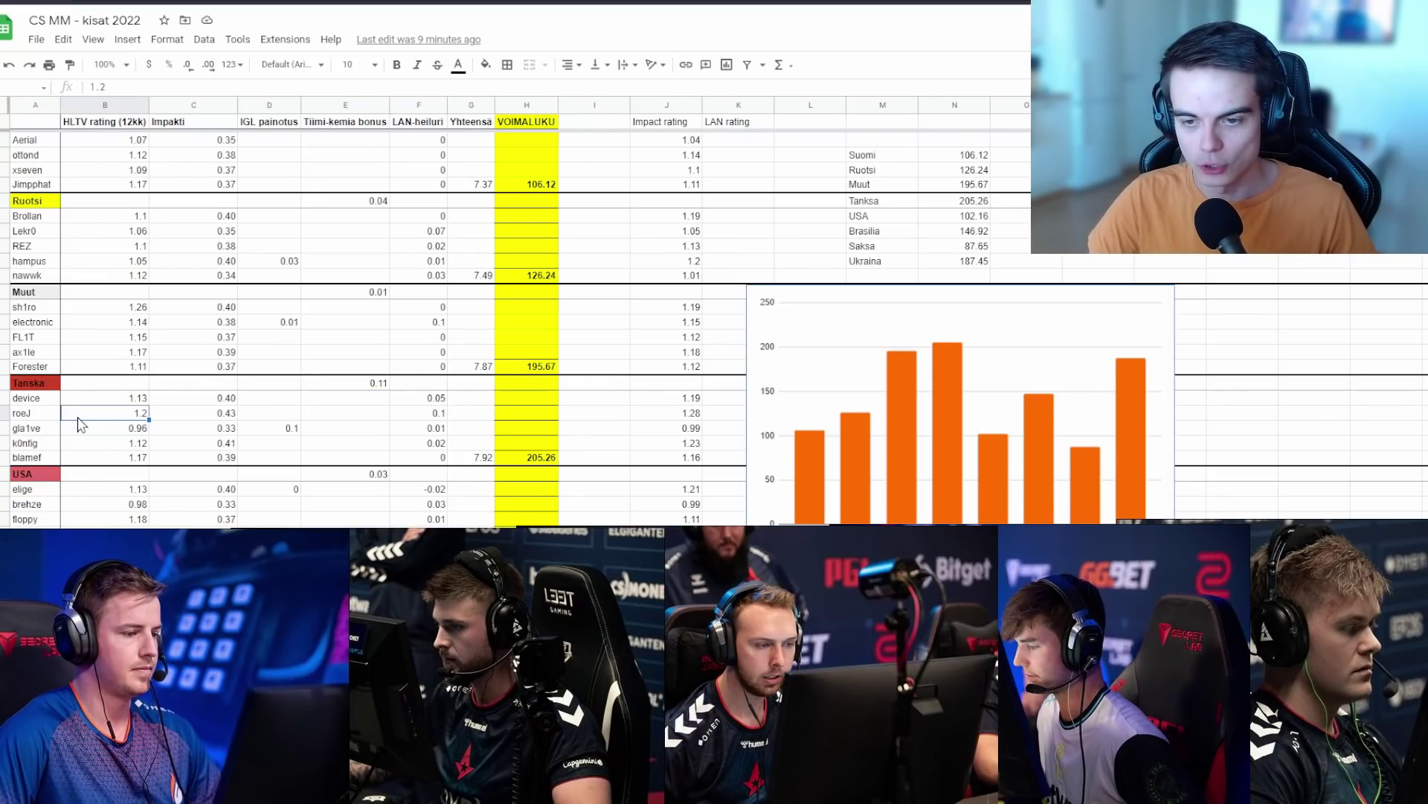
{"action": "key", "text": "Left"}
{"action": "key", "text": "Up"}
{"action": "key", "text": "Right"}
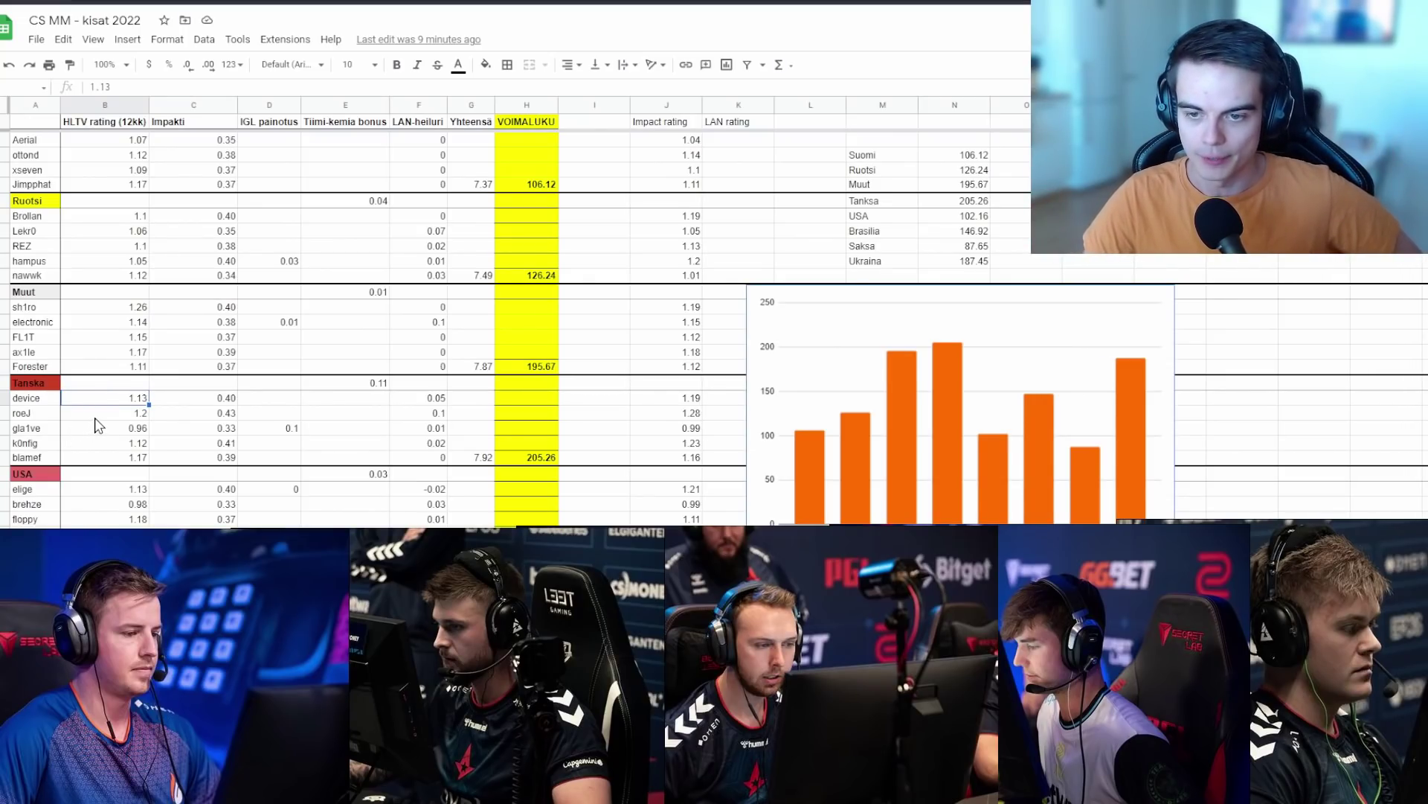
{"action": "key", "text": "Down"}
{"action": "key", "text": "Down"}
{"action": "left_click", "coordinate": [46, 414]}
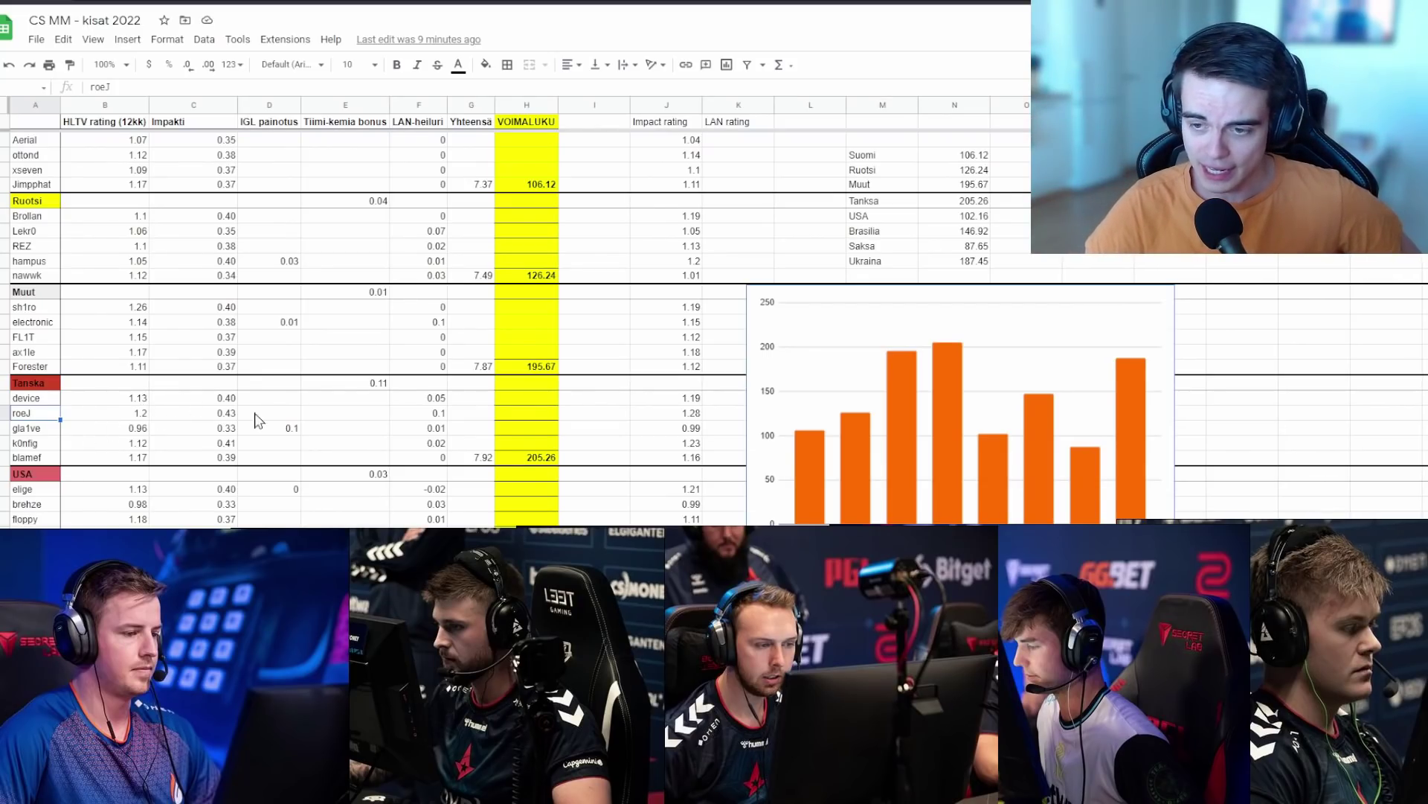
Step: Check the third Tanska player's IGL painotus and the team's Tiimi-kemia bonus
{"action": "left_click", "coordinate": [284, 431]}
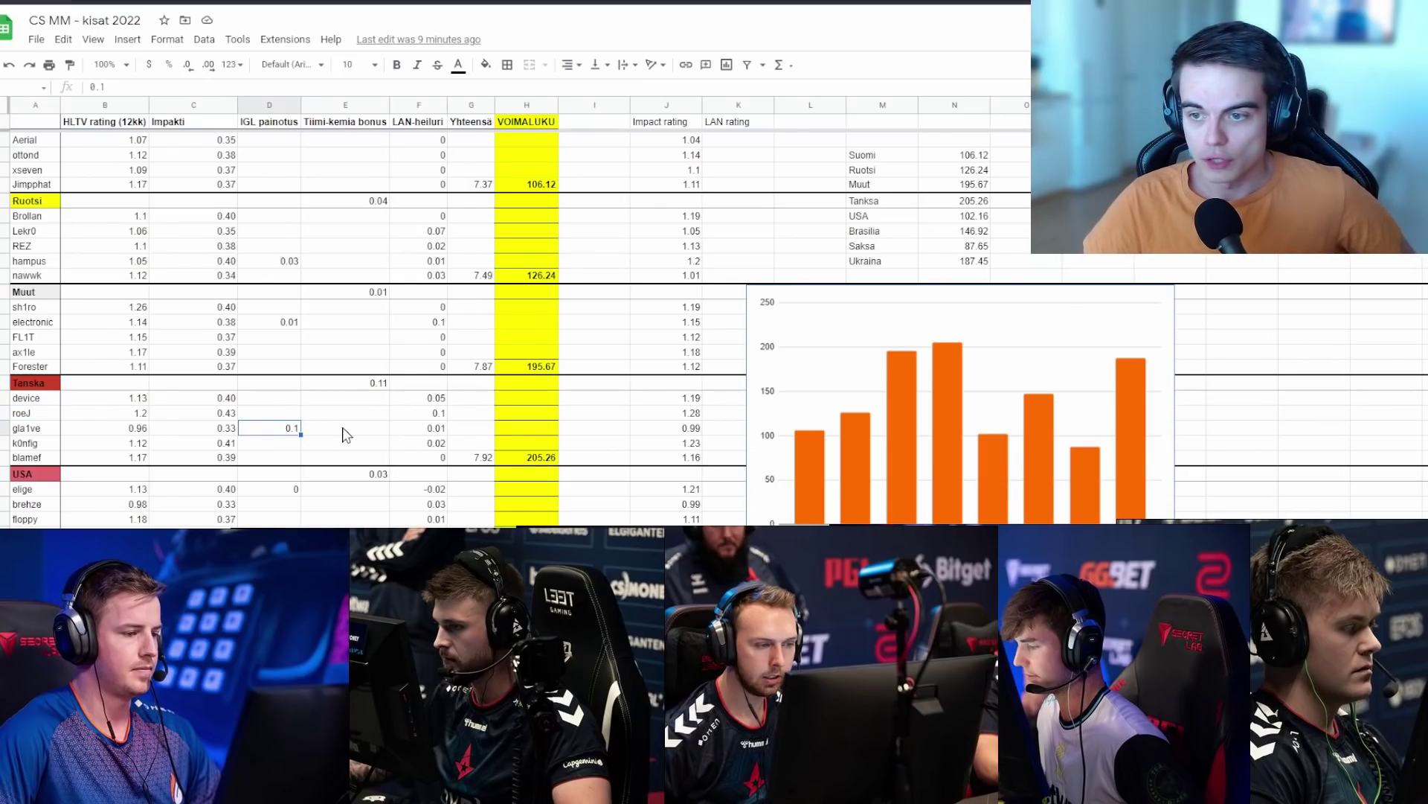
{"action": "left_click", "coordinate": [359, 384]}
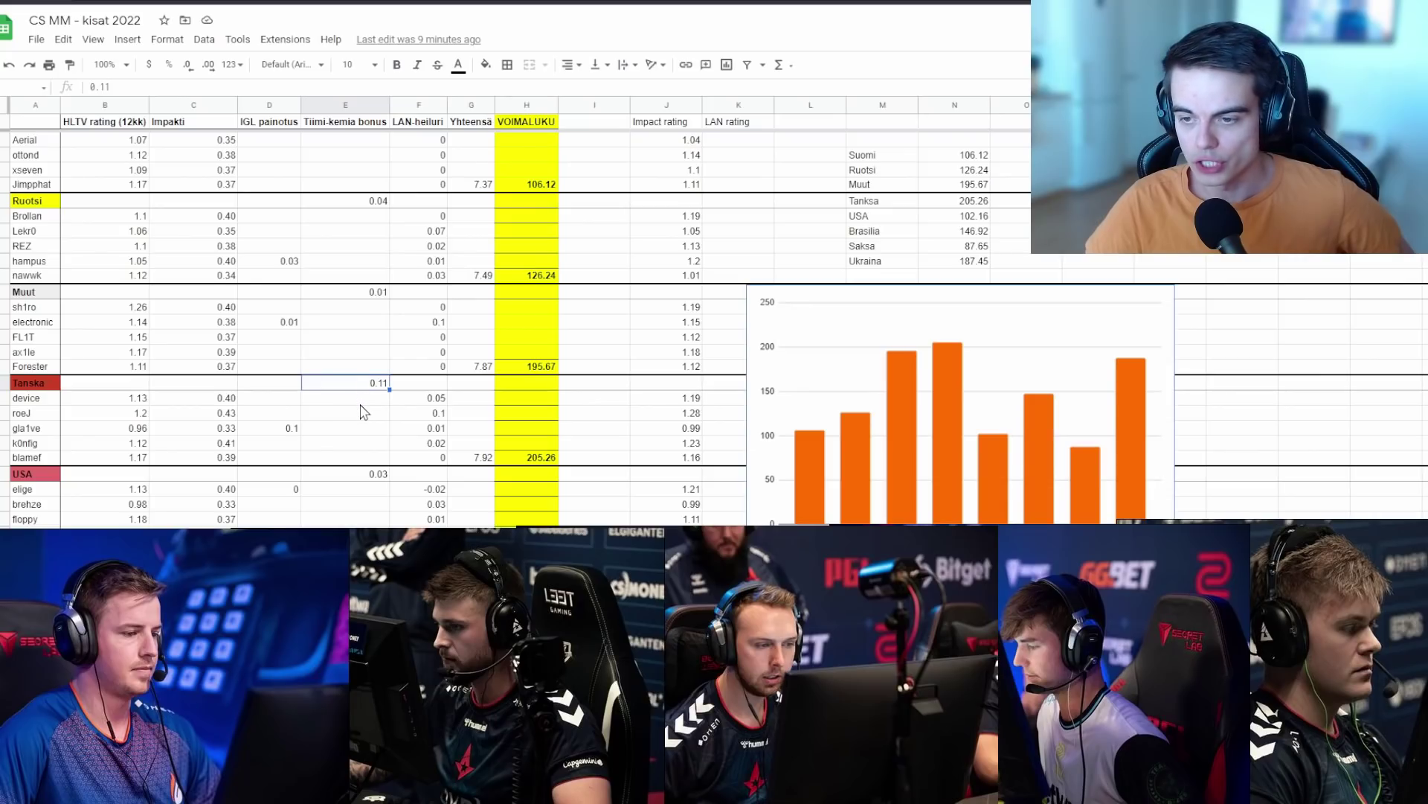
{"action": "left_click", "coordinate": [359, 400]}
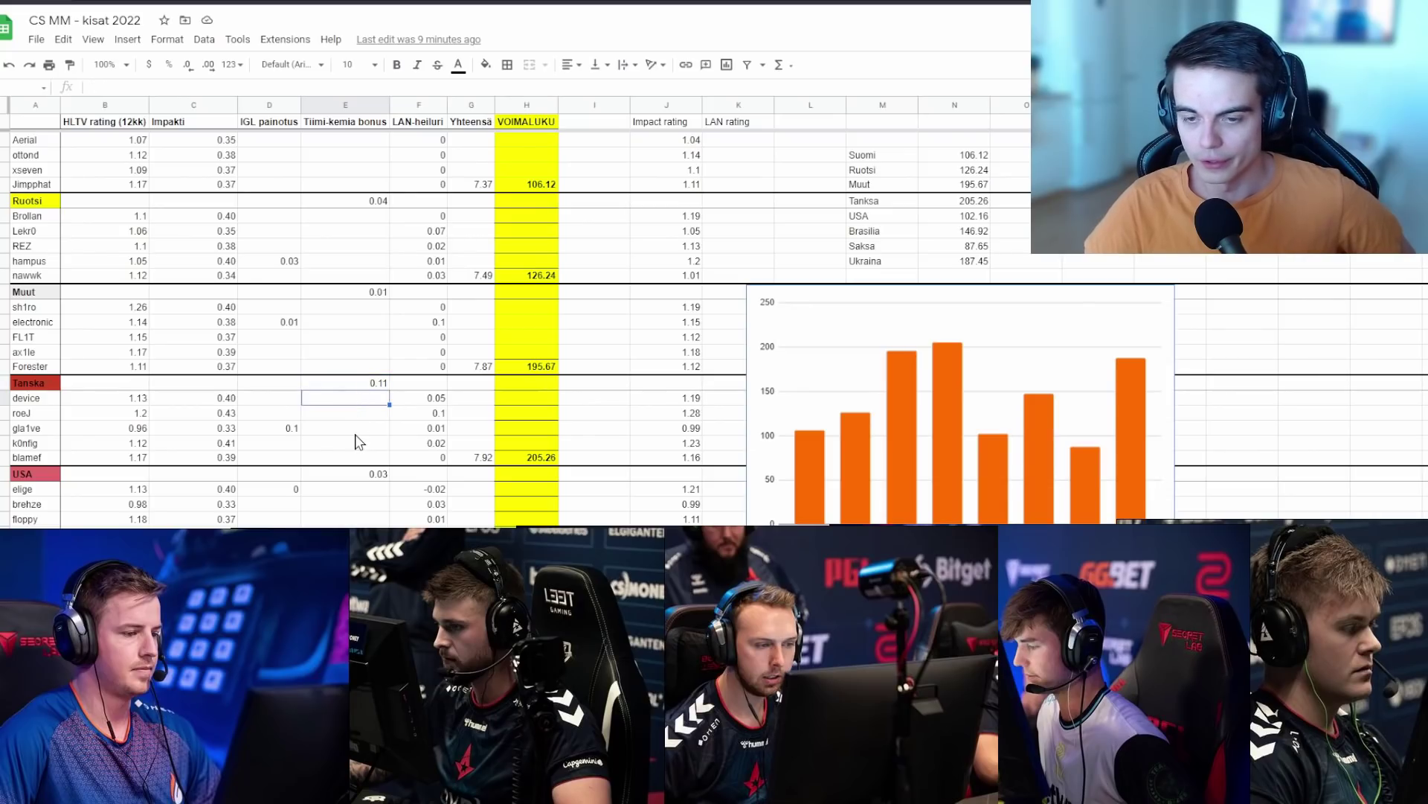
Step: Review the first Tanska player and the second player's row from HLTV rating across to Tiimi-kemia bonus
{"action": "left_click", "coordinate": [46, 401]}
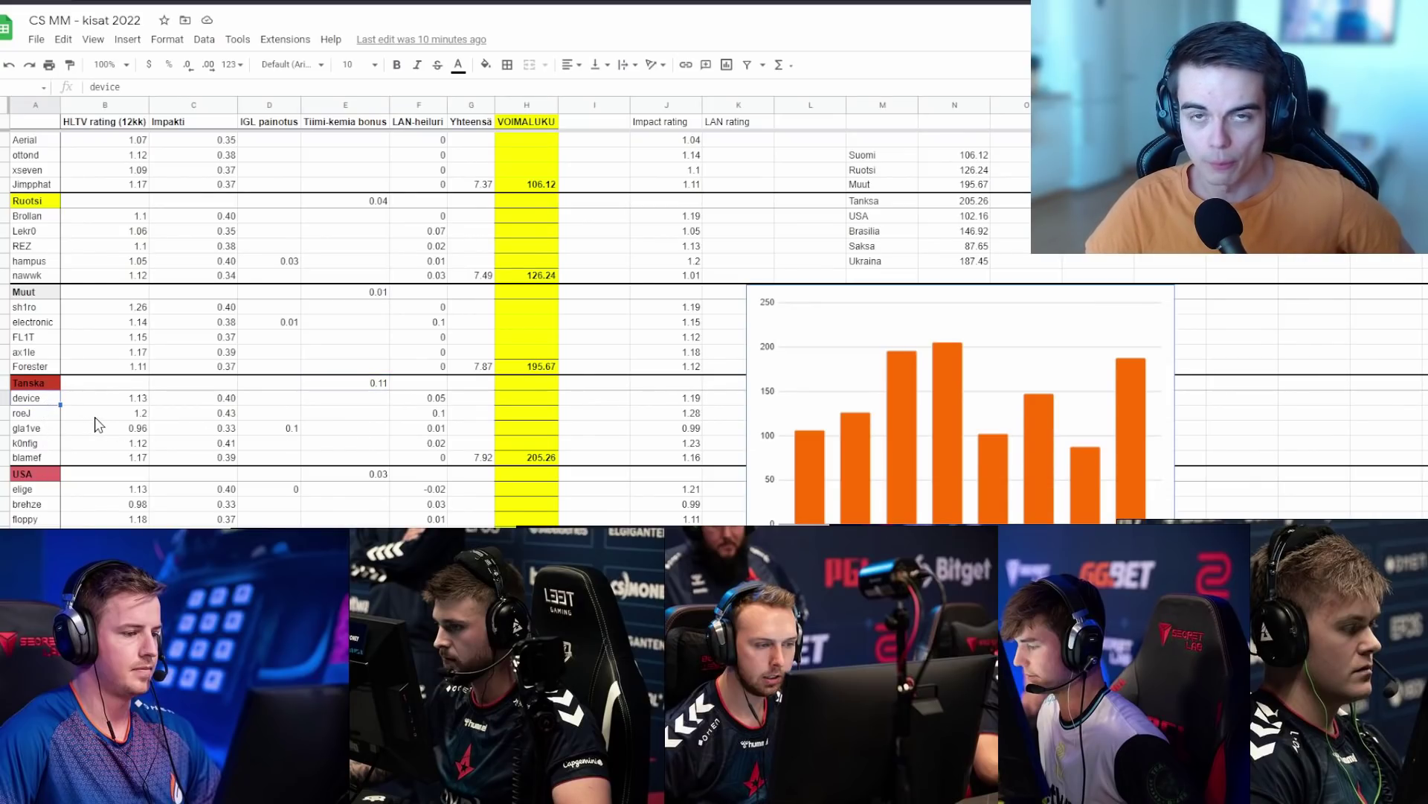
{"action": "left_click", "coordinate": [104, 415]}
{"action": "key", "text": "Right"}
{"action": "key", "text": "Right"}
{"action": "key", "text": "Right"}
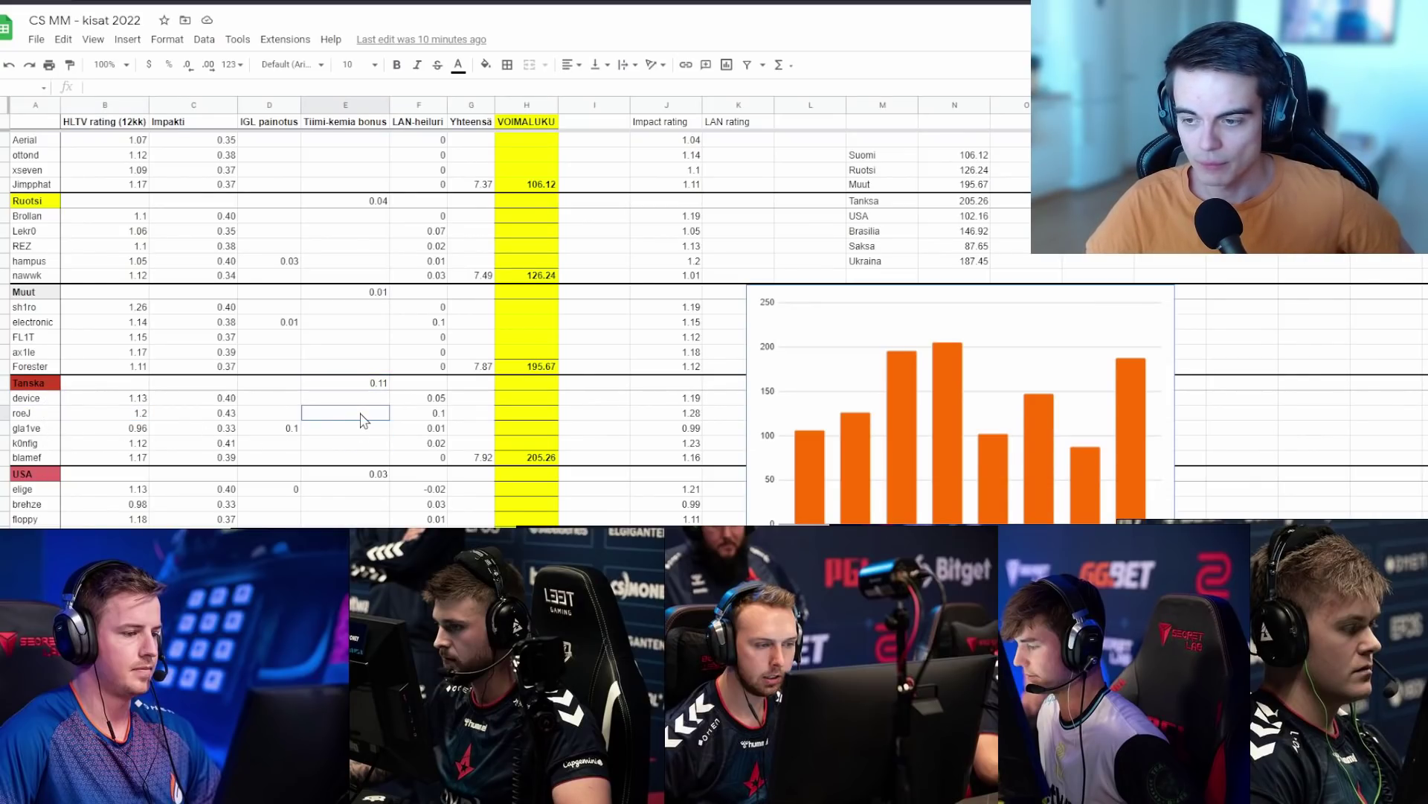
{"action": "left_click", "coordinate": [339, 427]}
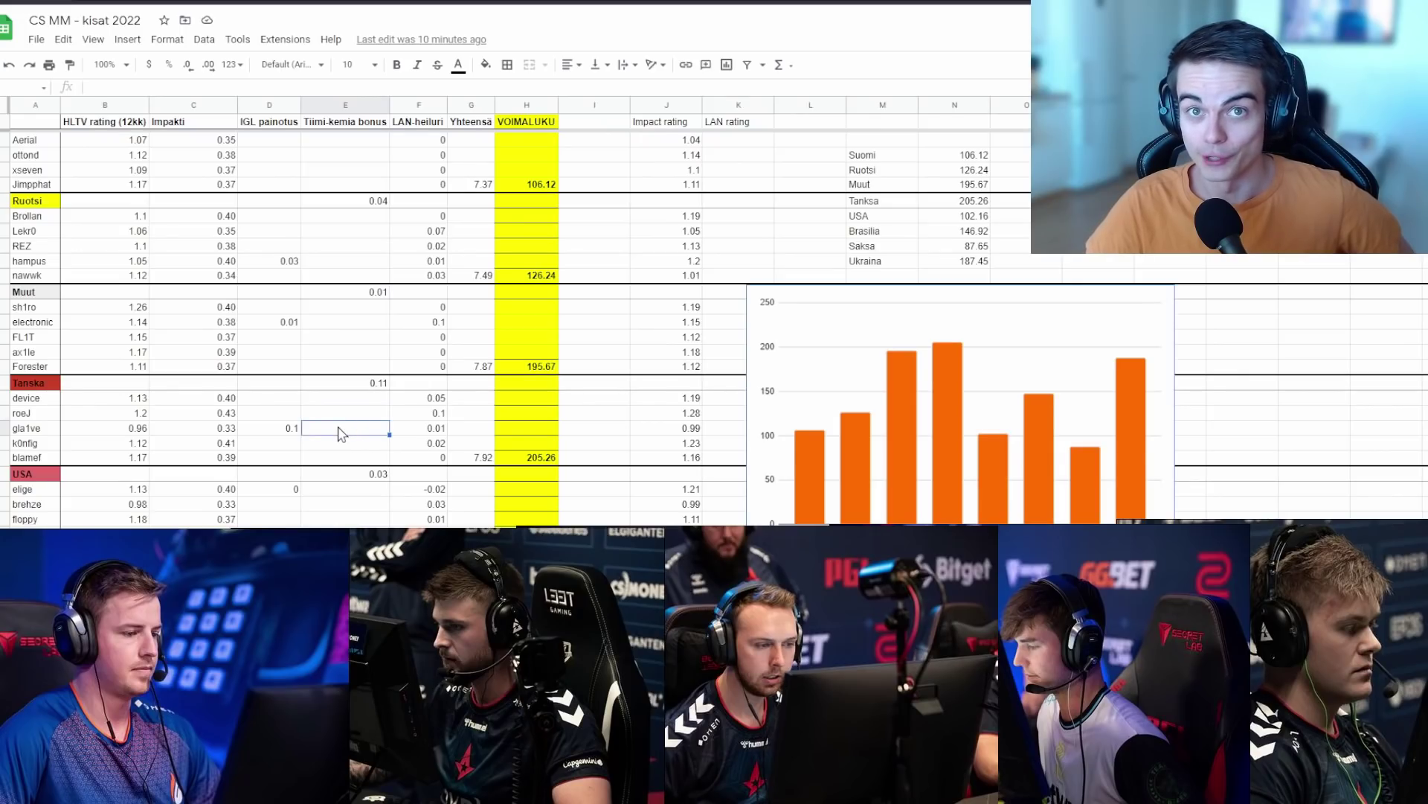
Step: Go through the five players of the USA roster and check the fourth player's HLTV rating
{"action": "scroll", "coordinate": [339, 431], "scroll_direction": "down", "scroll_amount": 1}
{"action": "left_click", "coordinate": [53, 447]}
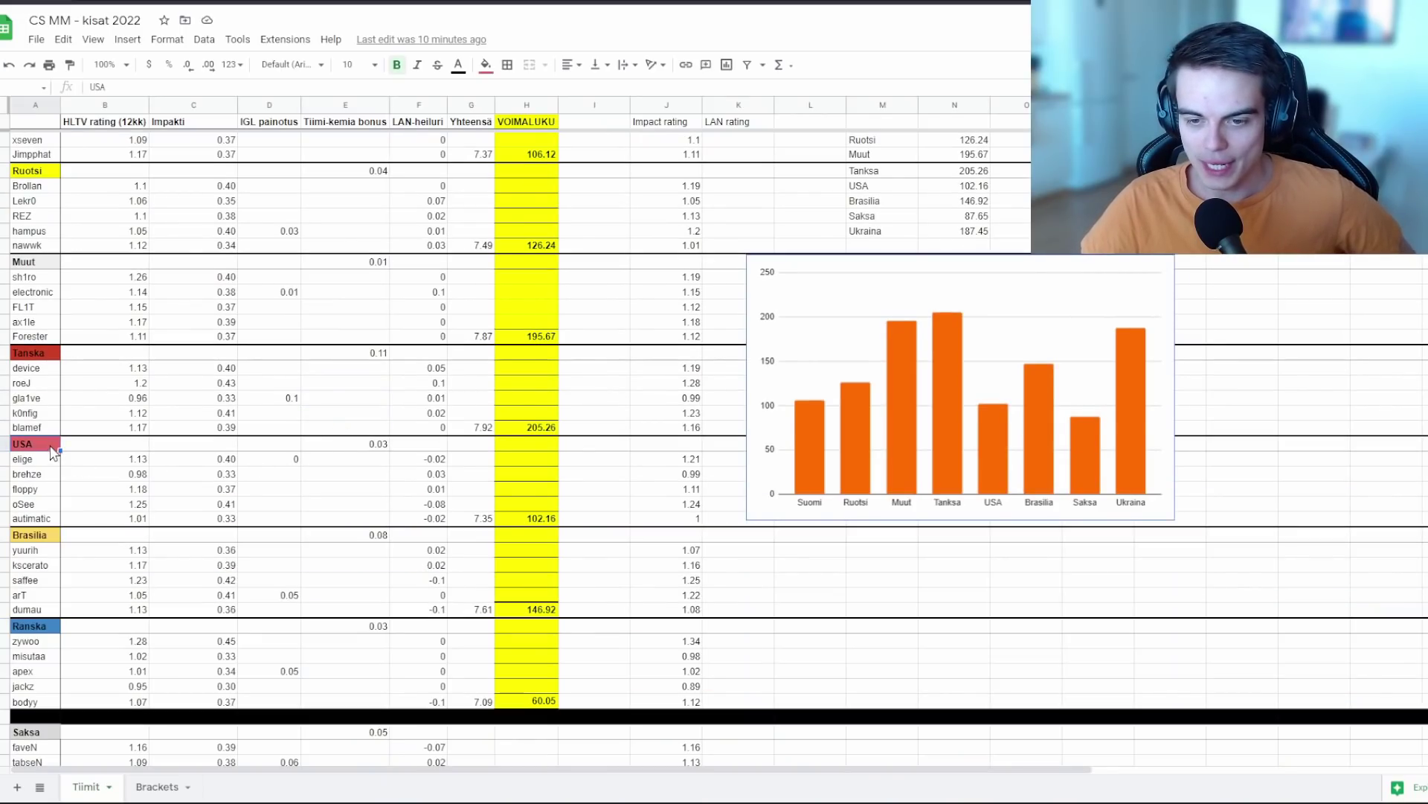
{"action": "left_click", "coordinate": [52, 463]}
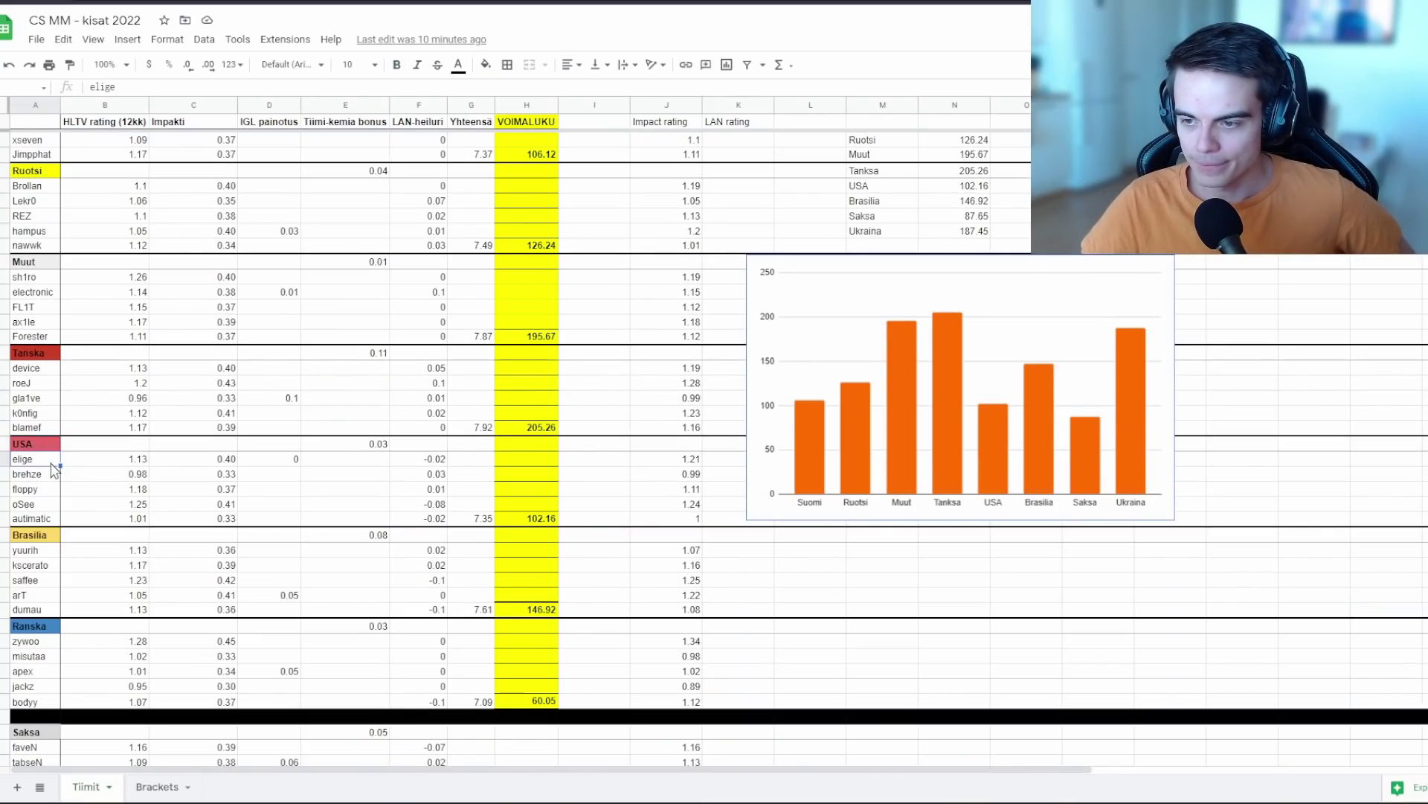
{"action": "left_click", "coordinate": [51, 474]}
{"action": "left_click", "coordinate": [51, 489]}
{"action": "left_click", "coordinate": [51, 504]}
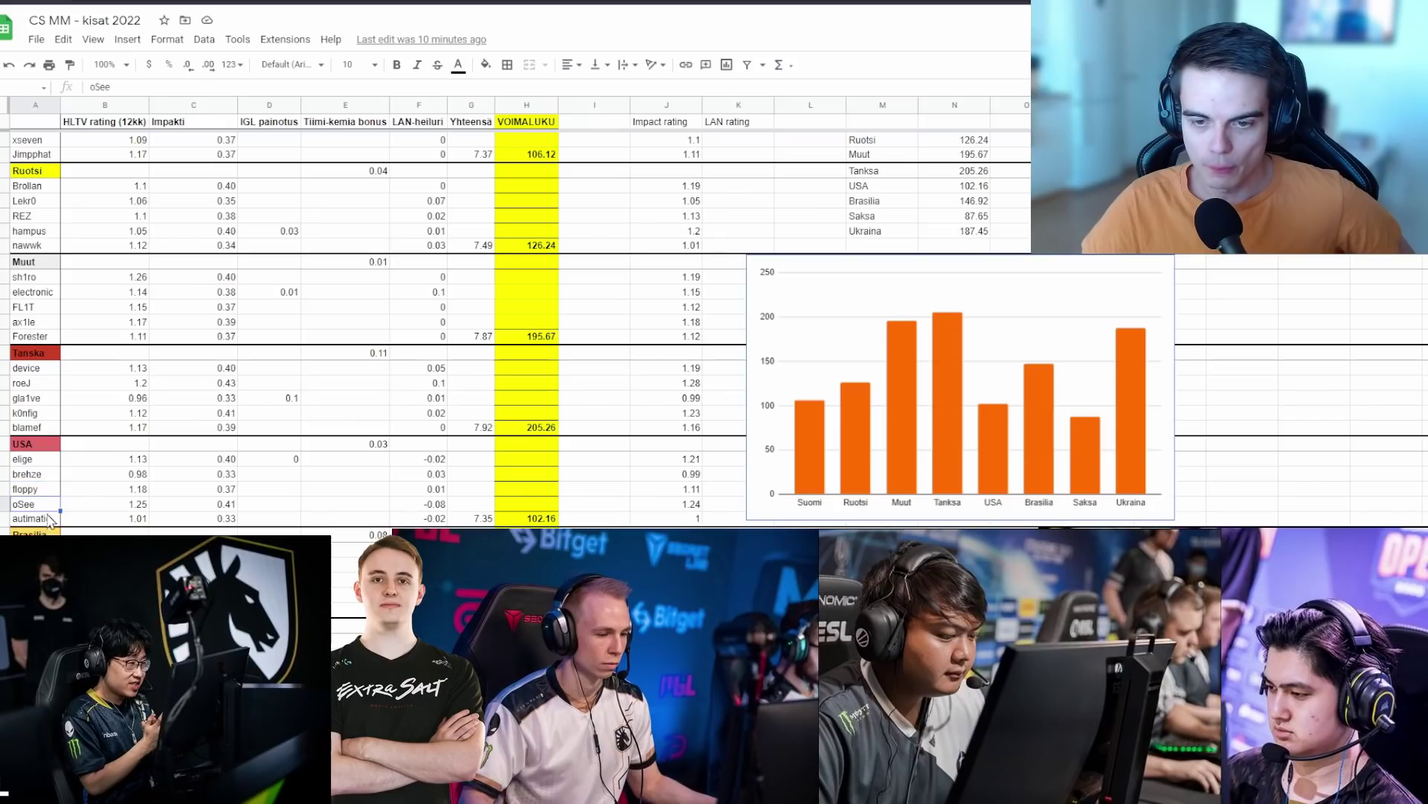
{"action": "left_click", "coordinate": [51, 516]}
{"action": "left_click", "coordinate": [82, 504]}
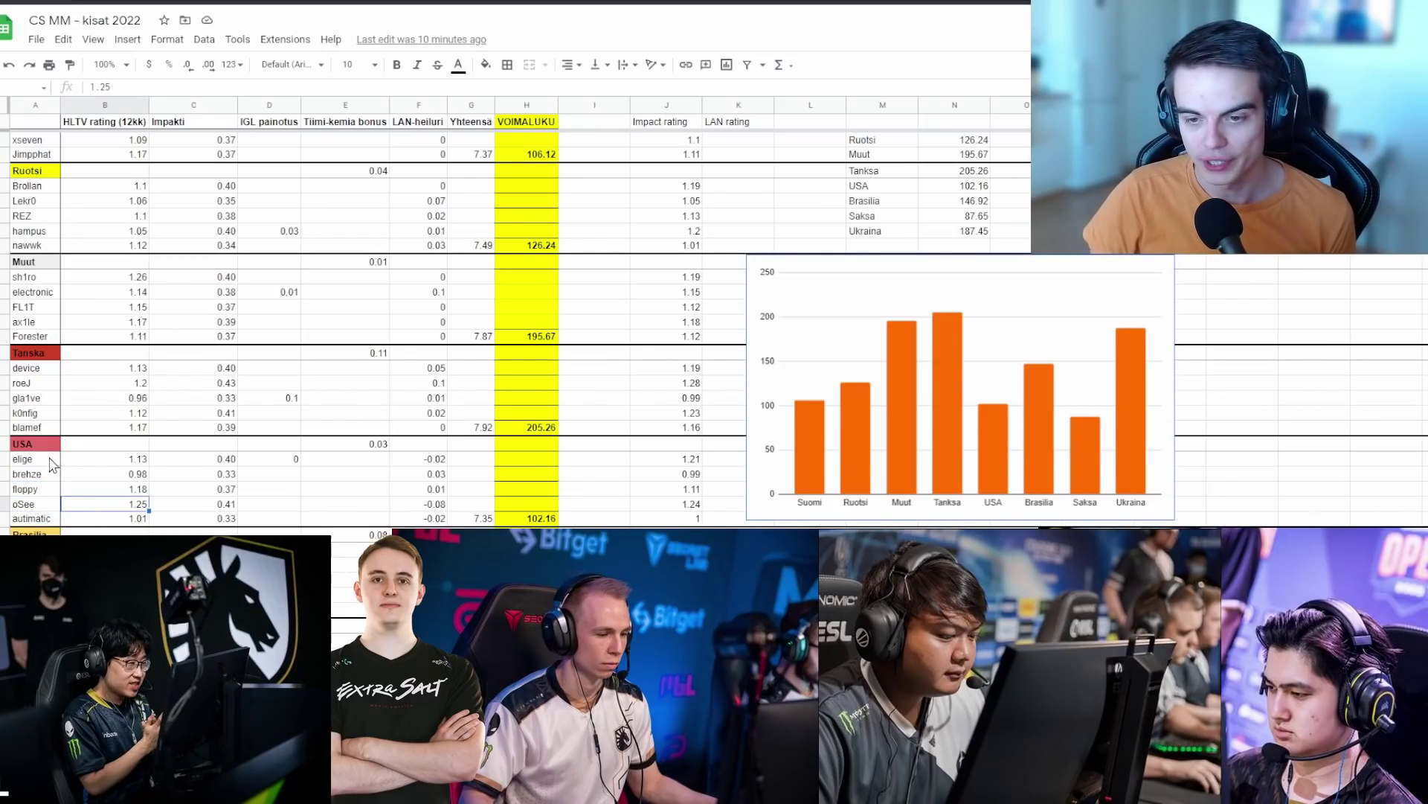
Step: Check the third USA player's HLTV rating, the first player's IGL painotus and the team's Tiimi-kemia bonus
{"action": "key", "text": "Left"}
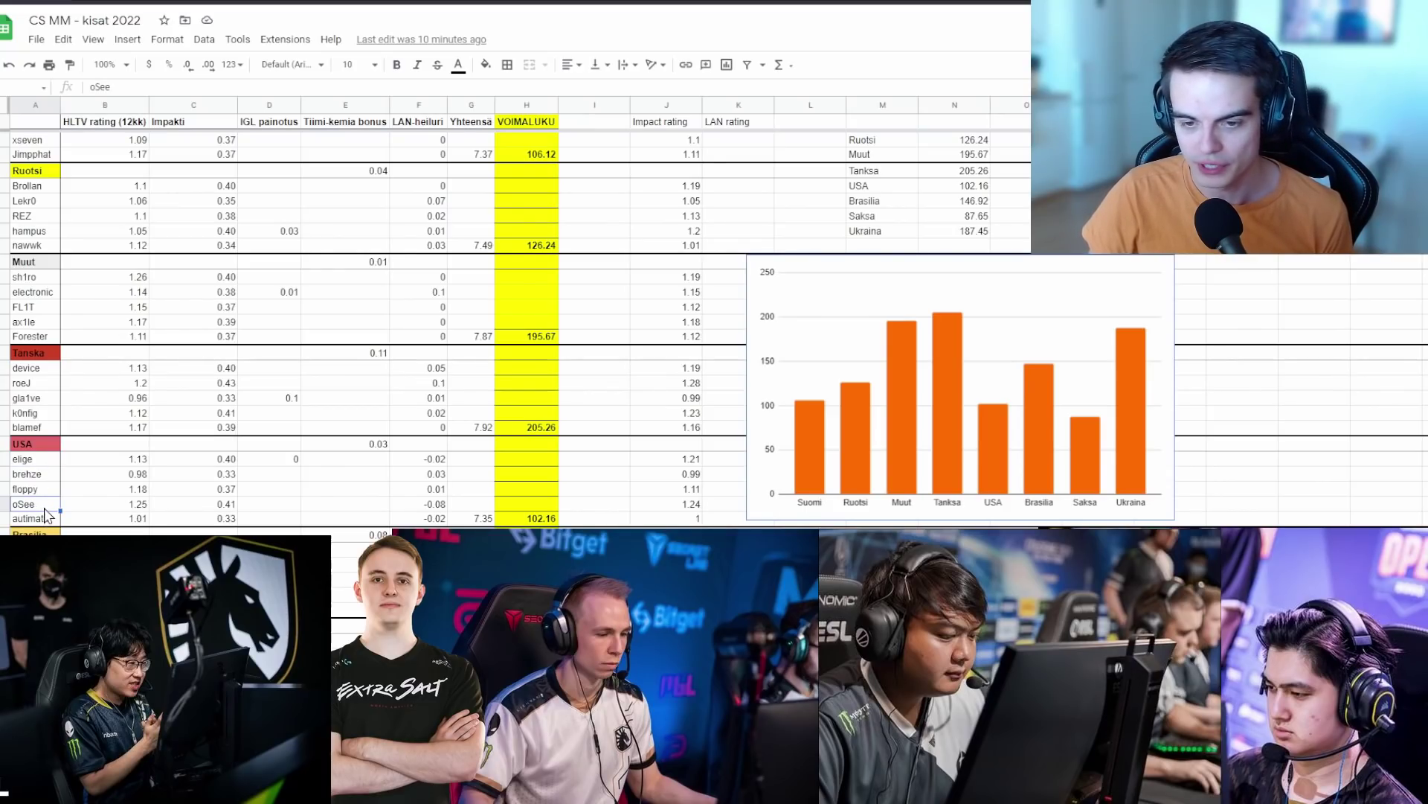
{"action": "left_click", "coordinate": [48, 492]}
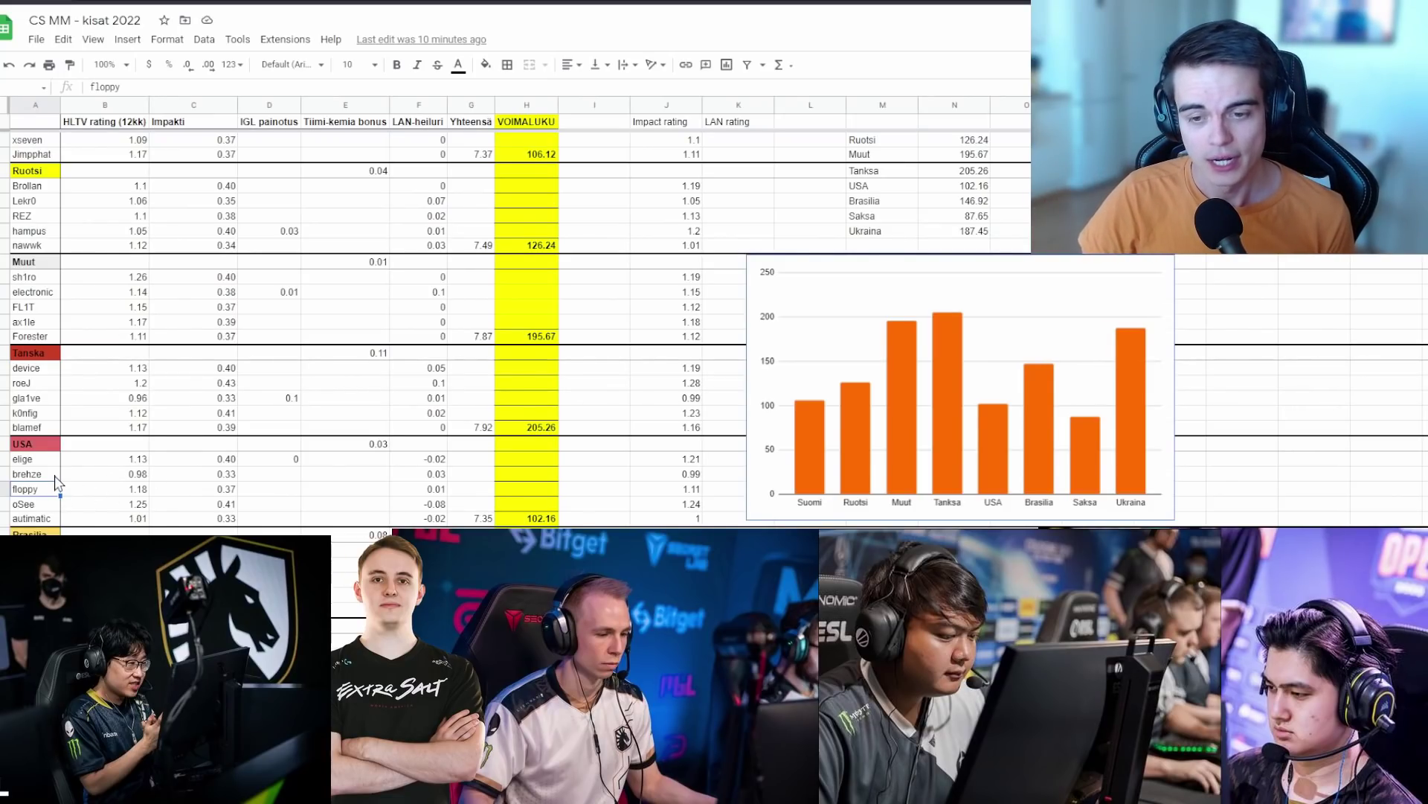
{"action": "left_click", "coordinate": [83, 491]}
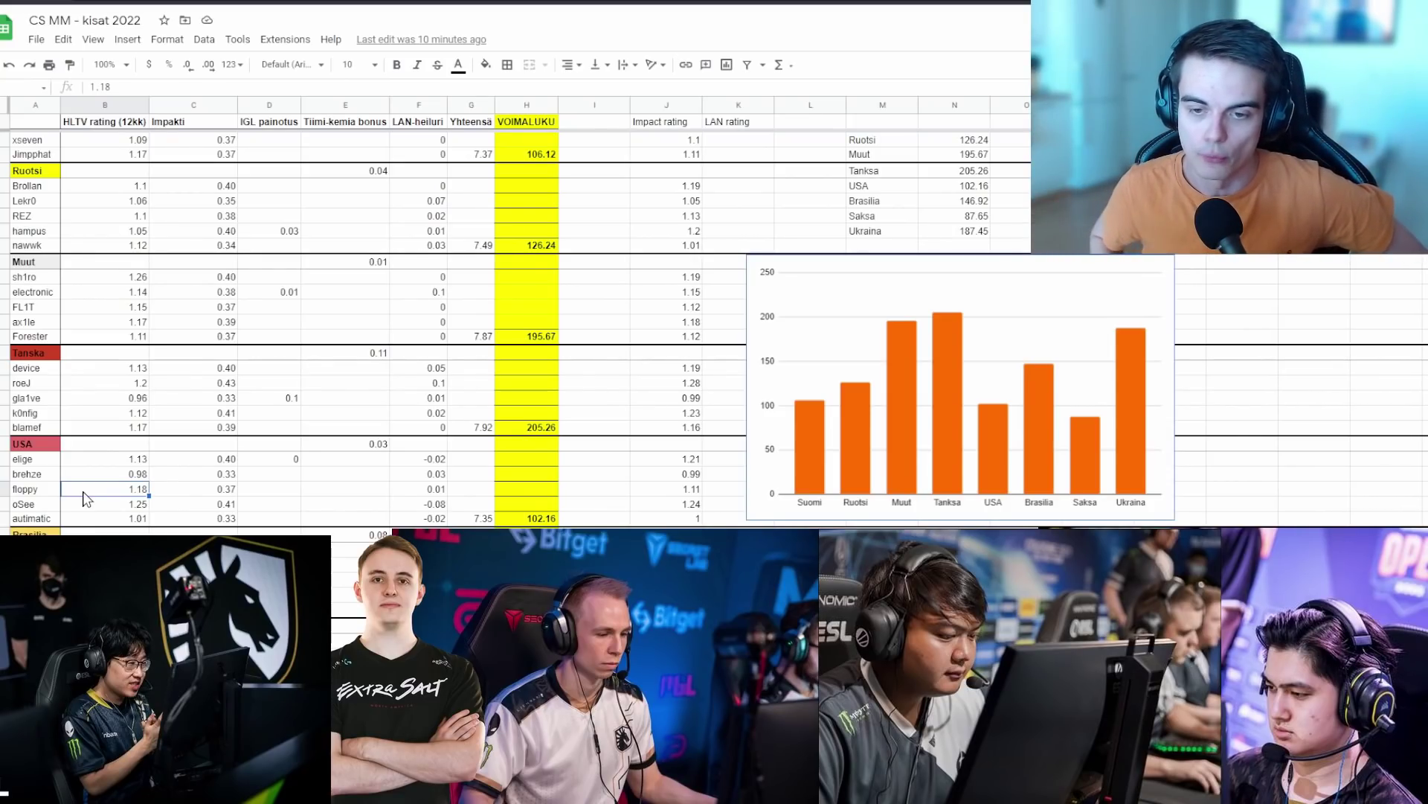
{"action": "left_click", "coordinate": [287, 459]}
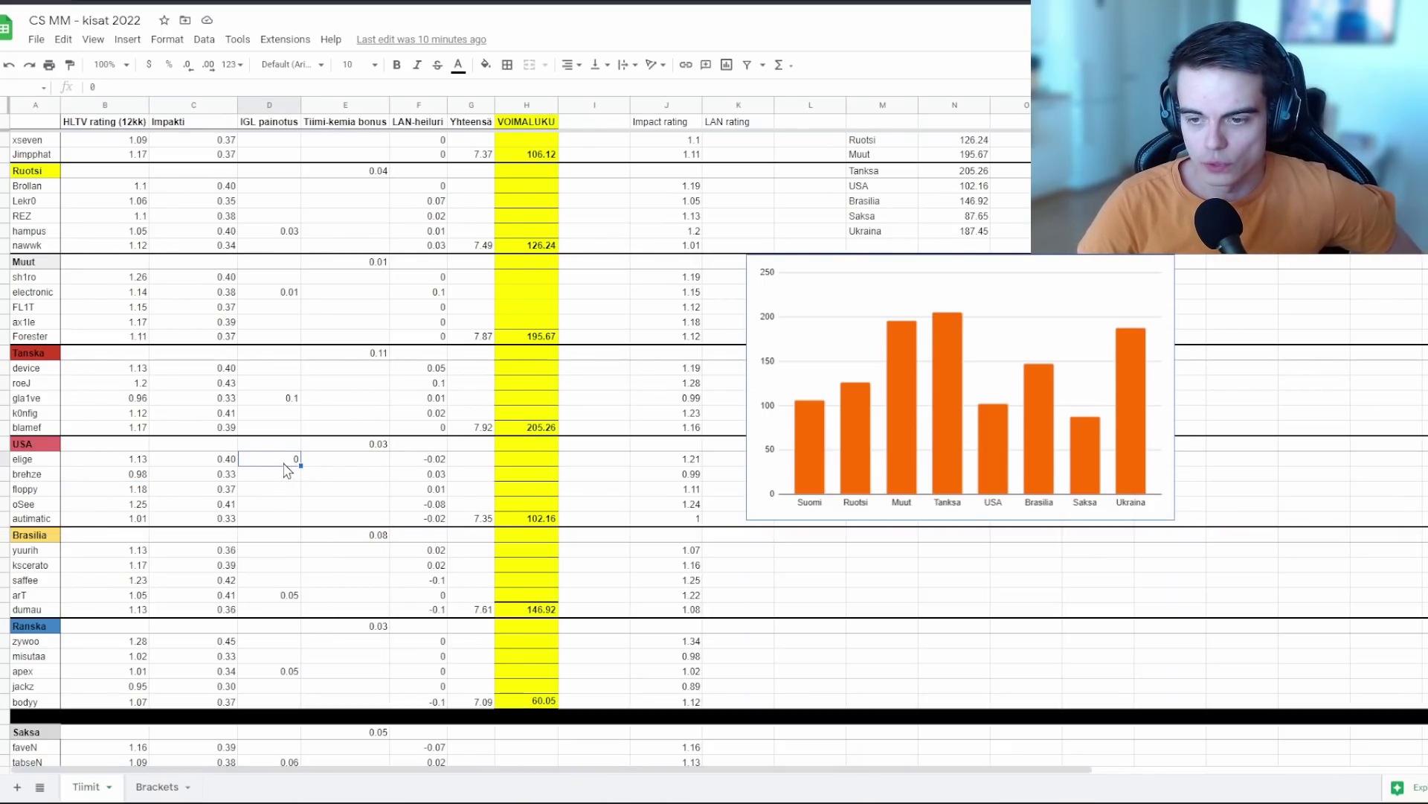
{"action": "left_click", "coordinate": [366, 447]}
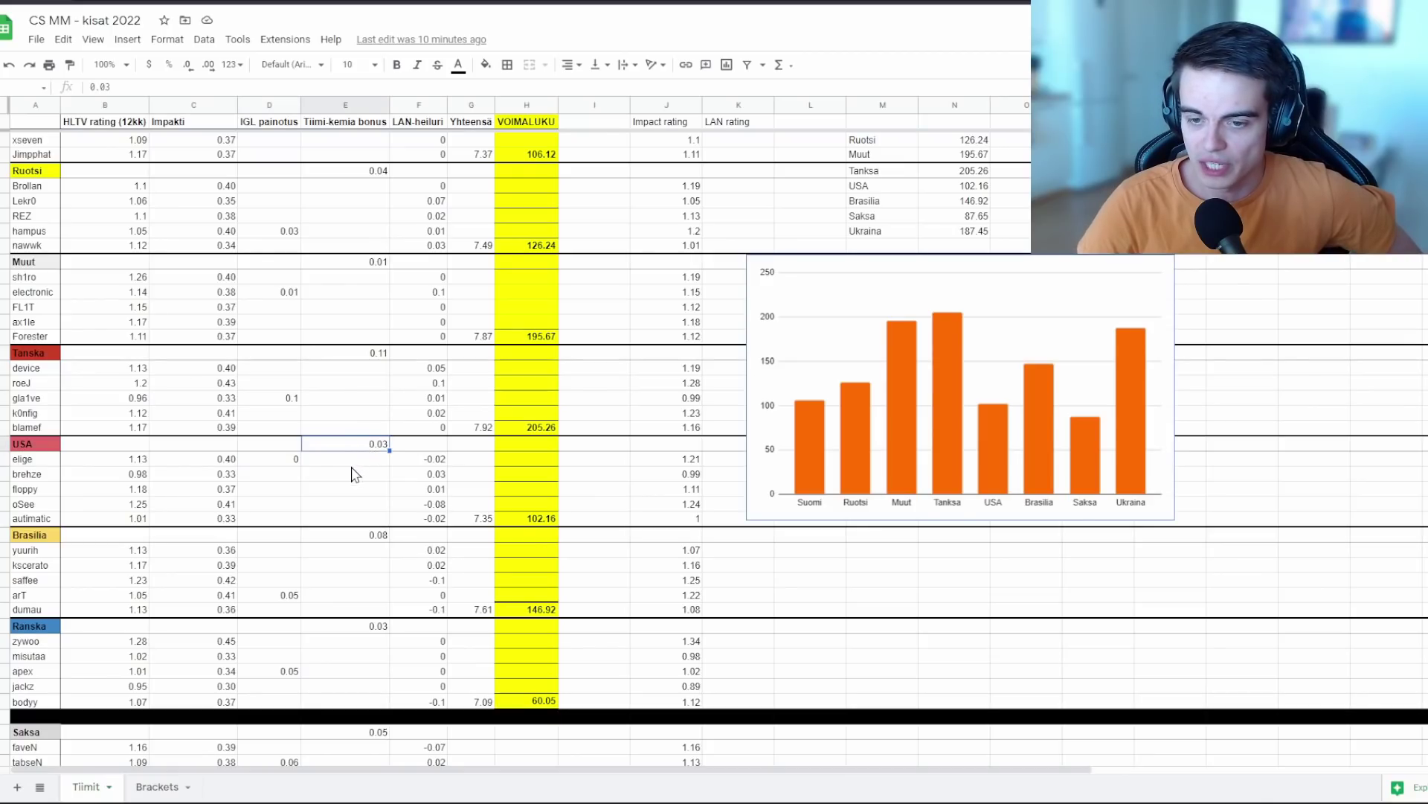
{"action": "left_click", "coordinate": [314, 491]}
Step: Go through the players of the Brasilia roster from the first to the fifth
{"action": "left_click", "coordinate": [231, 577]}
{"action": "left_click", "coordinate": [257, 567]}
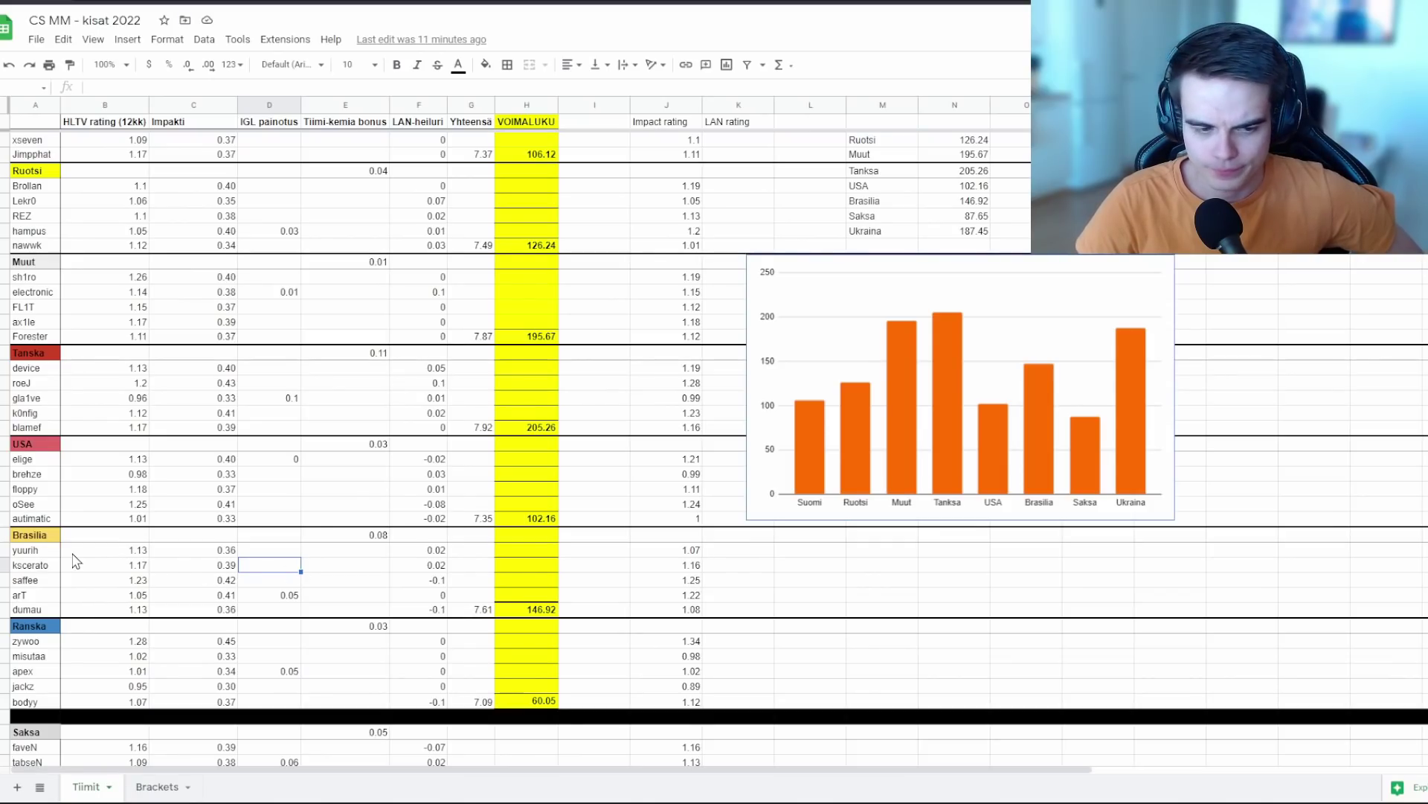
{"action": "scroll", "coordinate": [75, 562], "scroll_direction": "down", "scroll_amount": 1}
{"action": "left_click", "coordinate": [51, 518]}
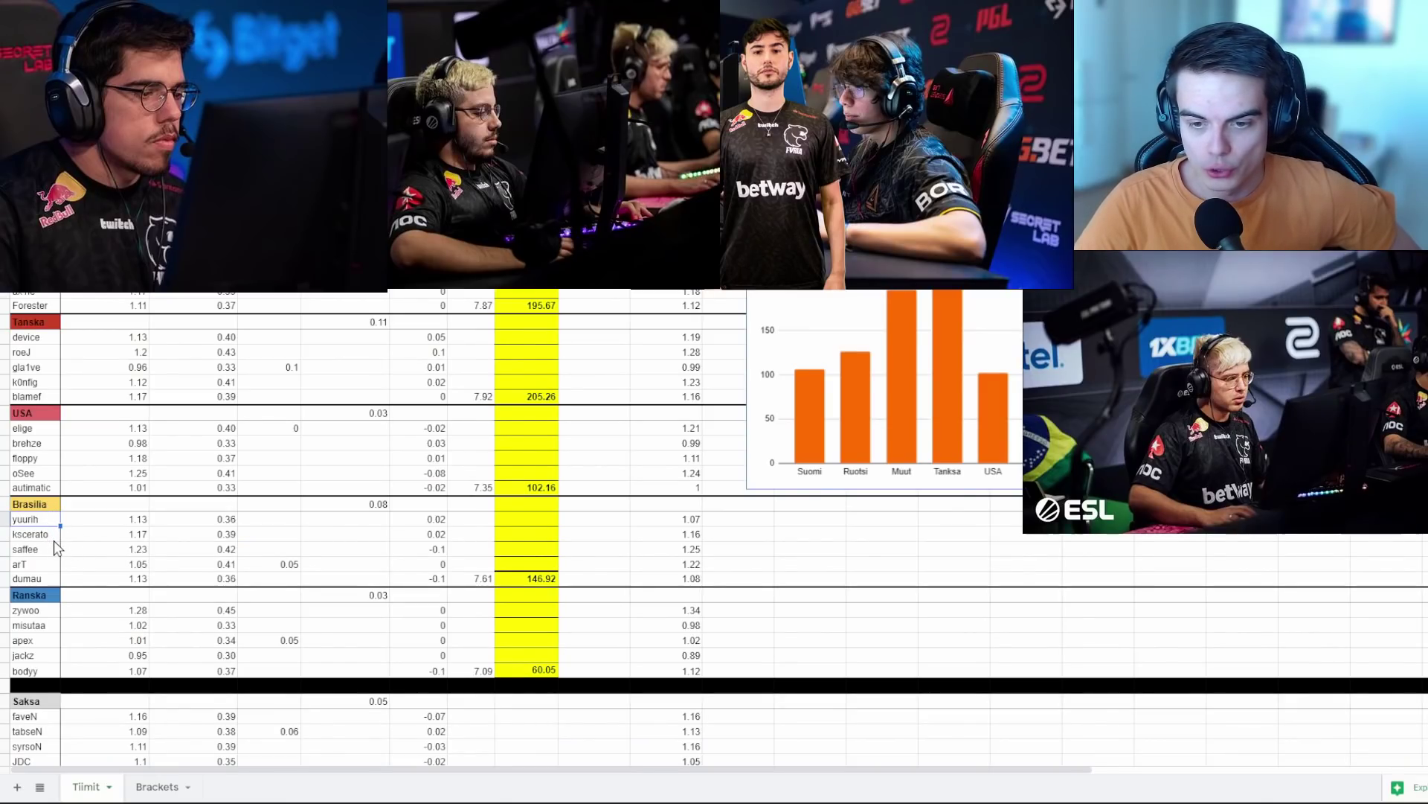
{"action": "left_click", "coordinate": [52, 578]}
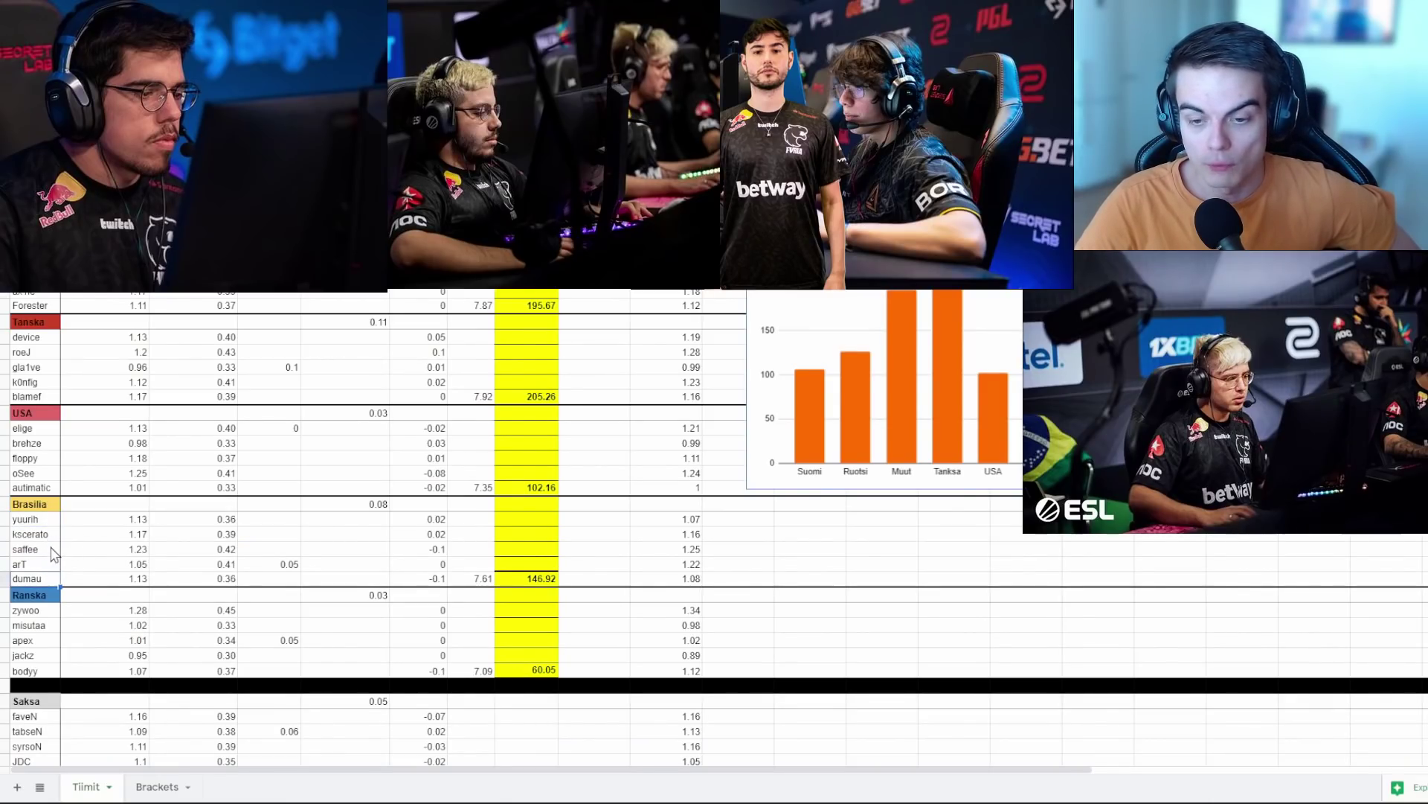
{"action": "left_click", "coordinate": [52, 551]}
{"action": "left_click", "coordinate": [52, 578]}
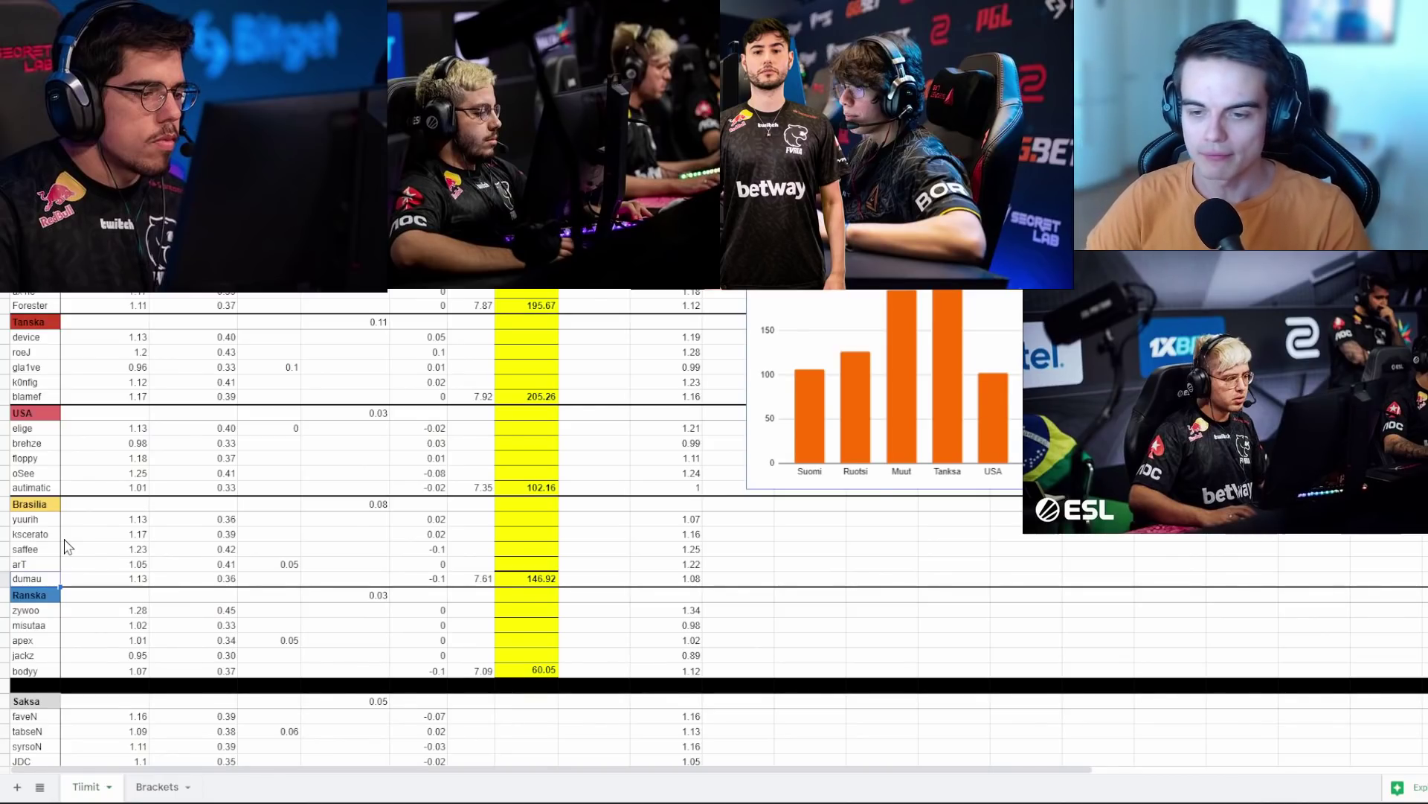
Step: Check the Brasilia players' HLTV ratings, the fourth player's IGL painotus and Impakti, and the team's Tiimi-kemia bonus
{"action": "left_click", "coordinate": [113, 551]}
{"action": "left_click", "coordinate": [110, 537]}
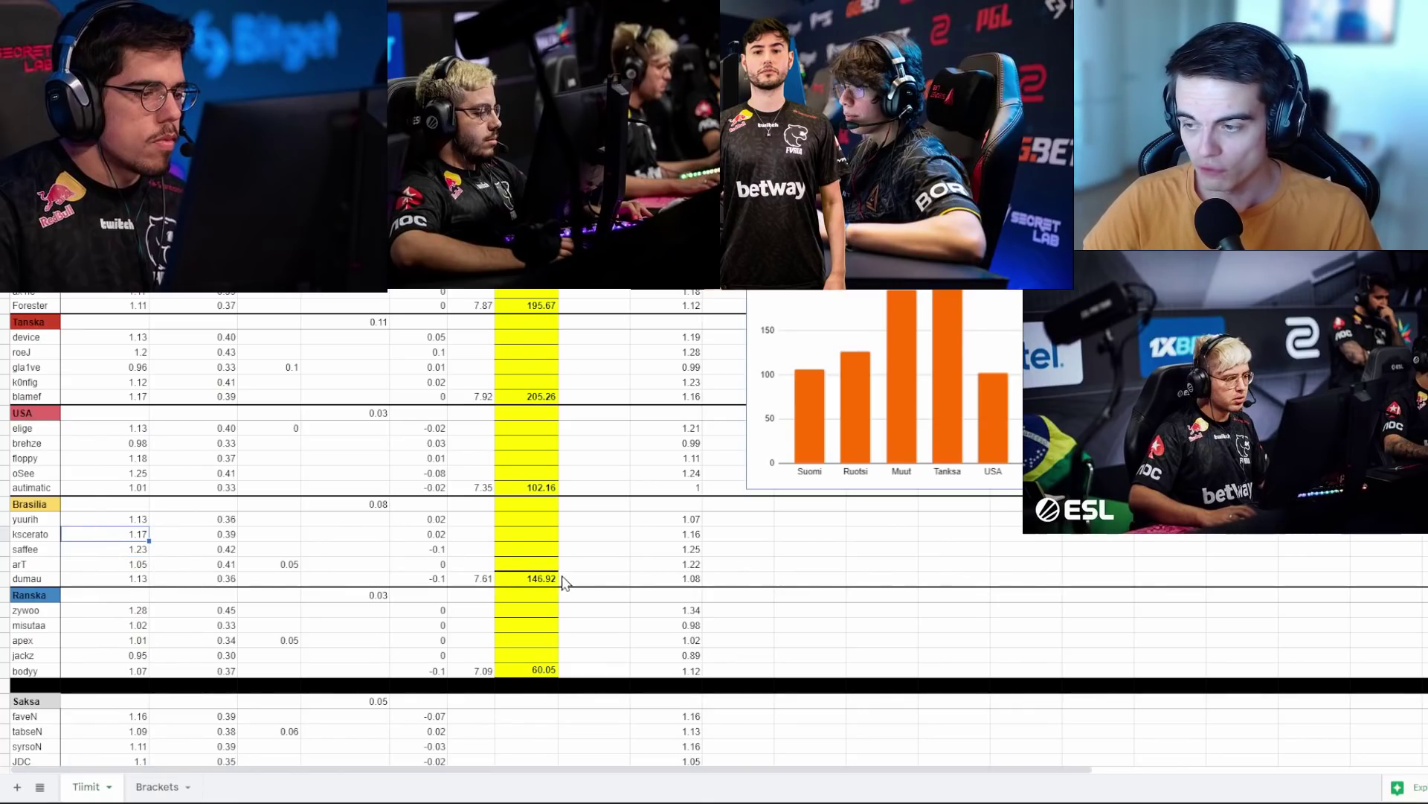
{"action": "left_click", "coordinate": [290, 569]}
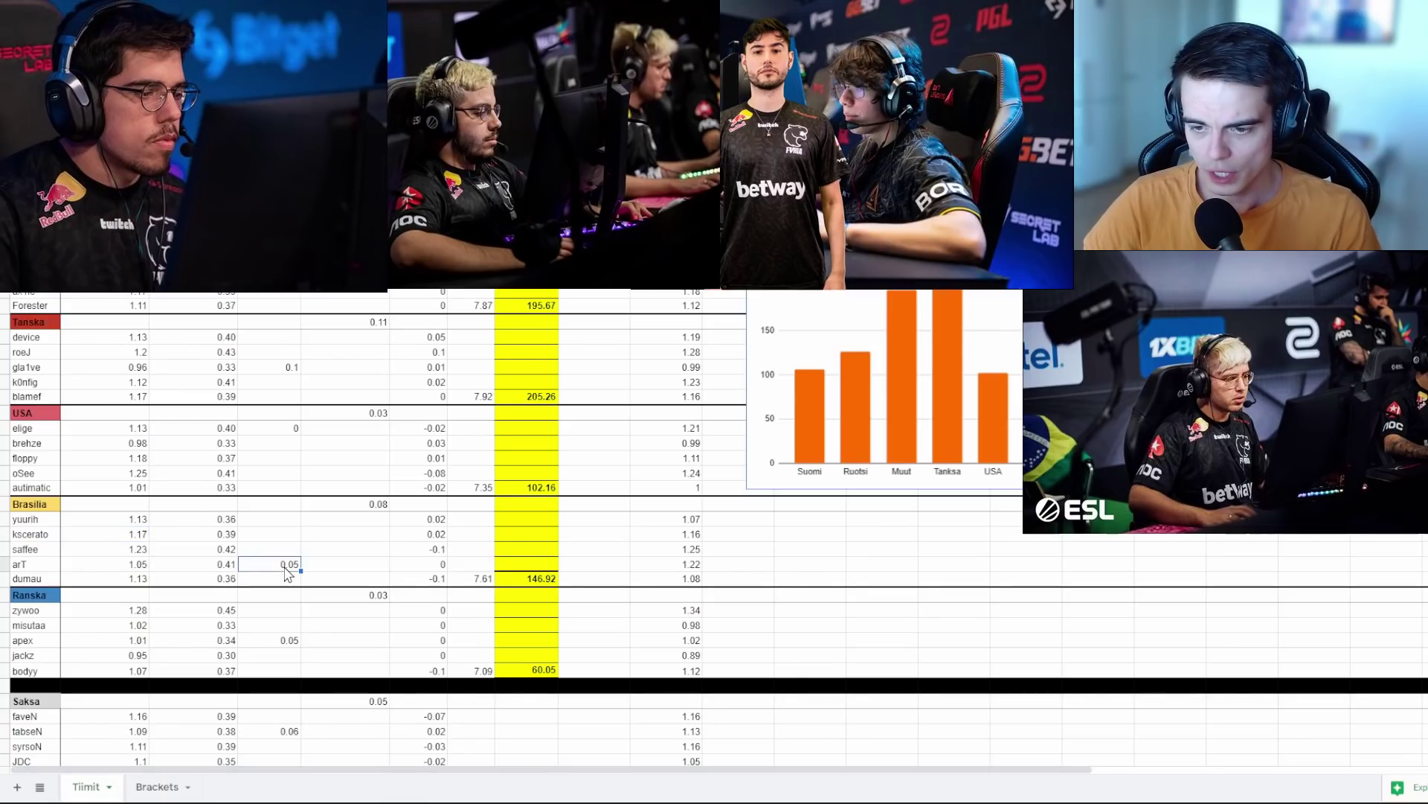
{"action": "left_click", "coordinate": [226, 569]}
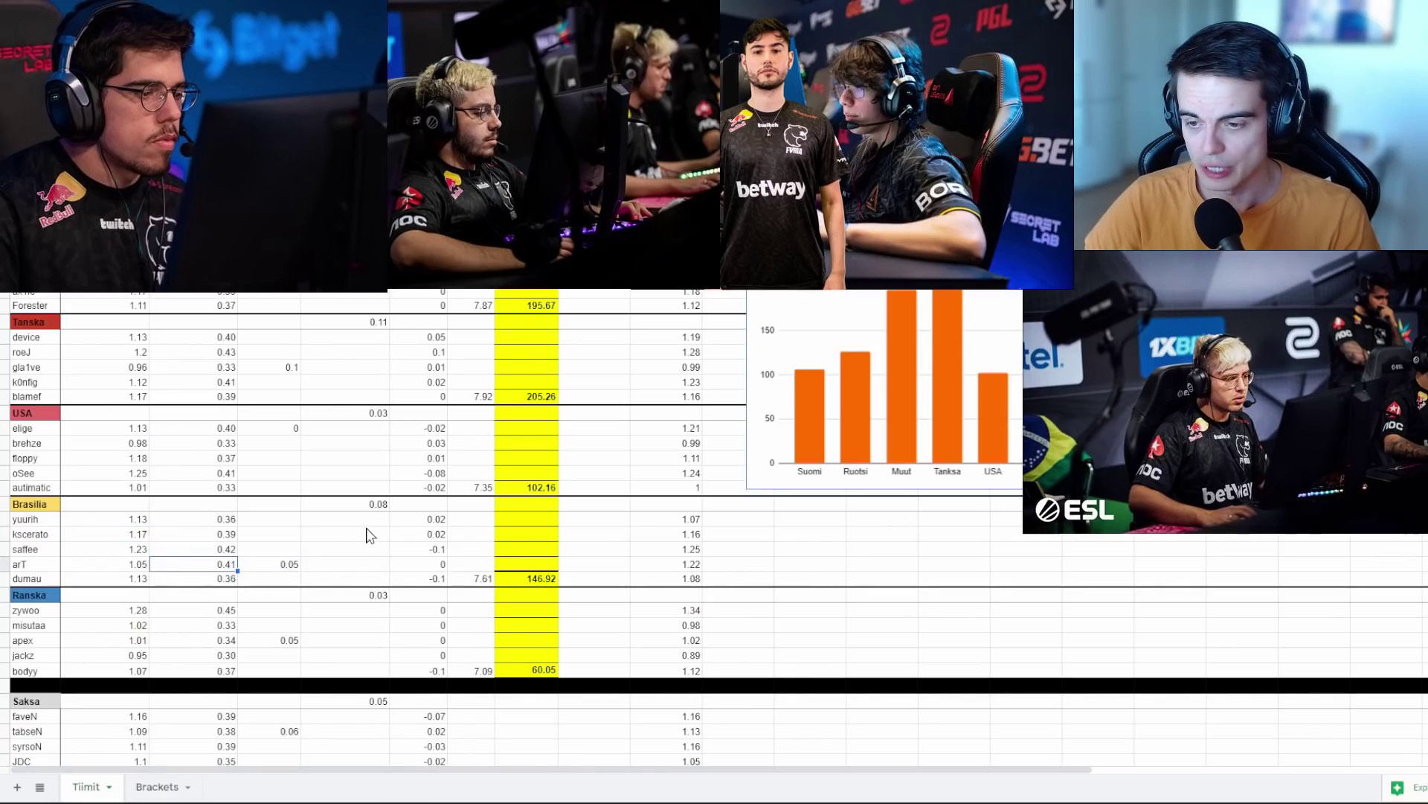
{"action": "left_click", "coordinate": [371, 505]}
{"action": "left_click", "coordinate": [321, 536]}
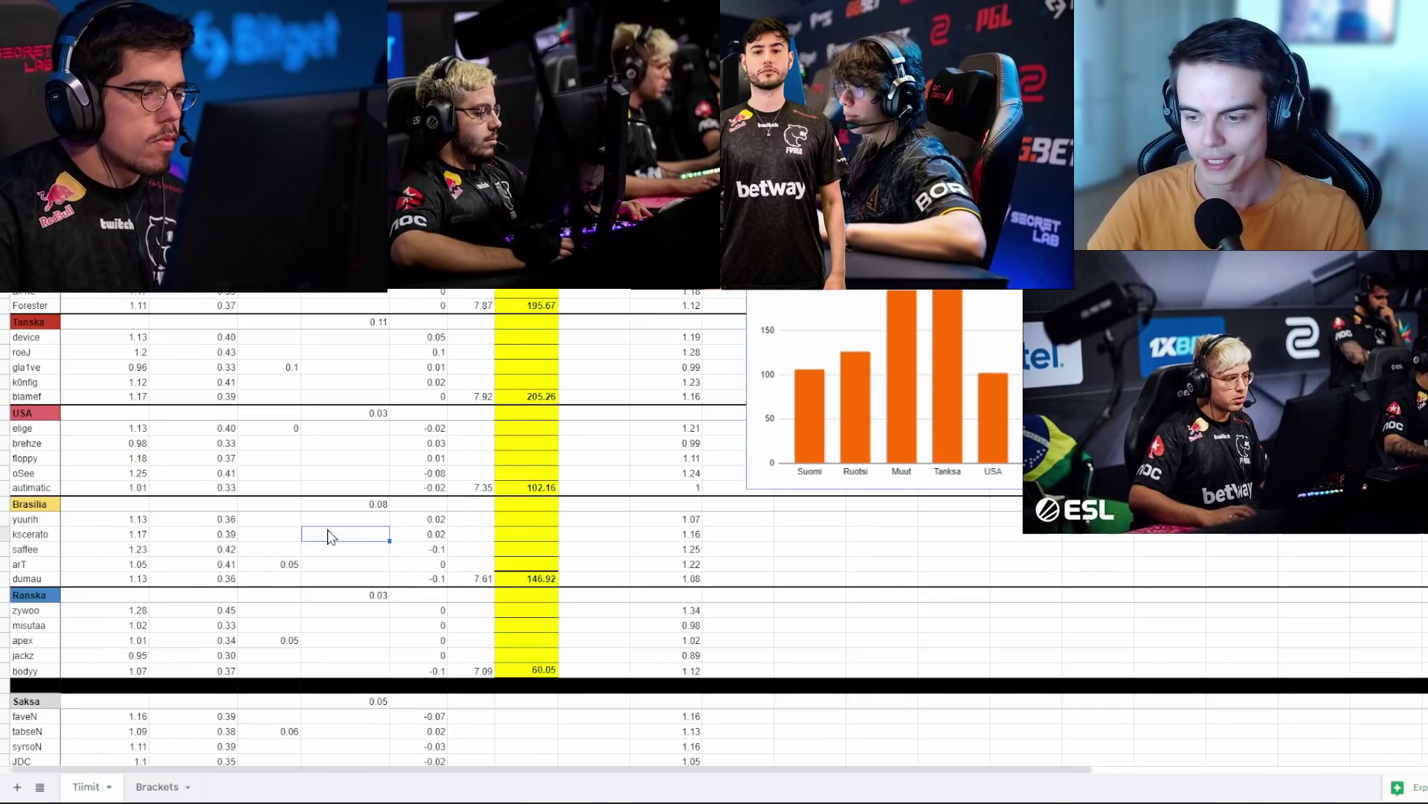
Step: Return to the Suomi and Ruotsi rosters and check HLTV ratings there
{"action": "scroll", "coordinate": [331, 535], "scroll_direction": "up", "scroll_amount": 2}
{"action": "left_click", "coordinate": [109, 172]}
{"action": "left_click", "coordinate": [101, 247]}
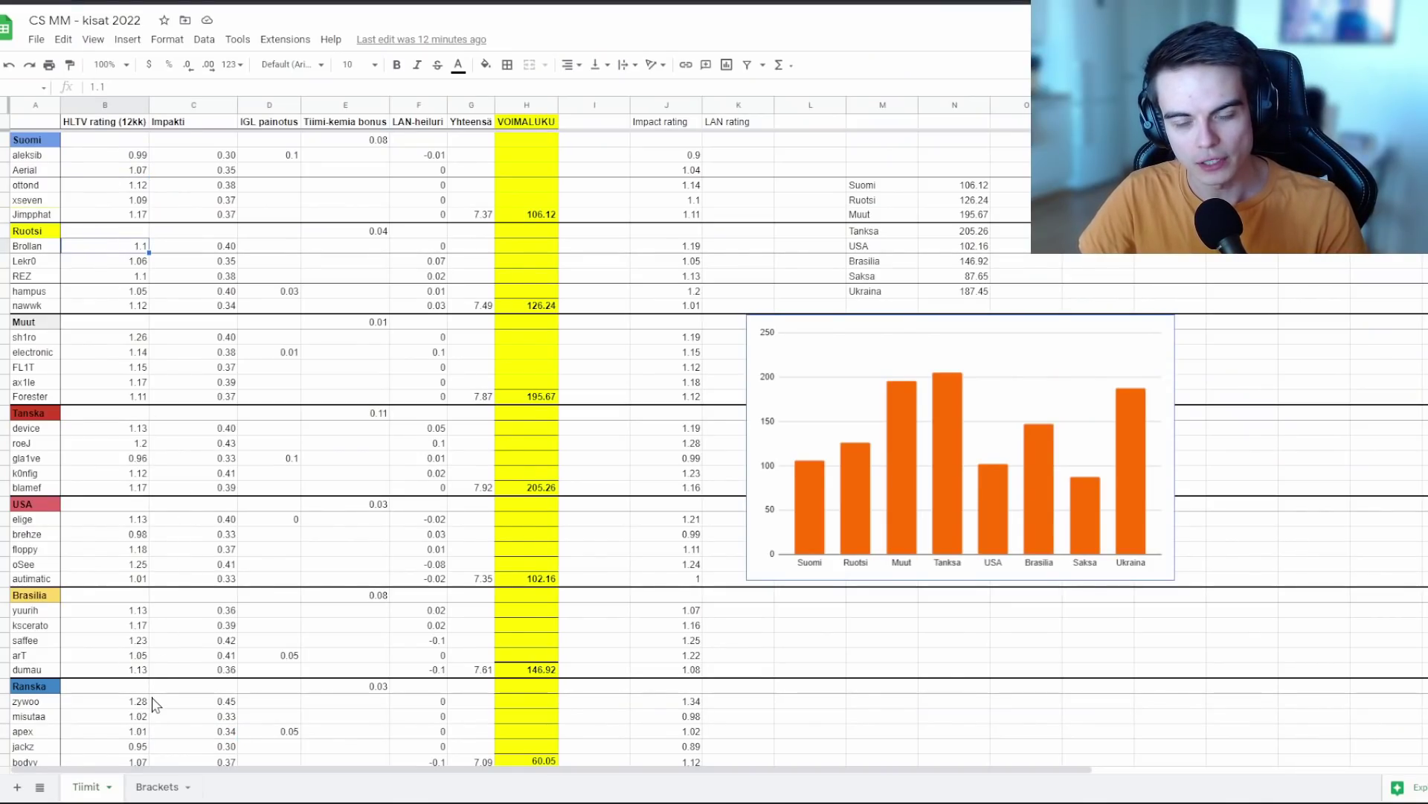
Step: Check Ranska's VOIMALUKU and the HLTV ratings of its first two players
{"action": "left_click", "coordinate": [154, 691]}
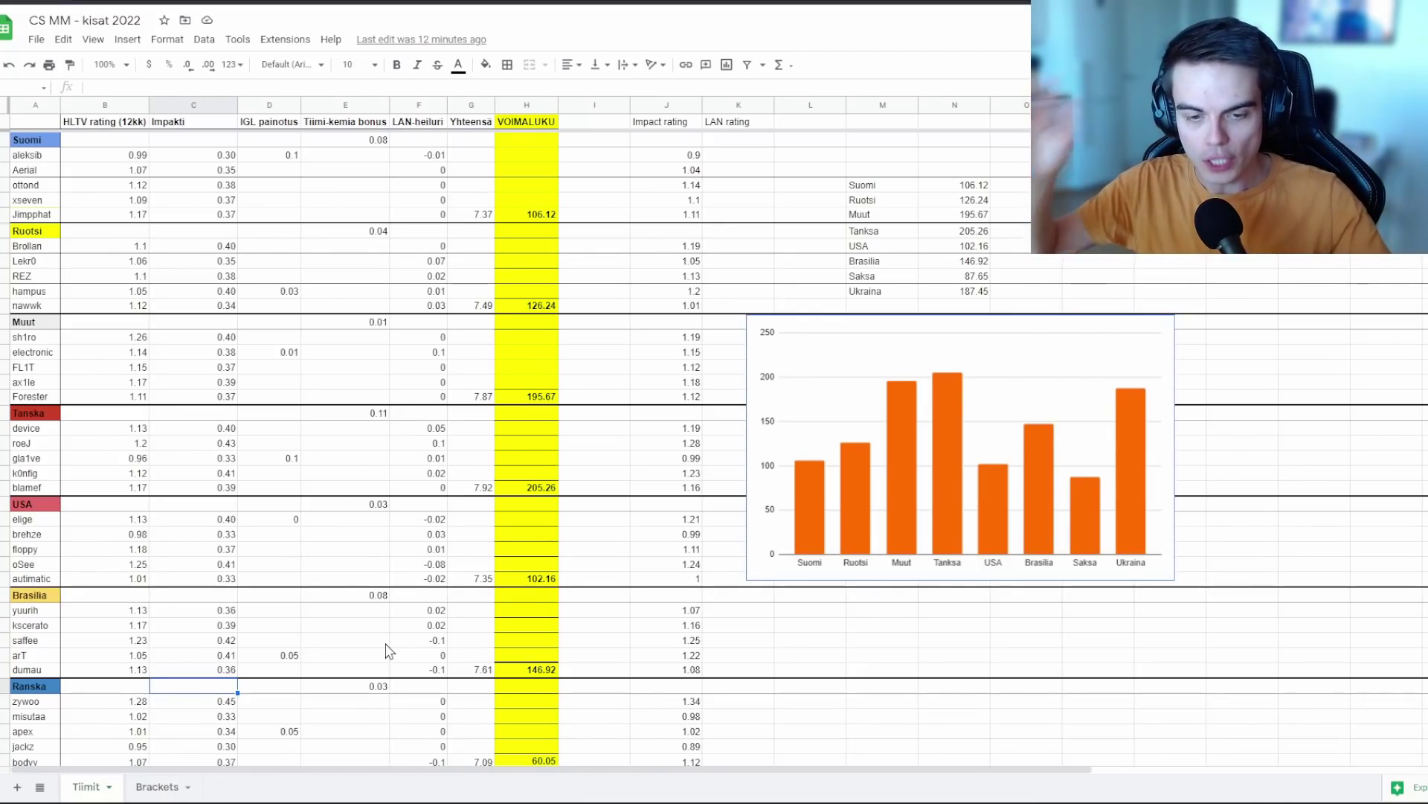
{"action": "scroll", "coordinate": [298, 558], "scroll_direction": "down", "scroll_amount": 3}
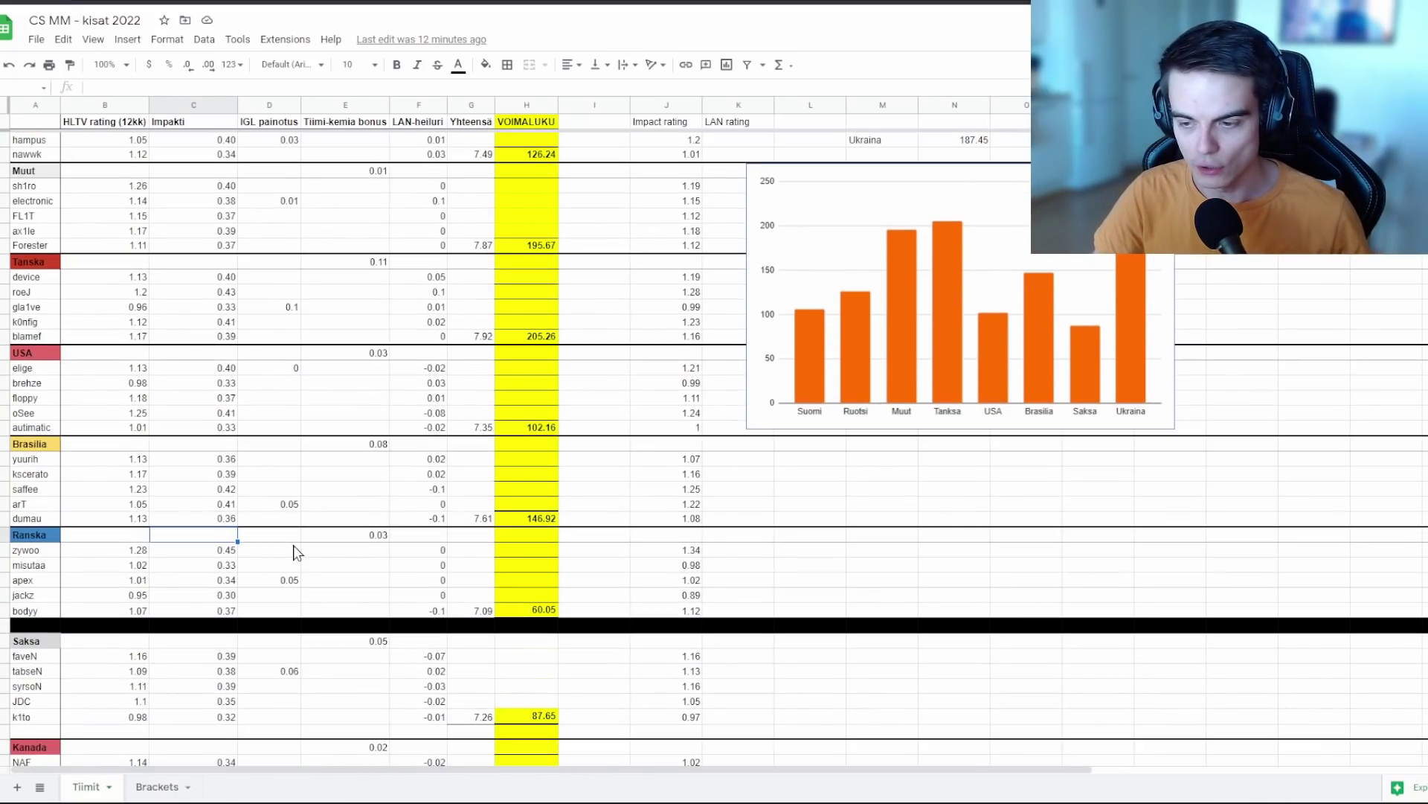
{"action": "left_click", "coordinate": [552, 608]}
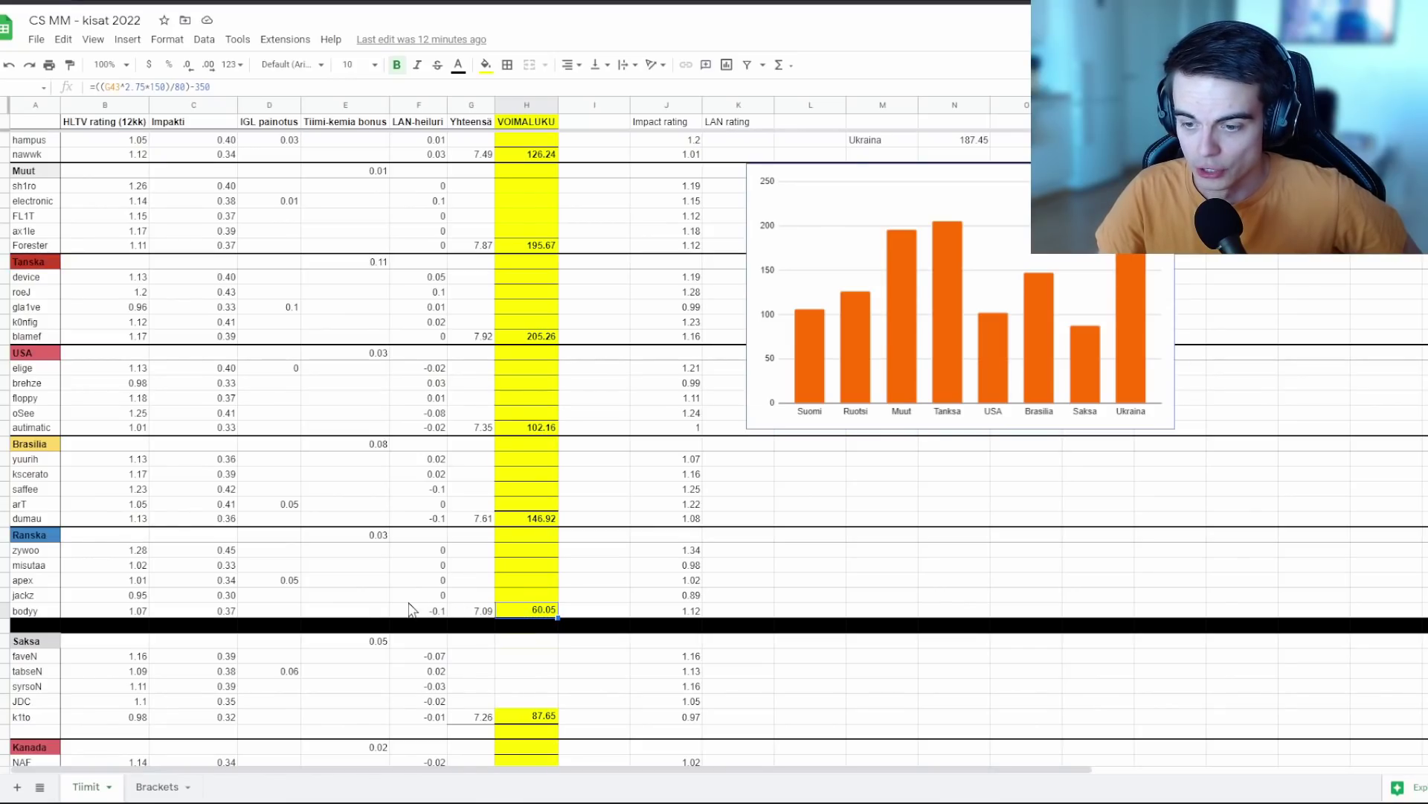
{"action": "left_click", "coordinate": [158, 552]}
{"action": "left_click", "coordinate": [119, 552]}
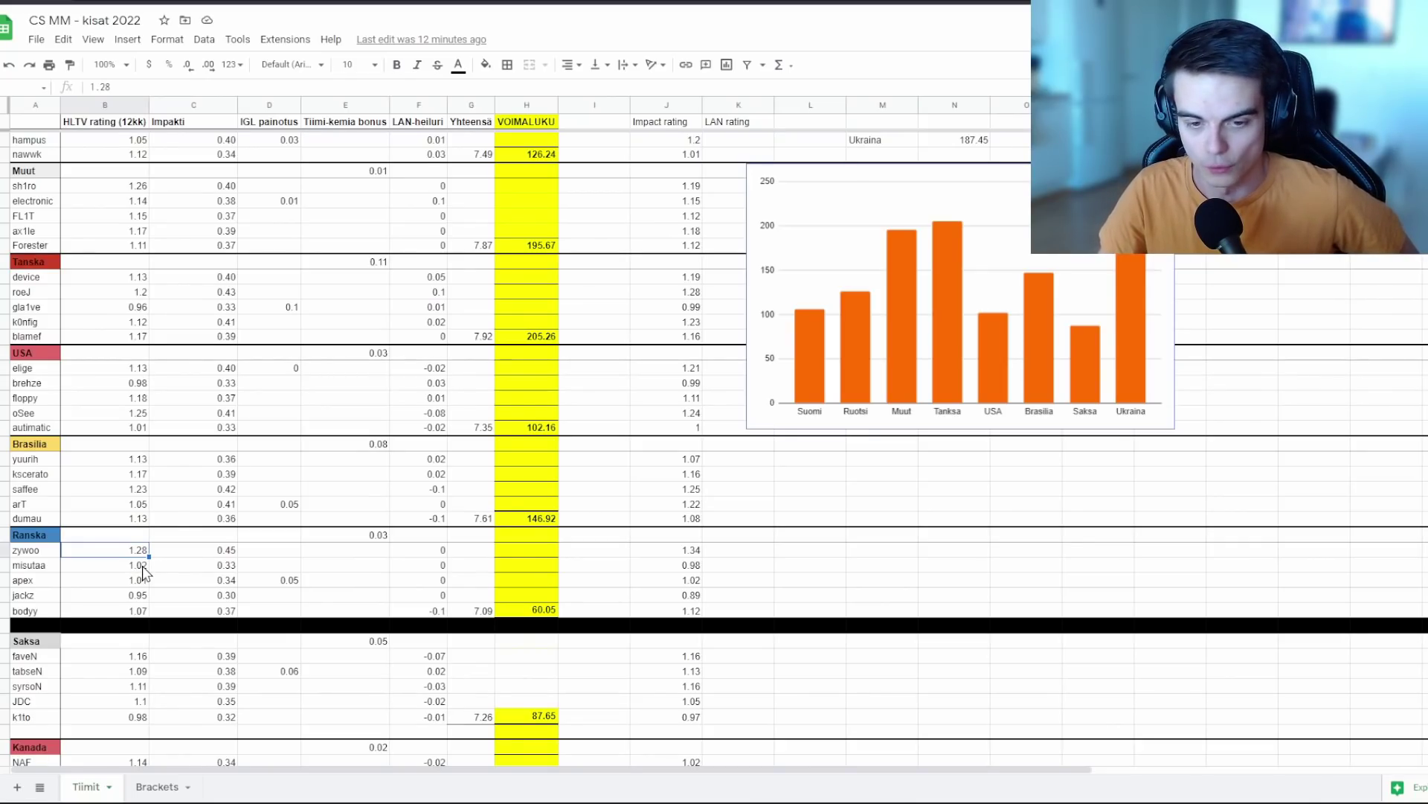
{"action": "left_click", "coordinate": [142, 567]}
Step: Look over the Saksa, Kanada and Ukraina rosters below the black divider, sampling a player's HLTV rating in each
{"action": "scroll", "coordinate": [134, 558], "scroll_direction": "down", "scroll_amount": 3}
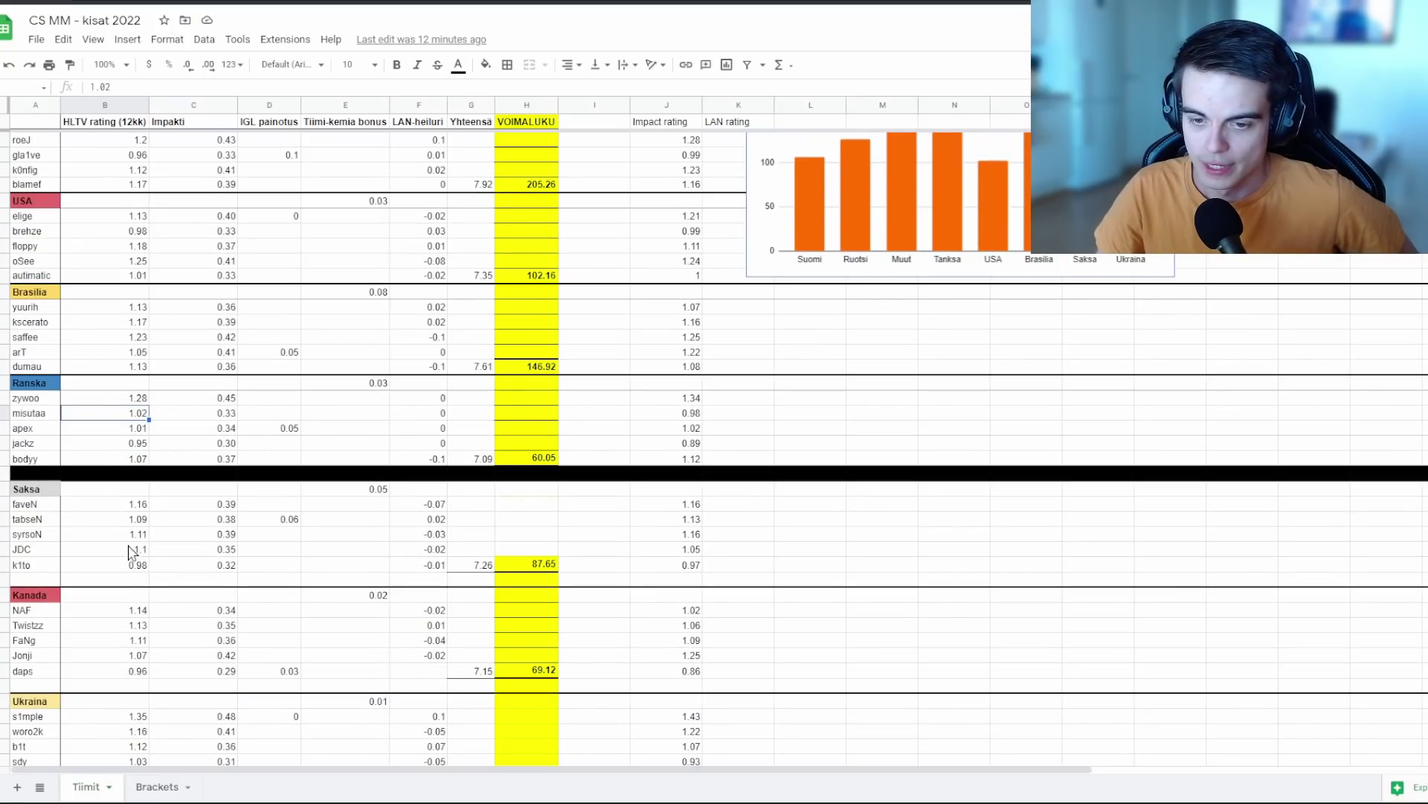
{"action": "scroll", "coordinate": [130, 550], "scroll_direction": "down", "scroll_amount": 3}
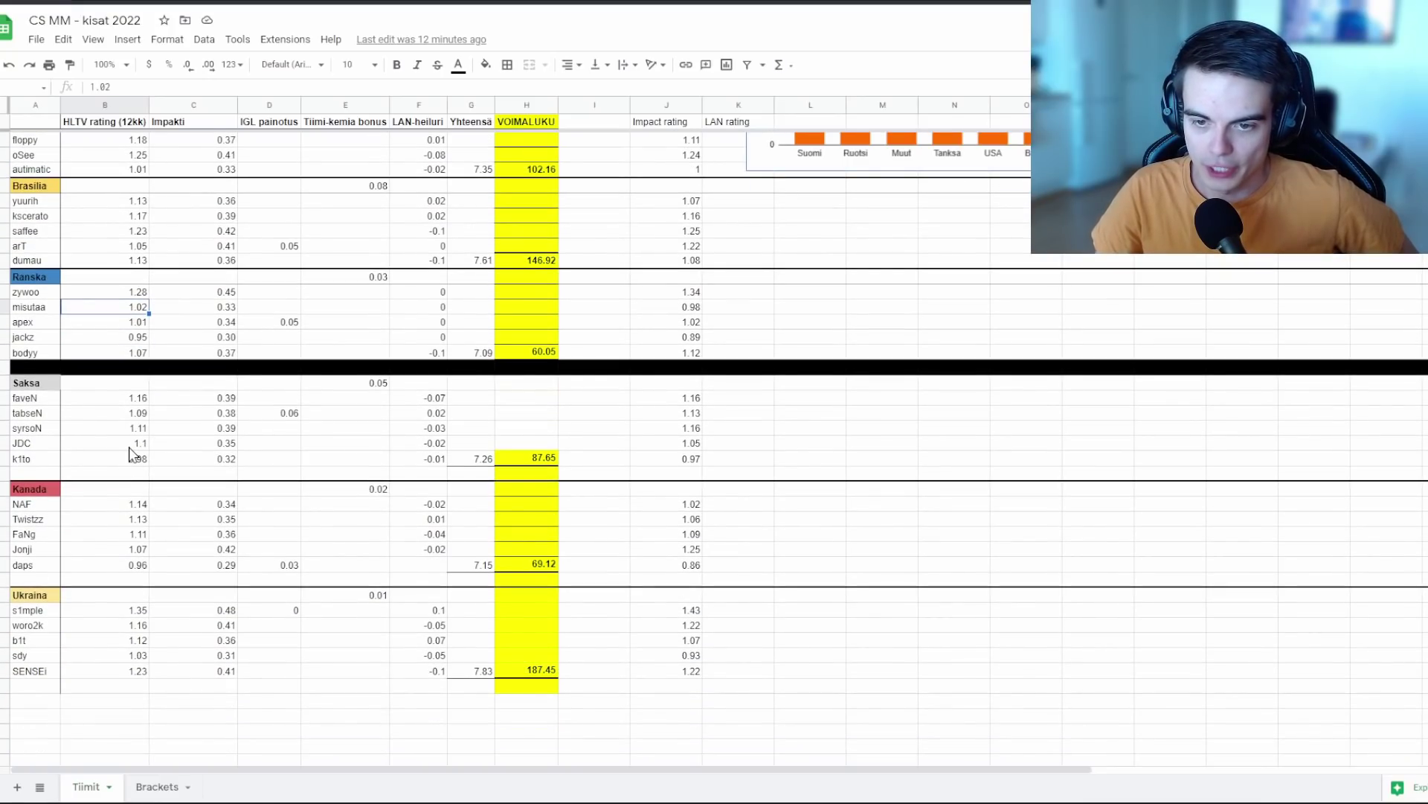
{"action": "left_click", "coordinate": [134, 443]}
{"action": "left_click", "coordinate": [141, 520]}
{"action": "left_click", "coordinate": [145, 641]}
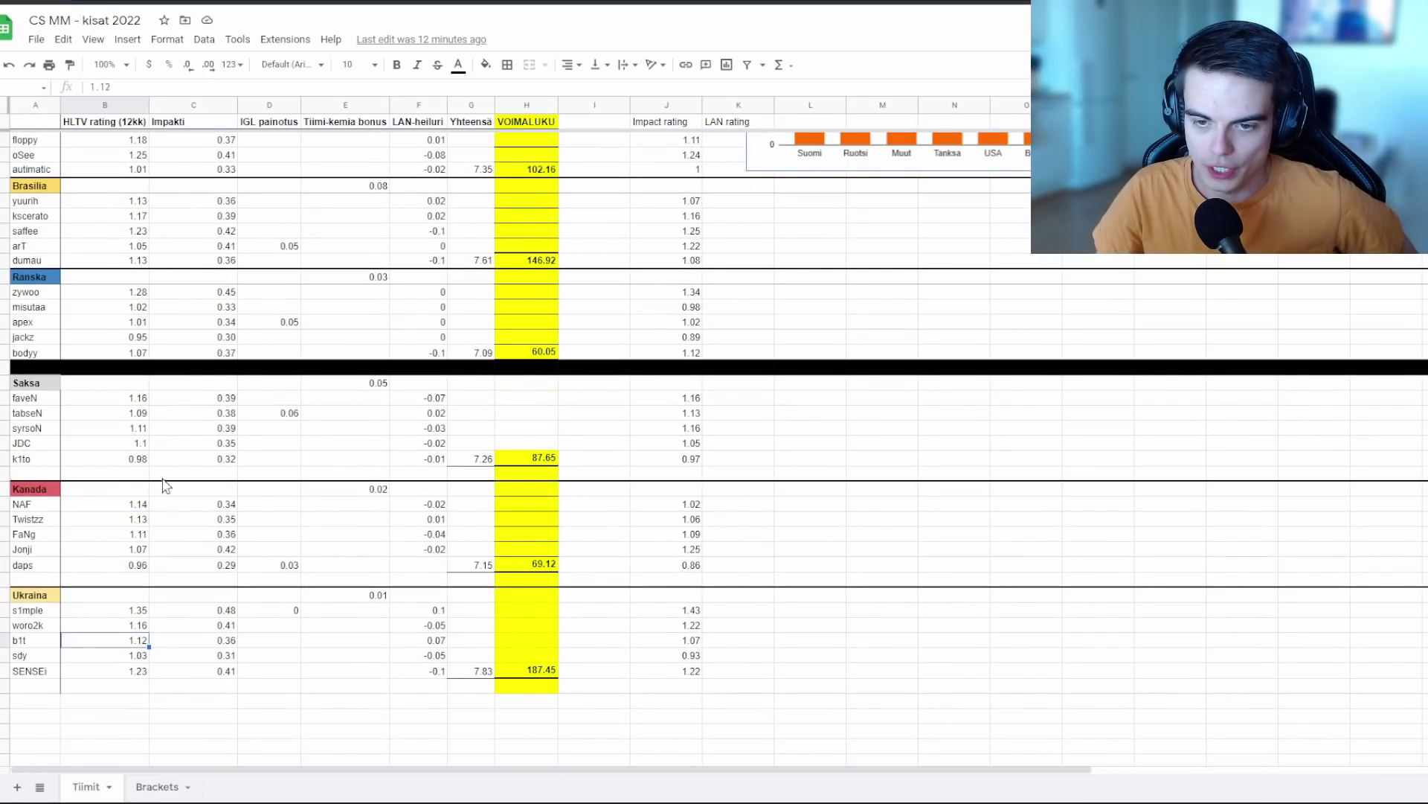
{"action": "left_click", "coordinate": [168, 430]}
Step: Check the first Saksa player's HLTV rating, the second player's IGL painotus and the team's Tiimi-kemia bonus
{"action": "scroll", "coordinate": [141, 573], "scroll_direction": "up", "scroll_amount": 4}
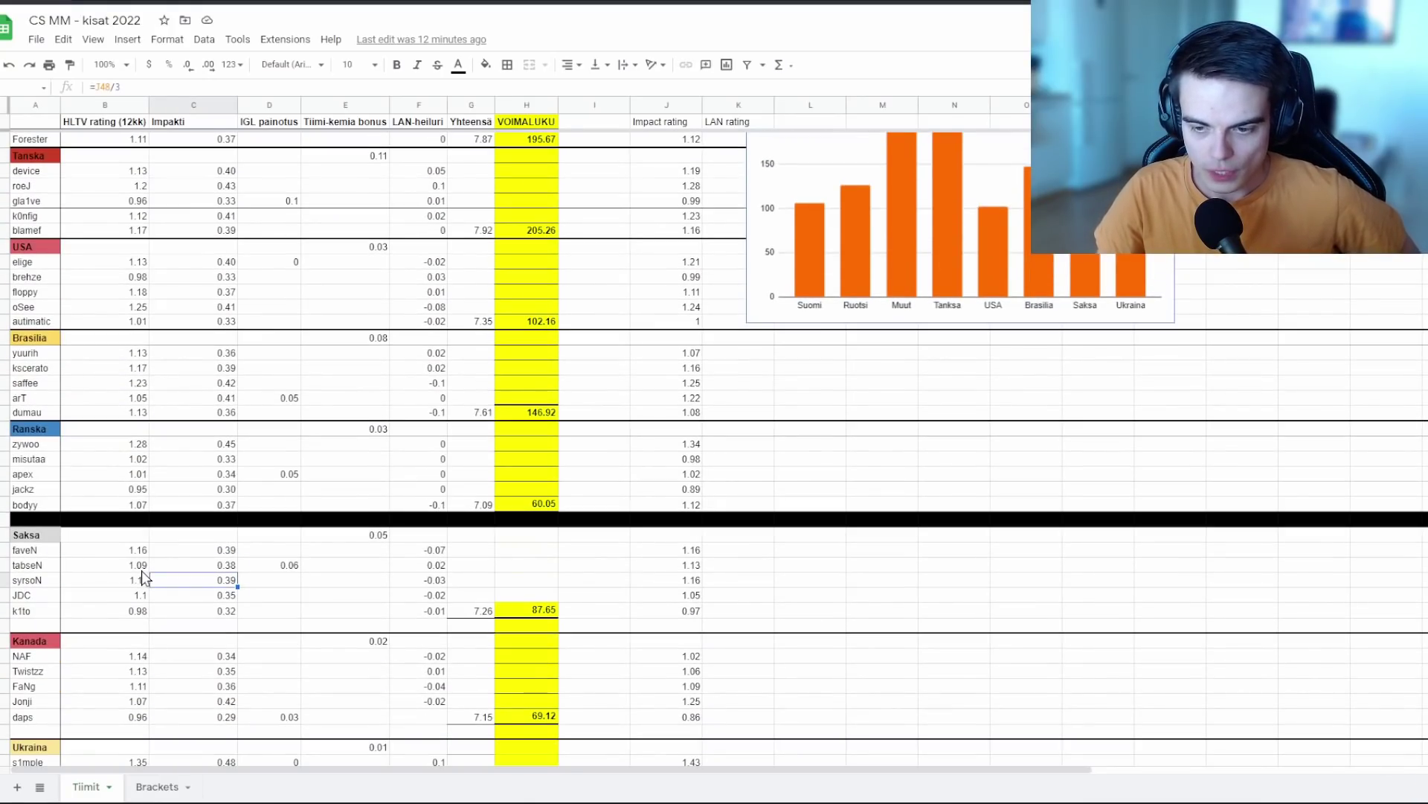
{"action": "left_click", "coordinate": [77, 551]}
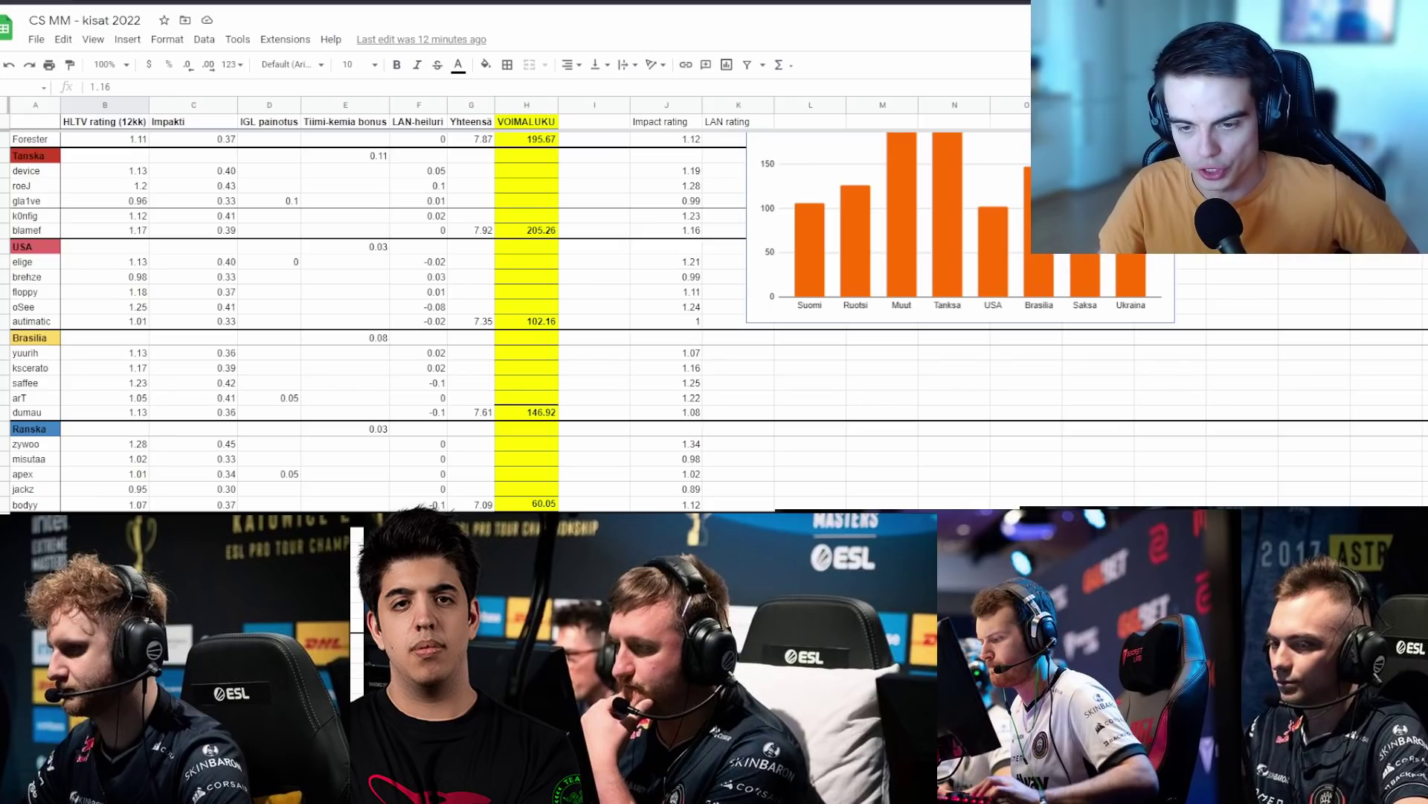
{"action": "left_click", "coordinate": [269, 551]}
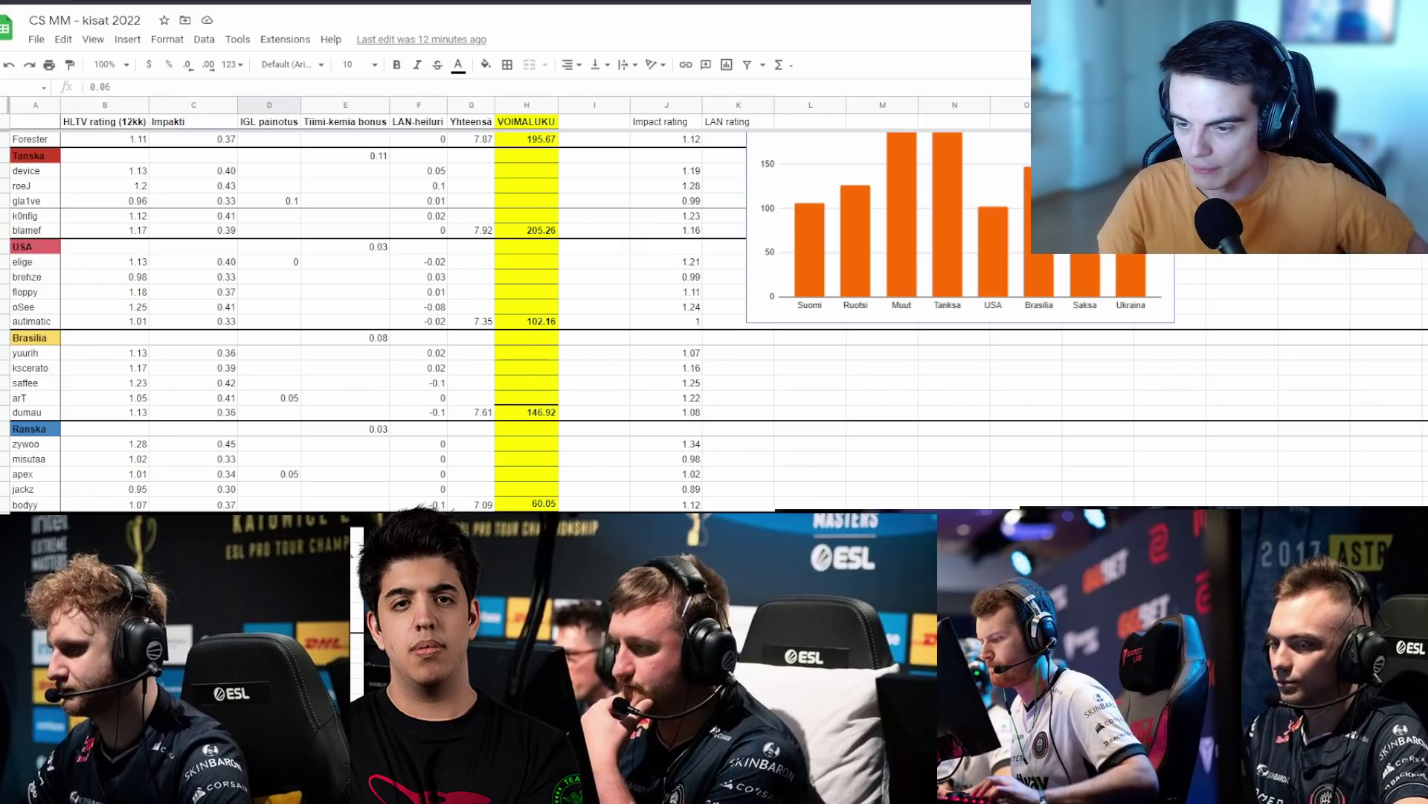
{"action": "left_click", "coordinate": [358, 547]}
Step: Review Kanada's VOIMALUKU, its roster and the third player's HLTV rating
{"action": "scroll", "coordinate": [359, 548], "scroll_direction": "down", "scroll_amount": 4}
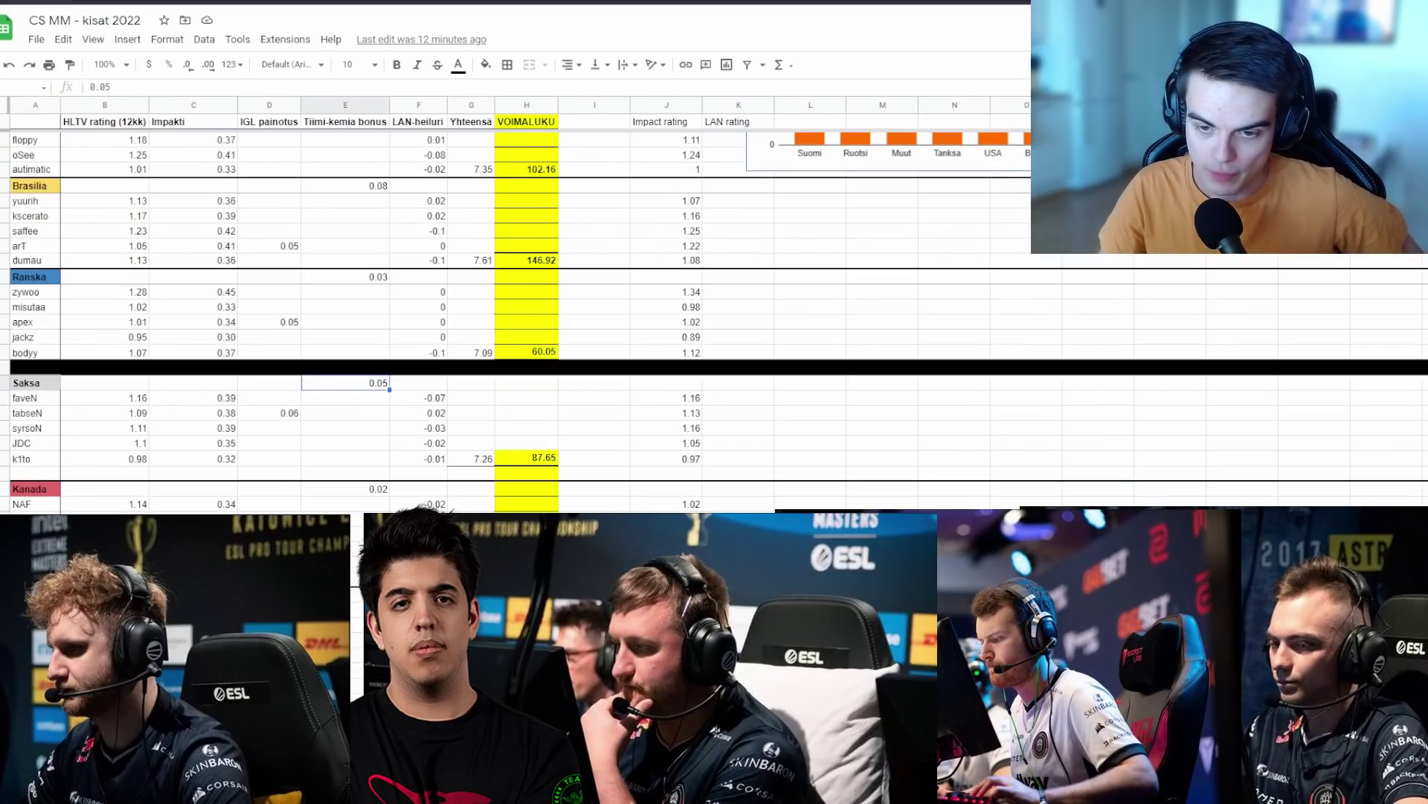
{"action": "left_click", "coordinate": [35, 550]}
{"action": "left_click", "coordinate": [345, 550]}
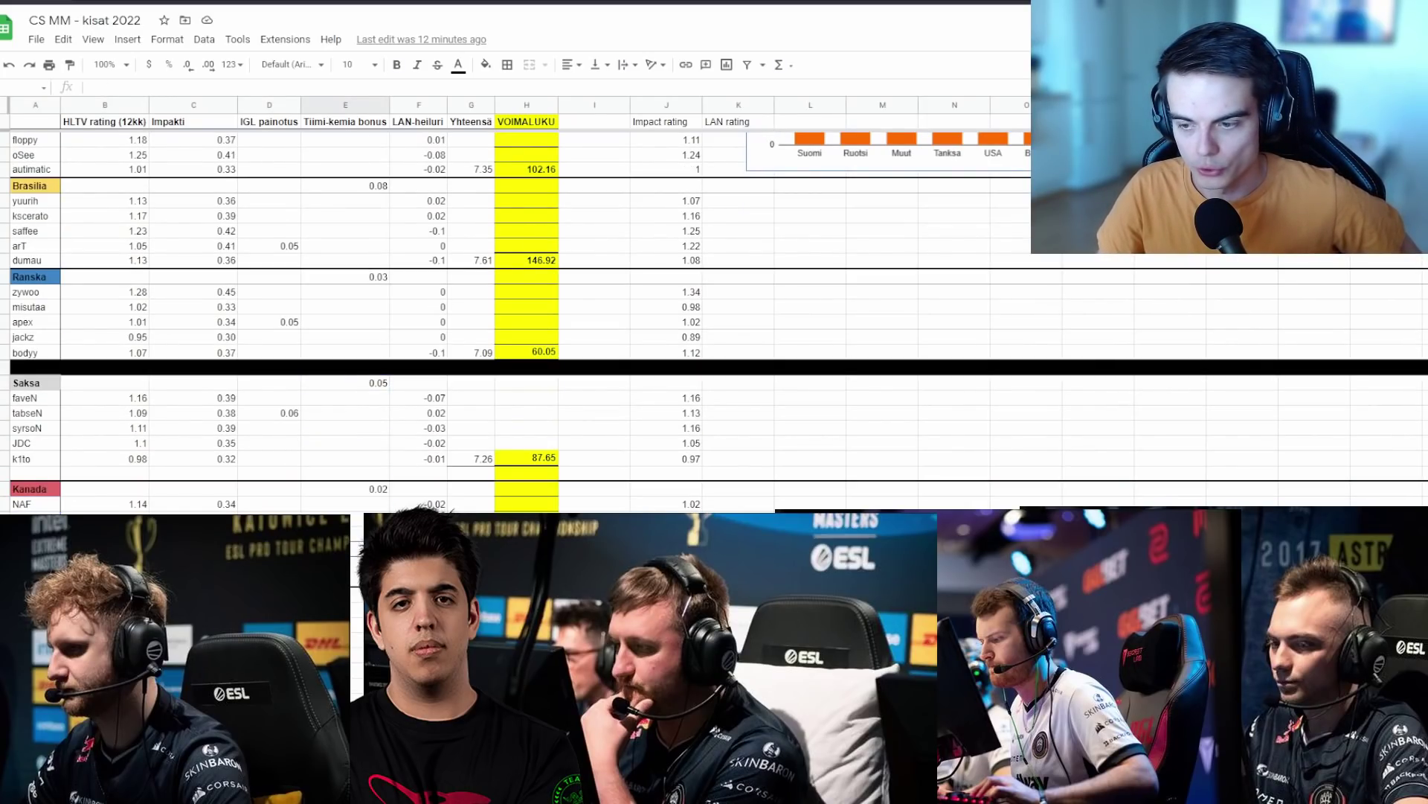
{"action": "left_click", "coordinate": [526, 564]}
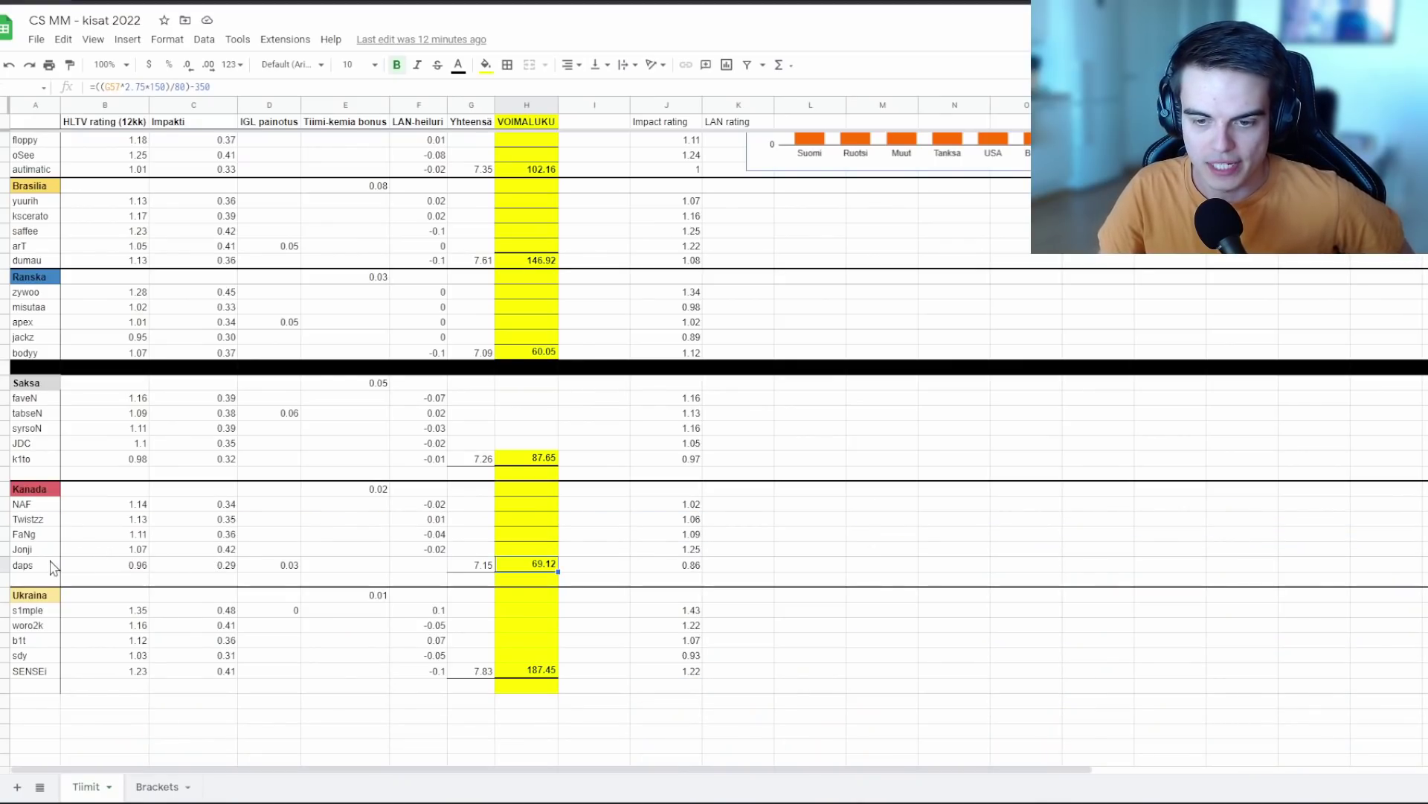
{"action": "left_click", "coordinate": [37, 566]}
{"action": "left_click", "coordinate": [37, 551]}
{"action": "left_click", "coordinate": [53, 520]}
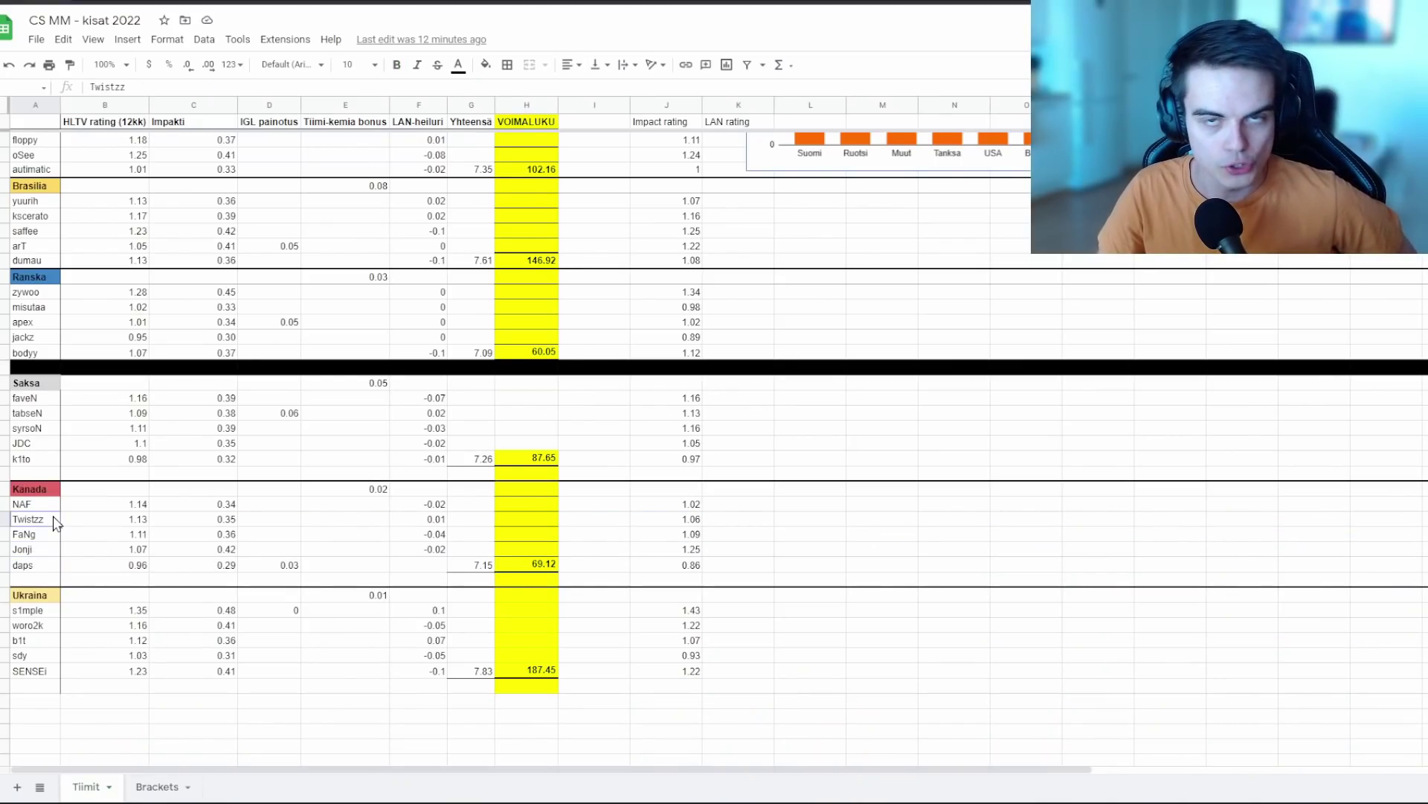
{"action": "left_click", "coordinate": [112, 531]}
Step: Review the first Ukraina player's HLTV rating, Impakti and LAN-heiluri, the second player's Impakti and the third player's HLTV rating
{"action": "scroll", "coordinate": [126, 551], "scroll_direction": "down", "scroll_amount": 1}
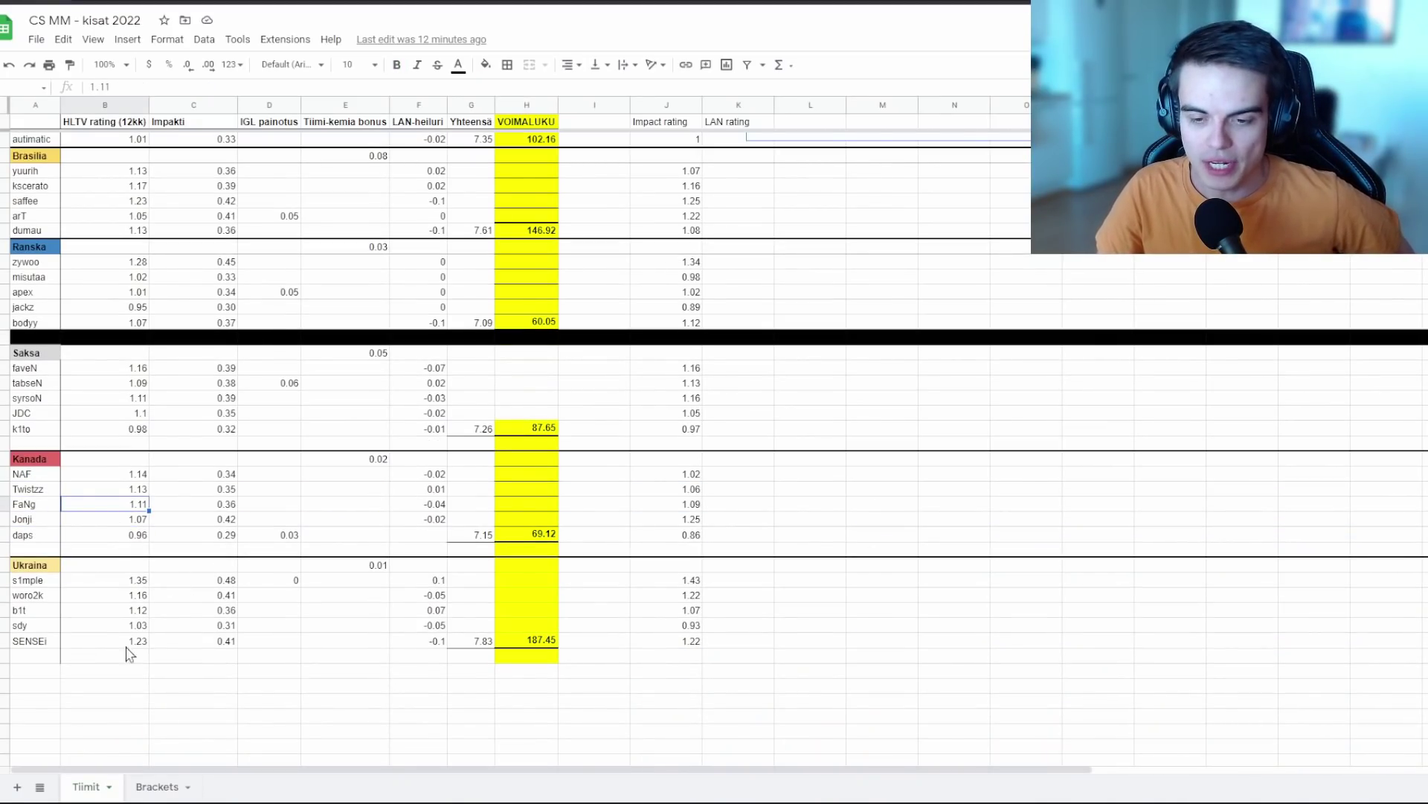
{"action": "left_click", "coordinate": [48, 568]}
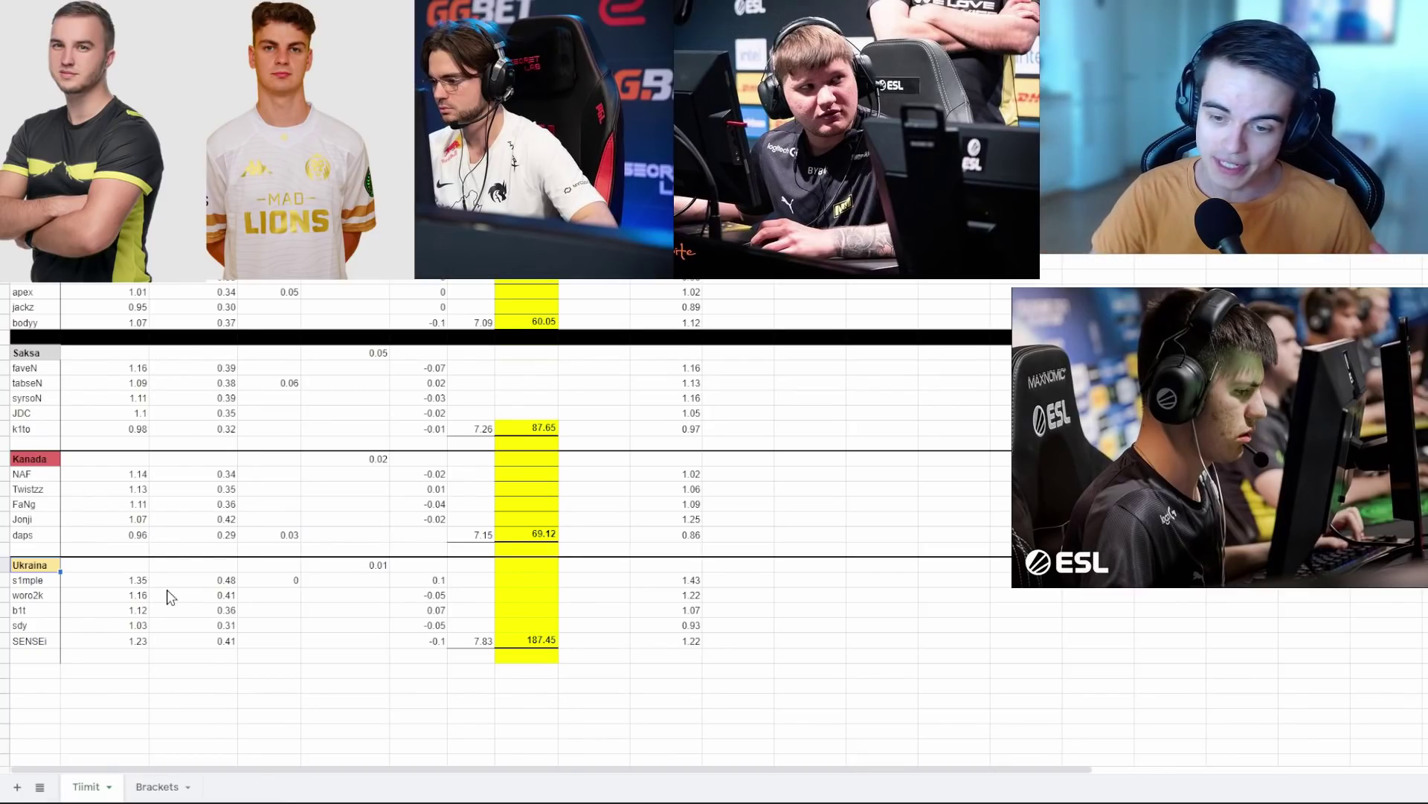
{"action": "left_click", "coordinate": [147, 581]}
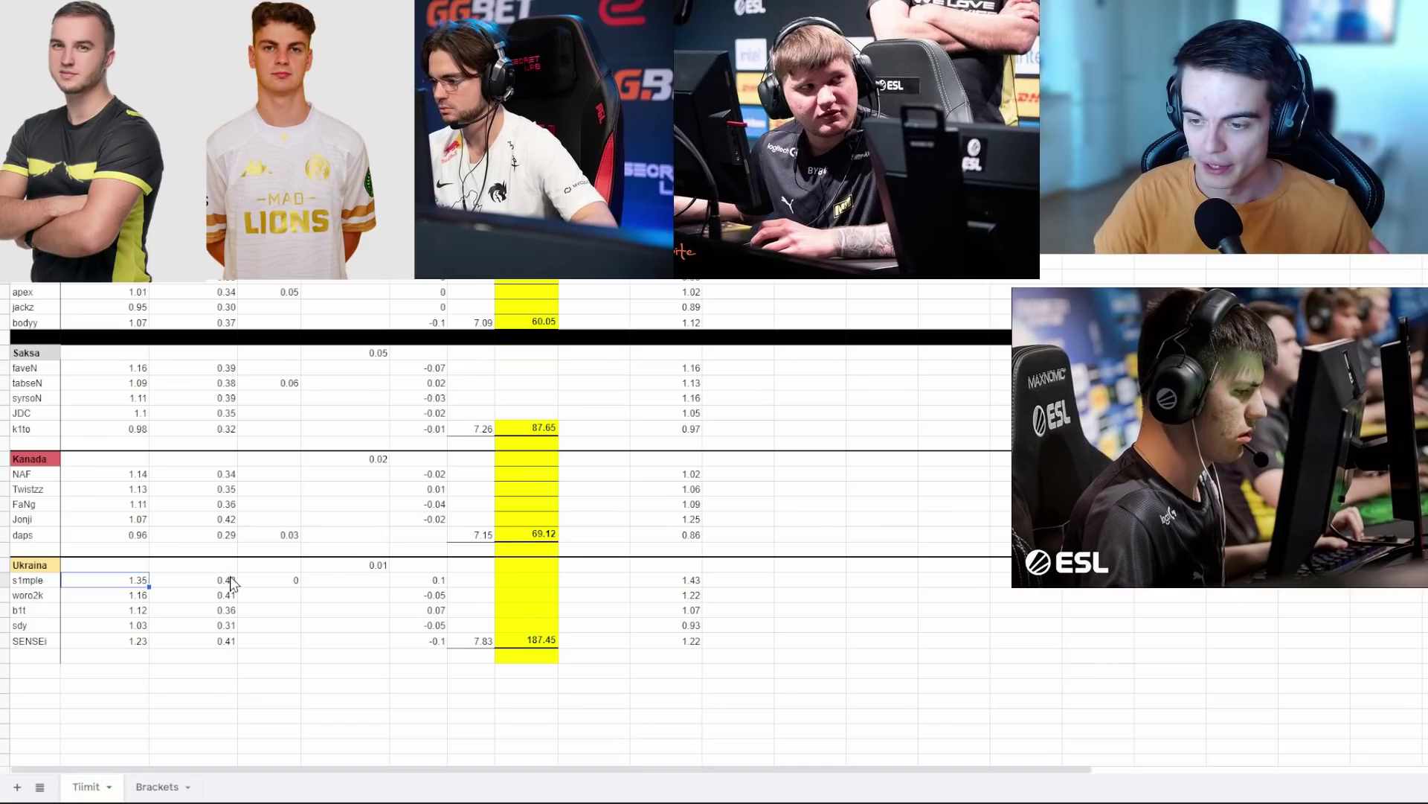
{"action": "left_click", "coordinate": [432, 585]}
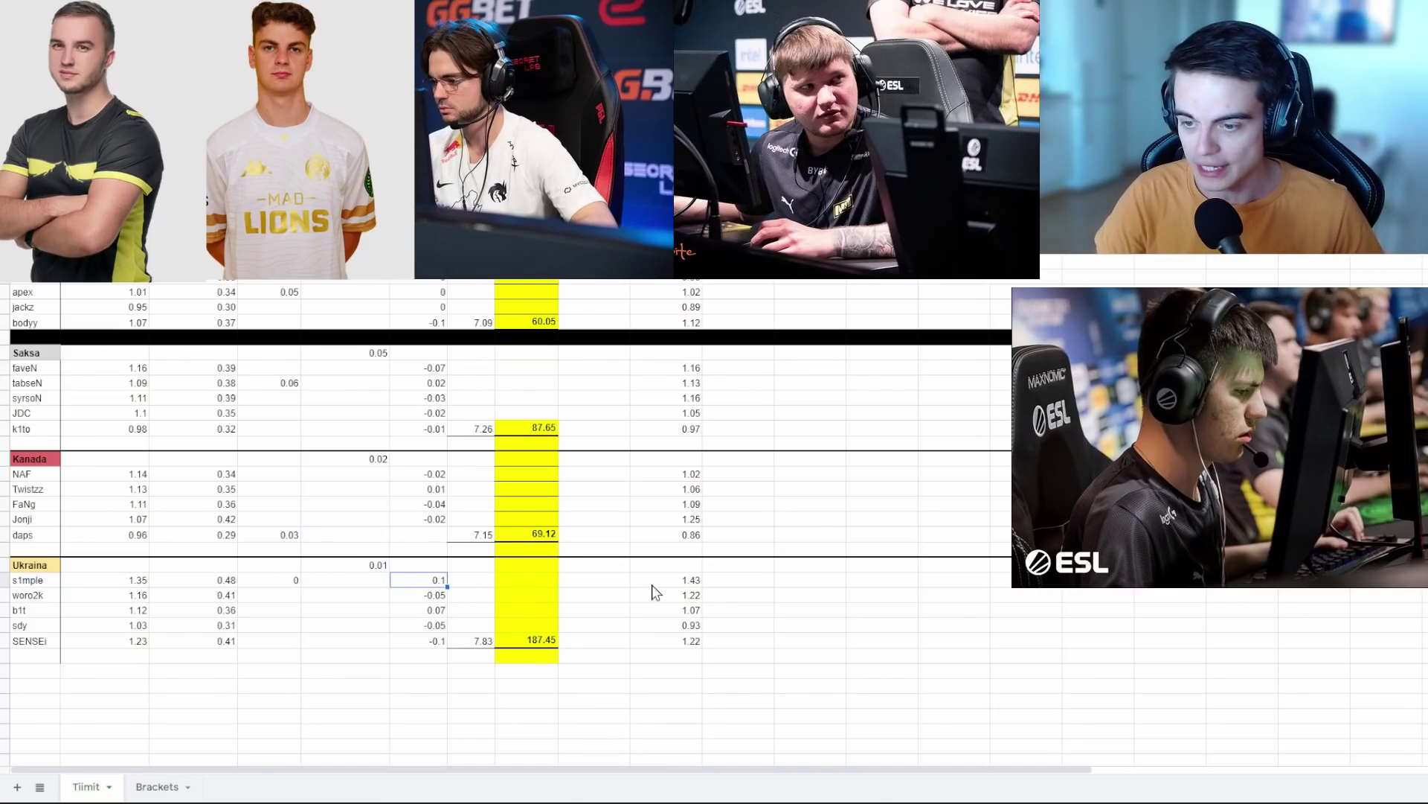
{"action": "left_click", "coordinate": [232, 587]}
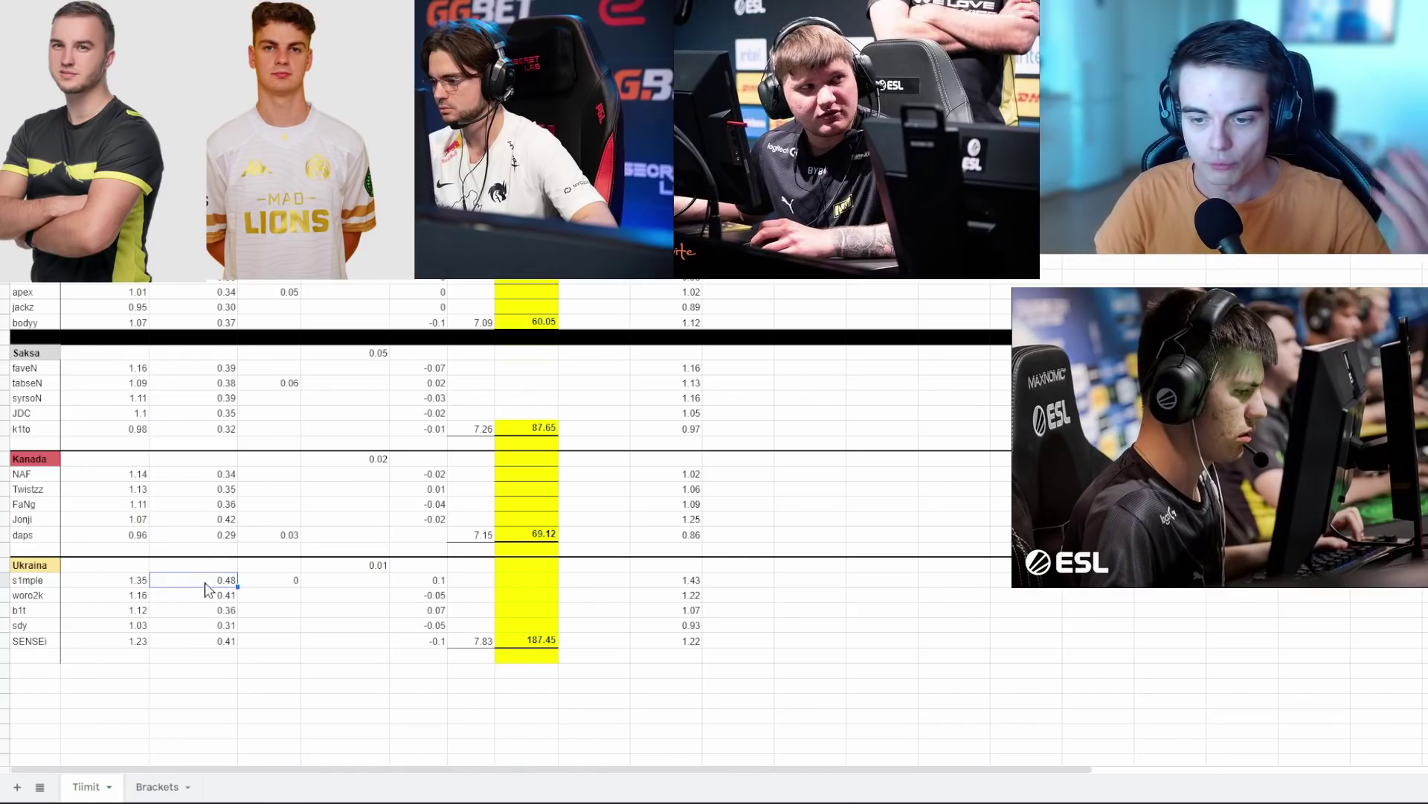
{"action": "left_click", "coordinate": [146, 585]}
{"action": "left_click", "coordinate": [399, 584]}
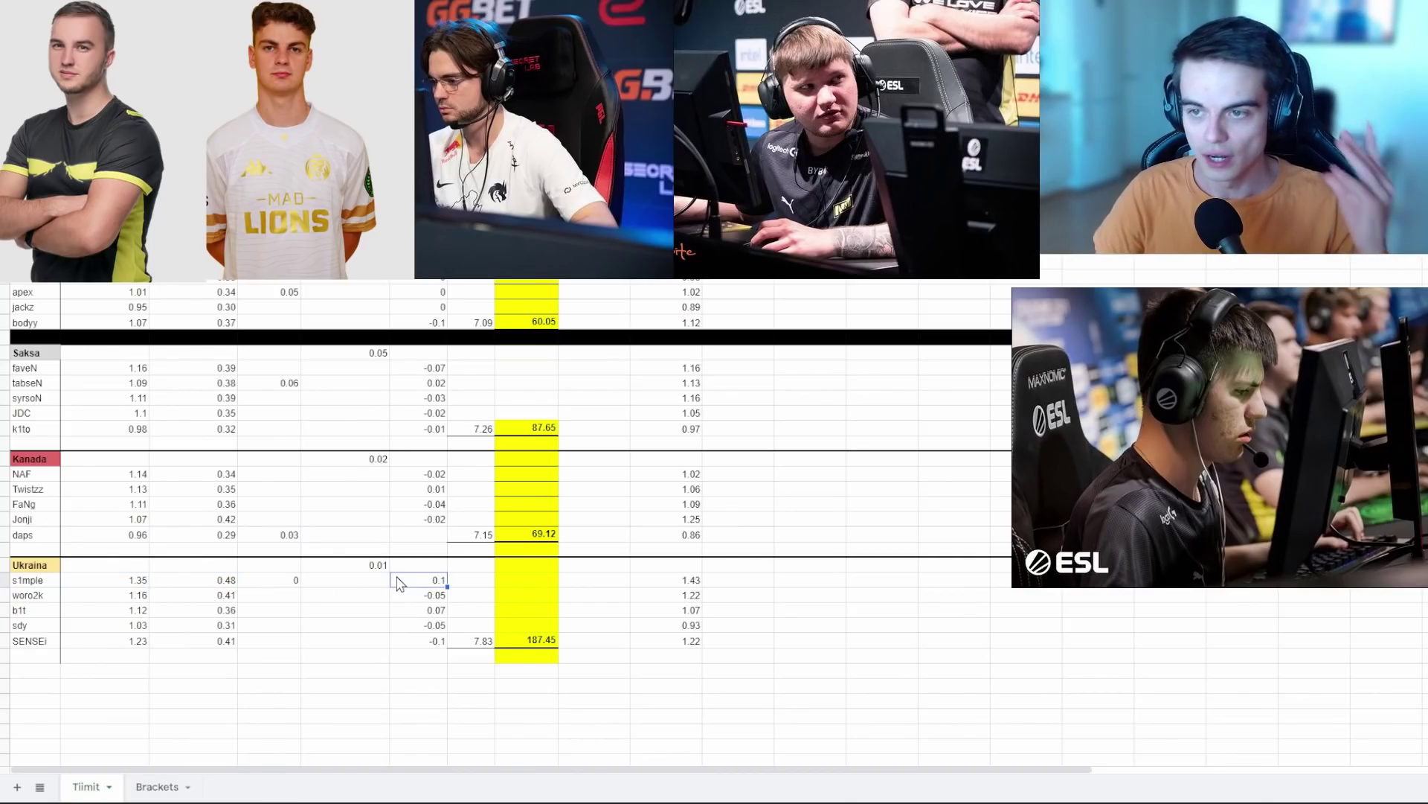
{"action": "left_click", "coordinate": [230, 596]}
{"action": "left_click", "coordinate": [94, 616]}
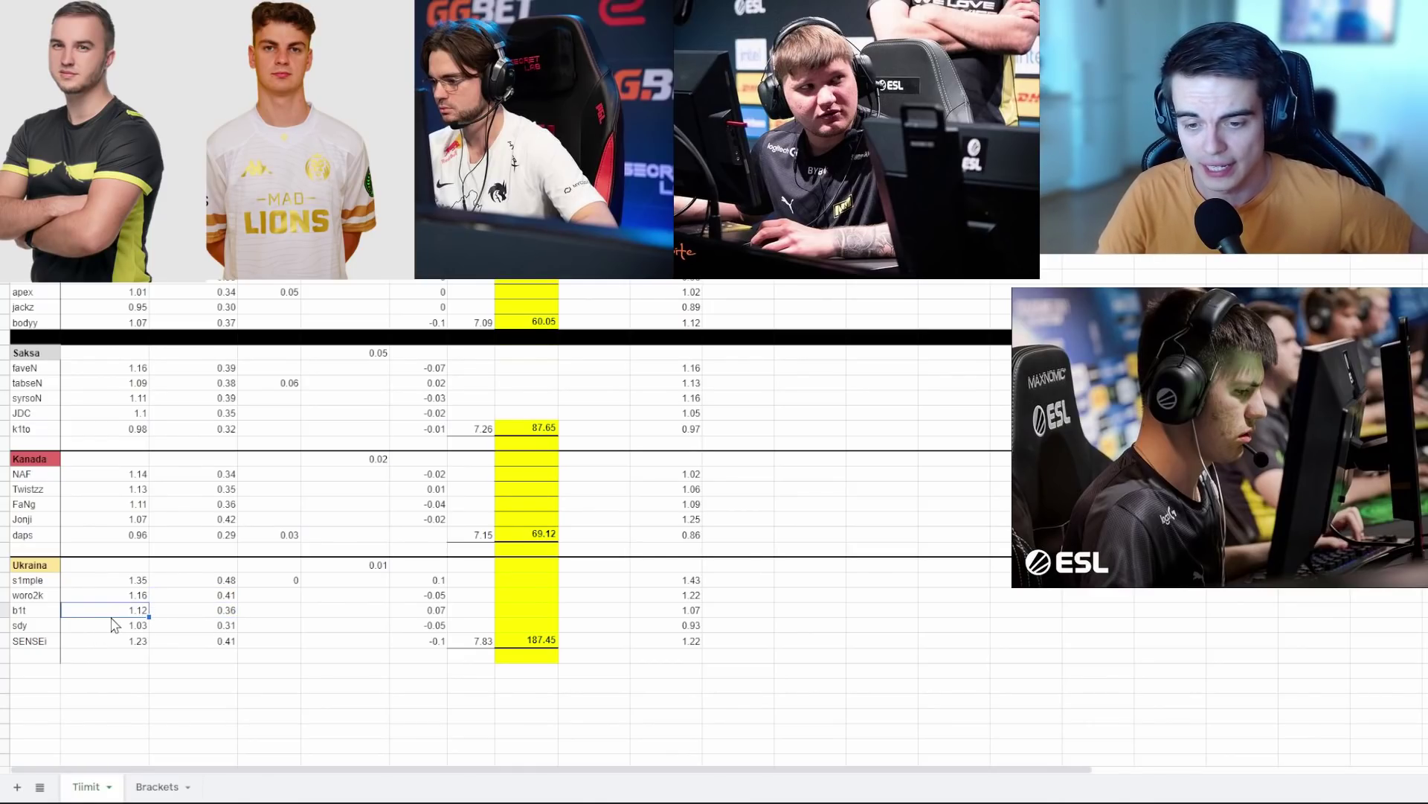
Step: Review the second, fourth and fifth players of the Ukraina roster and the team's VOIMALUKU
{"action": "left_click", "coordinate": [101, 636]}
{"action": "left_click", "coordinate": [45, 645]}
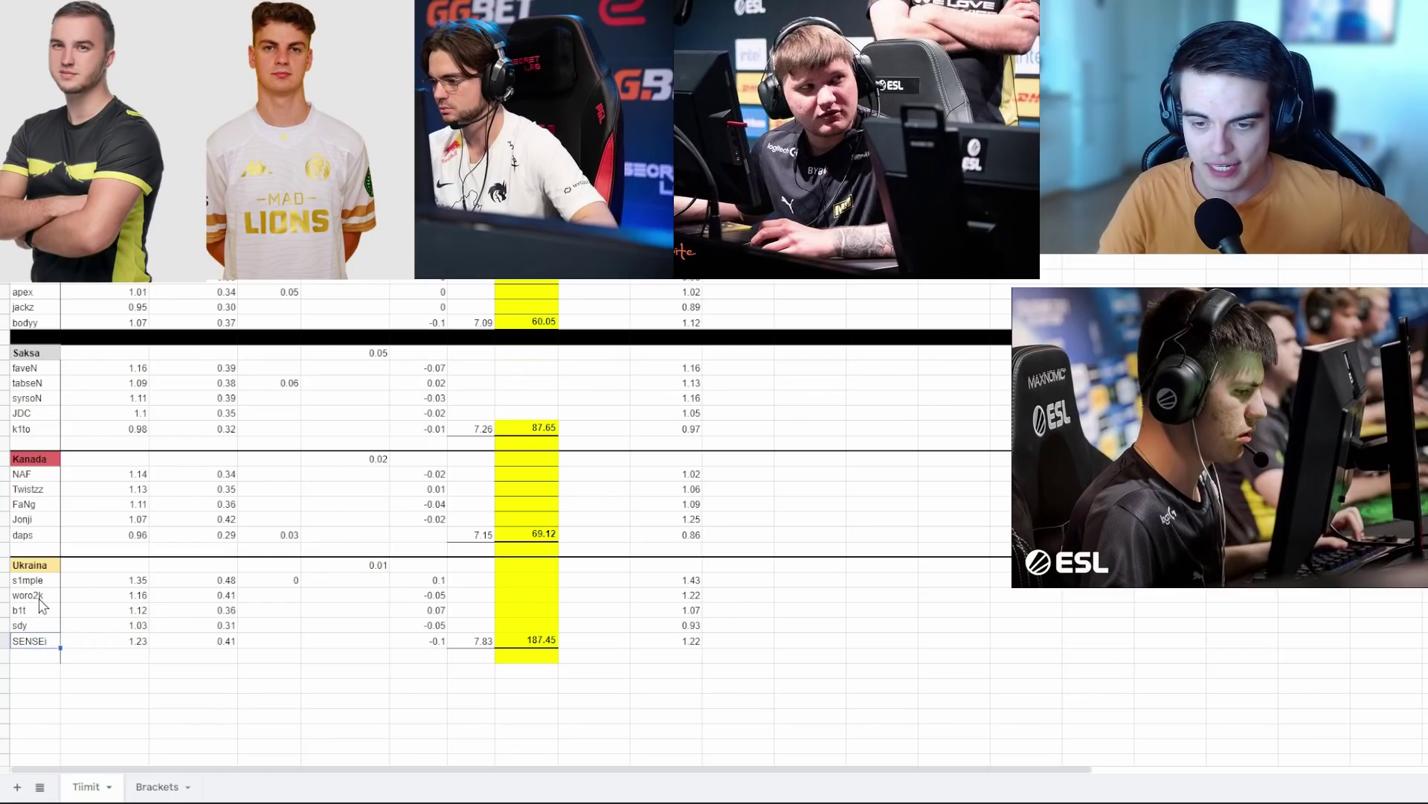
{"action": "left_click", "coordinate": [40, 598]}
{"action": "left_click", "coordinate": [39, 640]}
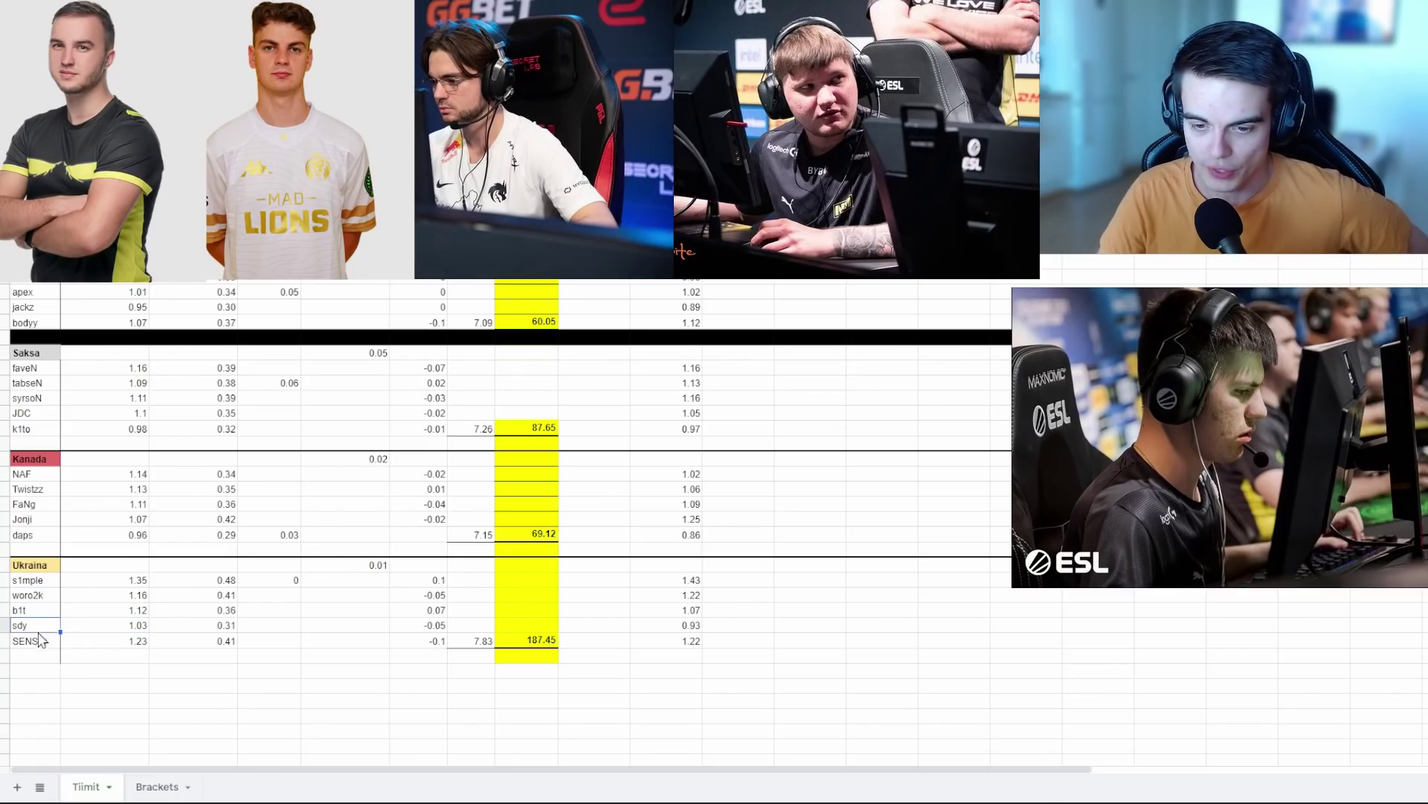
{"action": "left_click", "coordinate": [36, 599]}
{"action": "left_click", "coordinate": [43, 645]}
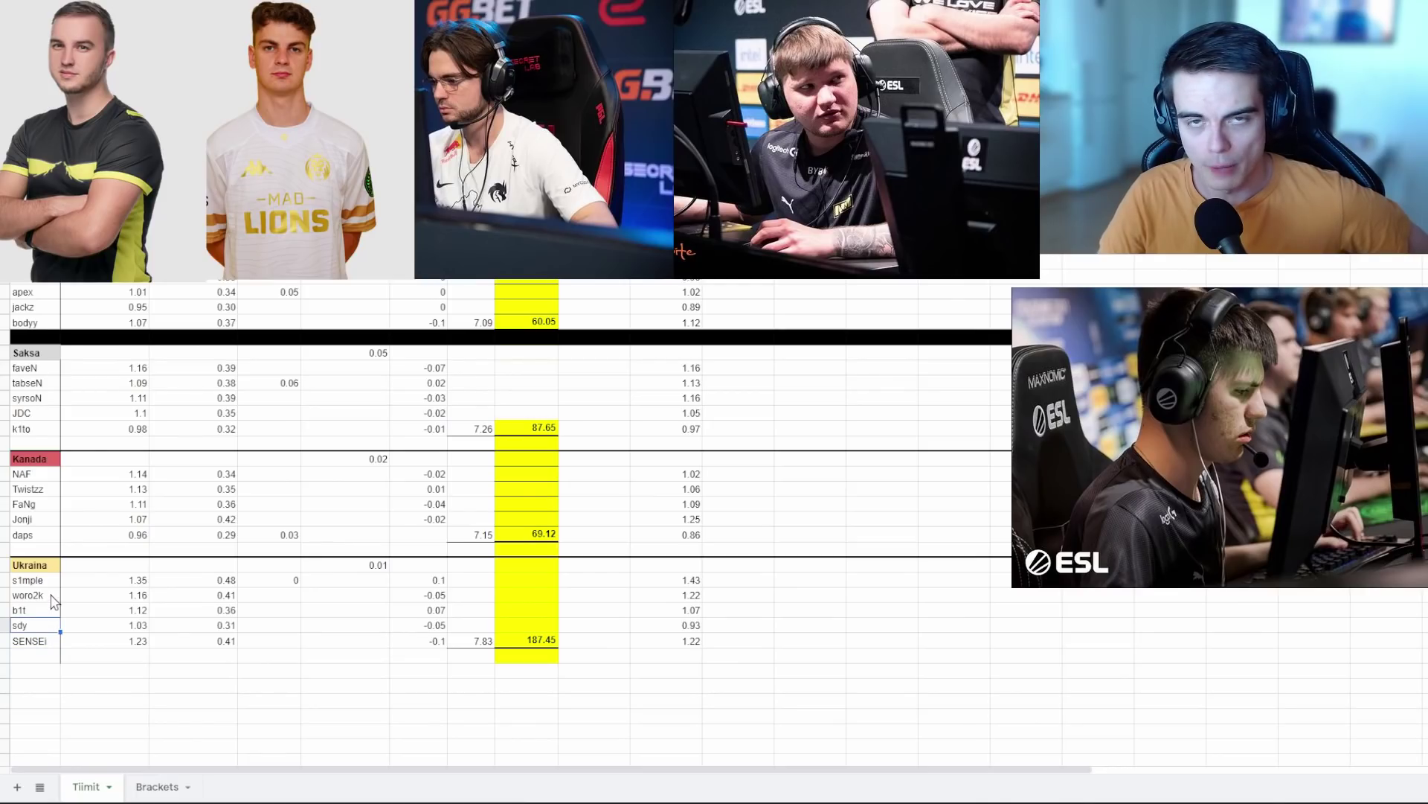
{"action": "left_click", "coordinate": [54, 599]}
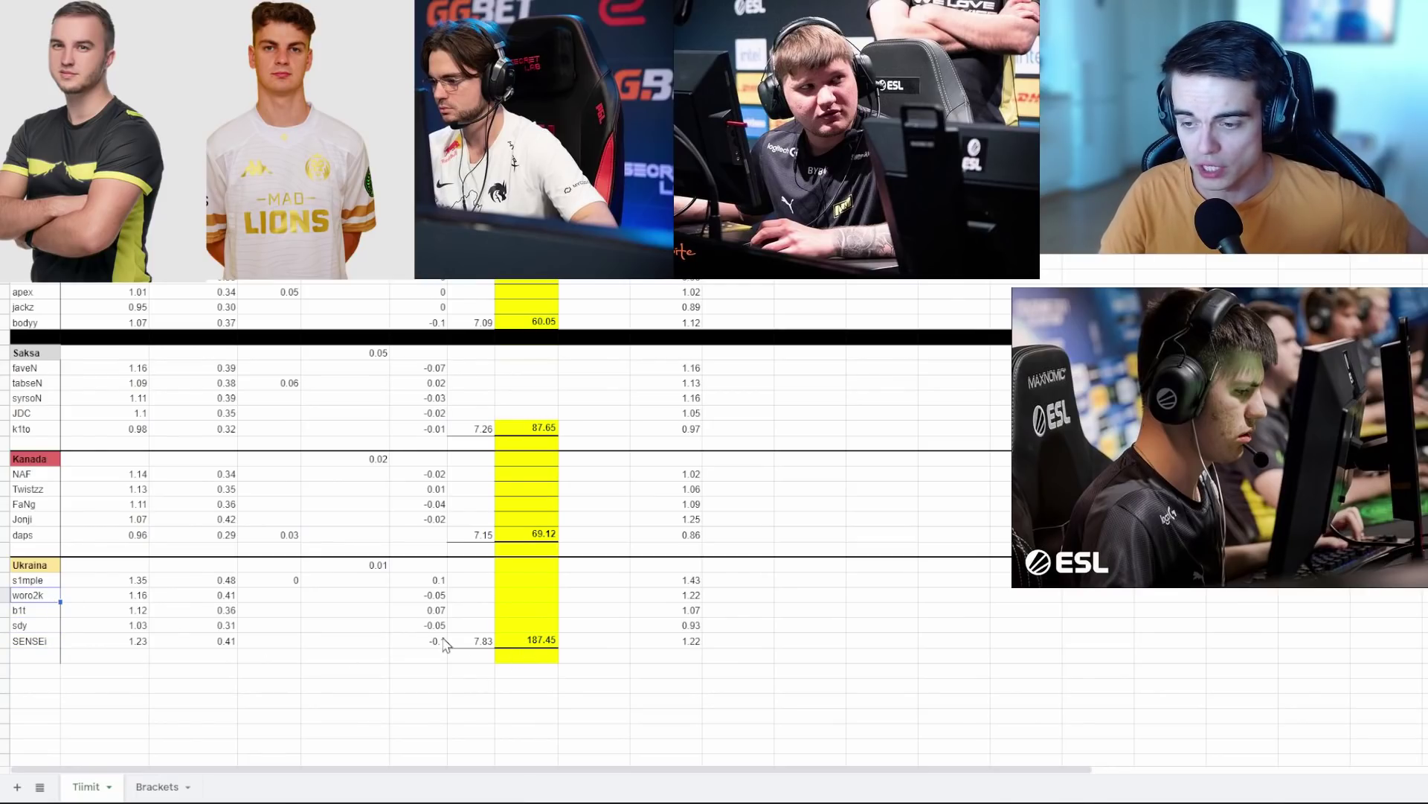
{"action": "left_click", "coordinate": [381, 612]}
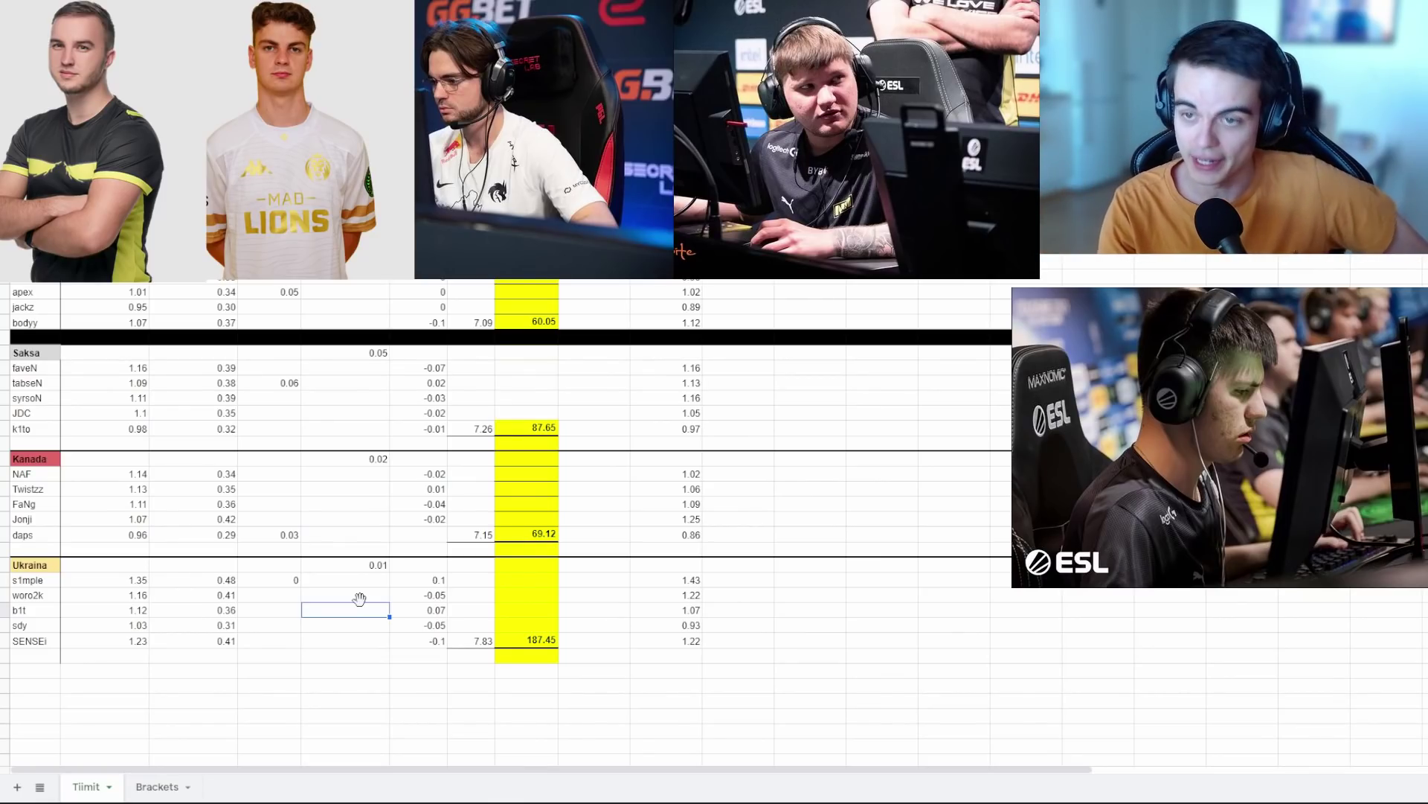
{"action": "left_click", "coordinate": [552, 644]}
Step: Enlarge the team strength column chart and move it over the roster table, just below the column headings
{"action": "scroll", "coordinate": [294, 569], "scroll_direction": "up", "scroll_amount": 6}
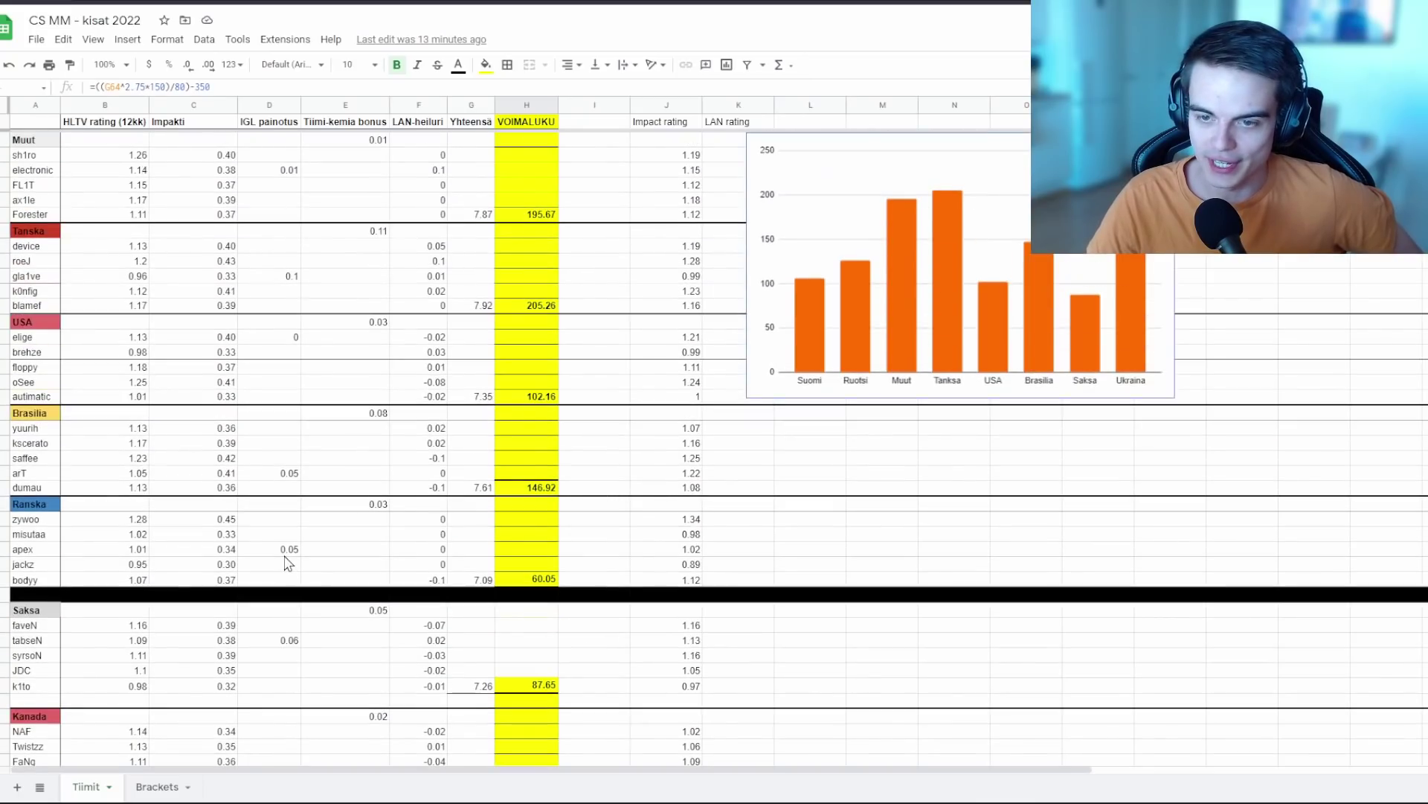
{"action": "left_click", "coordinate": [1058, 364]}
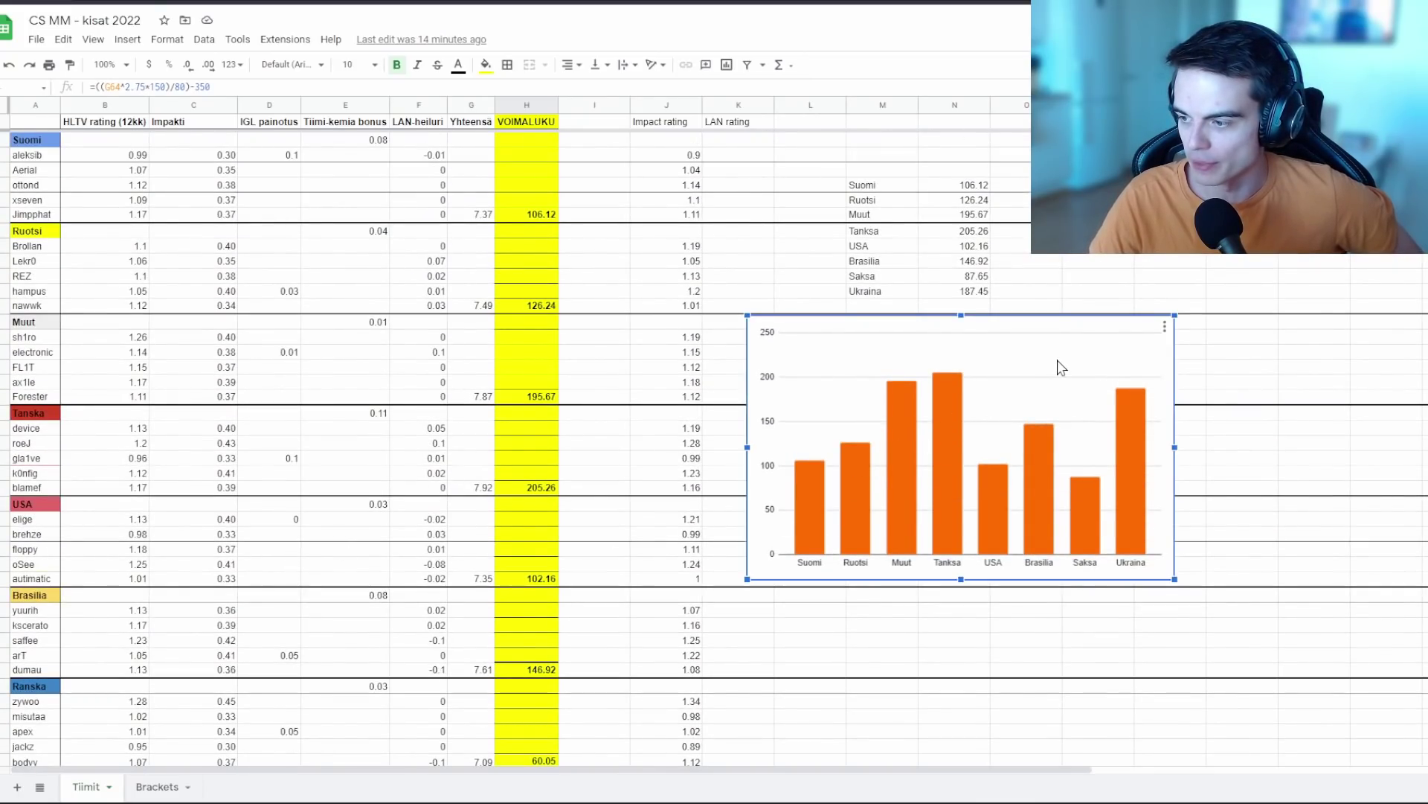
{"action": "left_click_drag", "start_coordinate": [1175, 580], "coordinate": [1424, 733]}
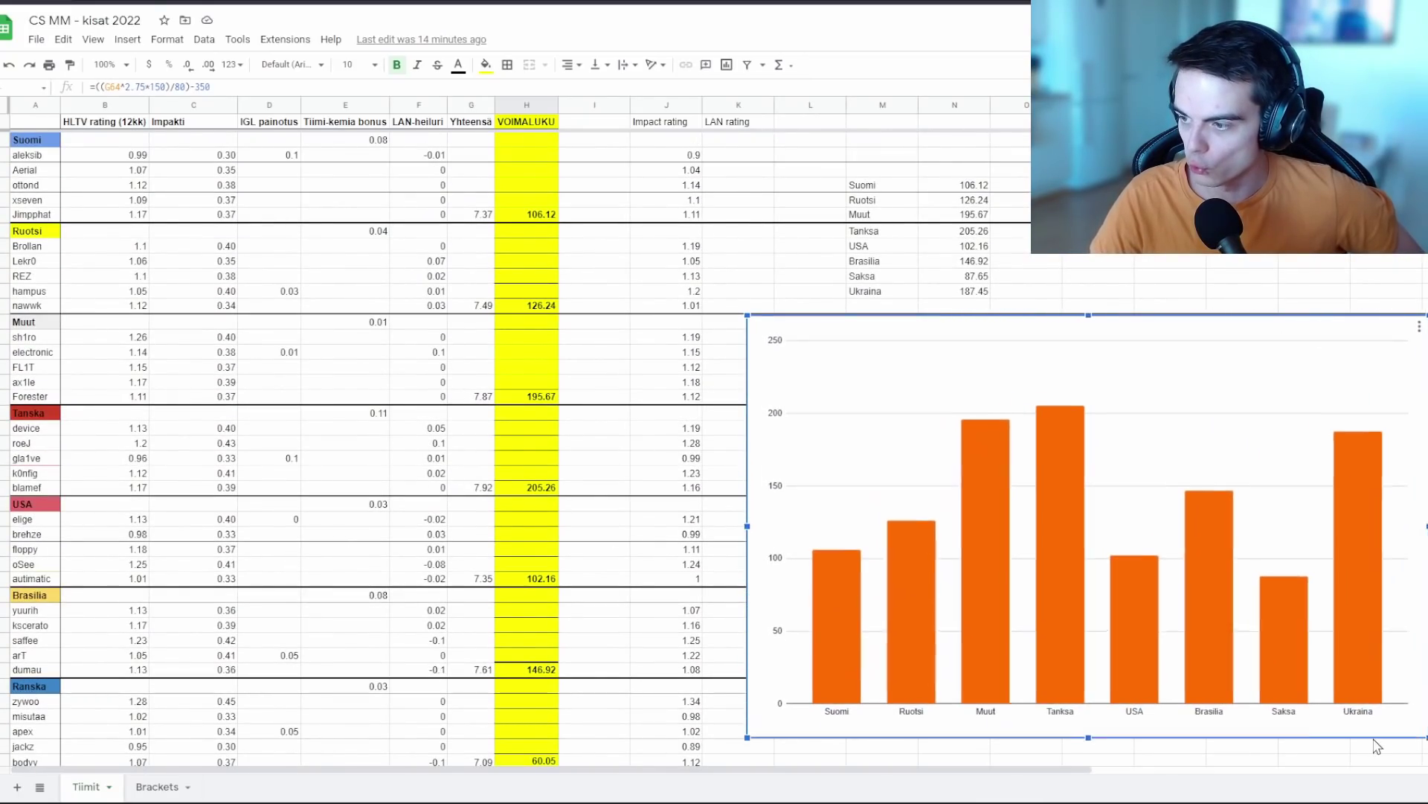
{"action": "left_click_drag", "start_coordinate": [1260, 440], "coordinate": [830, 282]}
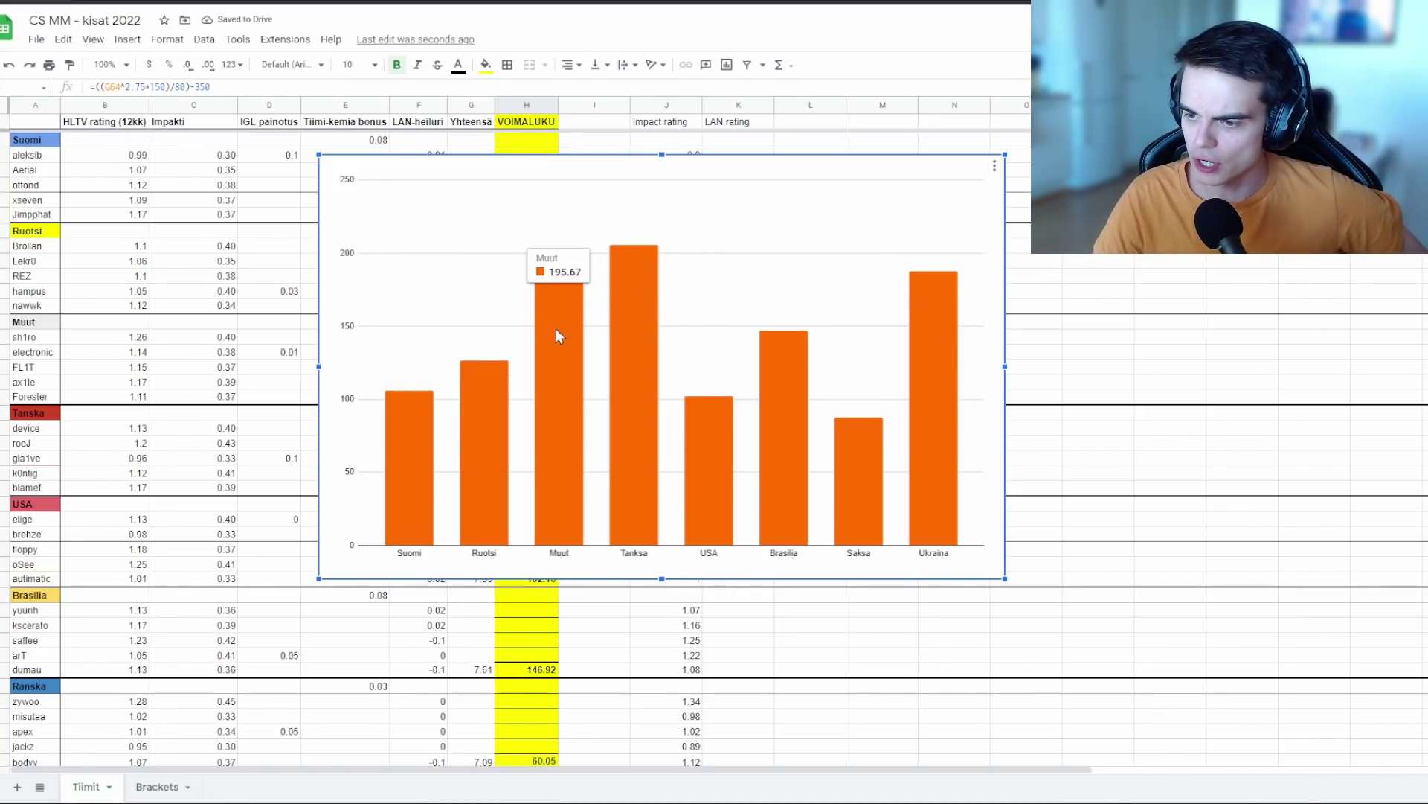
Step: Compare the teams' strength numbers in the column chart, including the Ukraina, Brasilia, Ruotsi and Saksa bars
{"action": "mouse_move", "coordinate": [925, 313]}
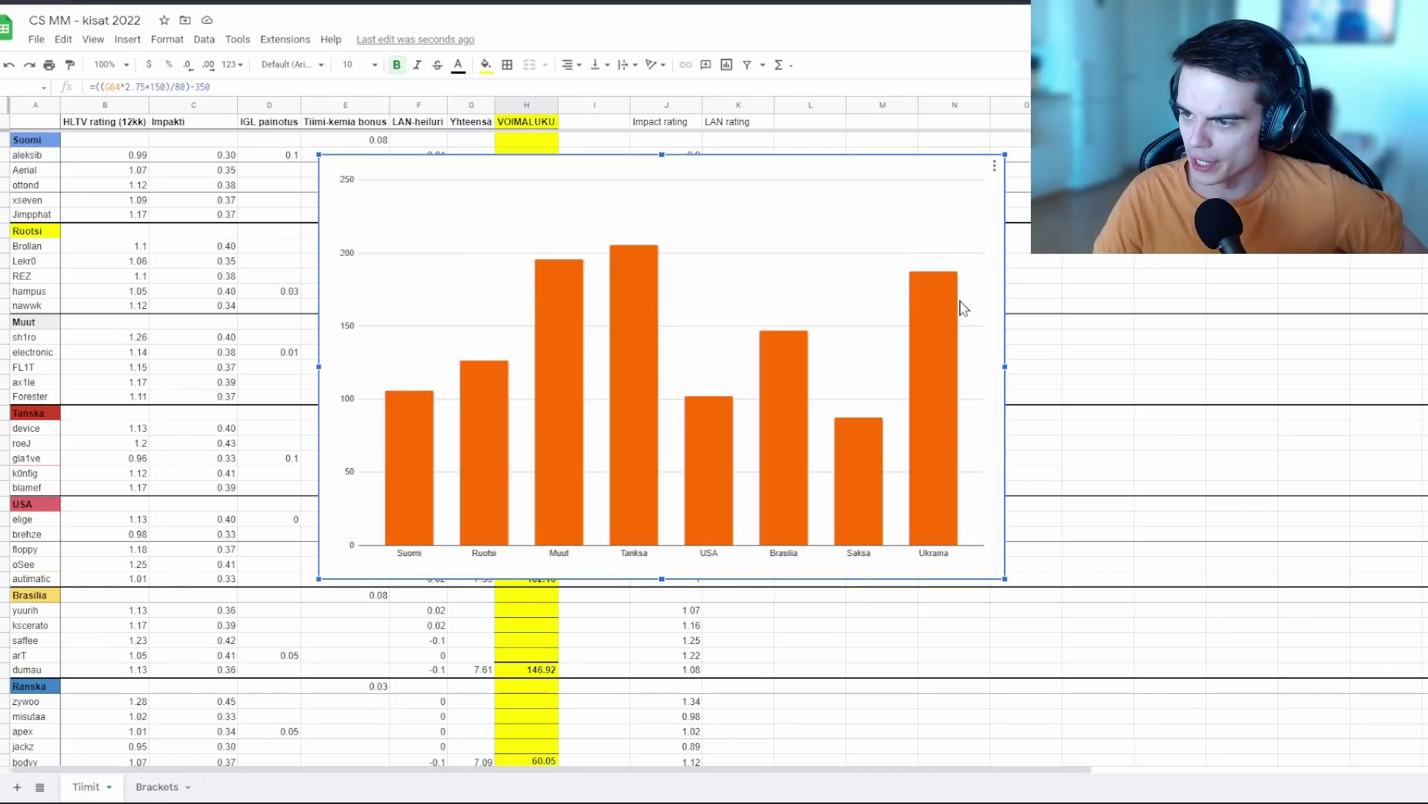
{"action": "mouse_move", "coordinate": [774, 367]}
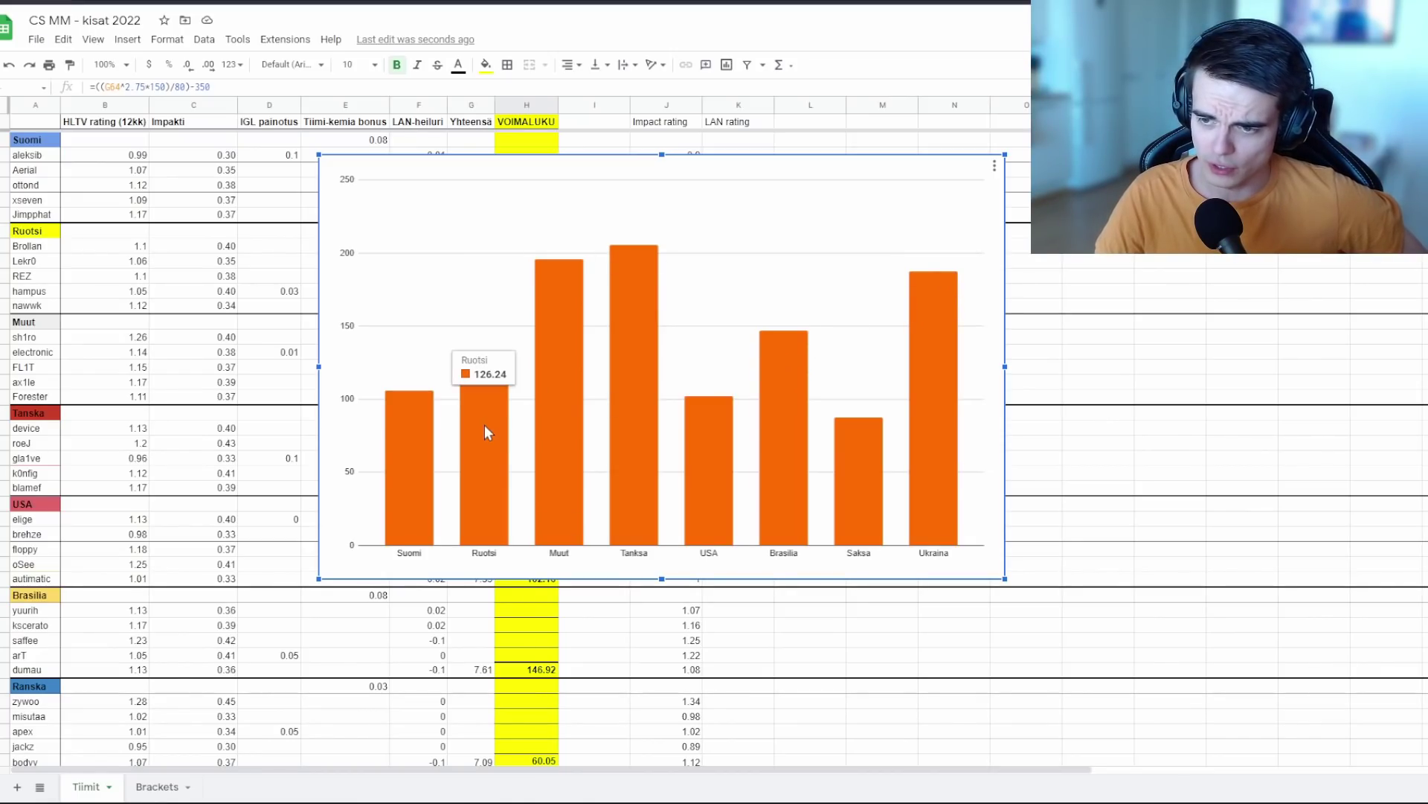
{"action": "mouse_move", "coordinate": [438, 445]}
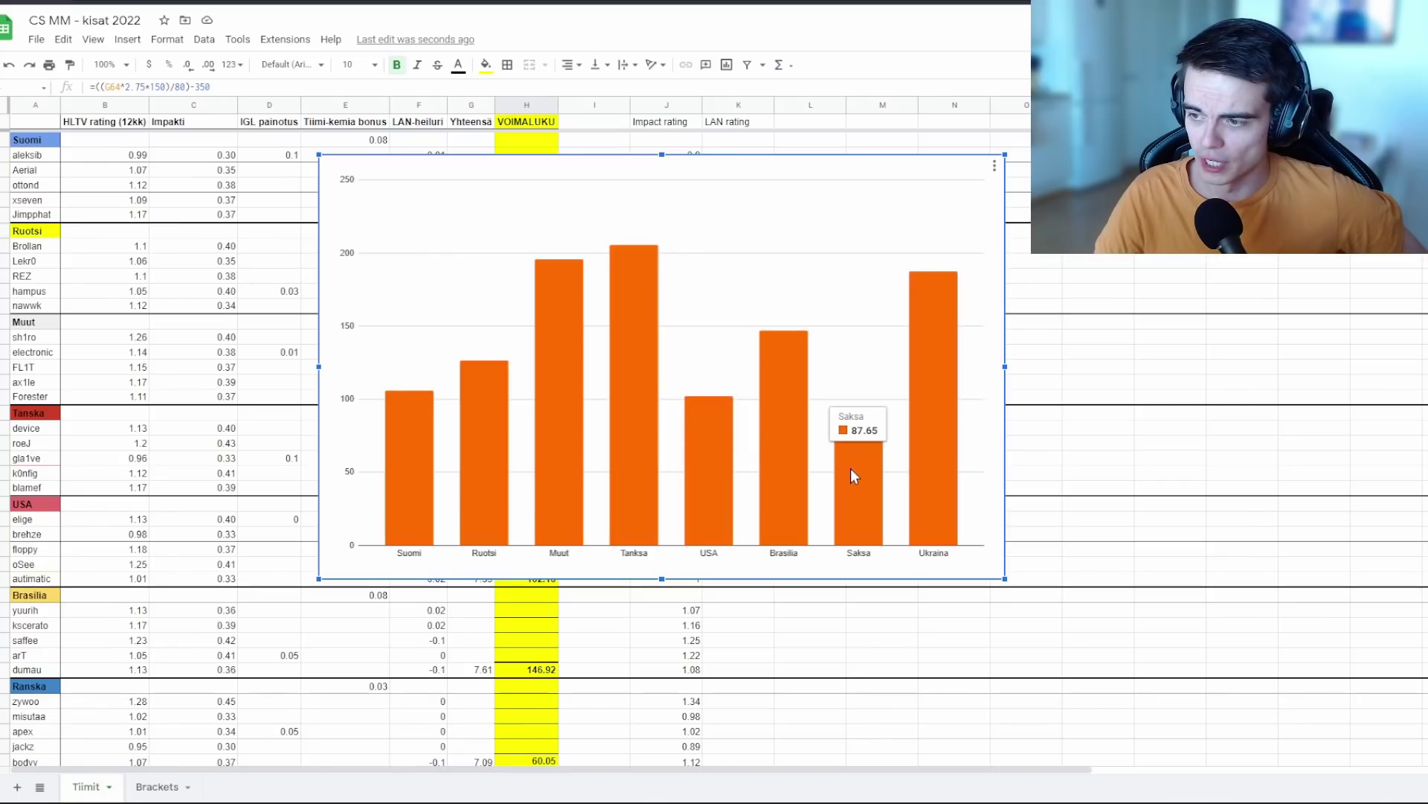
{"action": "mouse_move", "coordinate": [949, 467]}
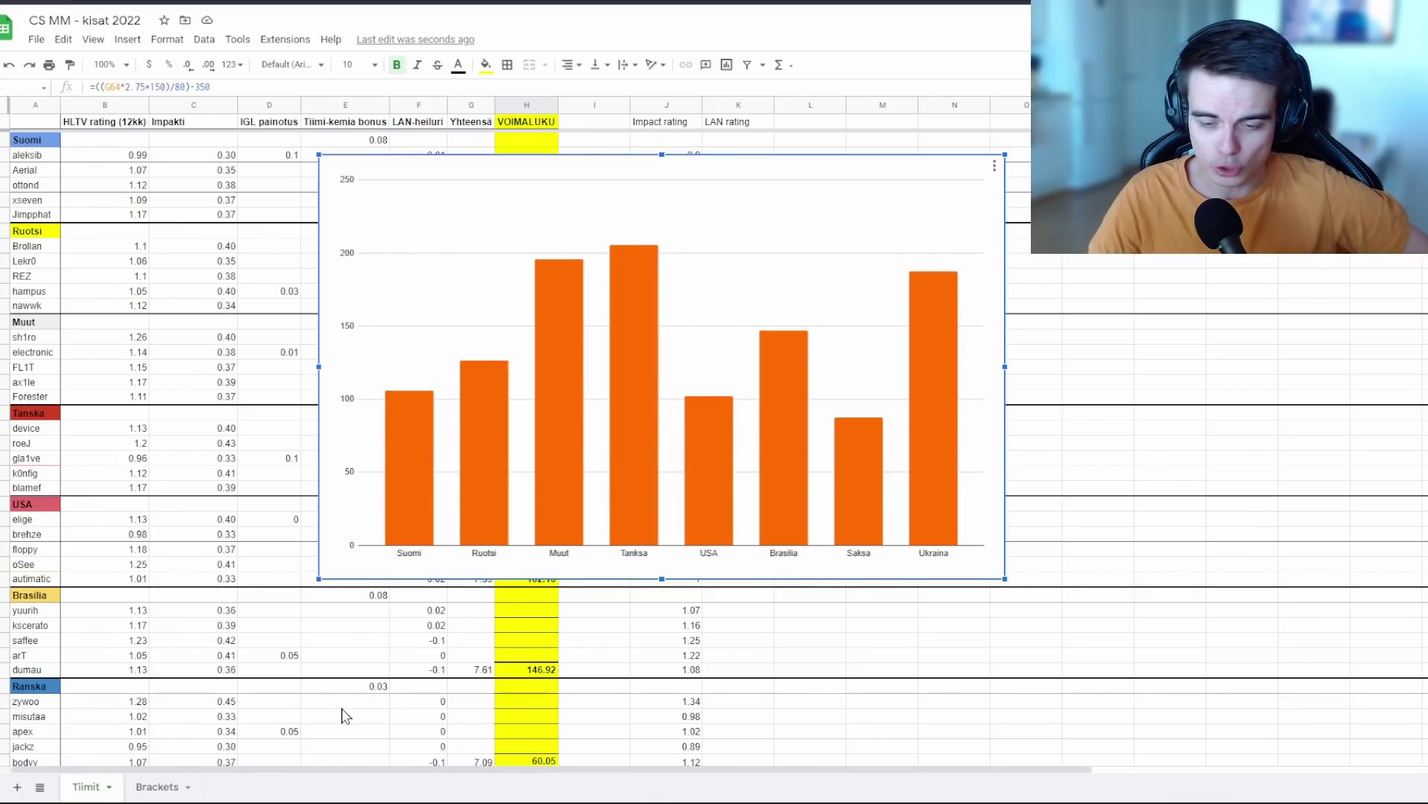
Step: Open the Brackets sheet and go through the four quarter-final pairings under Puolivälierät
{"action": "left_click", "coordinate": [157, 786]}
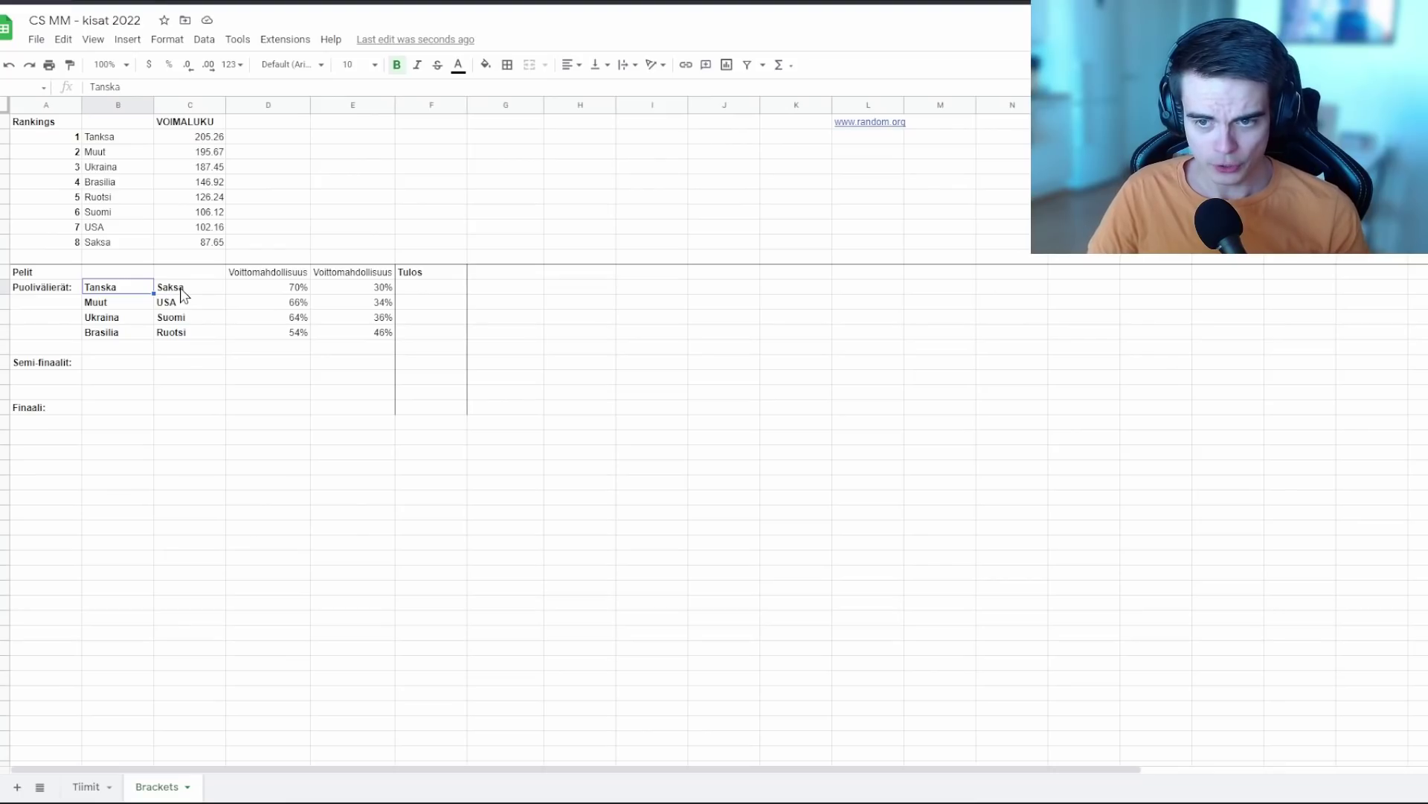
{"action": "left_click", "coordinate": [179, 294]}
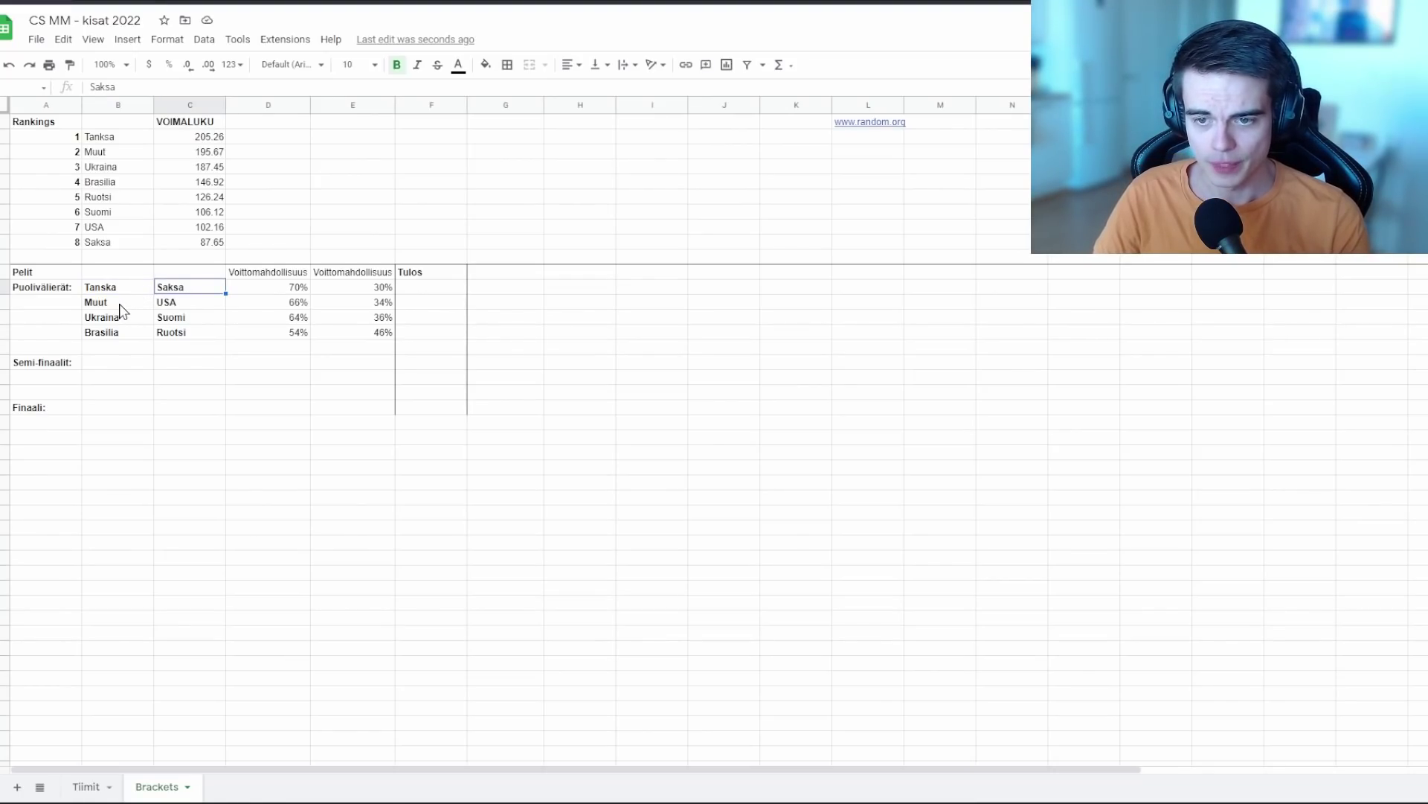
{"action": "left_click", "coordinate": [120, 305]}
{"action": "left_click", "coordinate": [186, 306]}
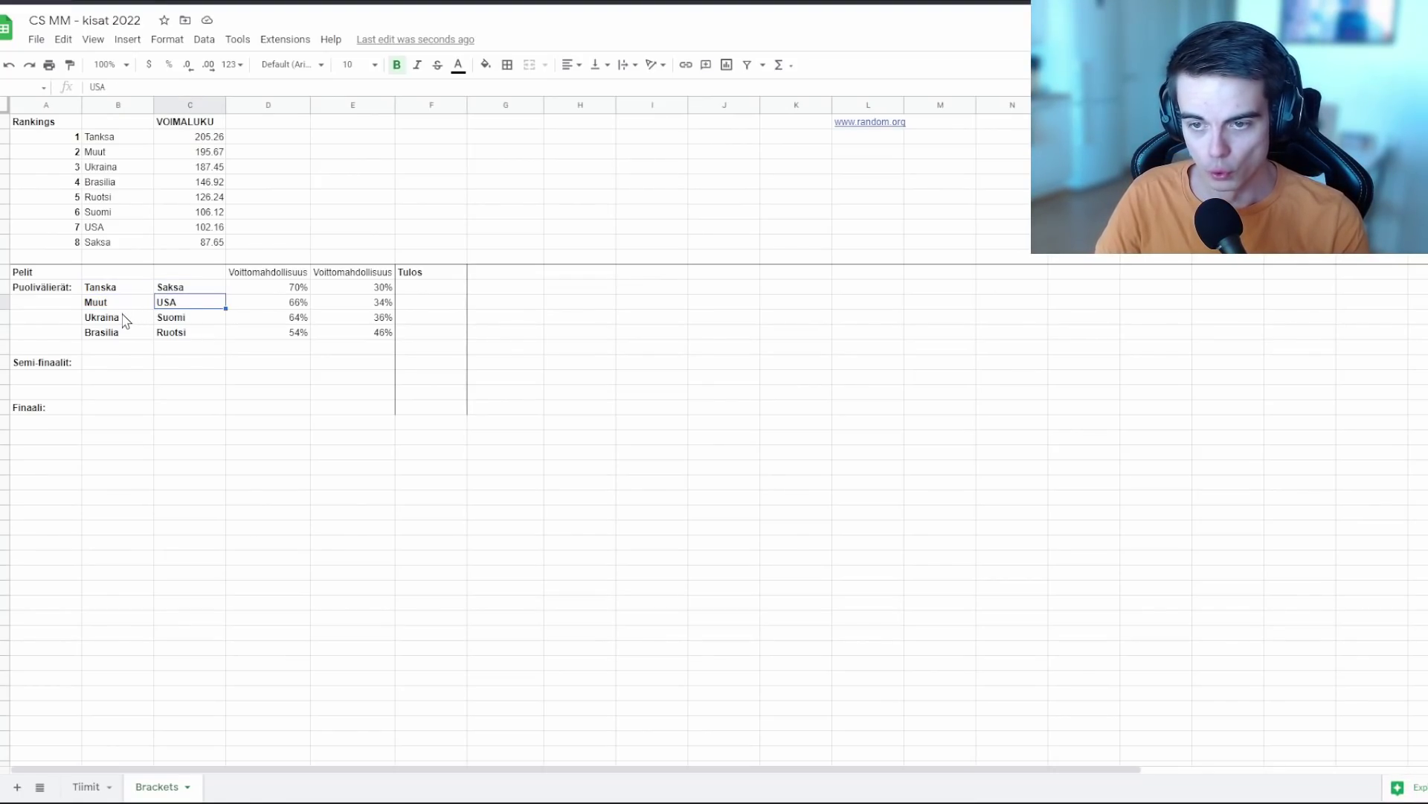
{"action": "left_click", "coordinate": [124, 319]}
{"action": "left_click", "coordinate": [184, 321]}
{"action": "left_click", "coordinate": [118, 332]}
{"action": "left_click", "coordinate": [175, 333]}
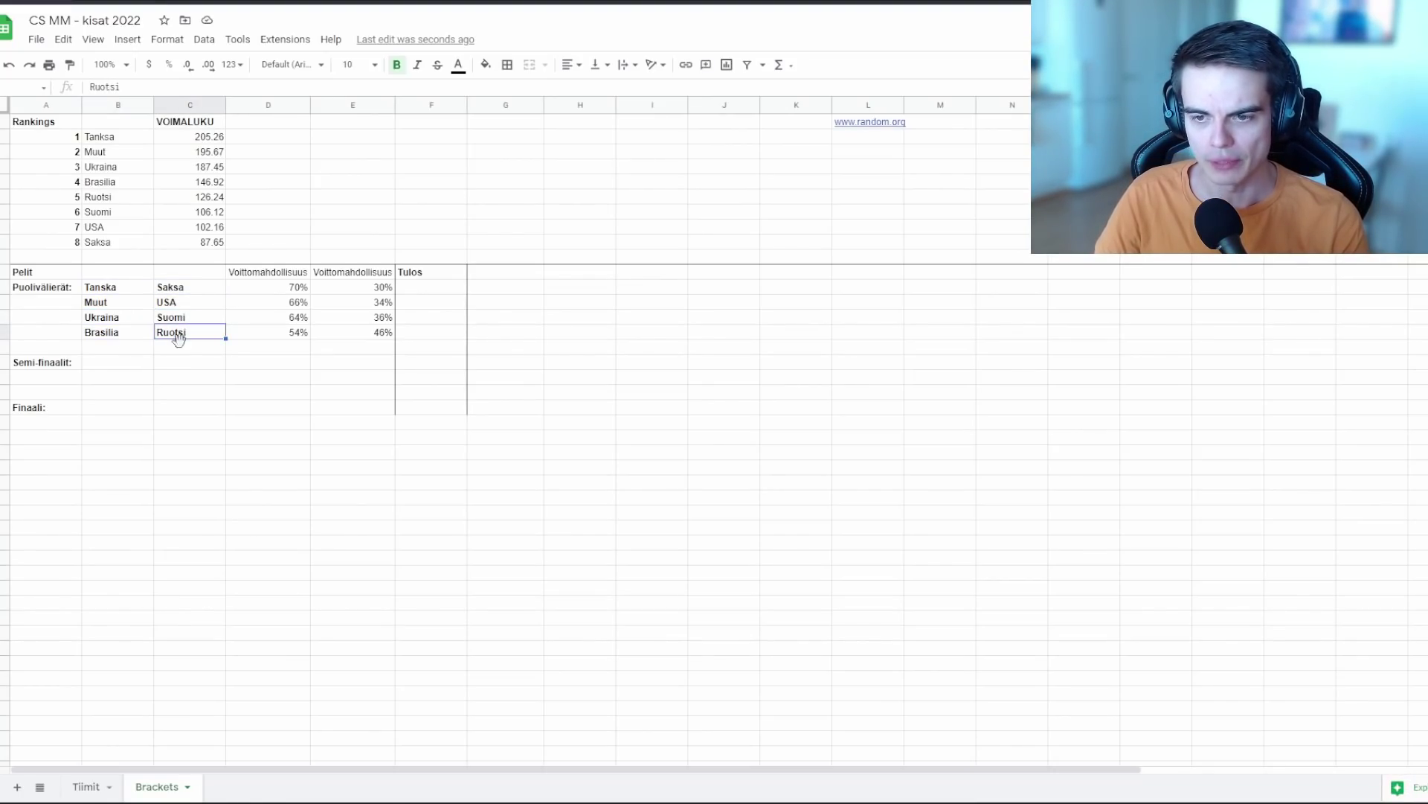
Step: Examine the Ukraina–Suomi quarter-final and both teams' Voittomahdollisuus percentages
{"action": "left_click", "coordinate": [184, 362]}
{"action": "left_click", "coordinate": [212, 319]}
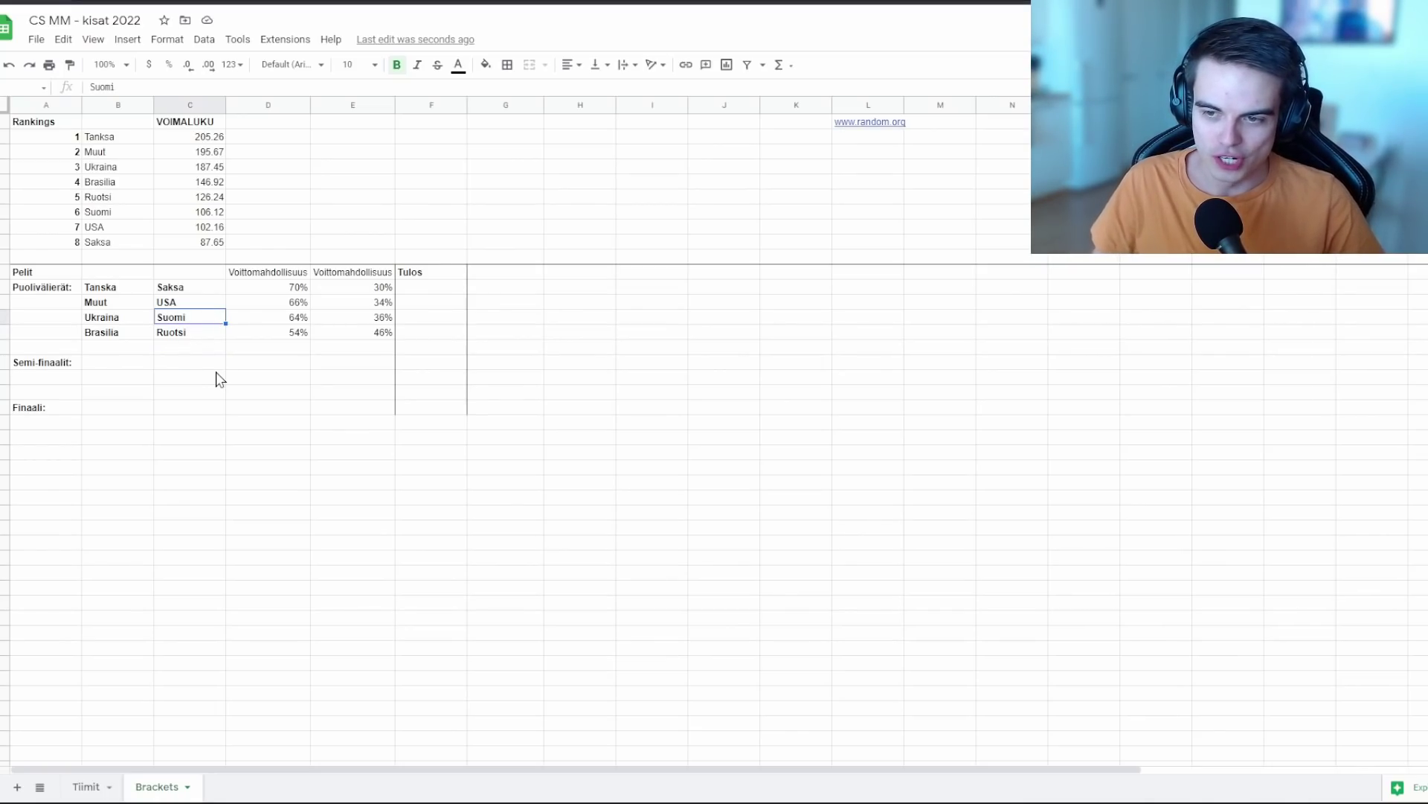
{"action": "left_click", "coordinate": [360, 319]}
{"action": "left_click", "coordinate": [305, 320]}
{"action": "left_click", "coordinate": [344, 326]}
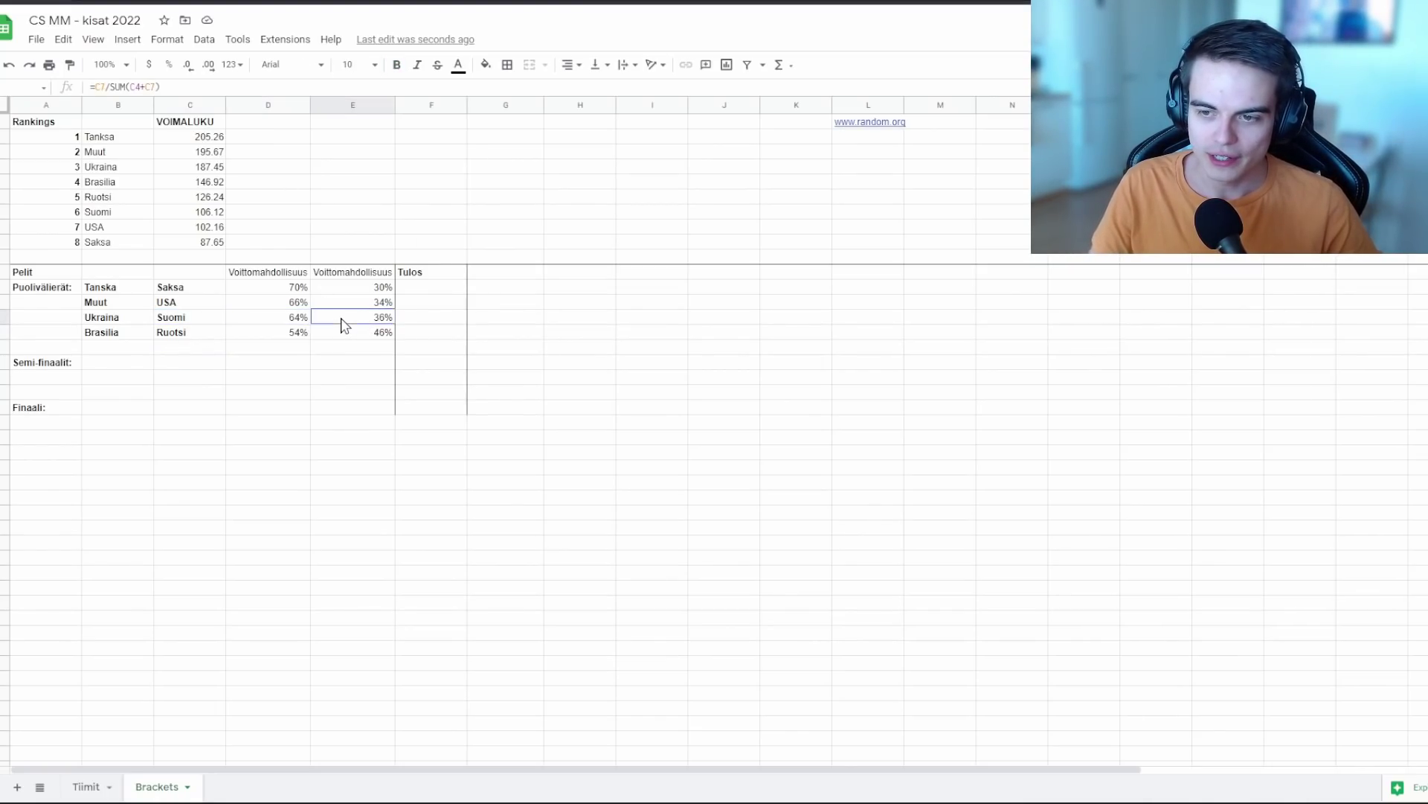
{"action": "left_click", "coordinate": [301, 319]}
{"action": "left_click", "coordinate": [195, 332]}
{"action": "left_click", "coordinate": [192, 323]}
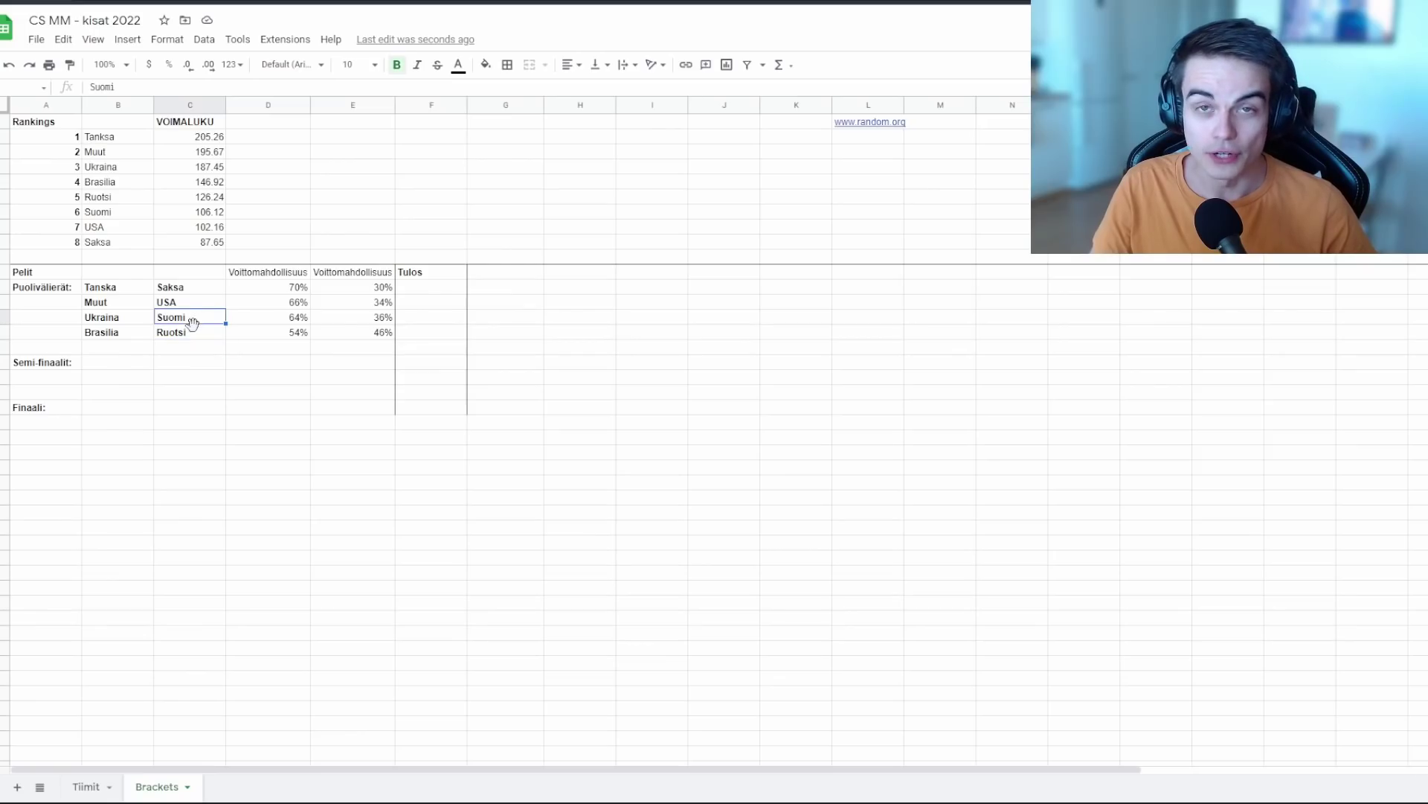
Step: Look over the higher-ranked quarter-final teams Tanska, Muut, Ukraina and Brasilia in the Pelit table
{"action": "left_click", "coordinate": [136, 321]}
{"action": "left_click", "coordinate": [125, 291]}
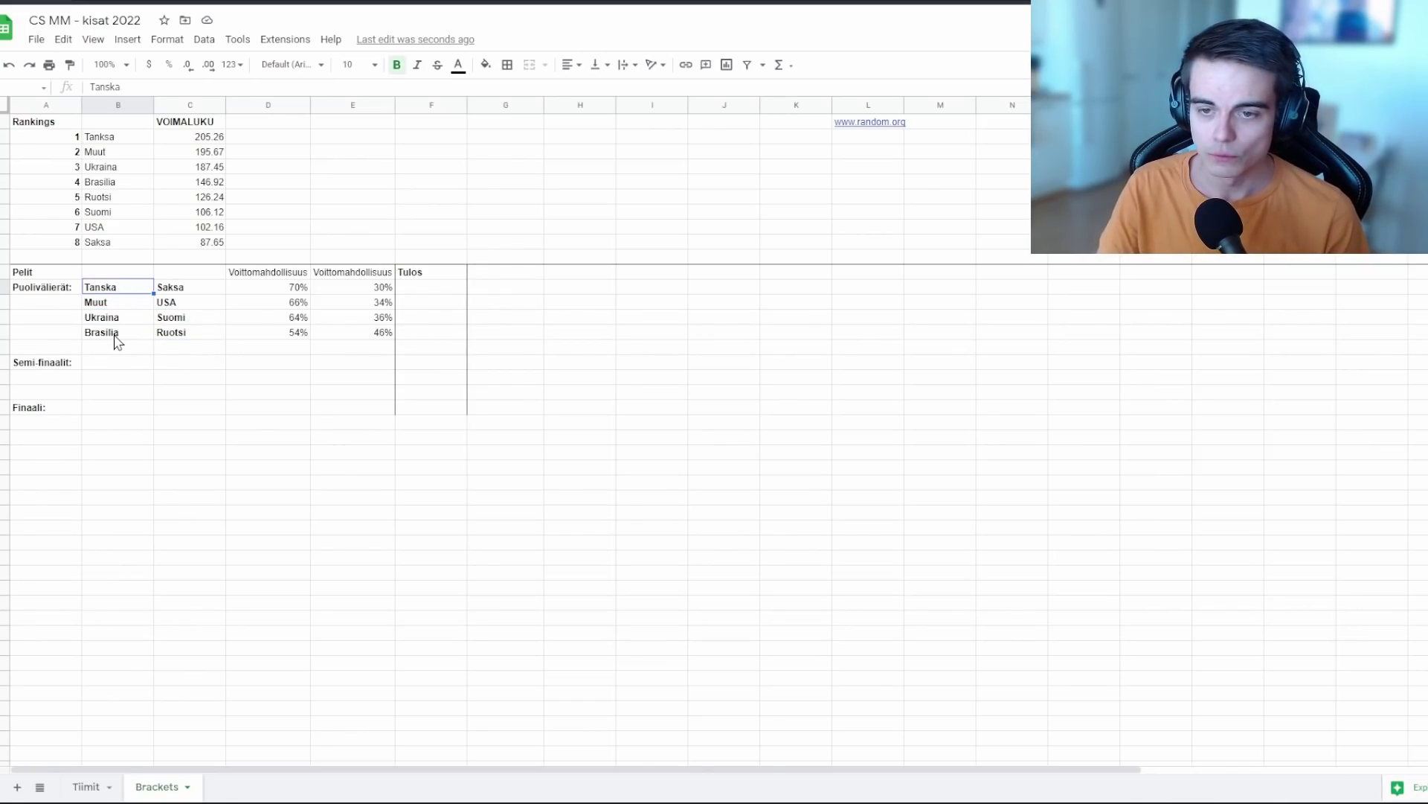
{"action": "left_click", "coordinate": [115, 335]}
{"action": "left_click", "coordinate": [116, 305]}
{"action": "left_click", "coordinate": [130, 348]}
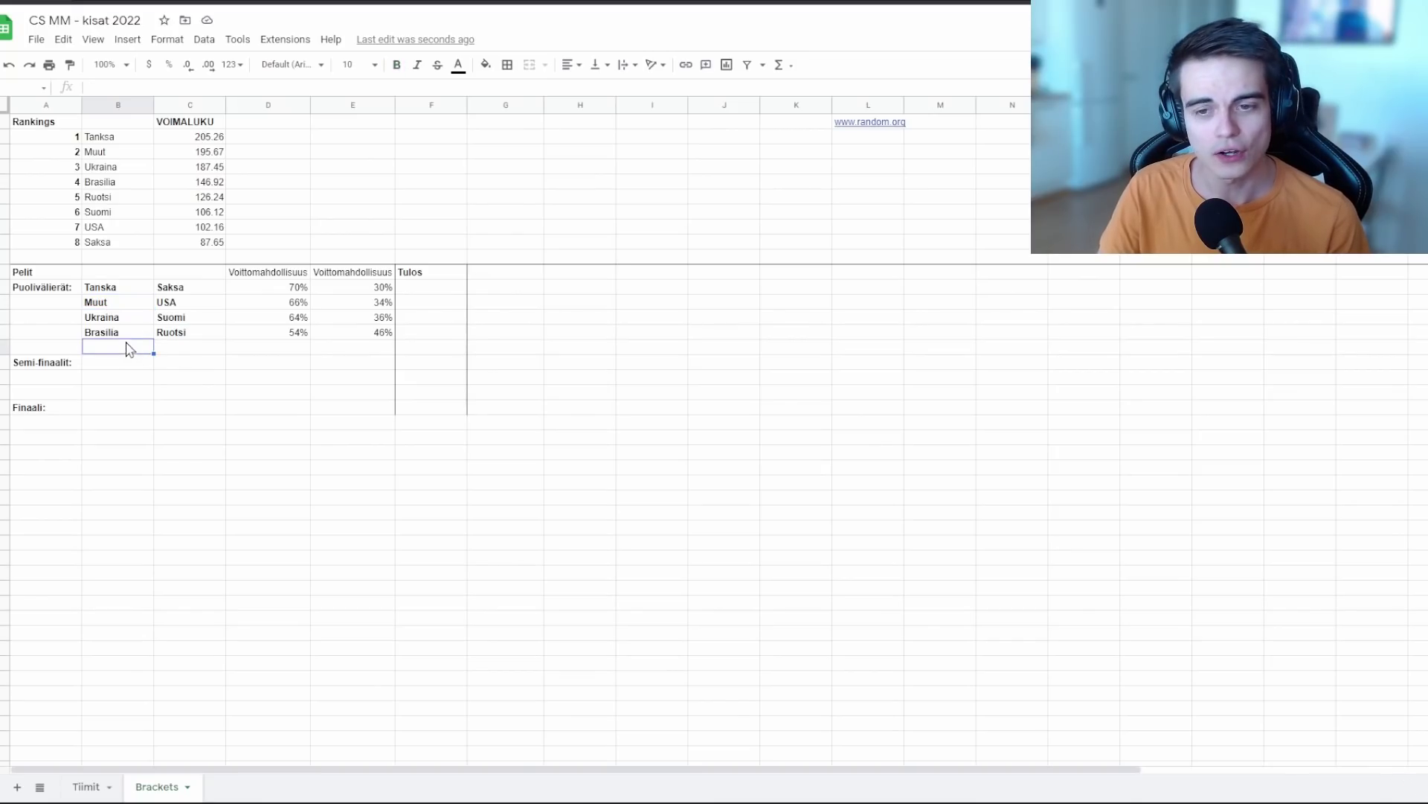
{"action": "left_click", "coordinate": [126, 310]}
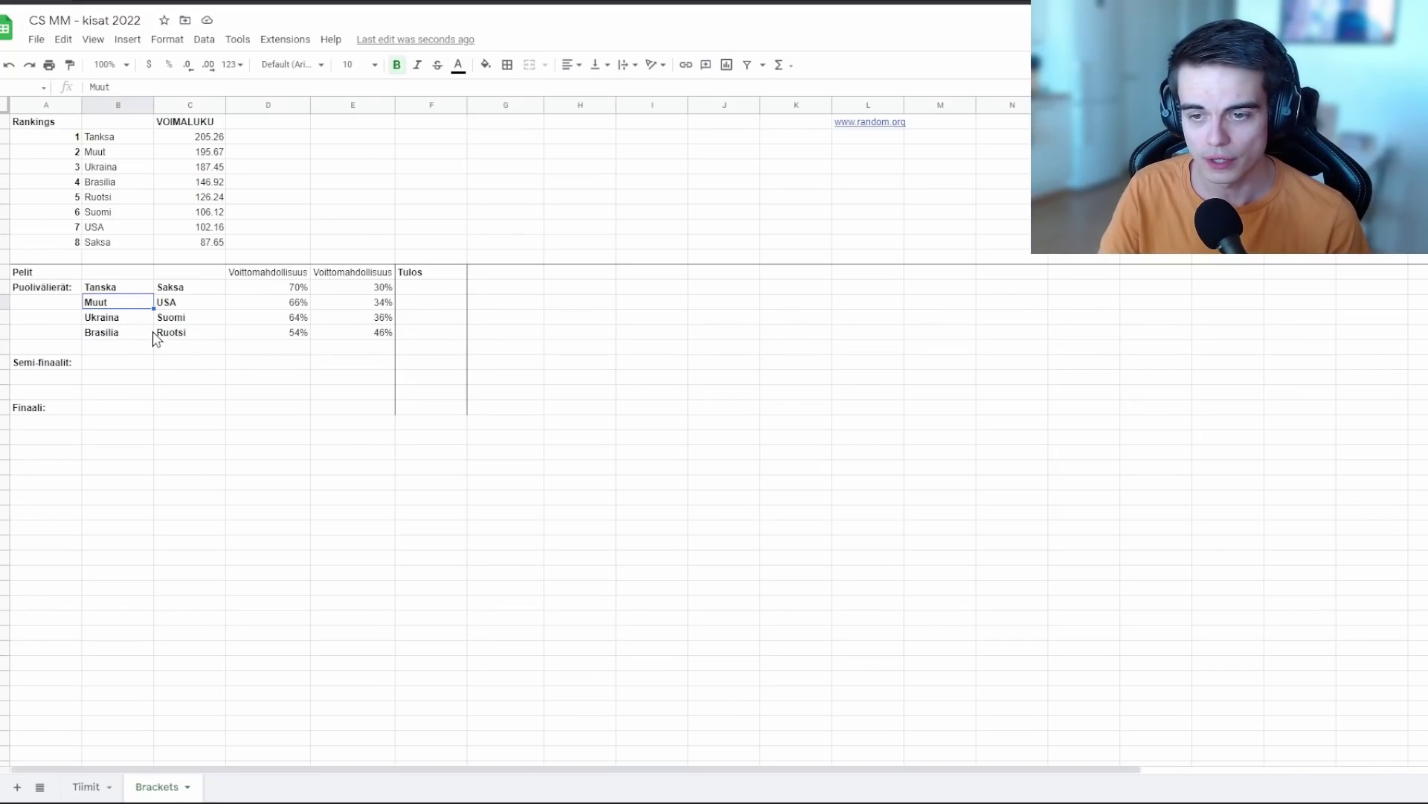
{"action": "left_click", "coordinate": [132, 319]}
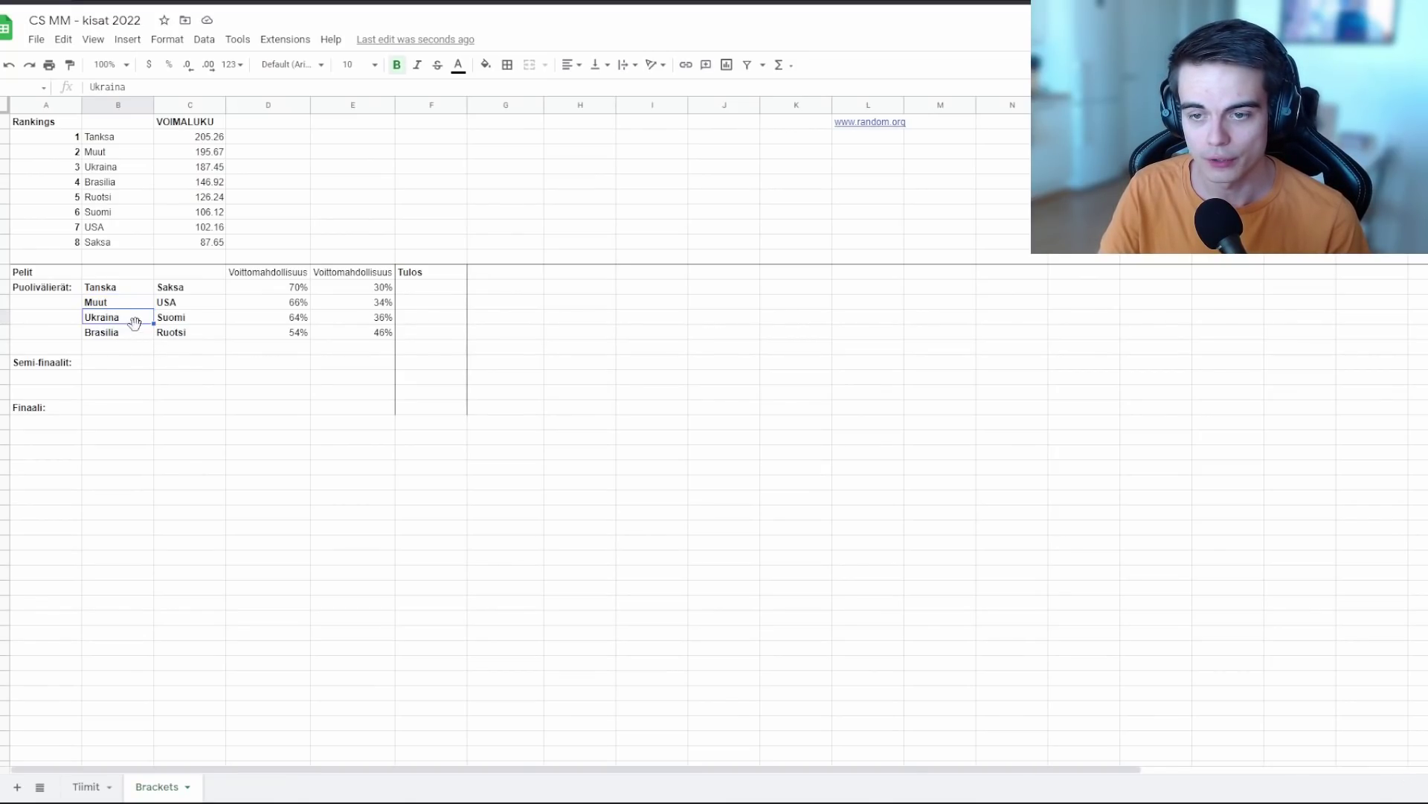
{"action": "left_click", "coordinate": [146, 335]}
{"action": "left_click", "coordinate": [144, 352]}
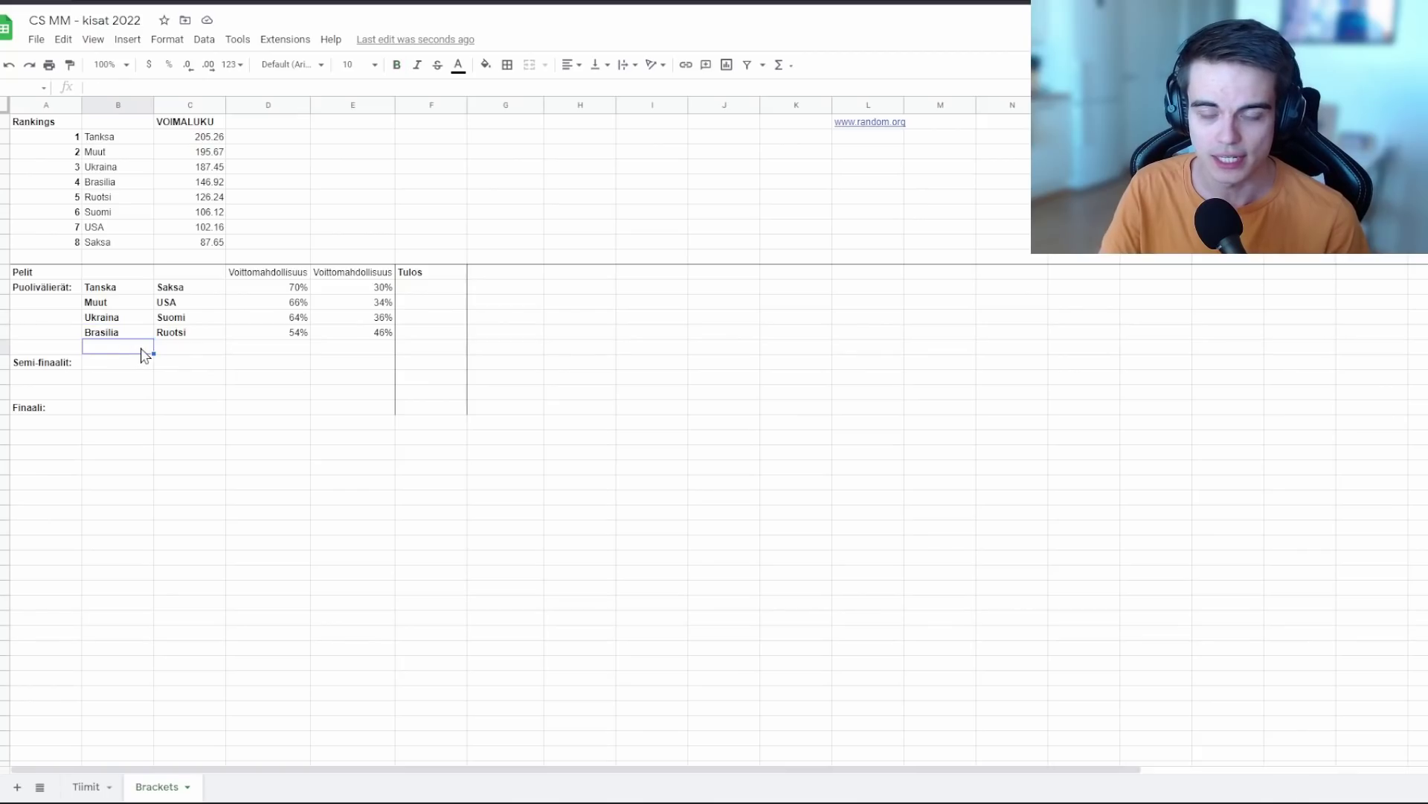
{"action": "left_click", "coordinate": [177, 355]}
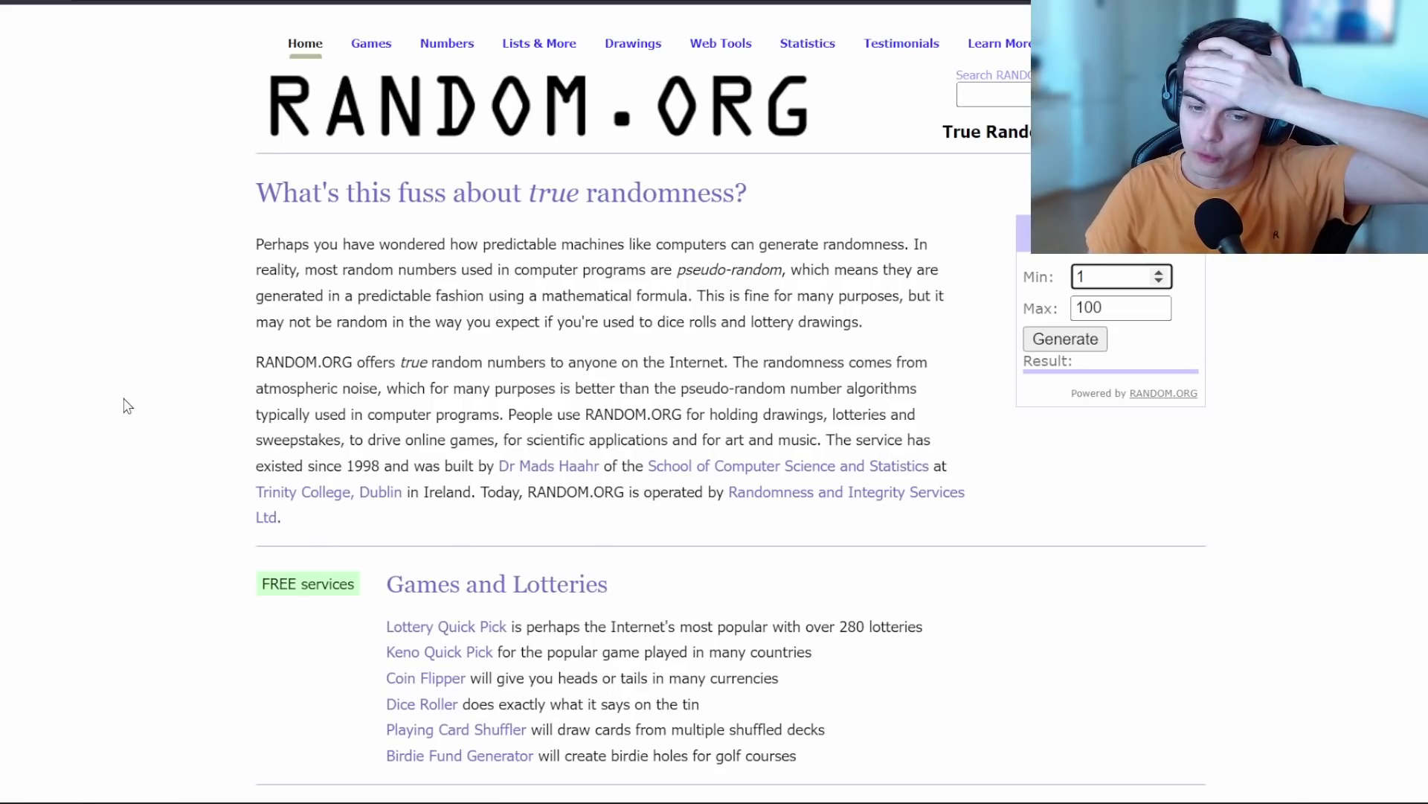
Step: Try setting the RANDOM.ORG generator's maximum to 500
{"action": "key", "text": "Tab"}
{"action": "type", "text": "500"}
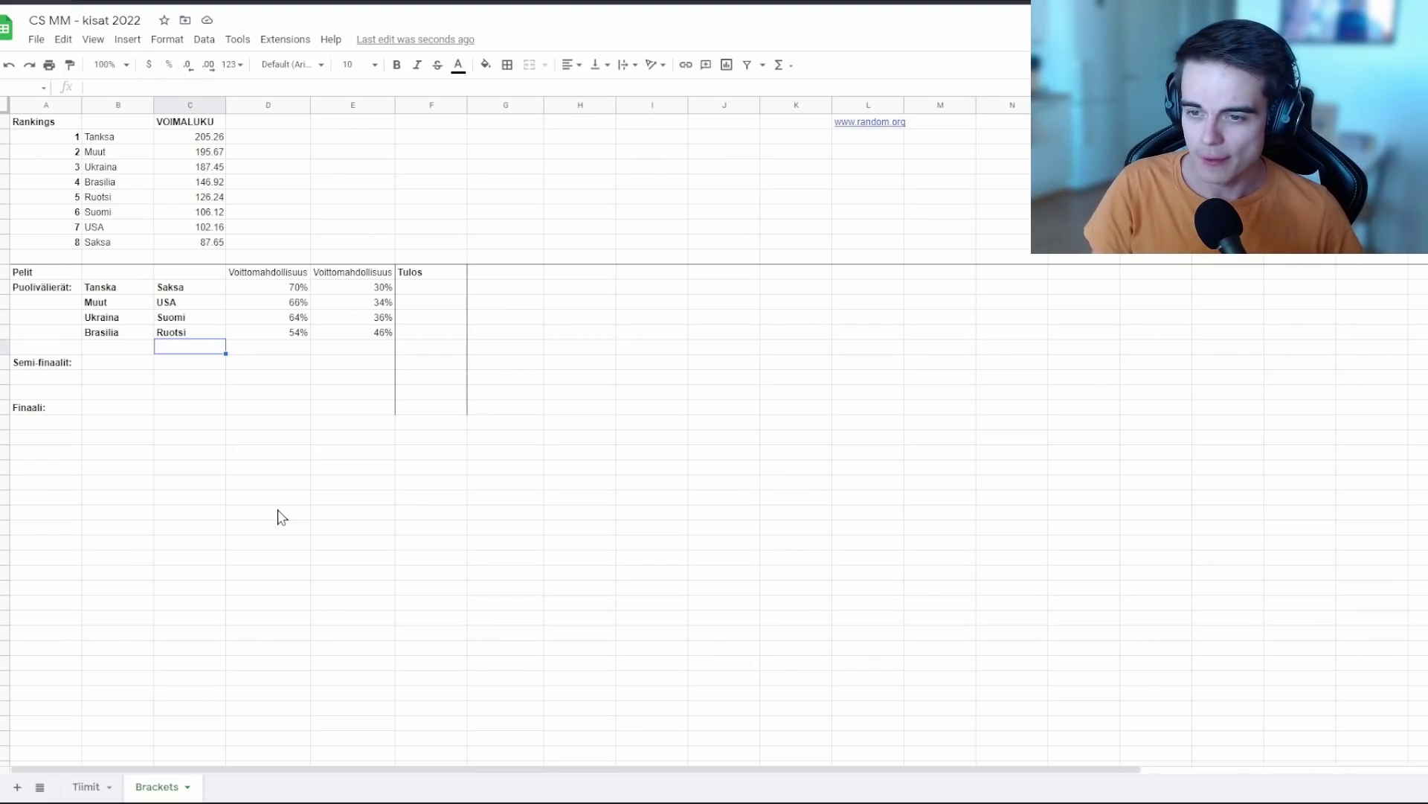
Step: Check the Voittomahdollisuus percentages of Tanska and Saksa in the first quarter-final
{"action": "left_click", "coordinate": [243, 348]}
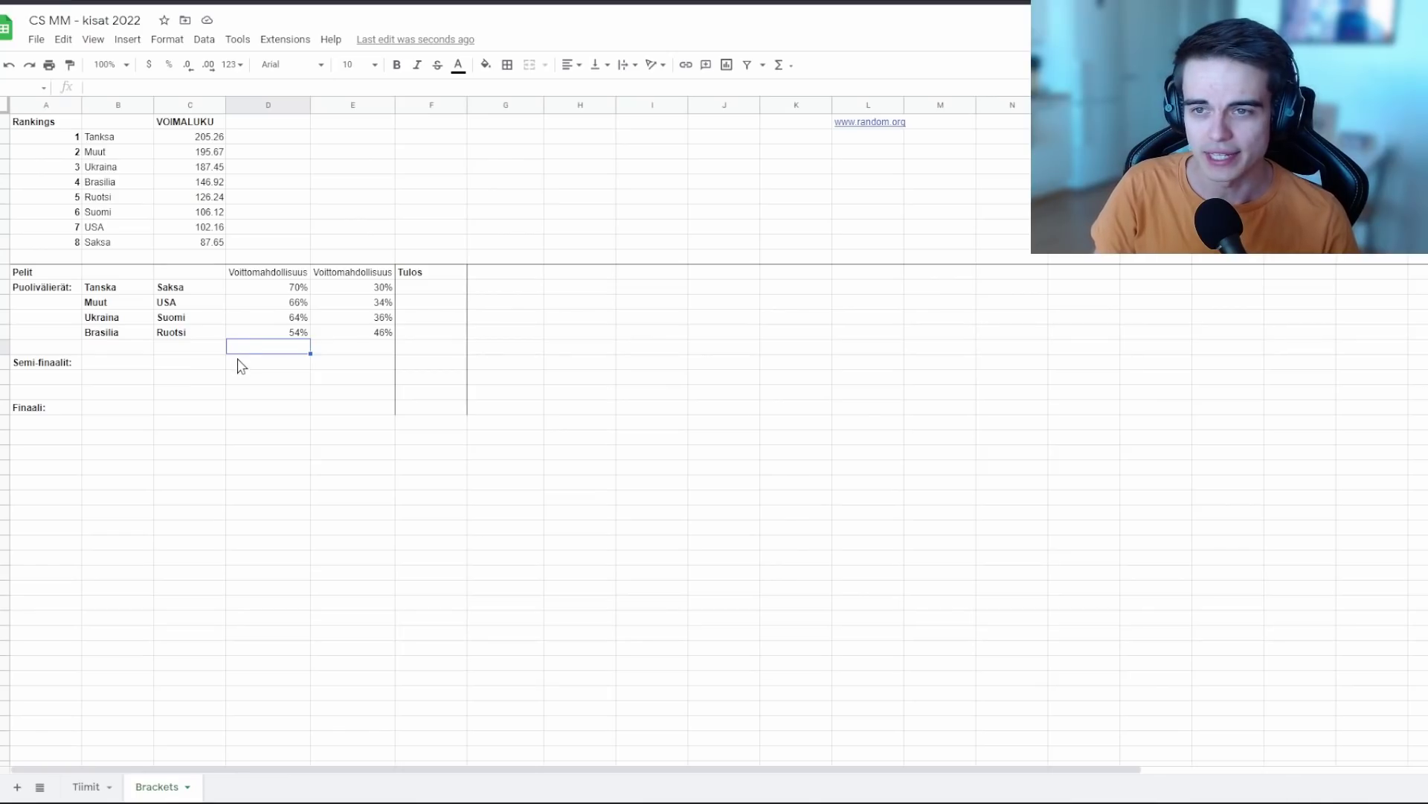
{"action": "left_click", "coordinate": [275, 290]}
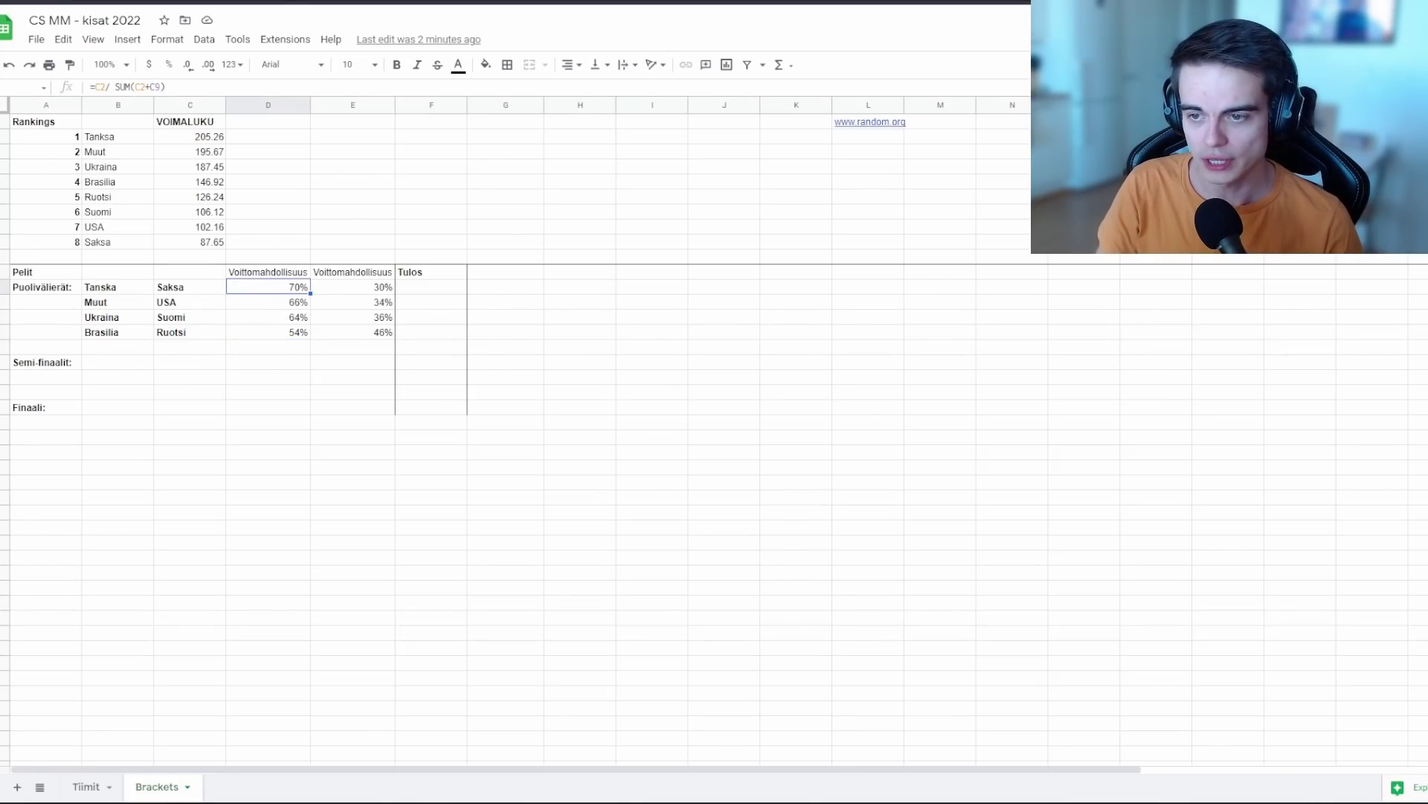
{"action": "left_click", "coordinate": [362, 292]}
{"action": "left_click", "coordinate": [286, 294]}
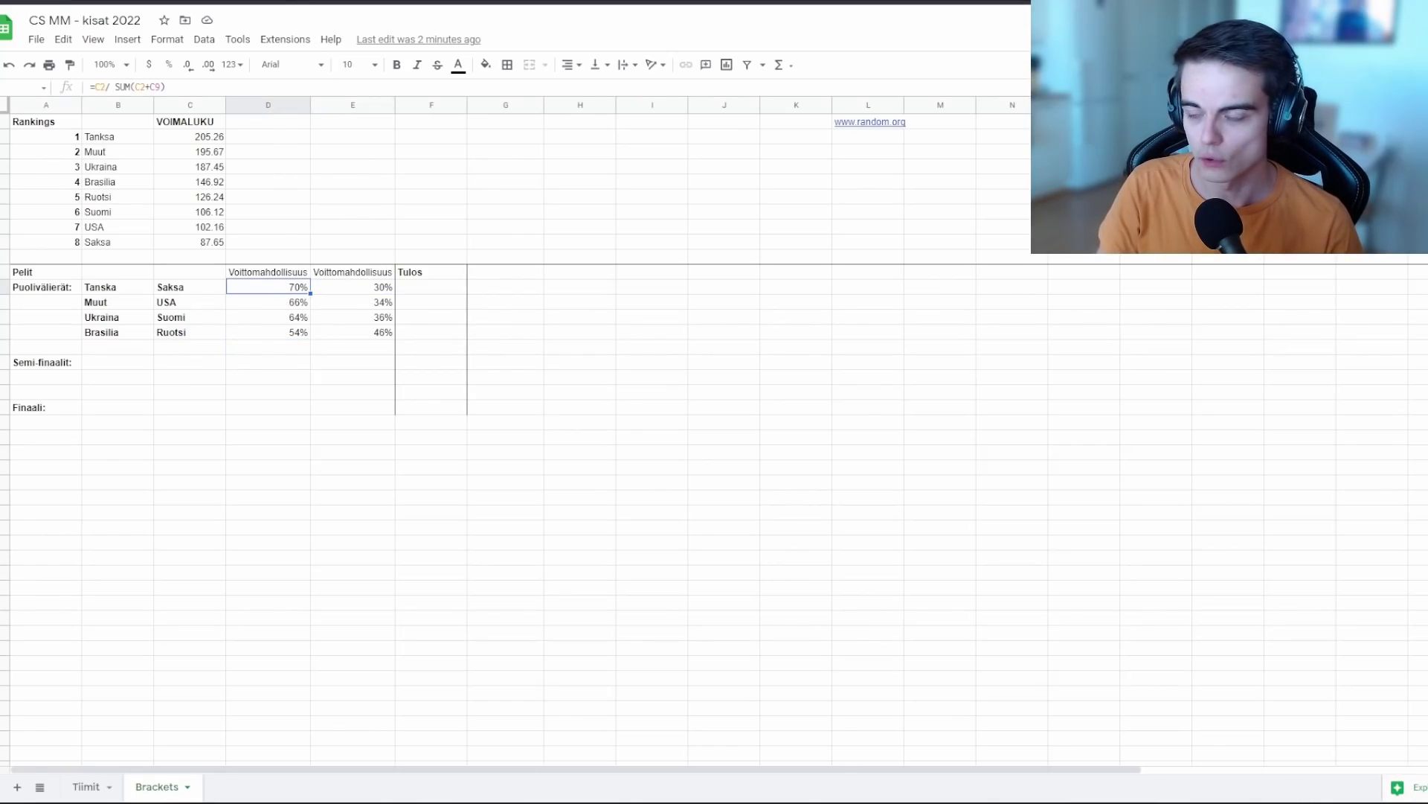
Step: Switch to RANDOM.ORG and generate a random number between 1 and 100 for the Tanska–Saksa match
{"action": "key", "text": "ctrl+Tab"}
{"action": "left_click", "coordinate": [1096, 339]}
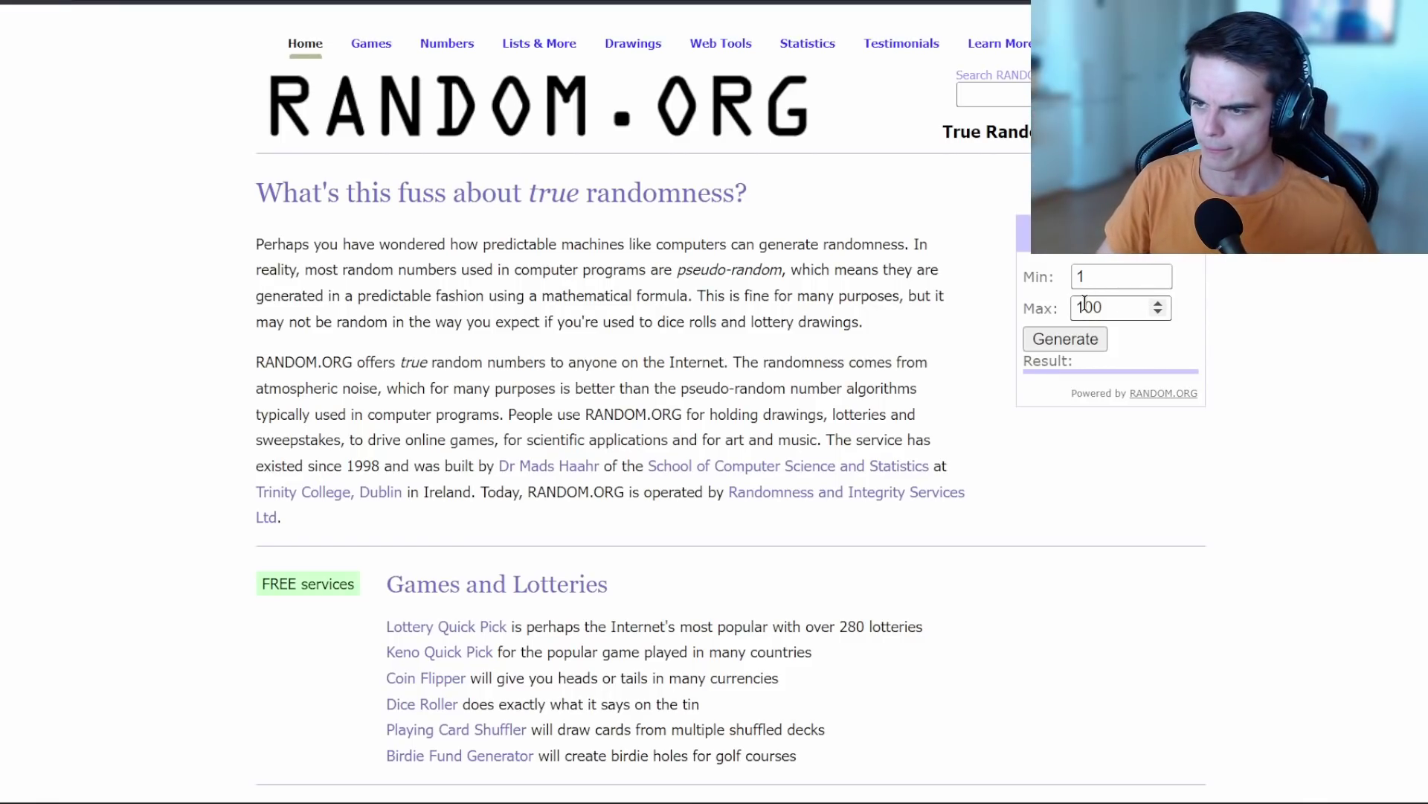
{"action": "left_click", "coordinate": [1097, 341]}
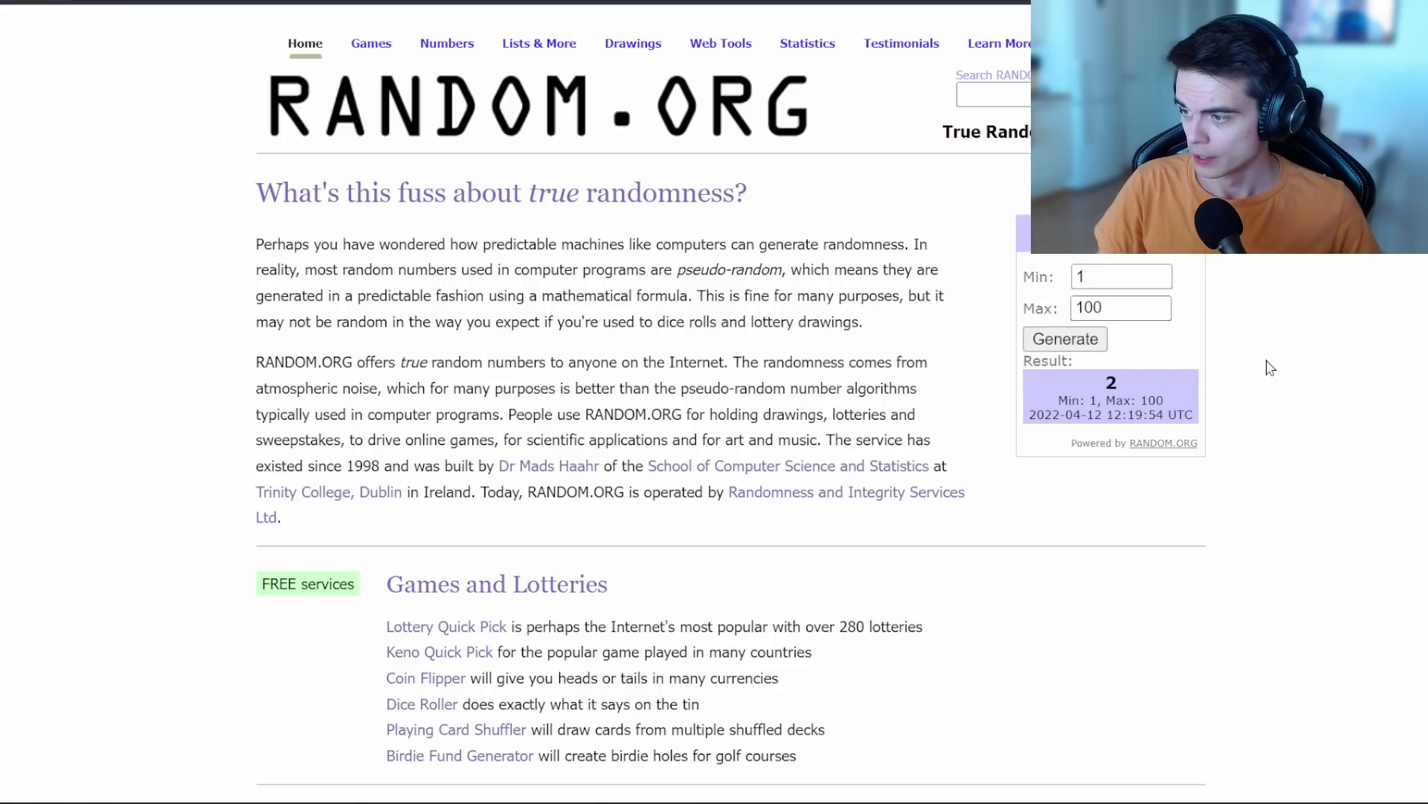
Step: Return to the Brackets sheet and enter 1-0 as the Tulos of the Tanska–Saksa quarter-final
{"action": "key", "text": "ctrl+Tab"}
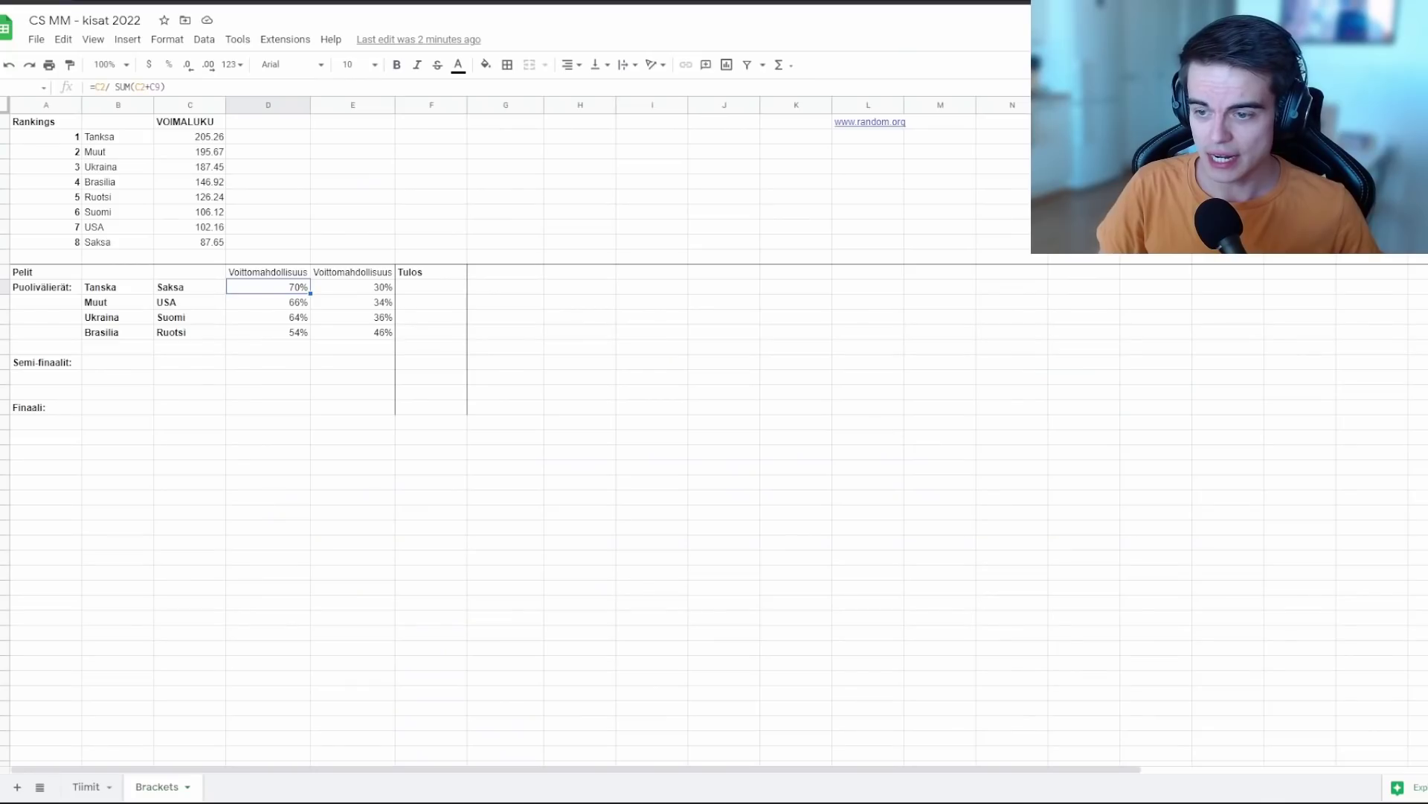
{"action": "left_click", "coordinate": [446, 290]}
{"action": "type", "text": "1-0"}
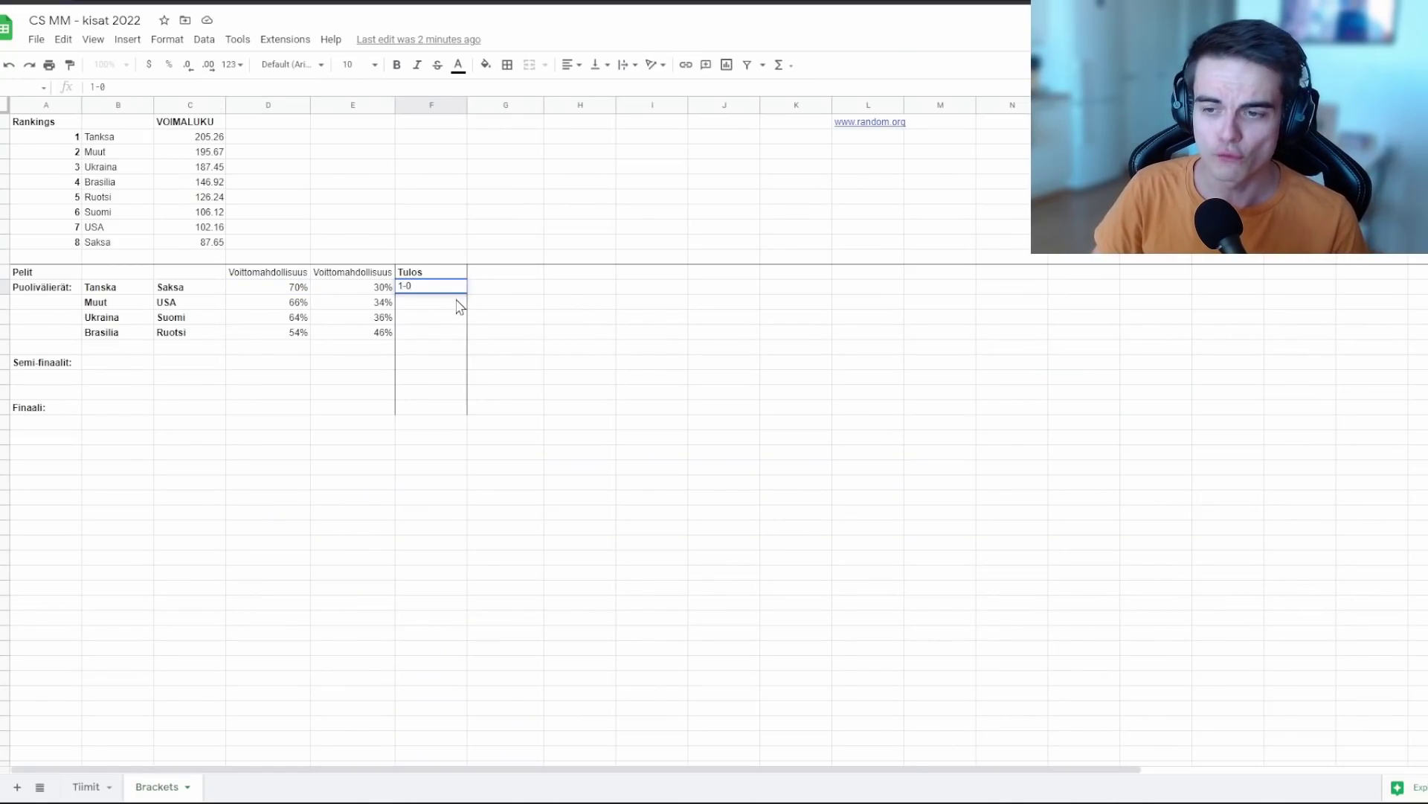
{"action": "key", "text": "Return"}
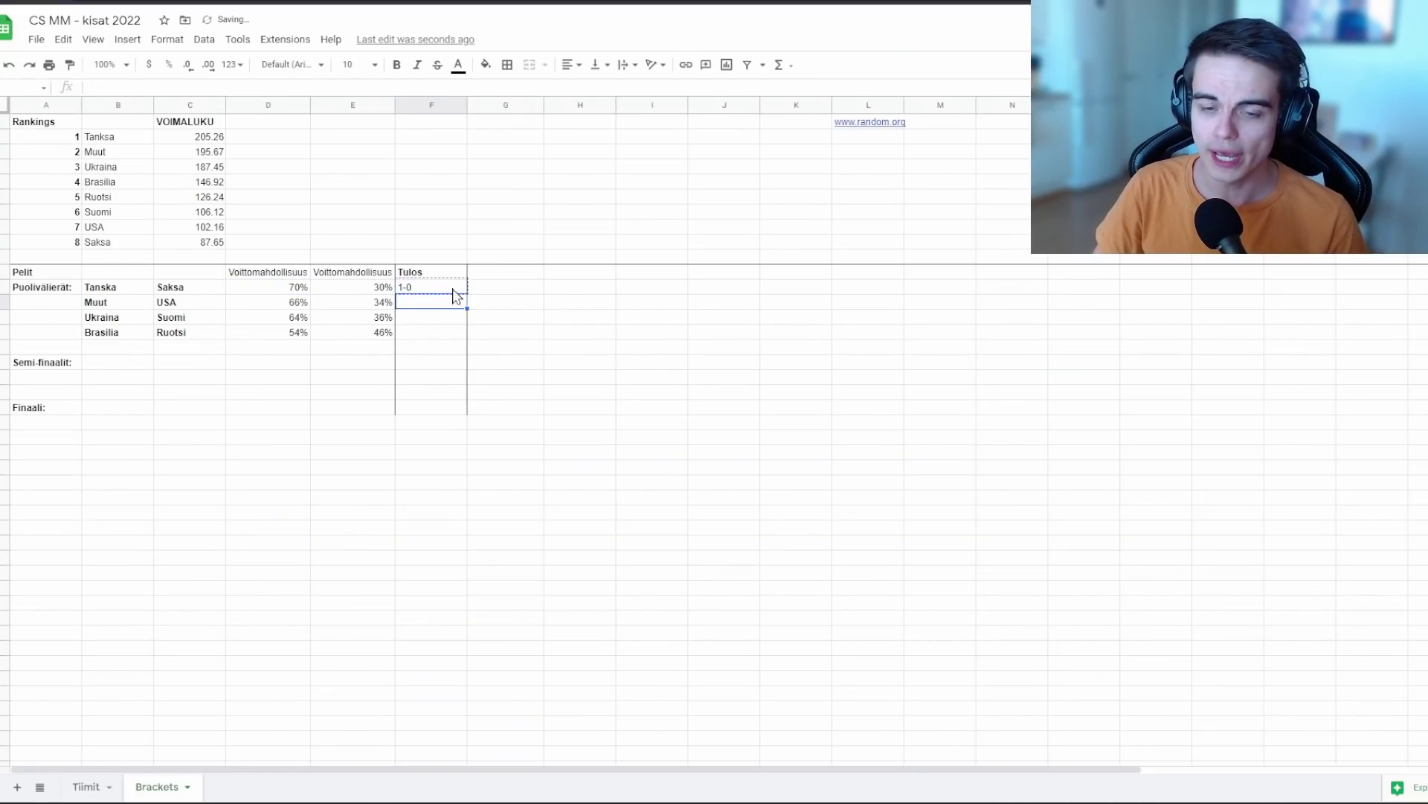
Step: Undo the last Tulos entry and re-enter 1-0 for the Tanska–Saksa quarter-final
{"action": "key", "text": "ctrl+z"}
{"action": "left_click", "coordinate": [527, 311]}
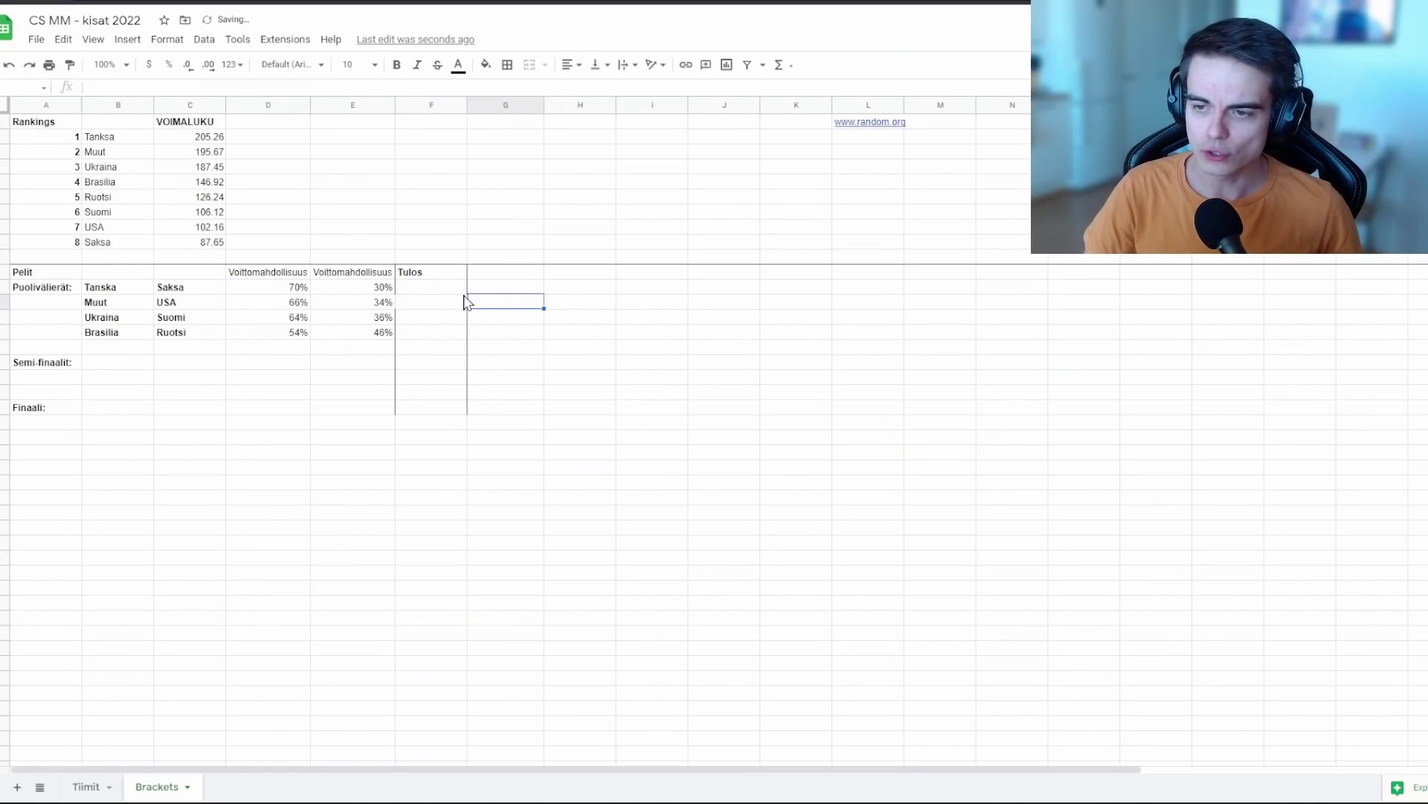
{"action": "left_click", "coordinate": [449, 292]}
{"action": "type", "text": "1-0"}
{"action": "left_click", "coordinate": [485, 307]}
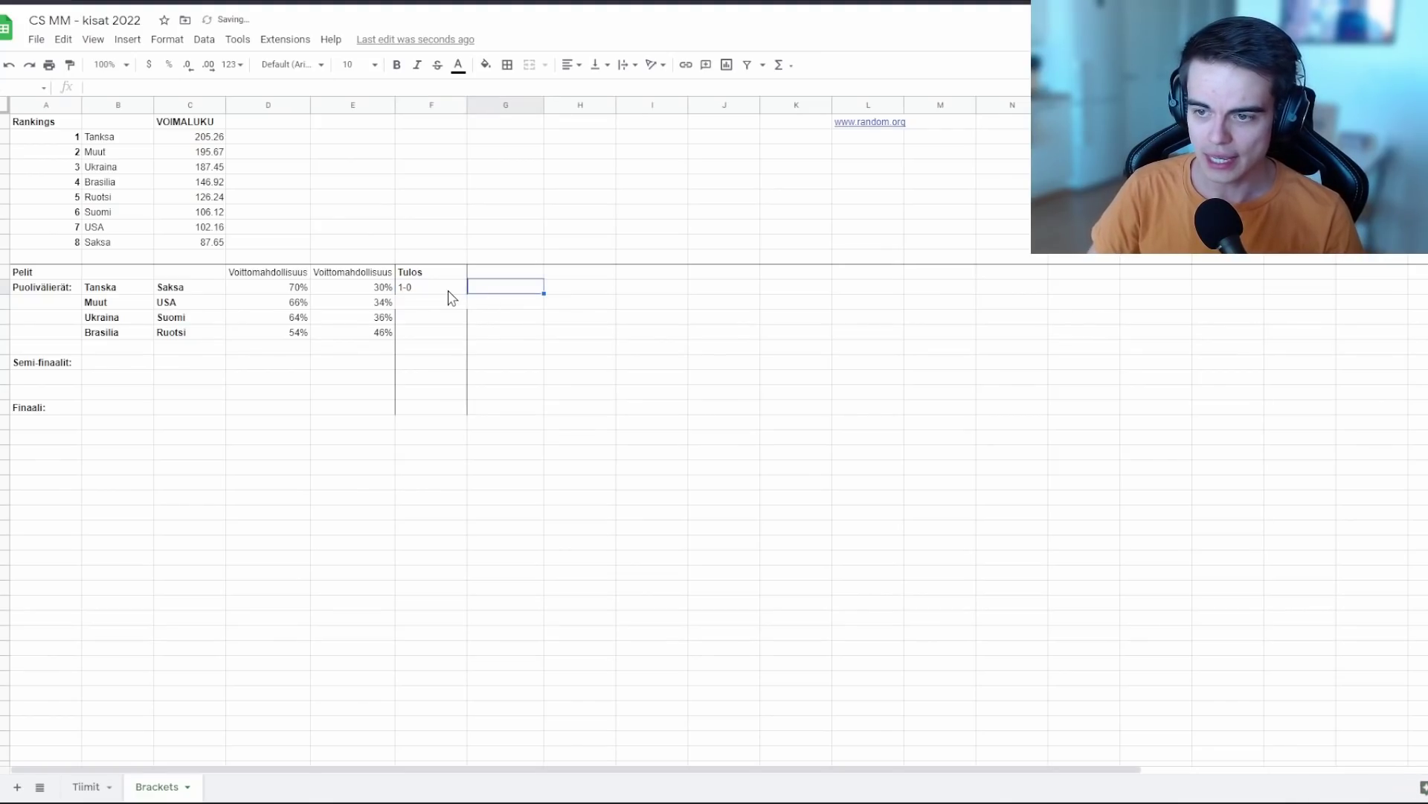
{"action": "left_click", "coordinate": [447, 294]}
Step: Switch to RANDOM.ORG and generate another random number between 1 and 100 for the Tanska–Saksa match
{"action": "key", "text": "ctrl+Tab"}
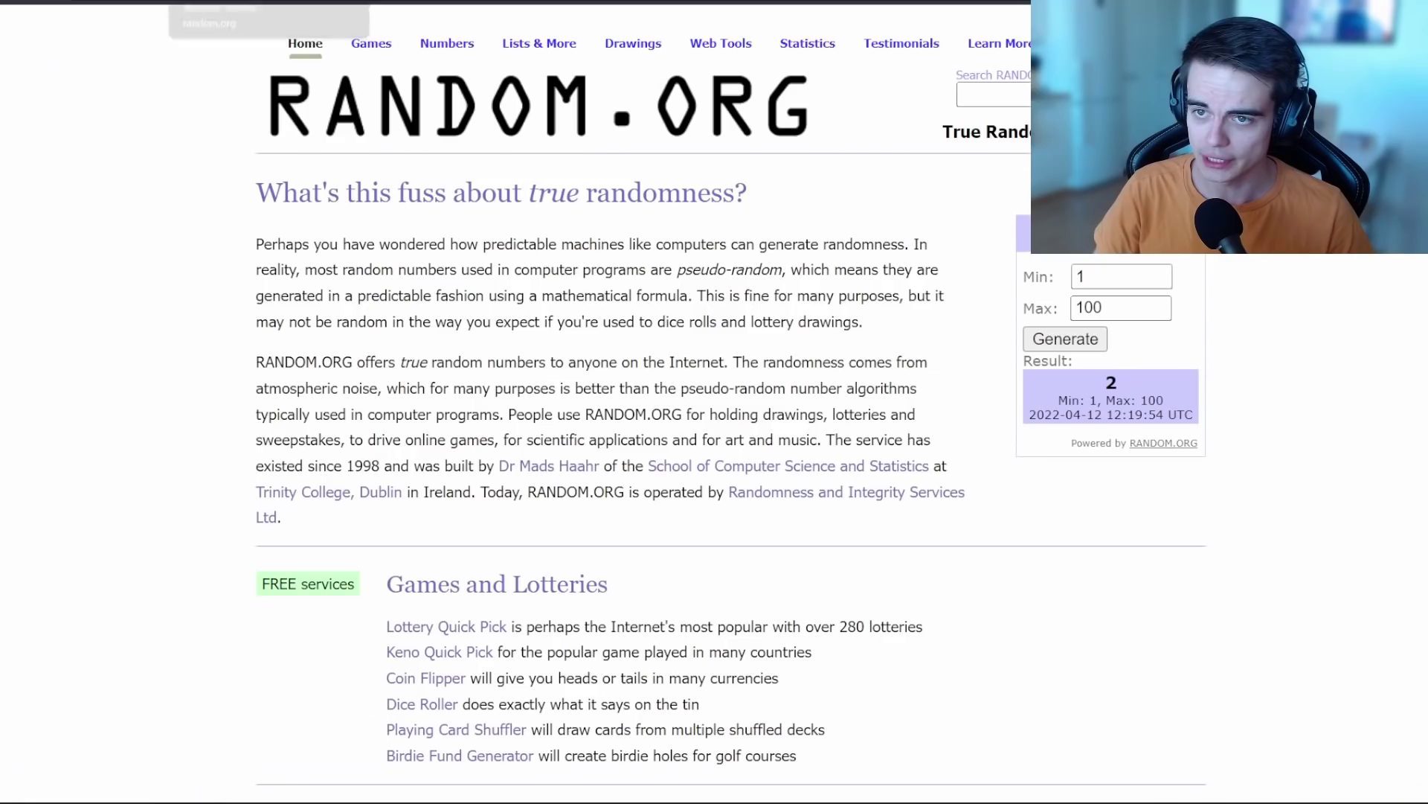
{"action": "key", "text": "BackSpace"}
{"action": "key", "text": "BackSpace"}
{"action": "key", "text": "BackSpace"}
{"action": "type", "text": "500"}
{"action": "left_click", "coordinate": [1065, 339]}
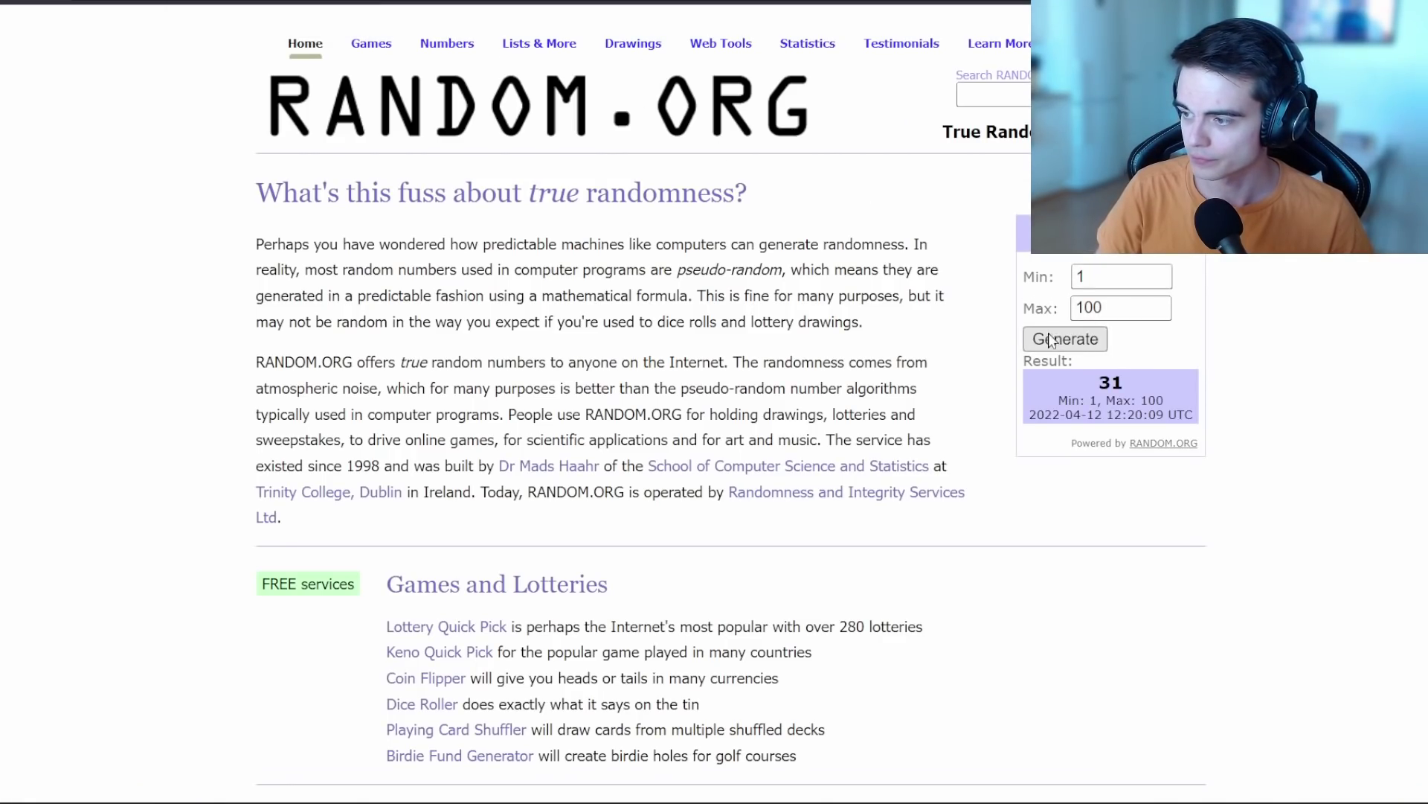
Step: Return to the Brackets sheet and set the Tulos of the Tanska–Saksa quarter-final to 2-0
{"action": "key", "text": "ctrl+Tab"}
{"action": "type", "text": "2"}
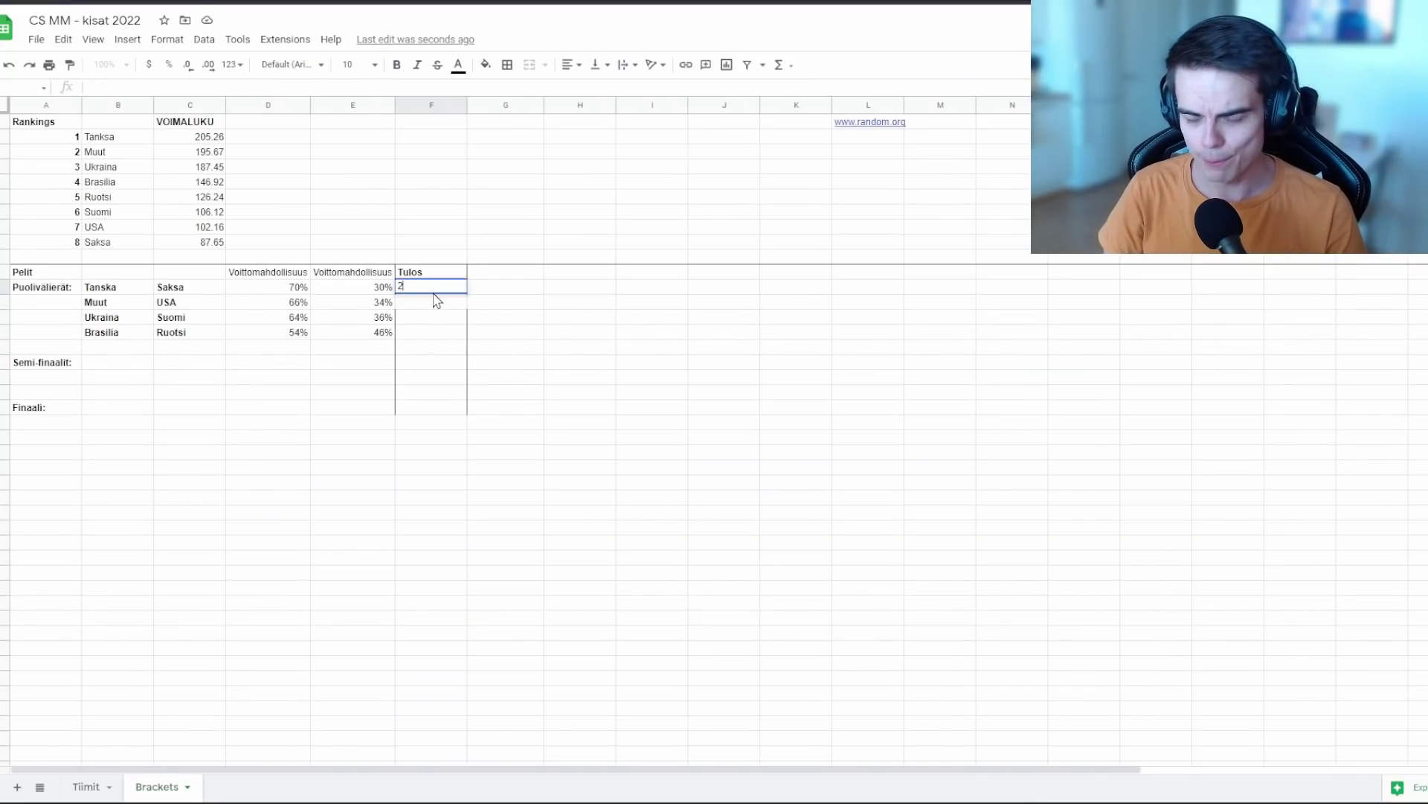
{"action": "type", "text": "-0"}
{"action": "key", "text": "Return"}
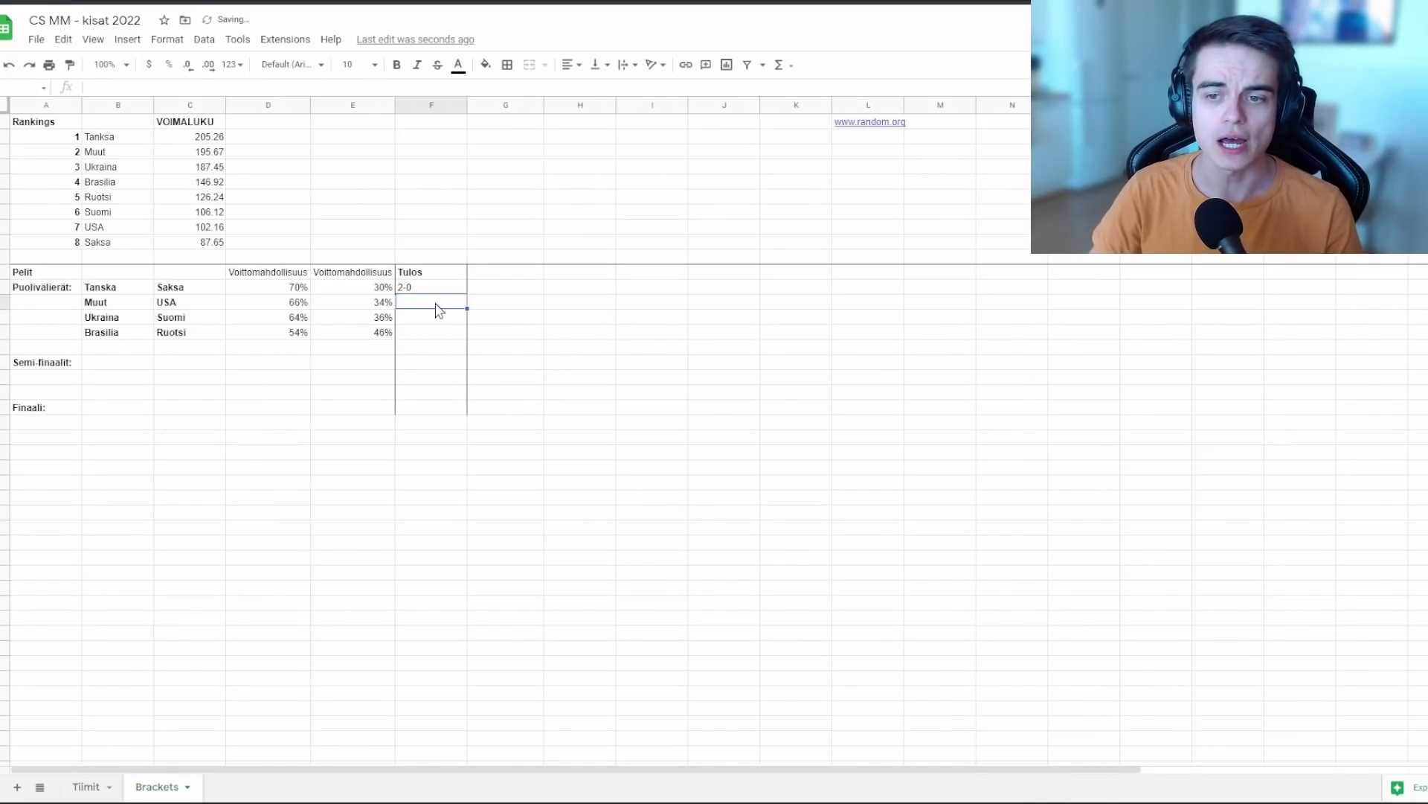
Step: Remove the bold from Saksa in the quarter-finals and enter Tanska in bold as the first team under Semi-finaalit
{"action": "left_click", "coordinate": [197, 290]}
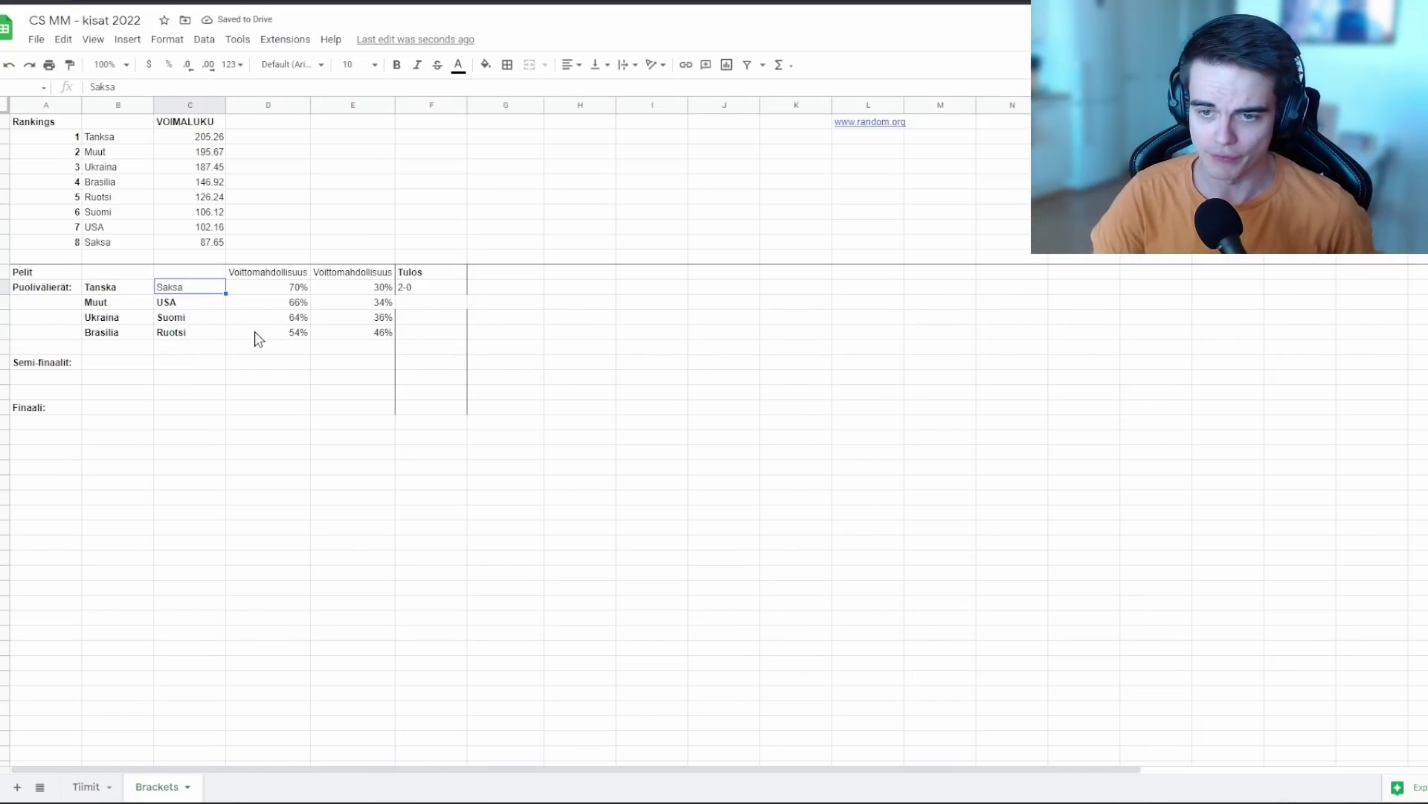
{"action": "left_click", "coordinate": [114, 361]}
{"action": "type", "text": "T"}
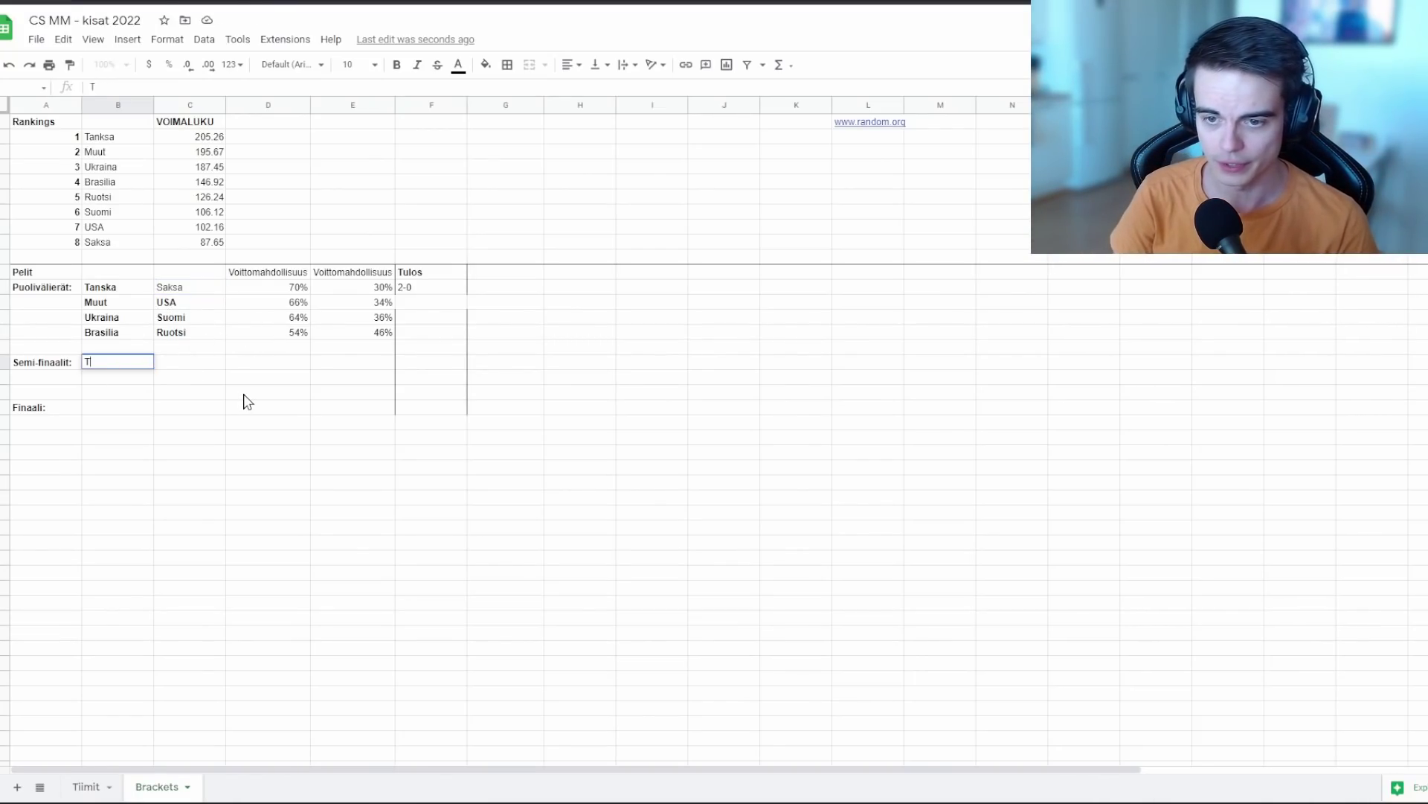
{"action": "type", "text": "anska"}
{"action": "left_click", "coordinate": [192, 365]}
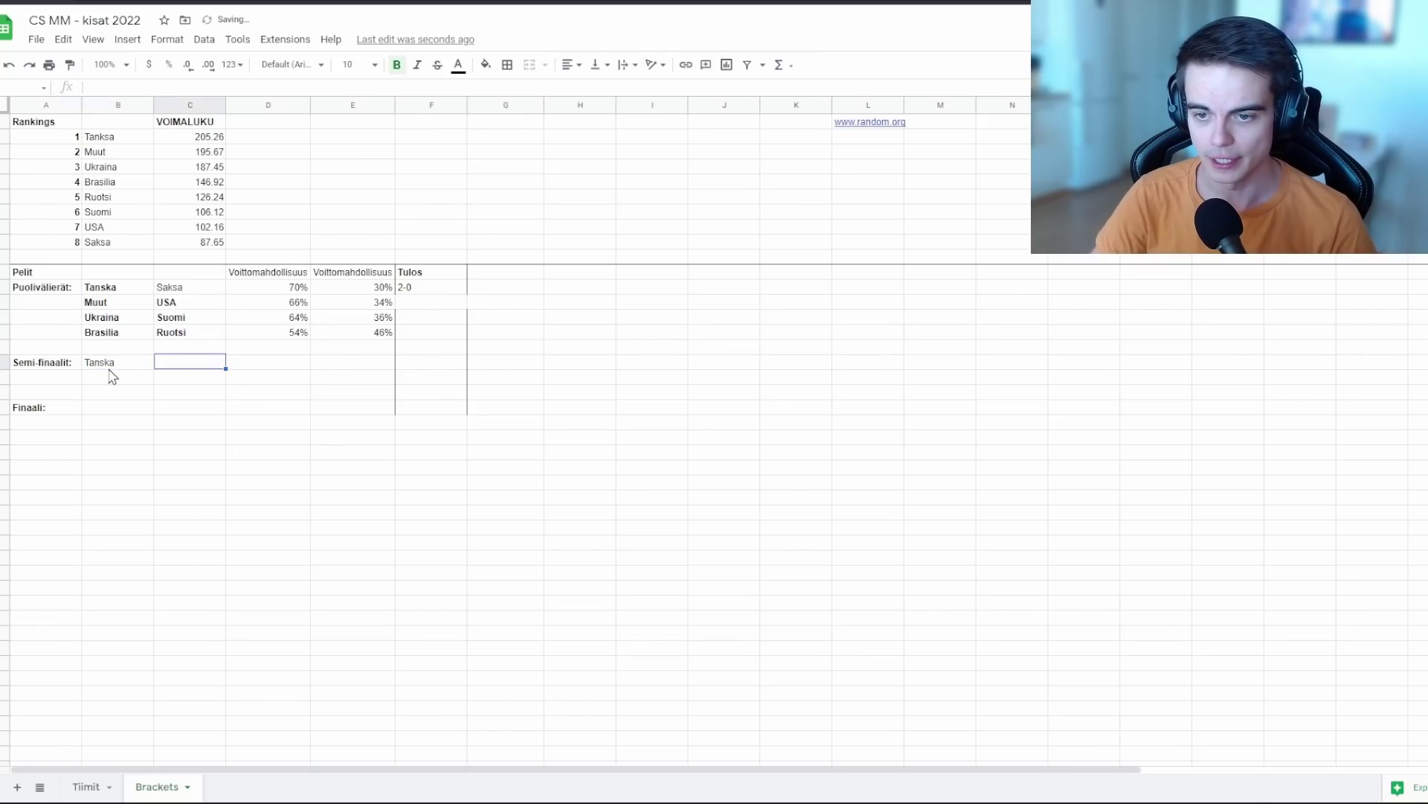
{"action": "left_click", "coordinate": [112, 364]}
Step: Check the Voittomahdollisuus percentages of Muut and USA, and generate a random number between 1 and 100 on RANDOM.ORG for their match
{"action": "left_click", "coordinate": [153, 303]}
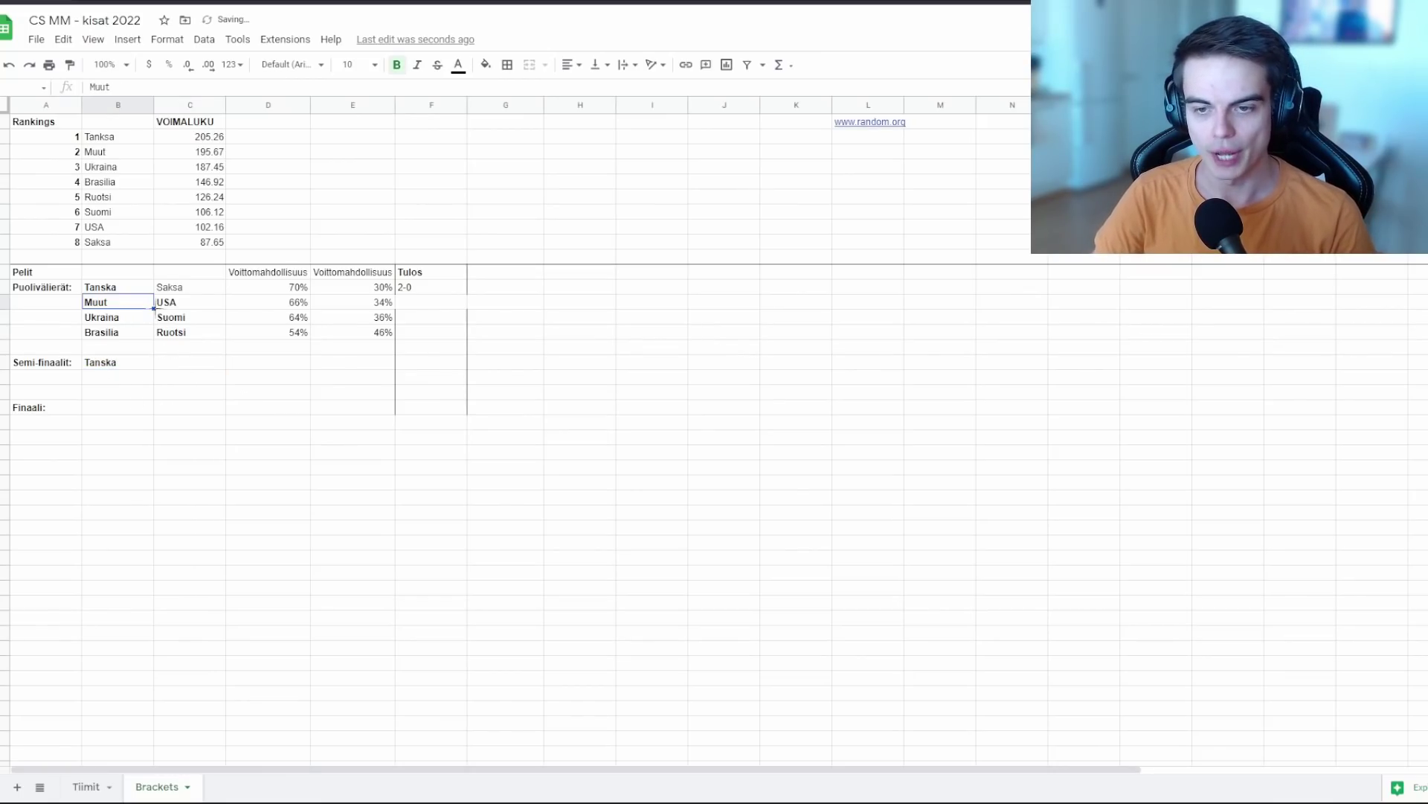
{"action": "left_click", "coordinate": [196, 310]}
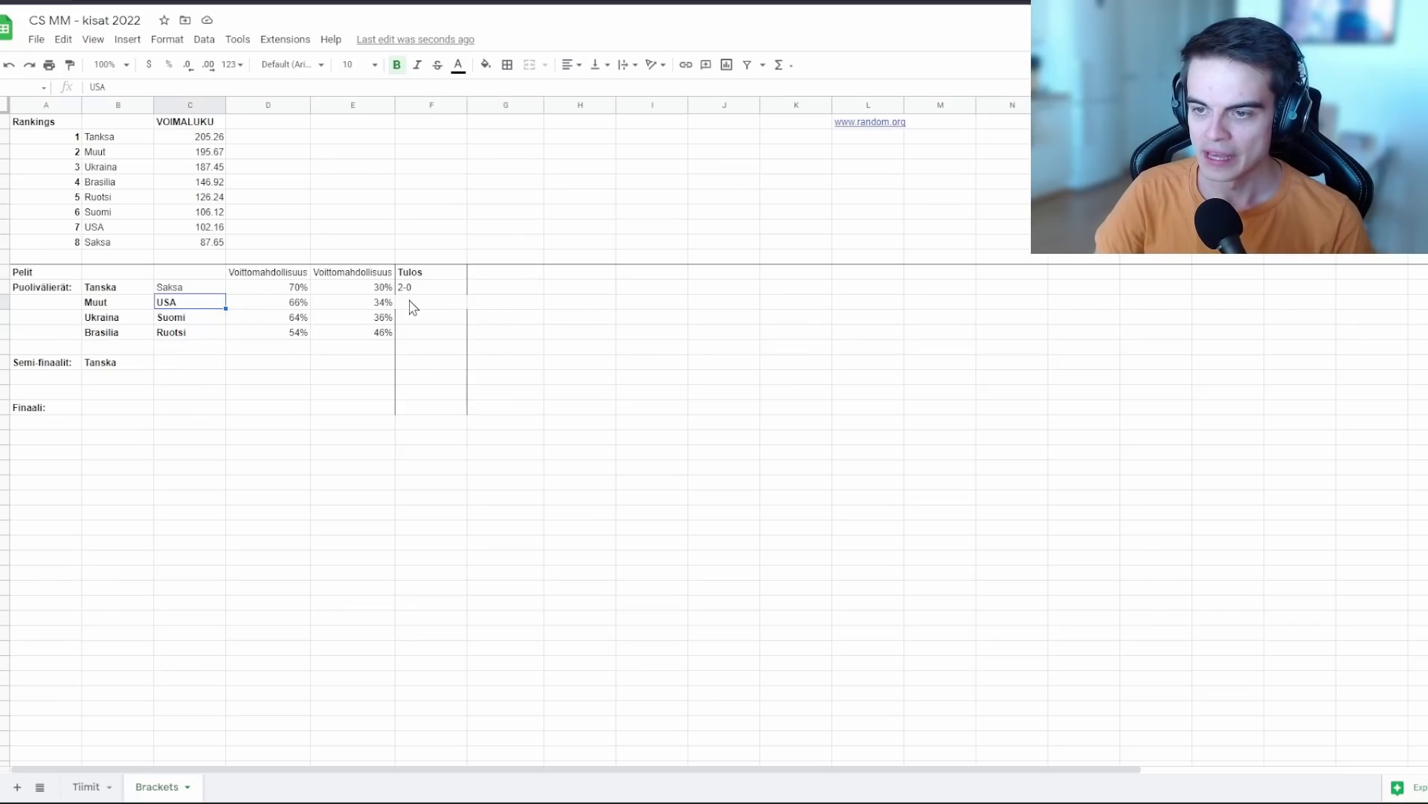
{"action": "left_click", "coordinate": [280, 310]}
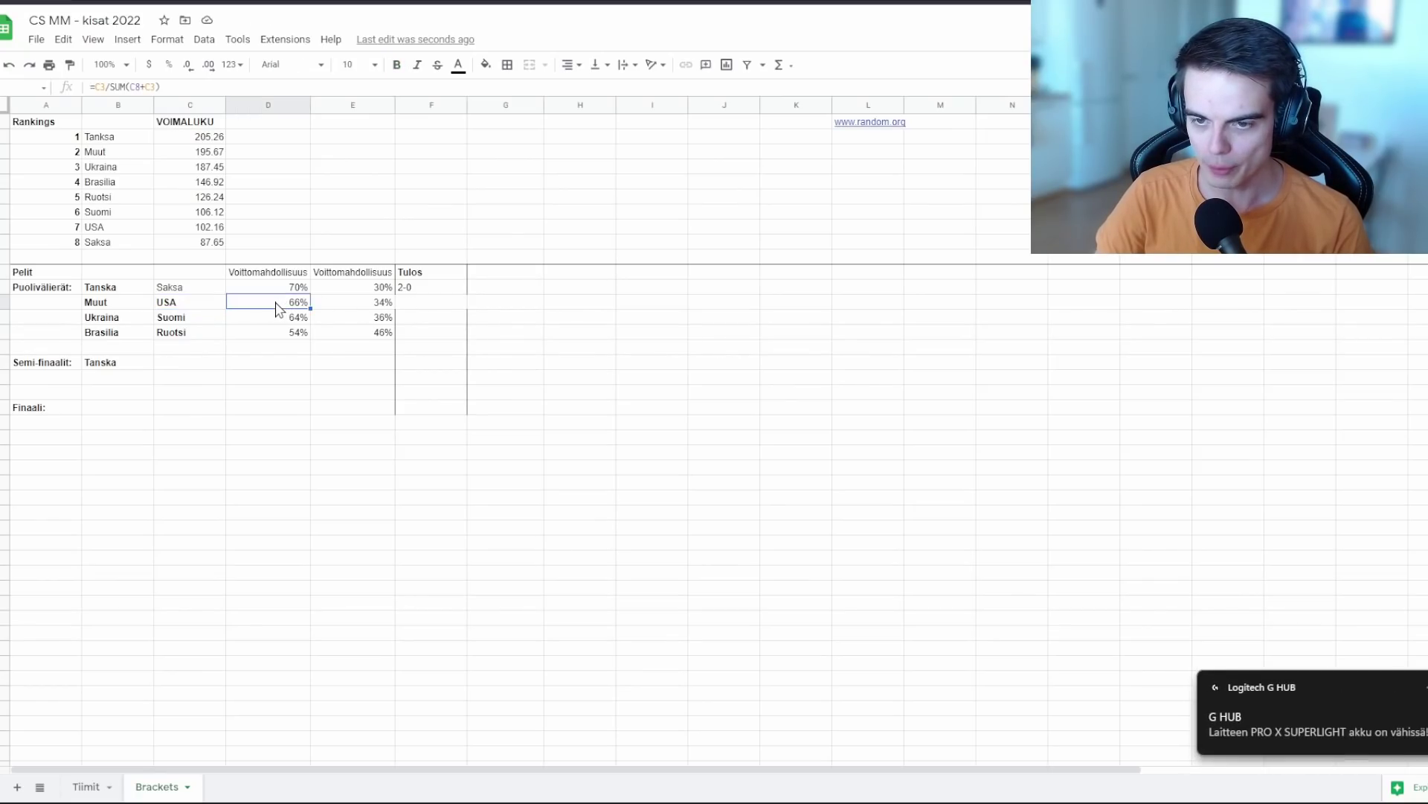
{"action": "left_click", "coordinate": [190, 309]}
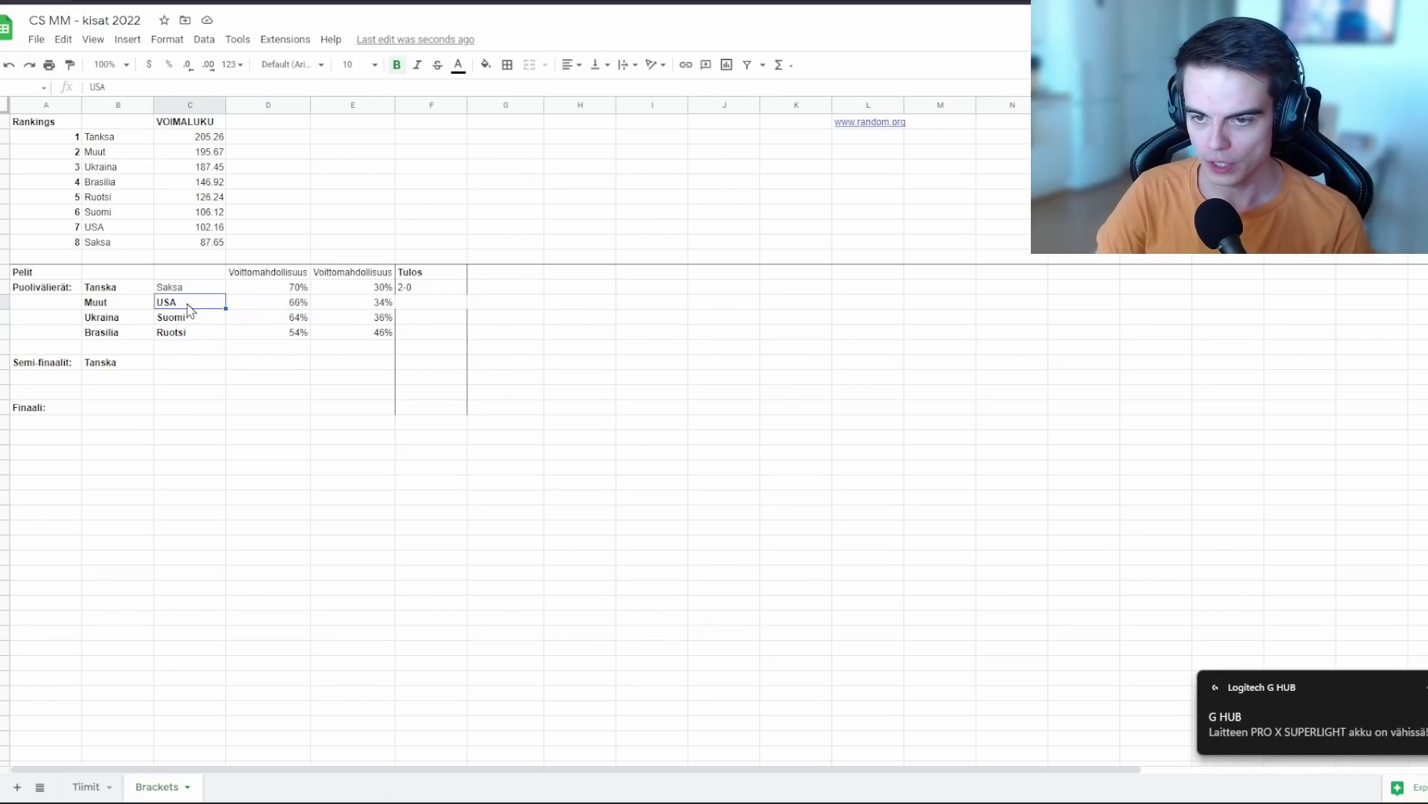
{"action": "left_click", "coordinate": [125, 311]}
{"action": "key", "text": "ctrl+Tab"}
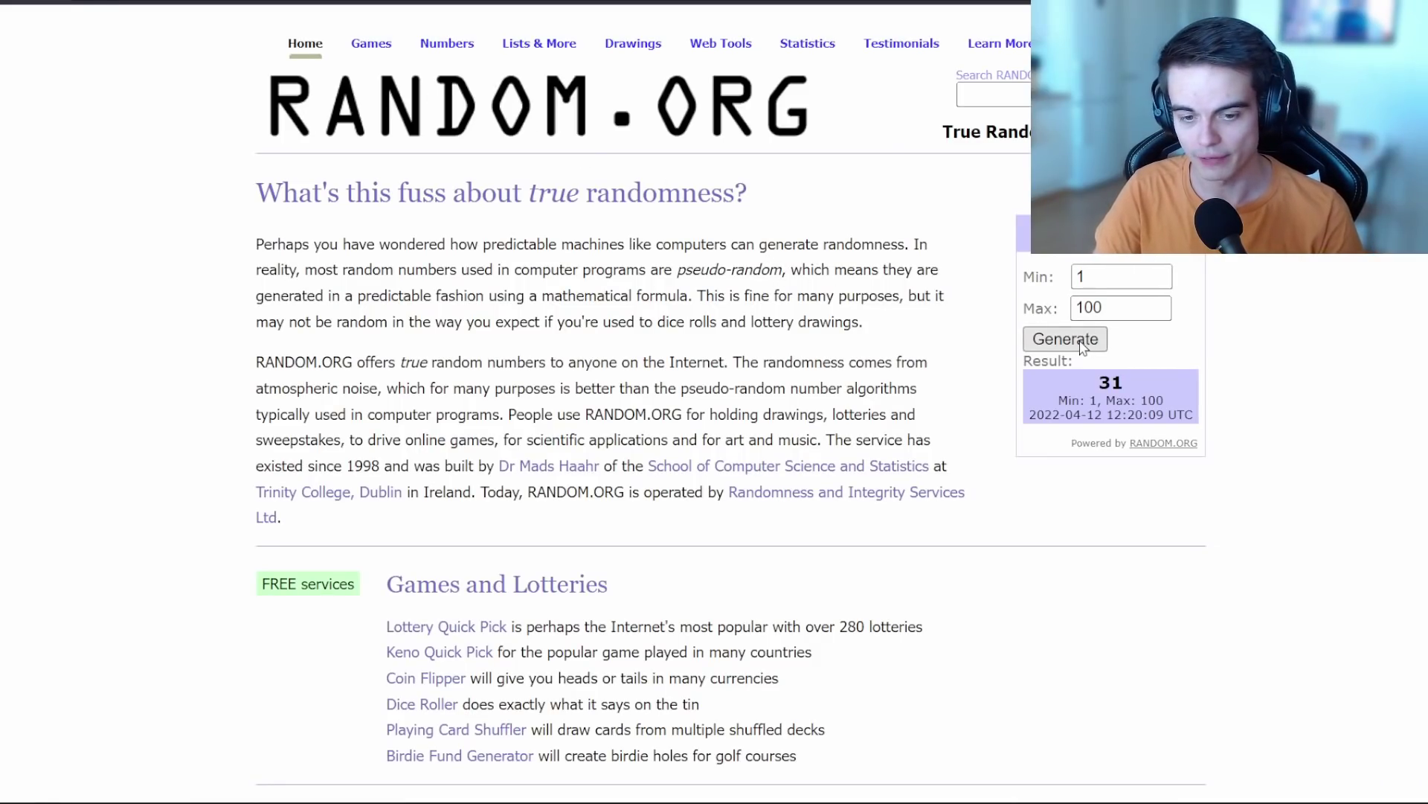
{"action": "key", "text": "ctrl+shift+Tab"}
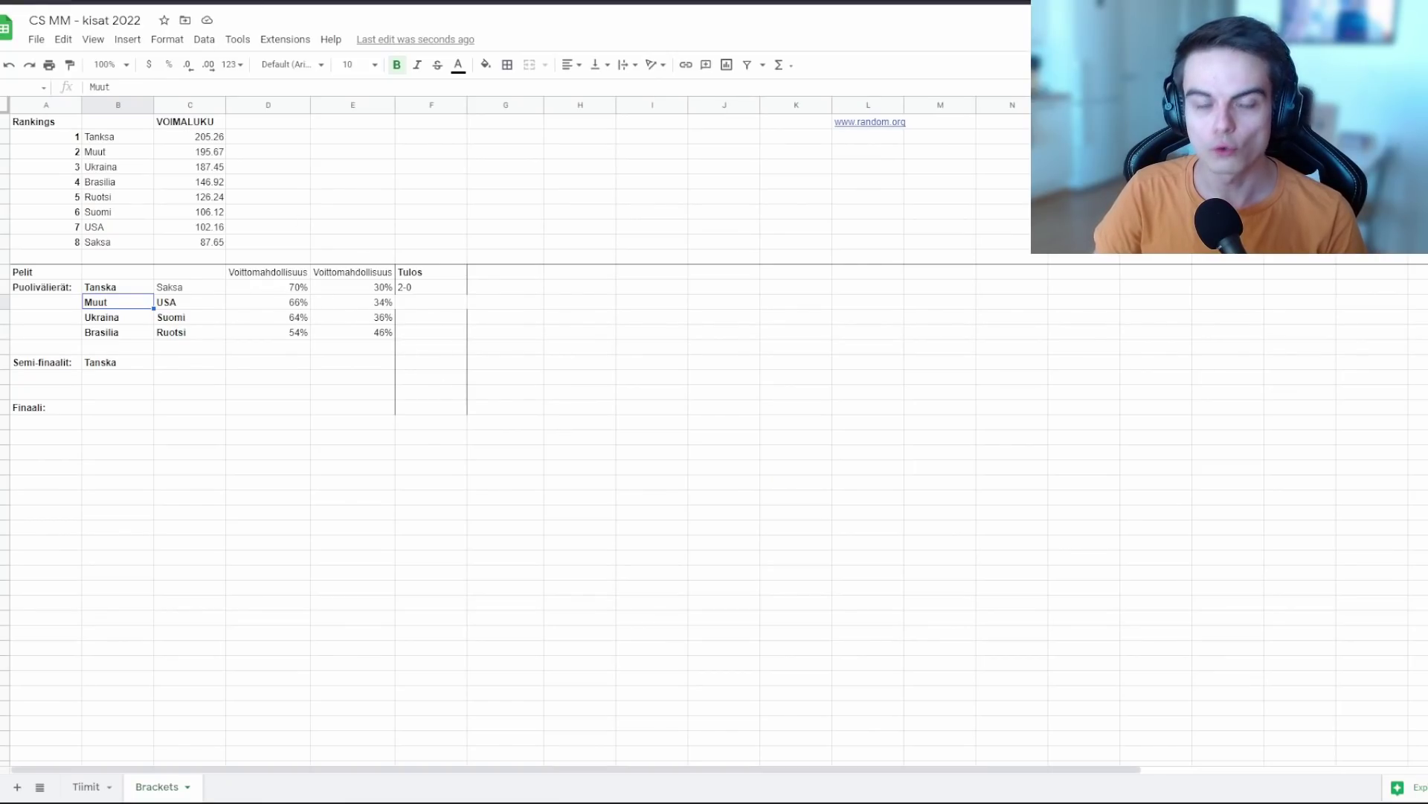
{"action": "key", "text": "ctrl+Tab"}
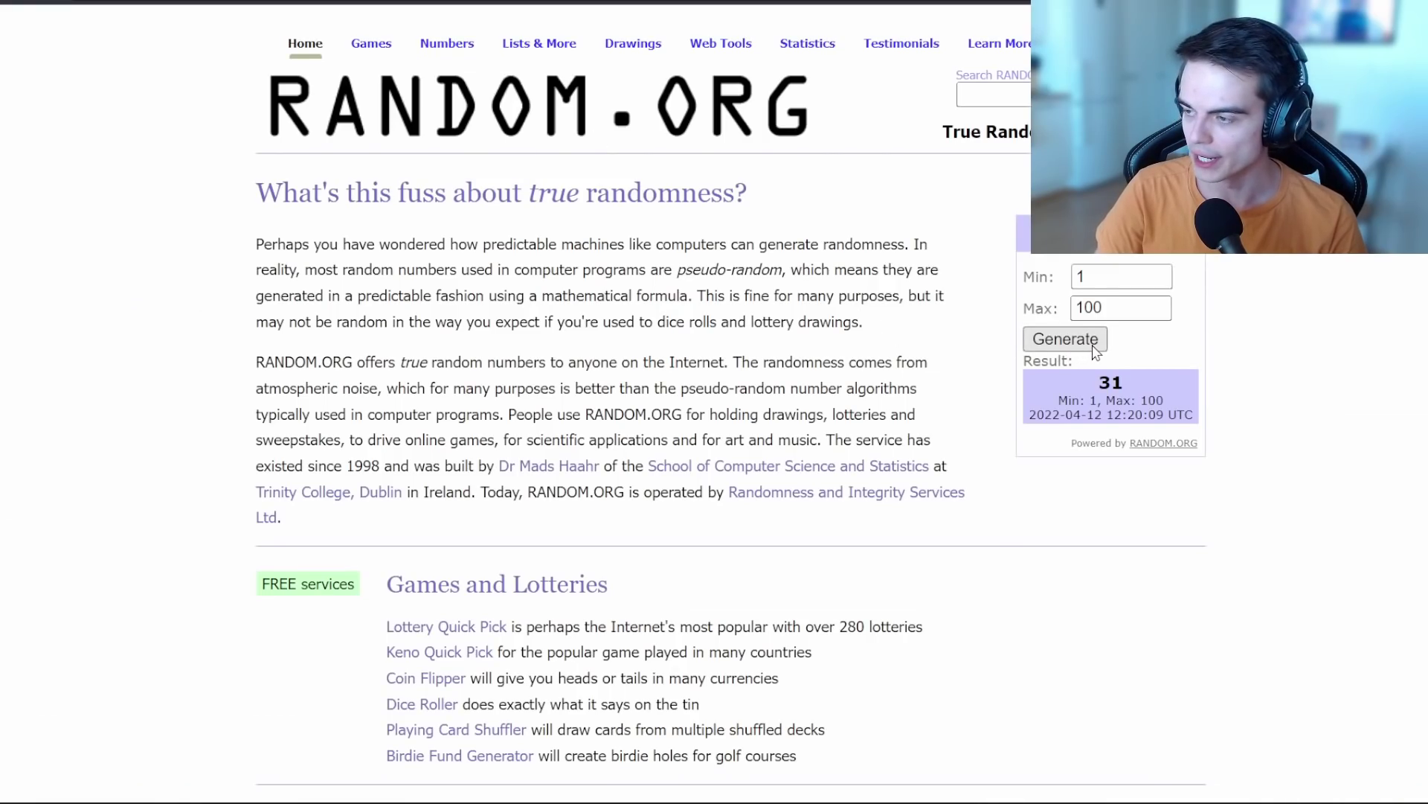
{"action": "left_click", "coordinate": [1096, 352]}
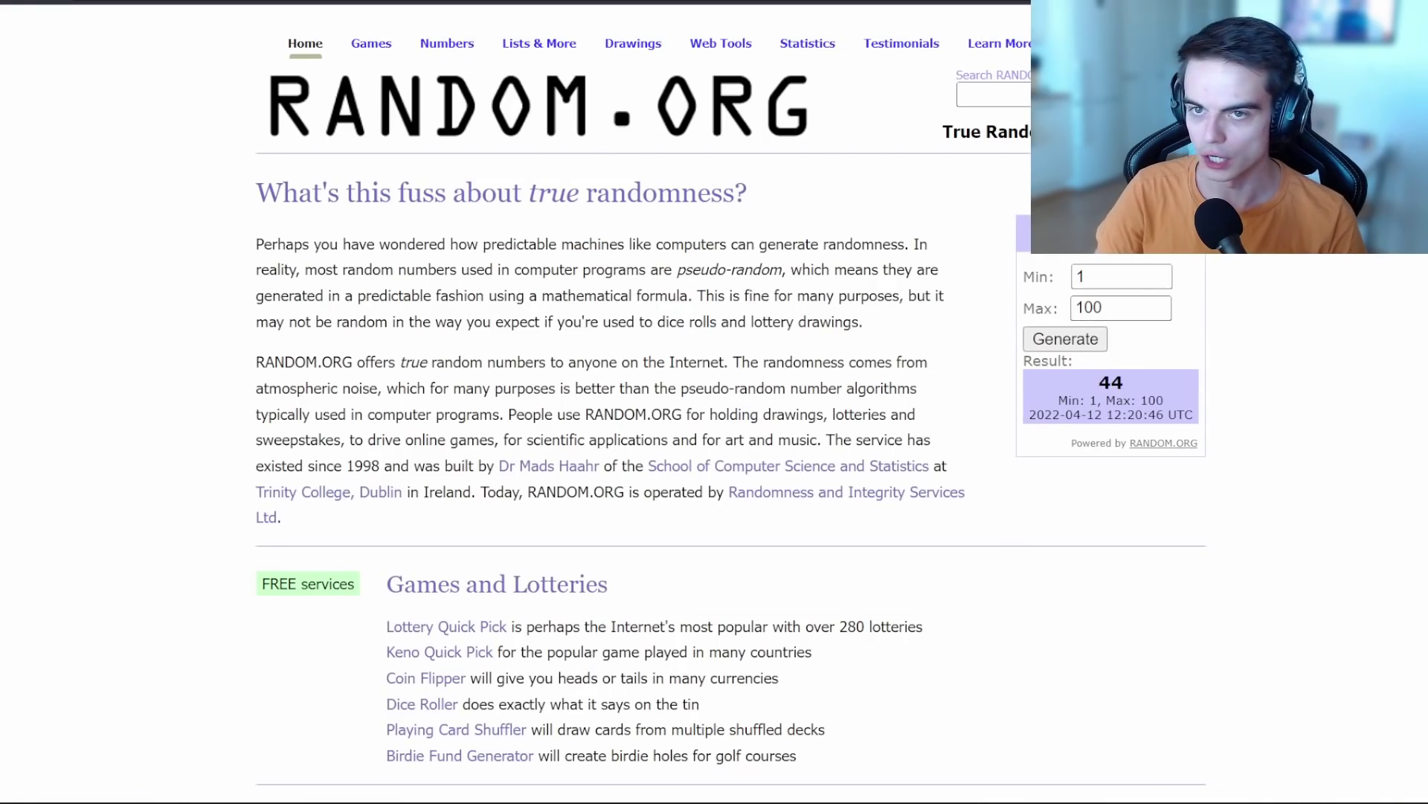
Step: Return to the Brackets sheet and enter 1-0 as the Tulos of the Muut–USA quarter-final
{"action": "key", "text": "ctrl+shift+Tab"}
{"action": "left_click", "coordinate": [462, 305]}
{"action": "type", "text": "1-0"}
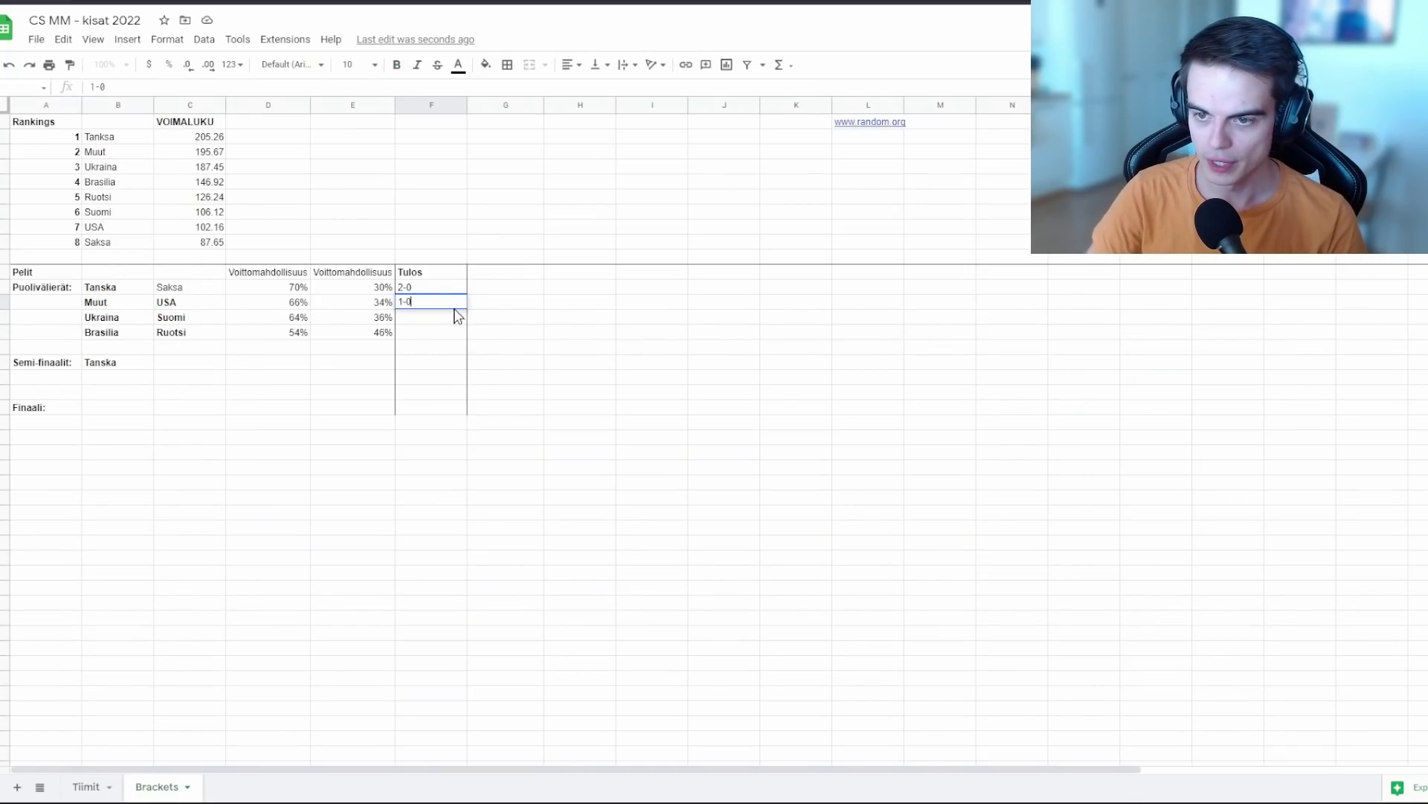
Step: Generate a second random number between 1 and 100 on RANDOM.ORG and update the Muut–USA Tulos to 1-1
{"action": "key", "text": "ctrl+Tab"}
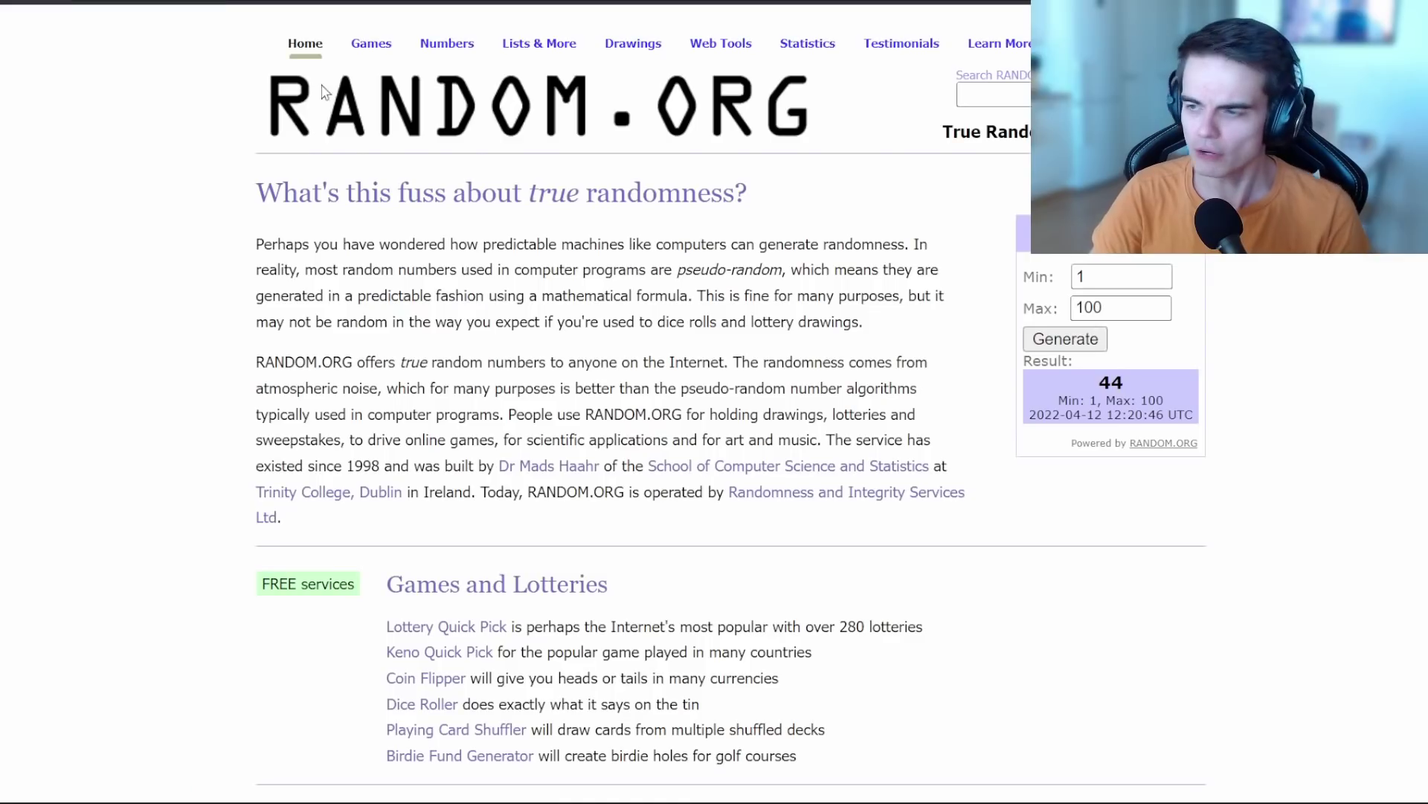
{"action": "left_click", "coordinate": [1090, 341]}
{"action": "left_click", "coordinate": [1086, 344]}
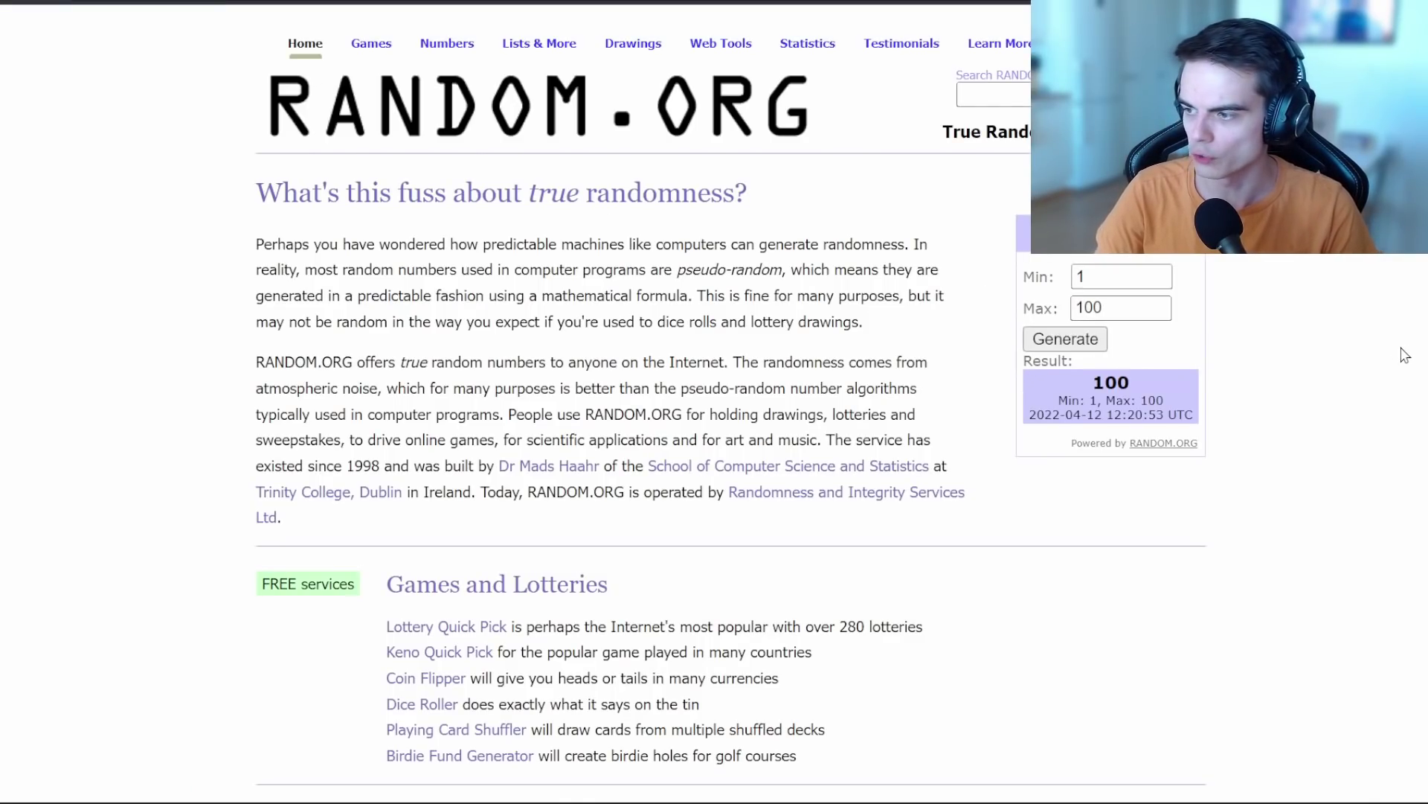
{"action": "key", "text": "ctrl+Tab"}
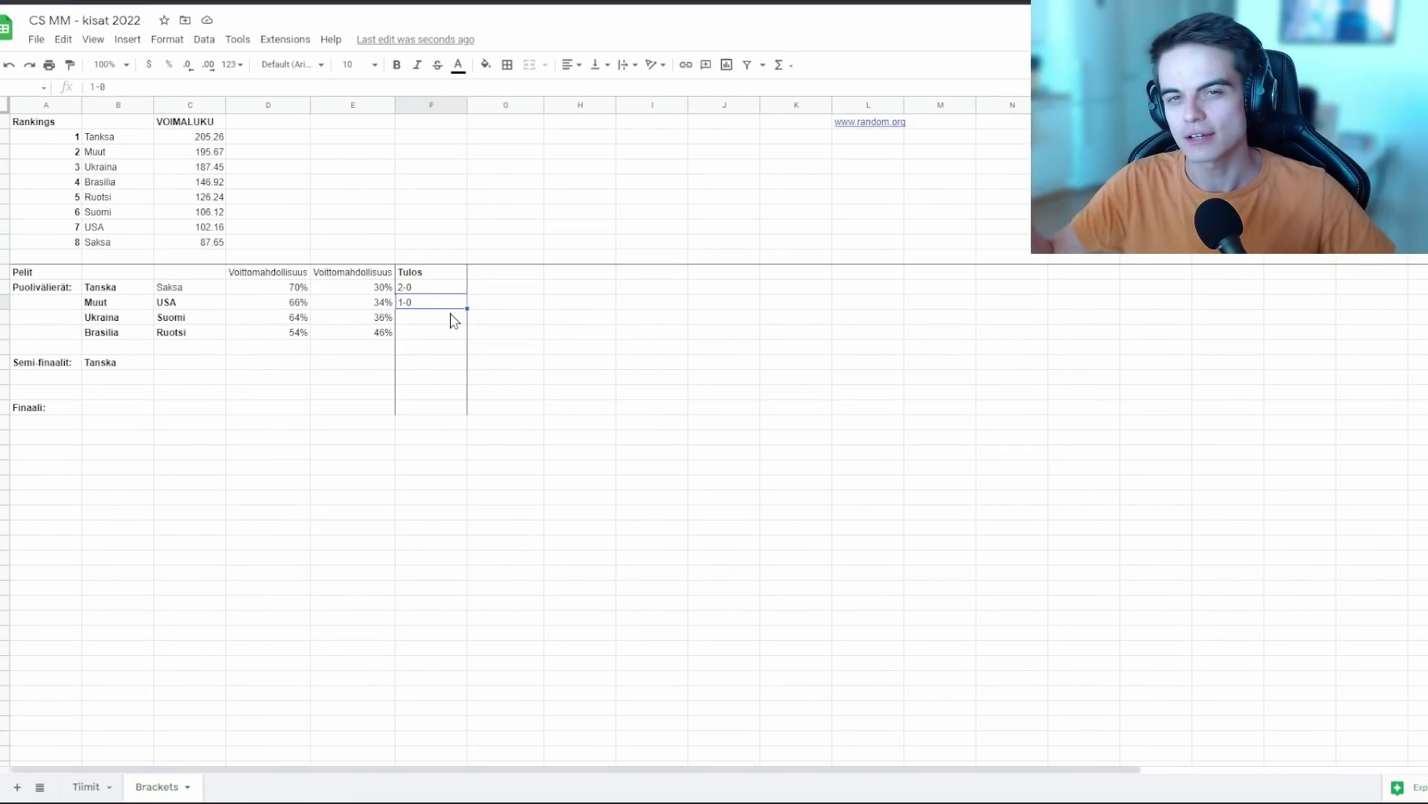
{"action": "type", "text": "1"}
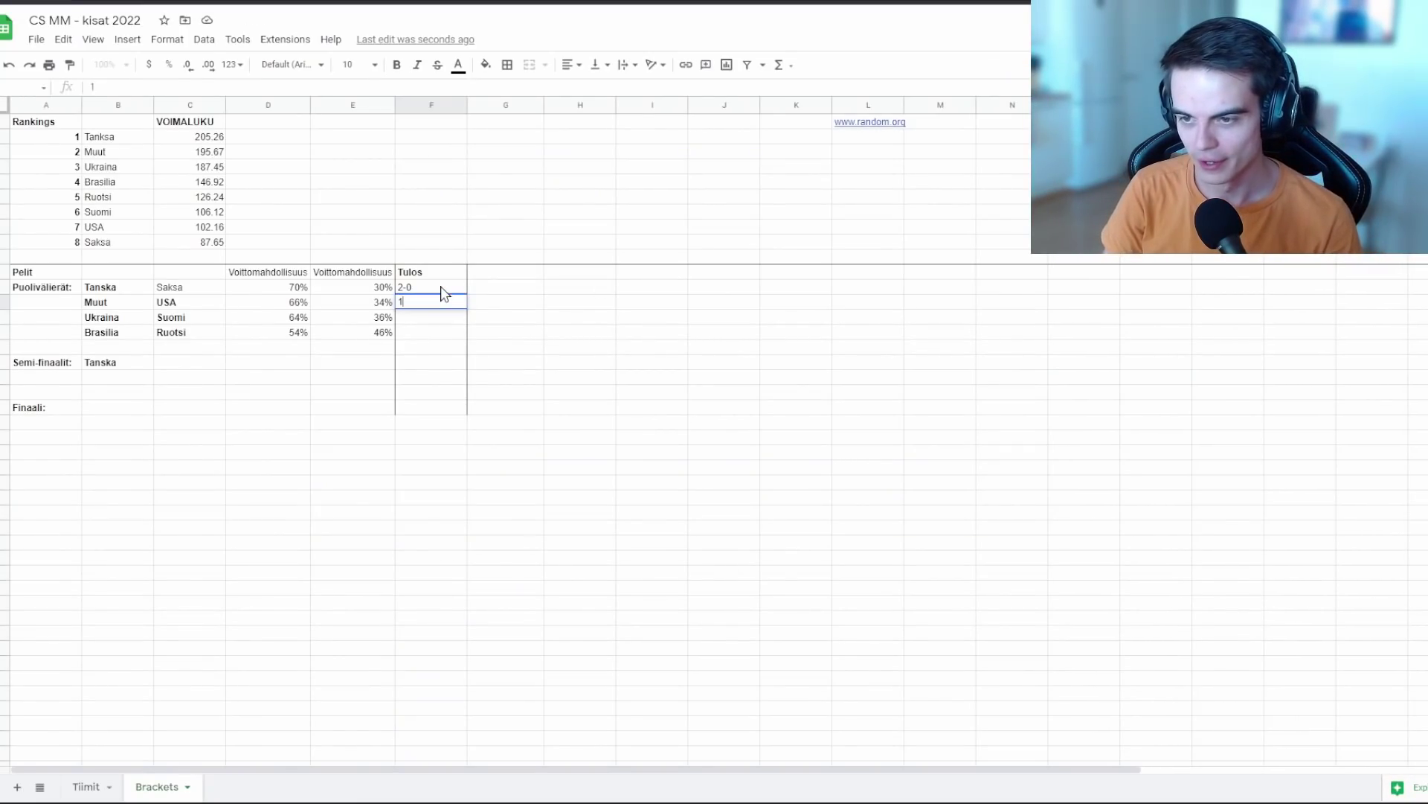
{"action": "left_click", "coordinate": [459, 302]}
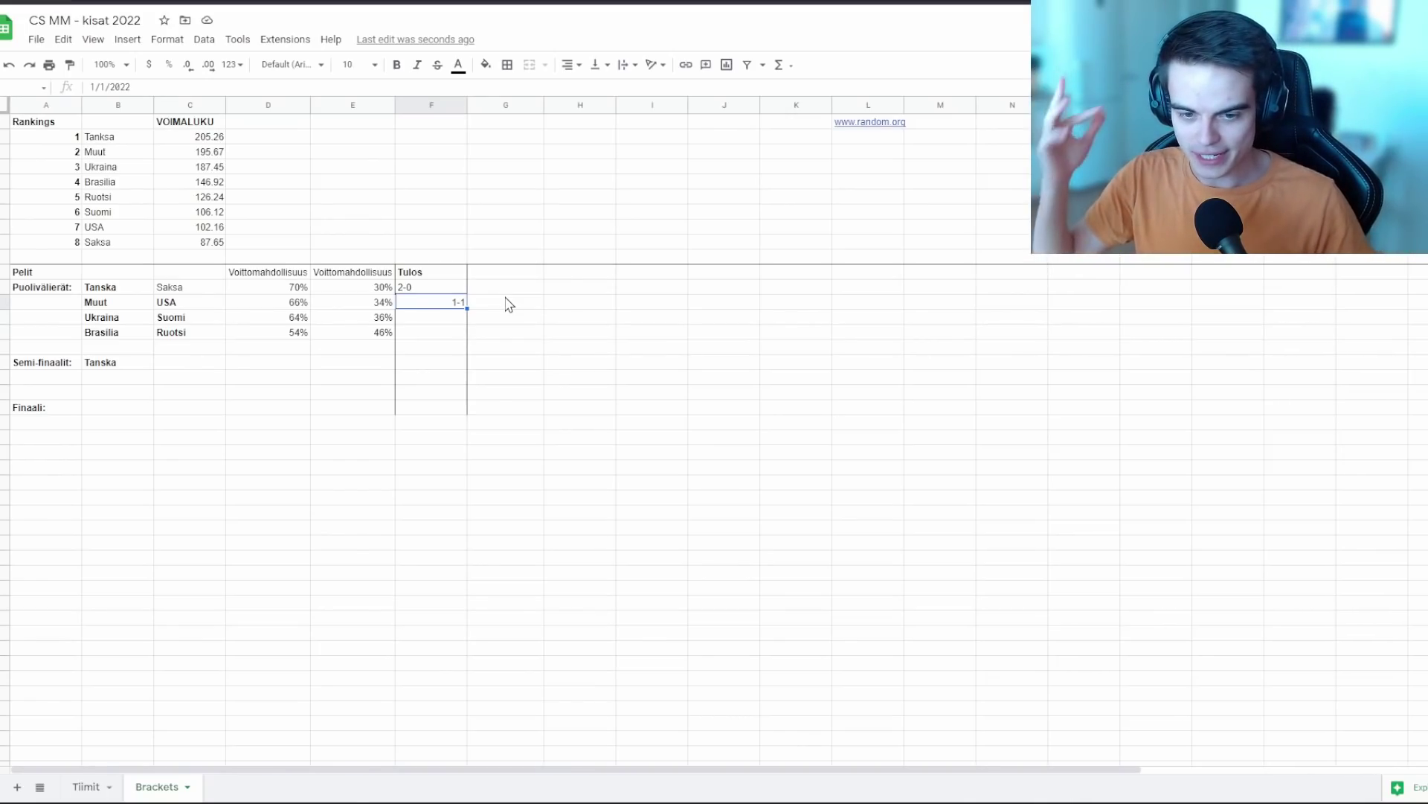
Step: Generate the deciding random number between 1 and 100 on RANDOM.ORG and set the Muut–USA Tulos to 2-1
{"action": "key", "text": "ctrl+Tab"}
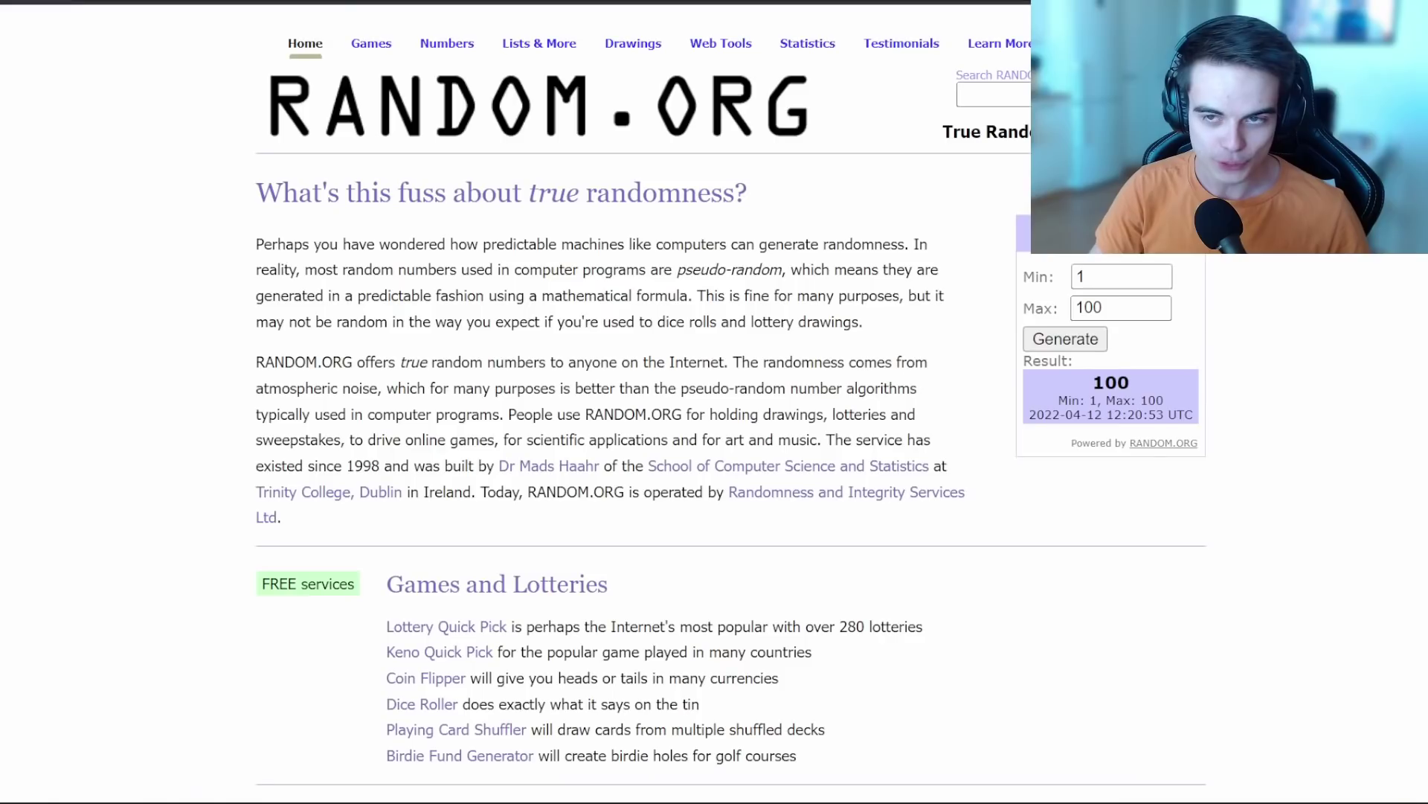
{"action": "left_click", "coordinate": [1083, 342]}
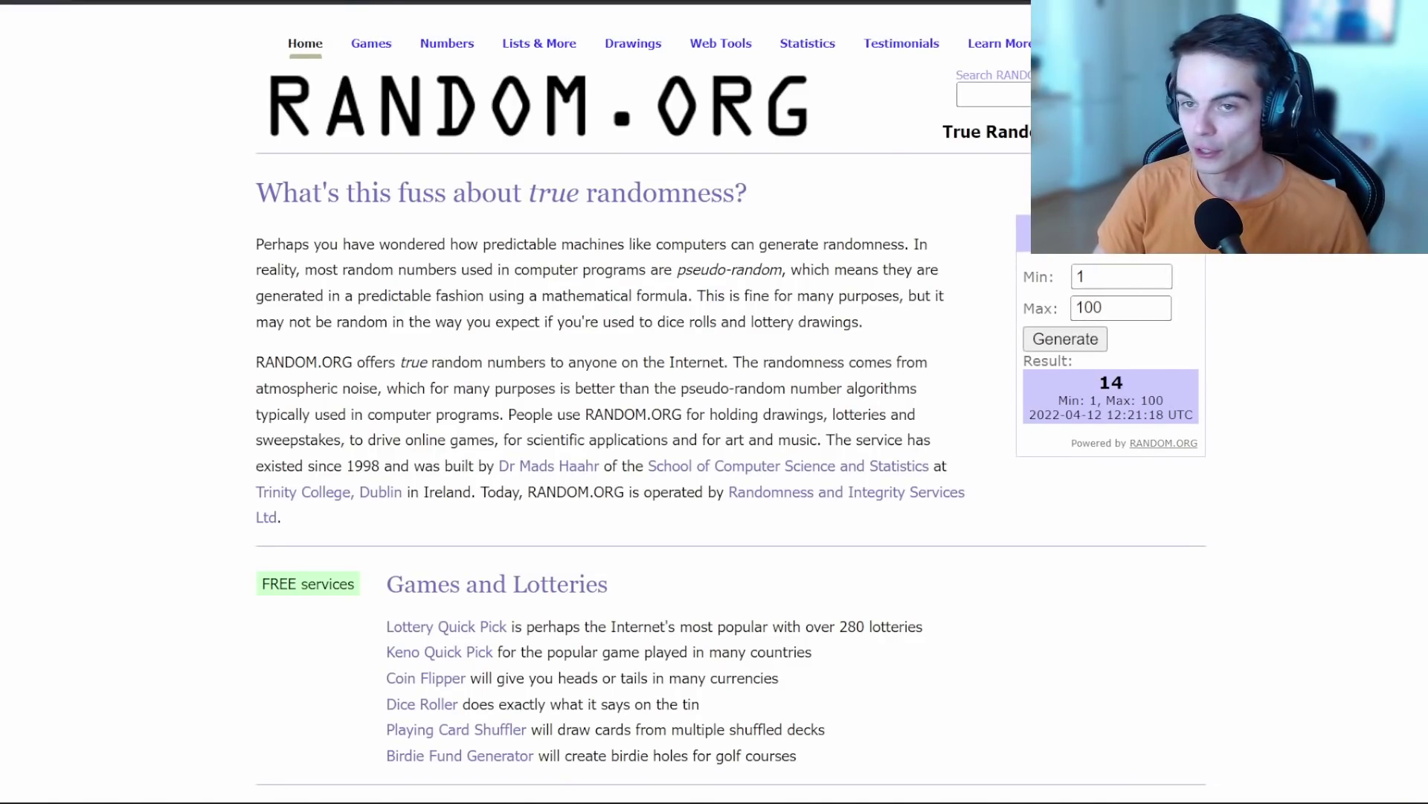
{"action": "key", "text": "ctrl+Tab"}
{"action": "type", "text": "2"}
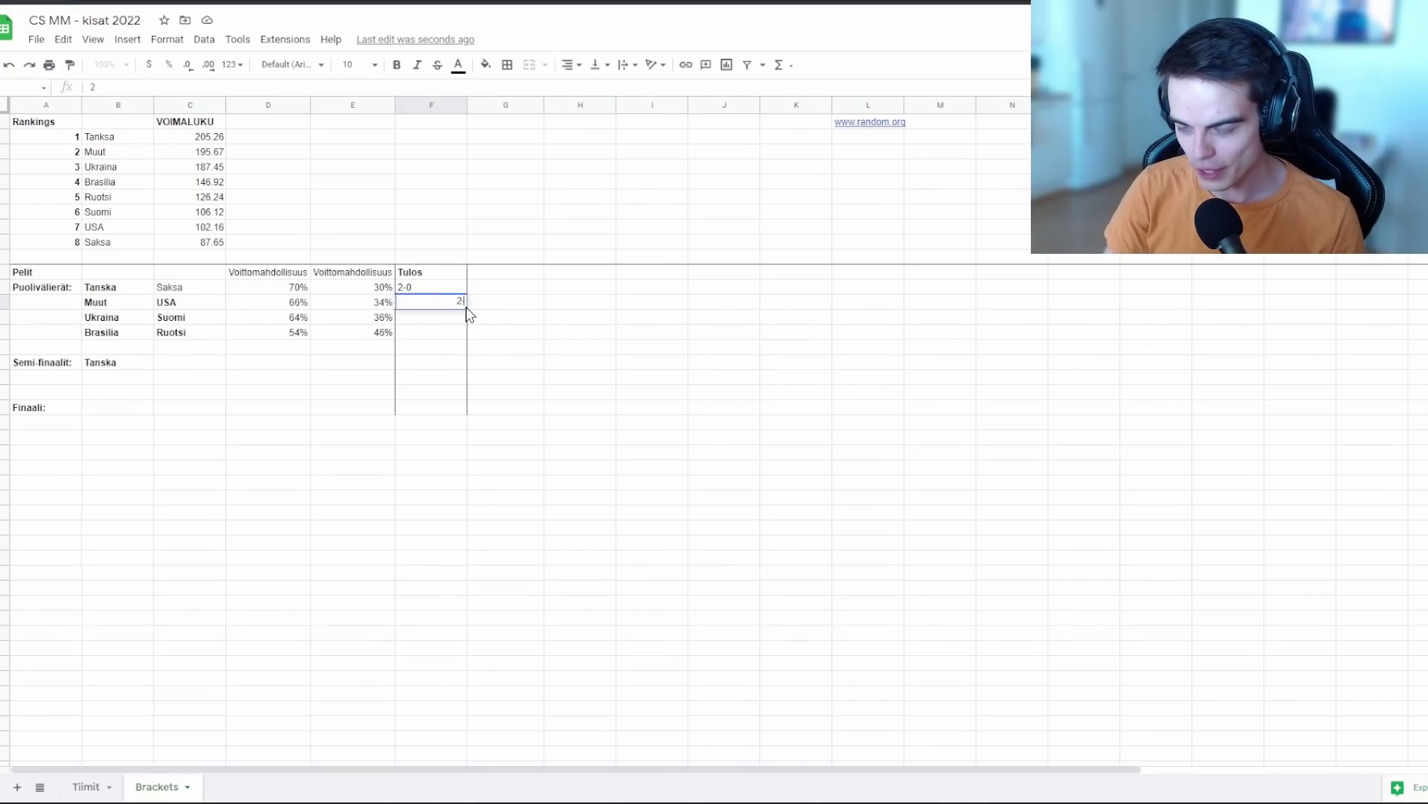
{"action": "left_click", "coordinate": [487, 305]}
Step: Remove the bold from USA in the quarter-finals and enter Muut under Tanska in the Semi-finaalit section
{"action": "left_click", "coordinate": [217, 301]}
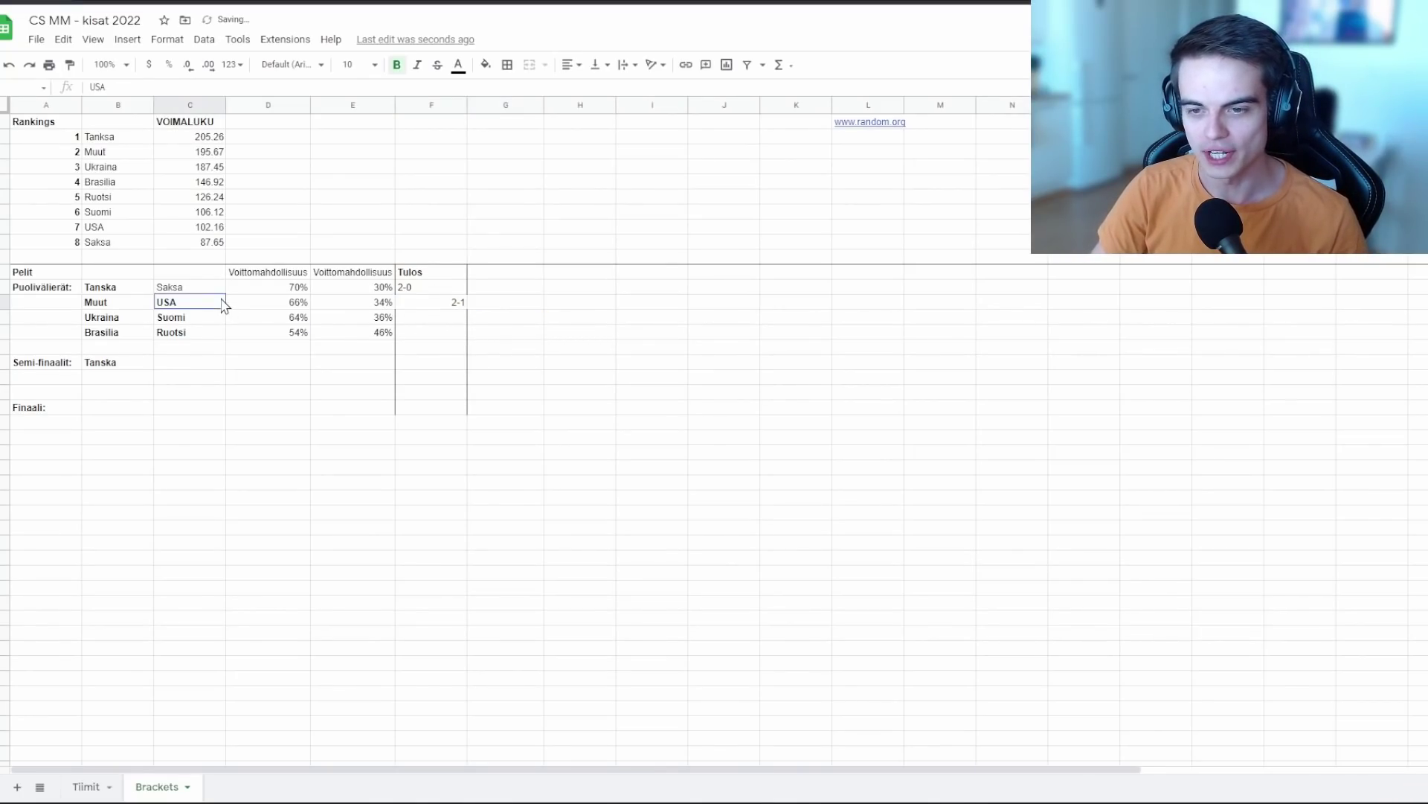
{"action": "left_click", "coordinate": [103, 378]}
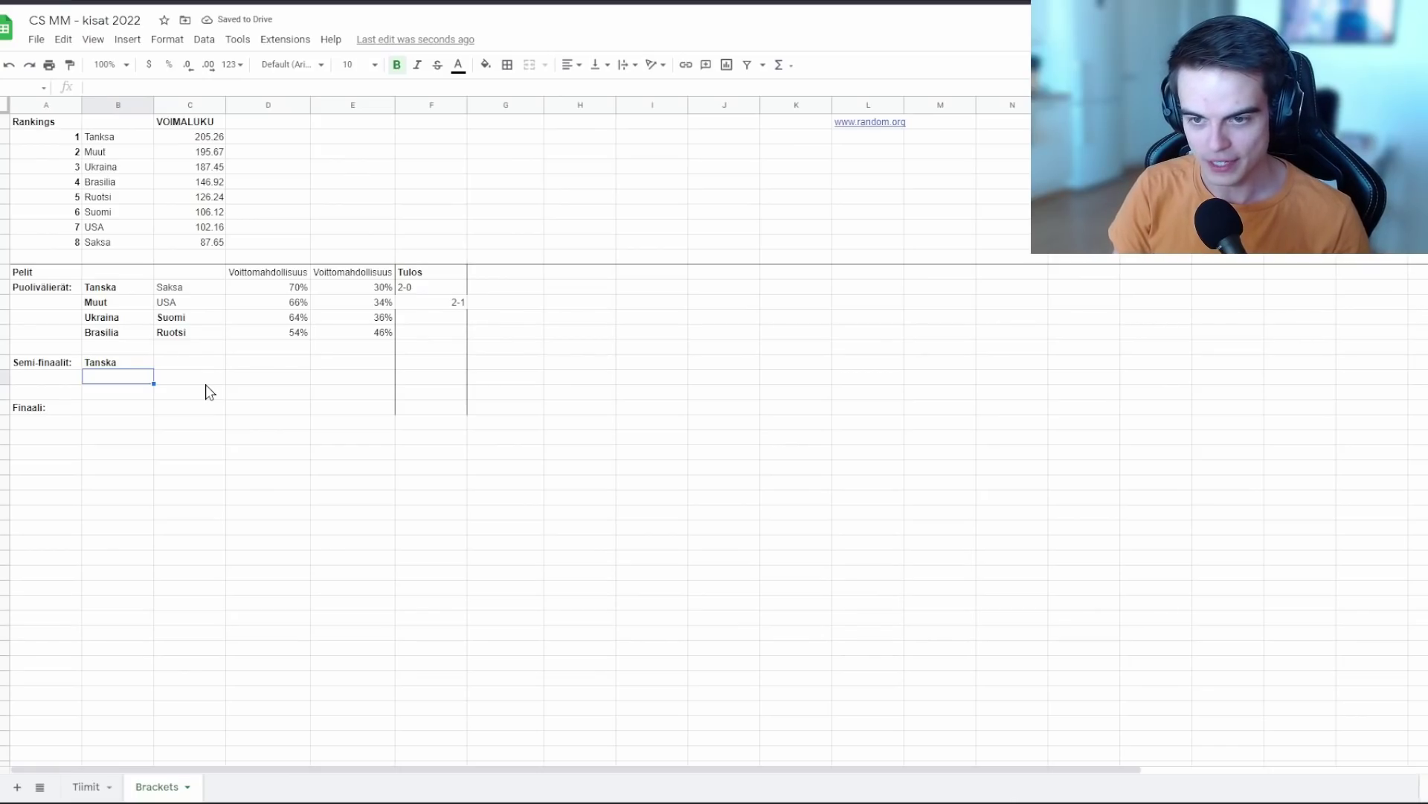
{"action": "type", "text": "Muut"}
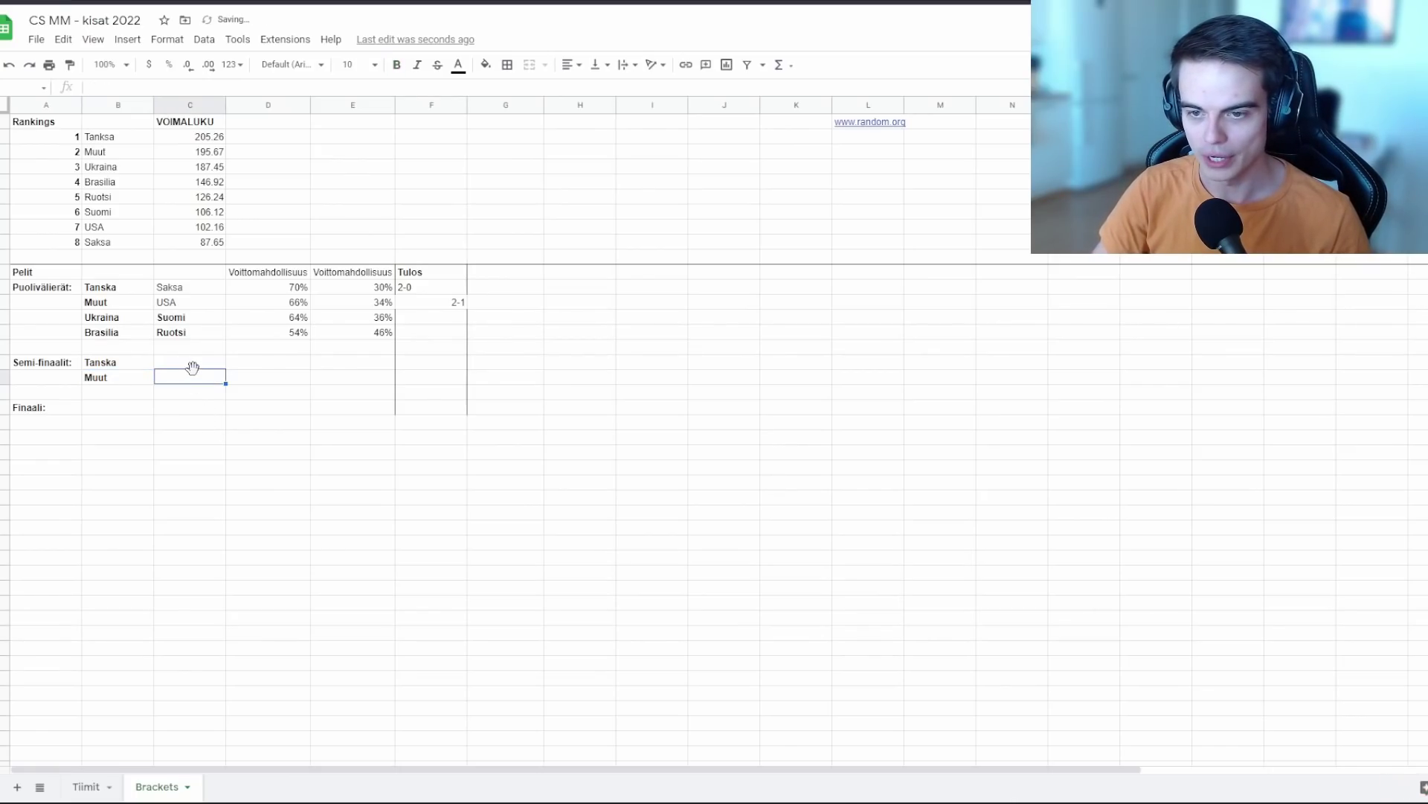
{"action": "left_click", "coordinate": [197, 365]}
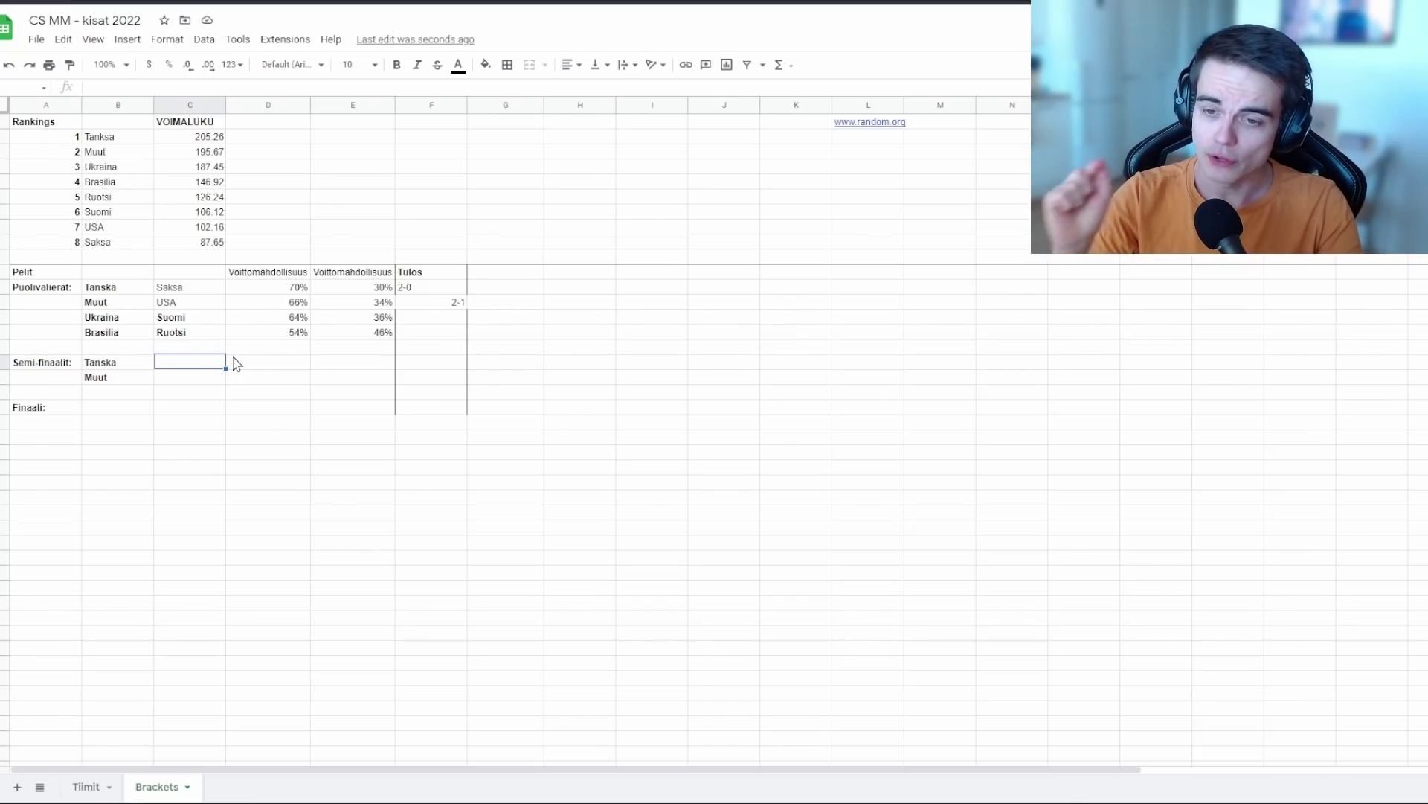
Step: Check the Voittomahdollisuus percentages of Ukraina and Suomi, and switch to RANDOM.ORG for their quarter-final
{"action": "left_click", "coordinate": [293, 317]}
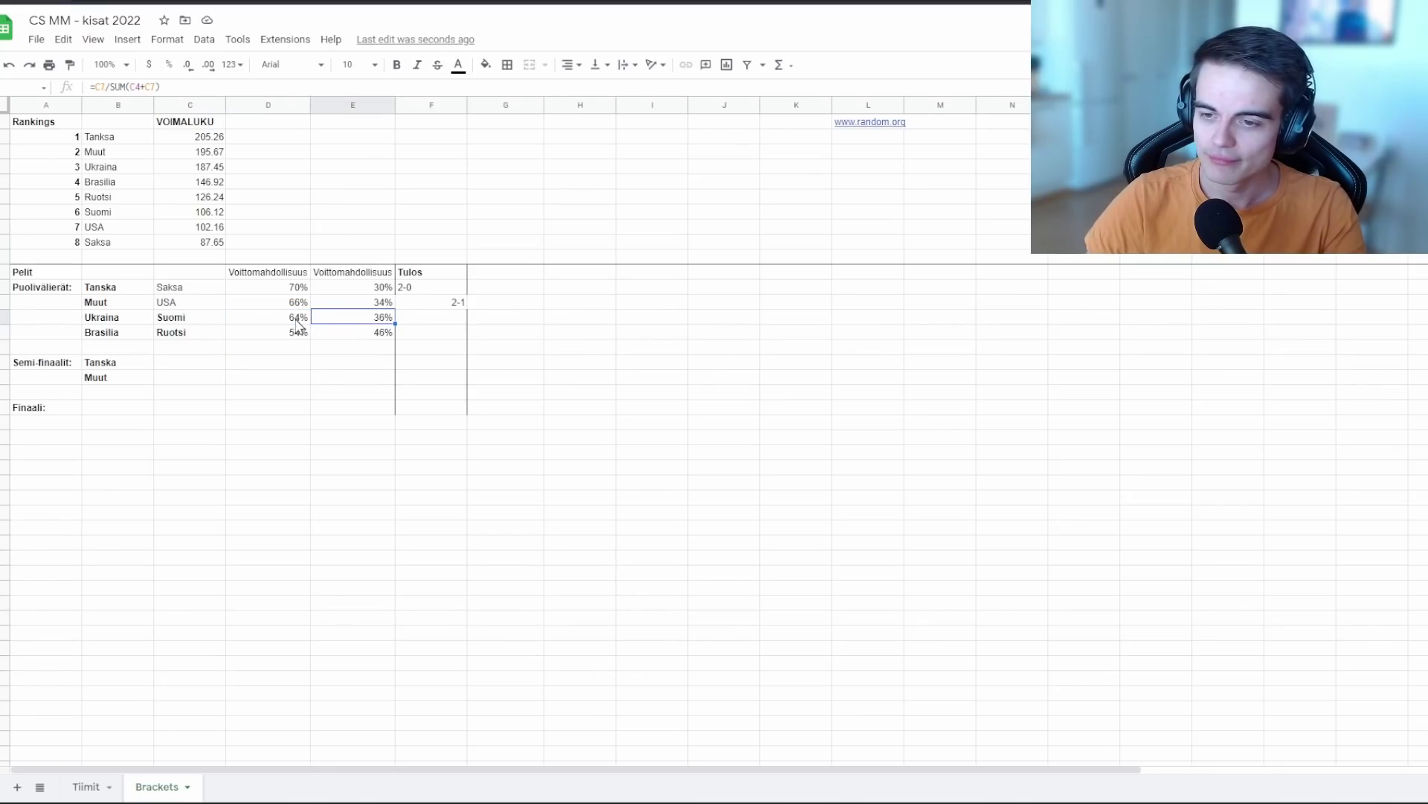
{"action": "left_click", "coordinate": [439, 322]}
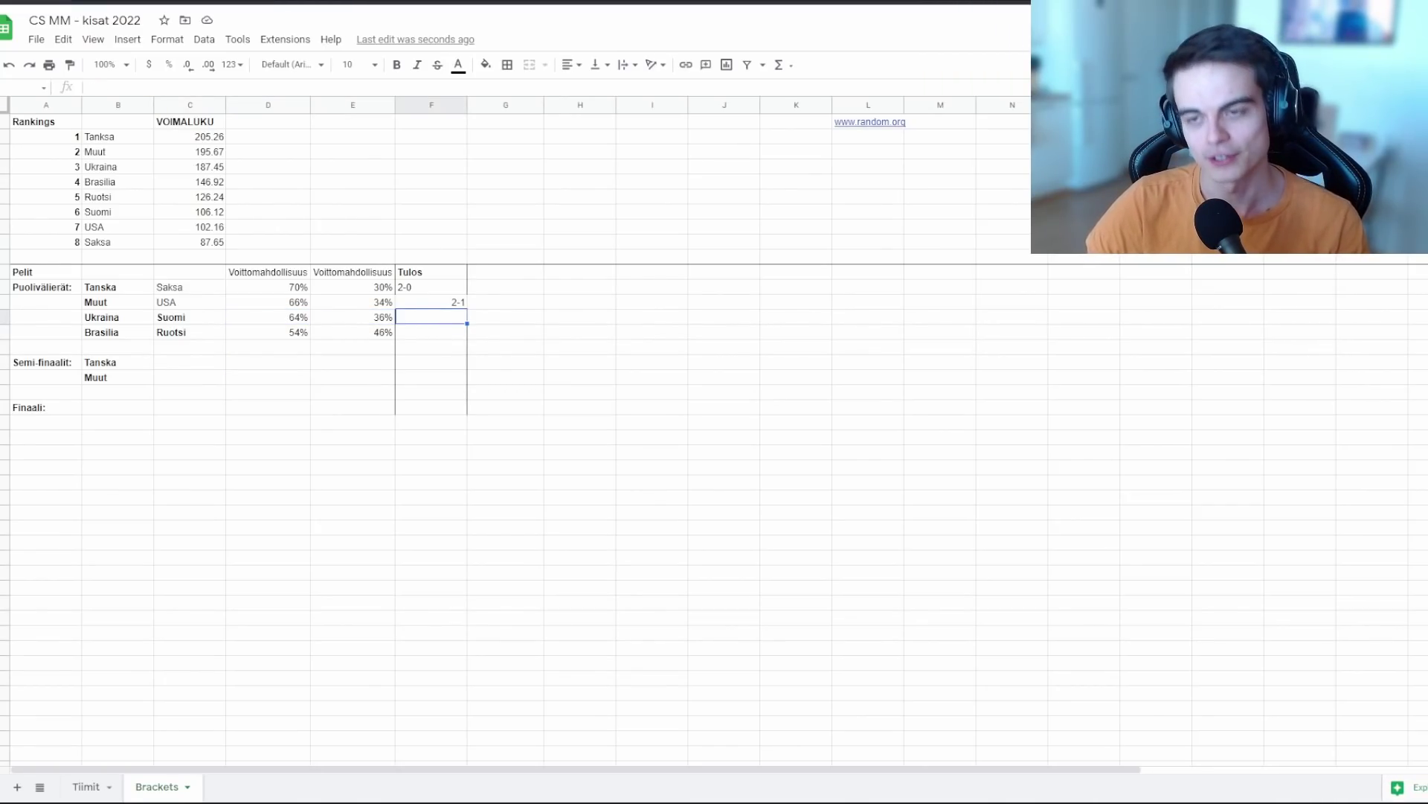
{"action": "left_click", "coordinate": [223, 2]}
{"action": "left_click", "coordinate": [149, 2]}
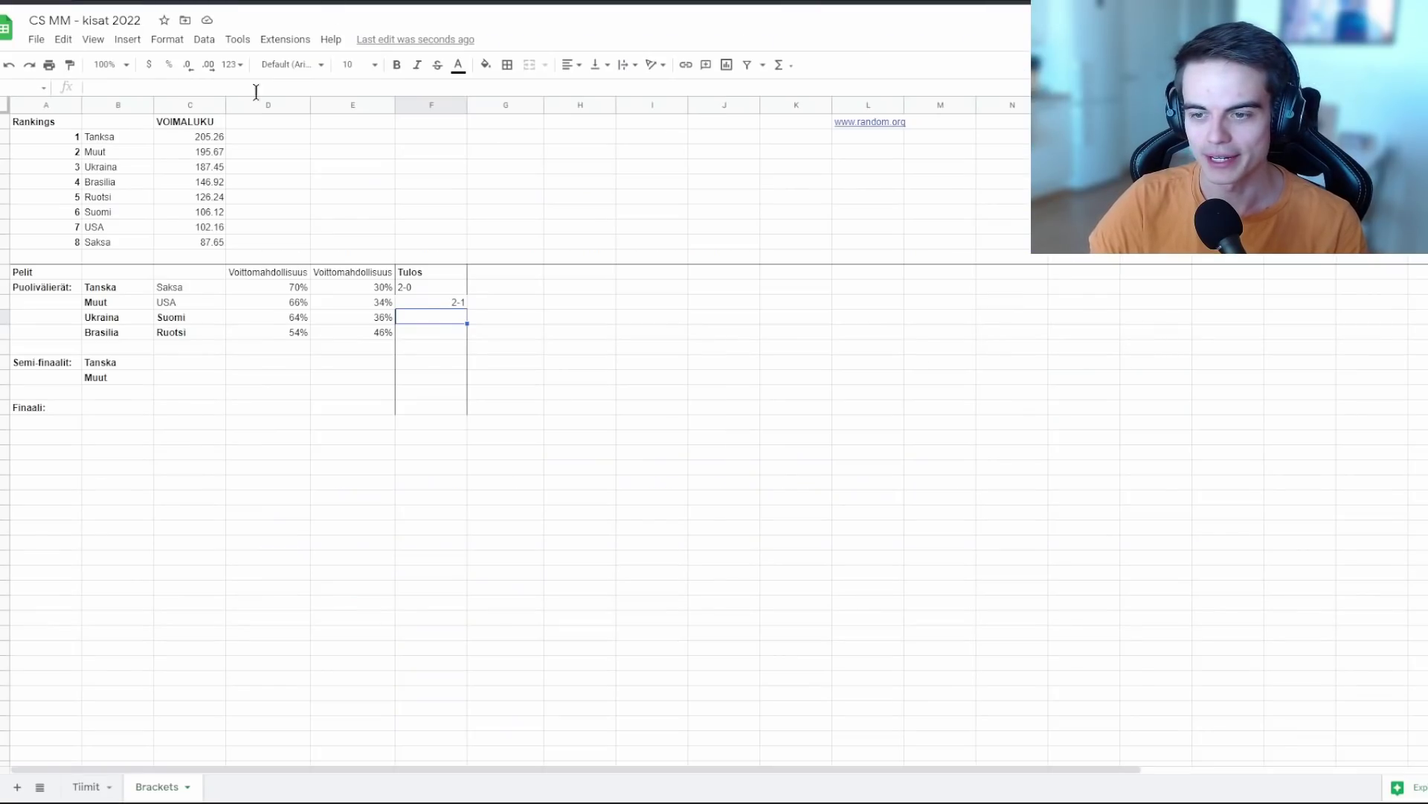
{"action": "left_click", "coordinate": [279, 315]}
{"action": "left_click", "coordinate": [357, 319]}
{"action": "left_click", "coordinate": [427, 323]}
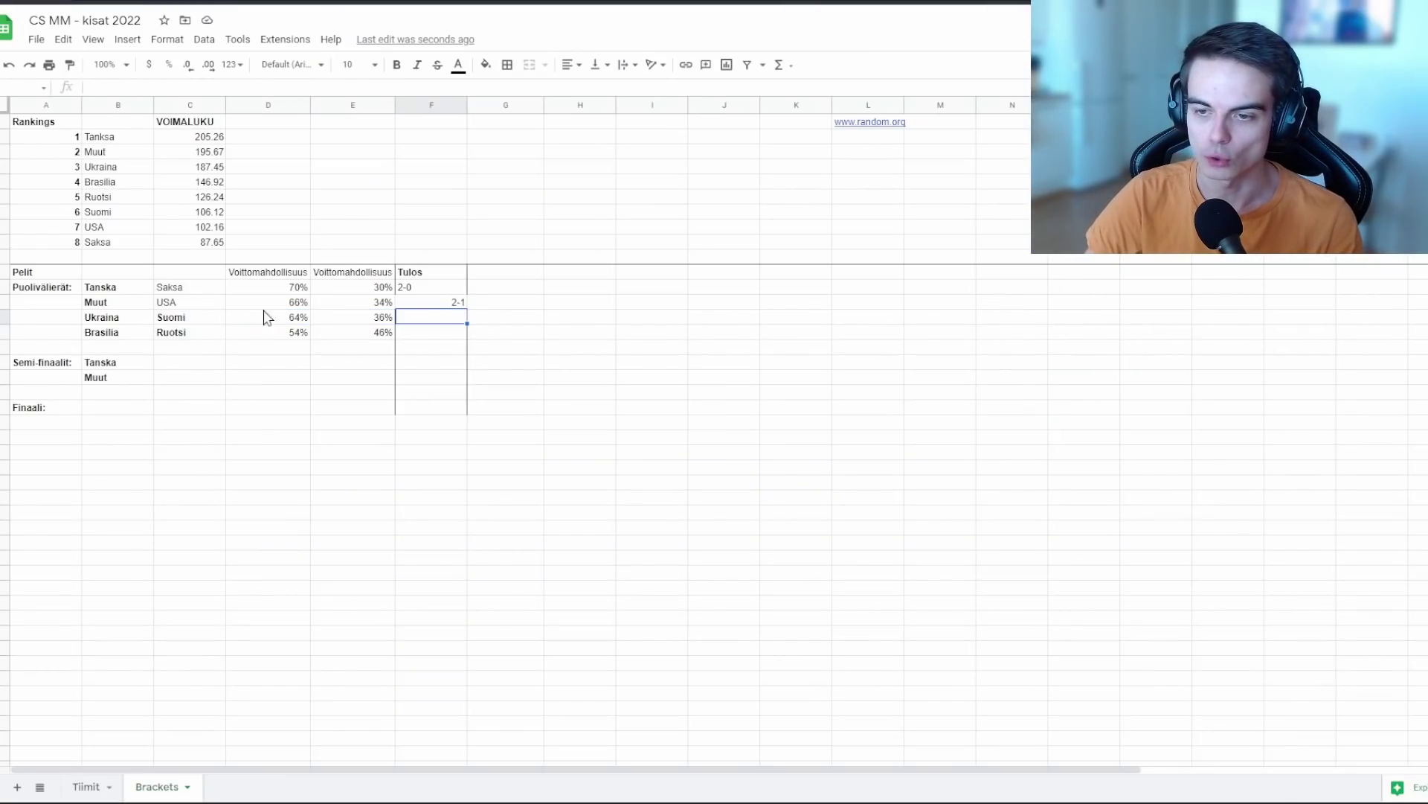
{"action": "left_click", "coordinate": [223, 2]}
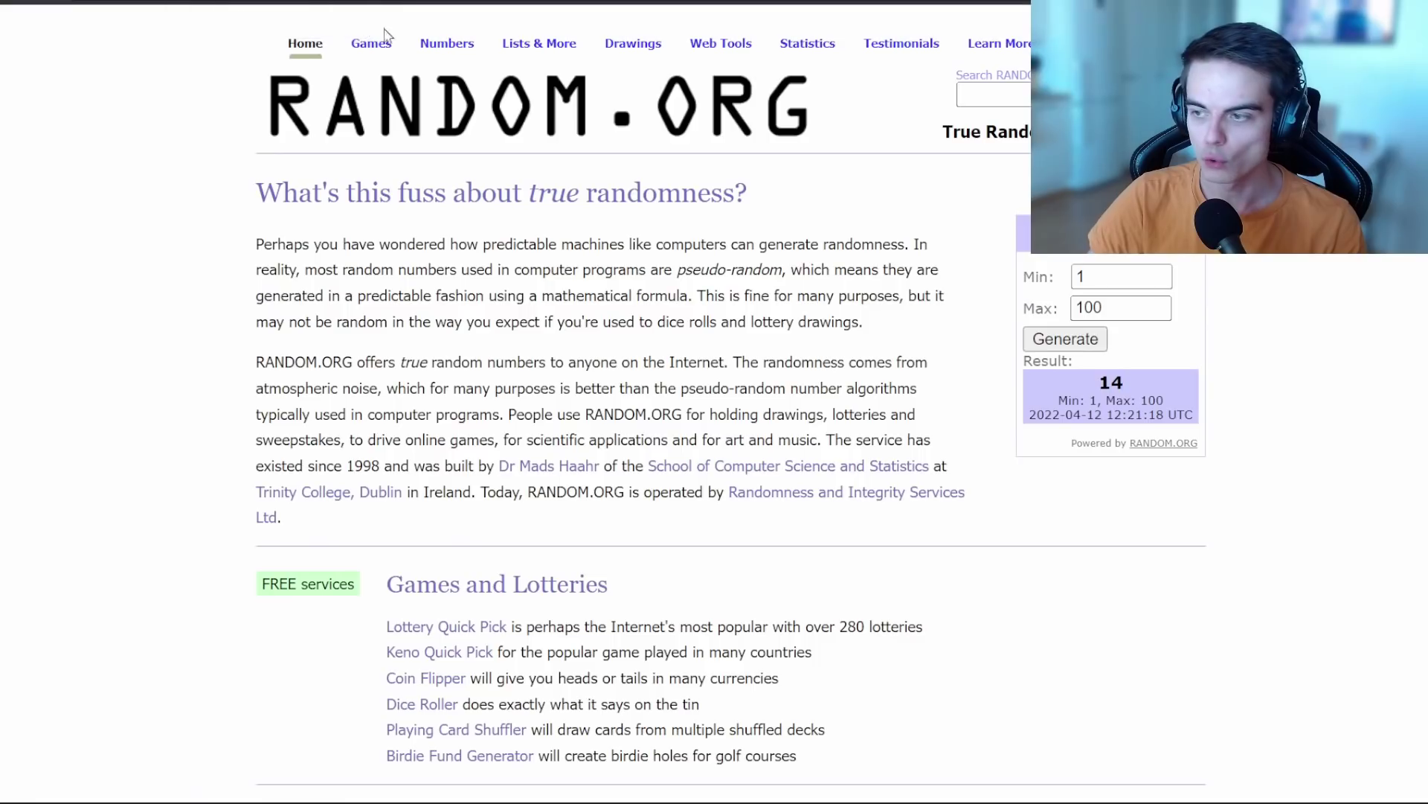
Step: Generate a random number between 1 and 100 on RANDOM.ORG and enter 0-1 as the Ukraina–Suomi Tulos
{"action": "left_click", "coordinate": [1055, 342]}
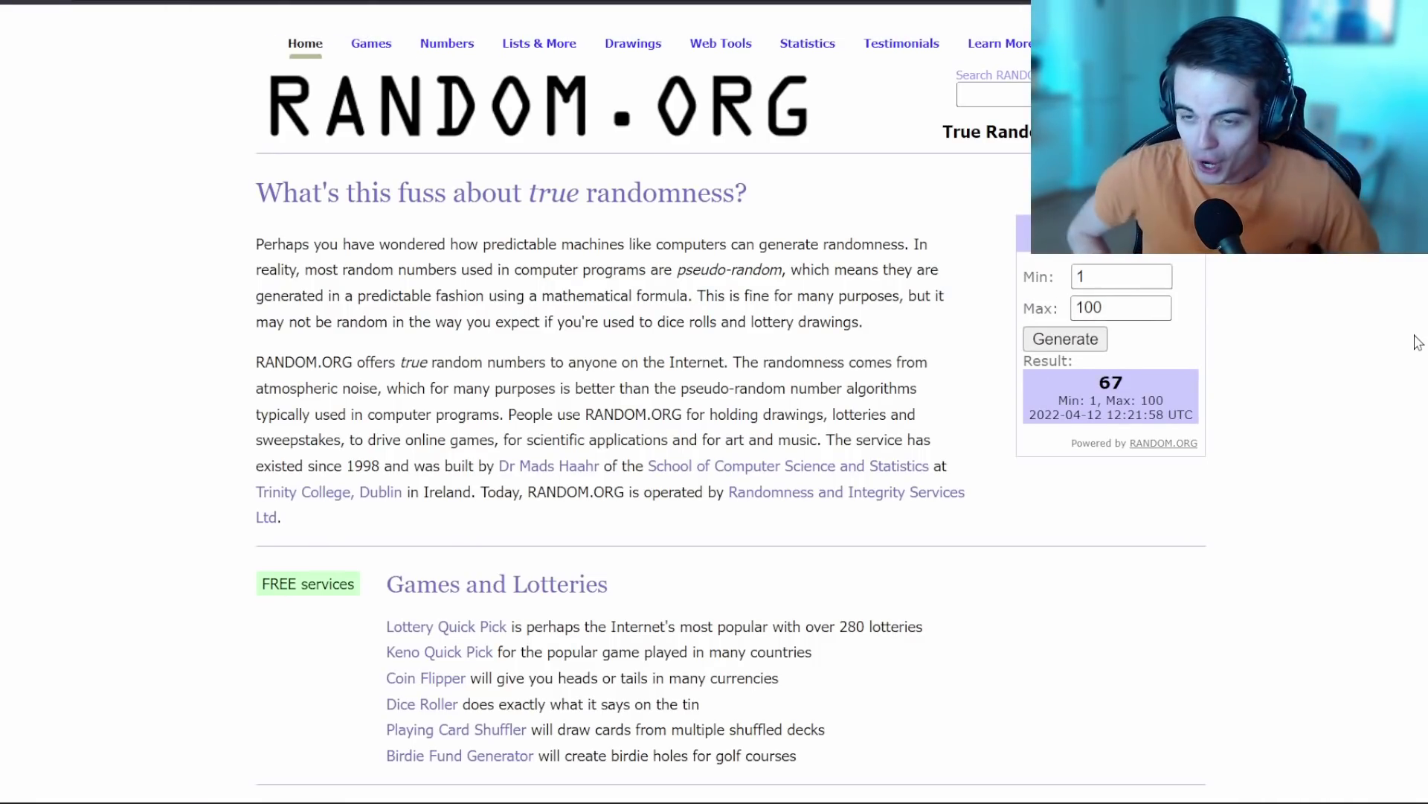
{"action": "key", "text": "ctrl+Tab"}
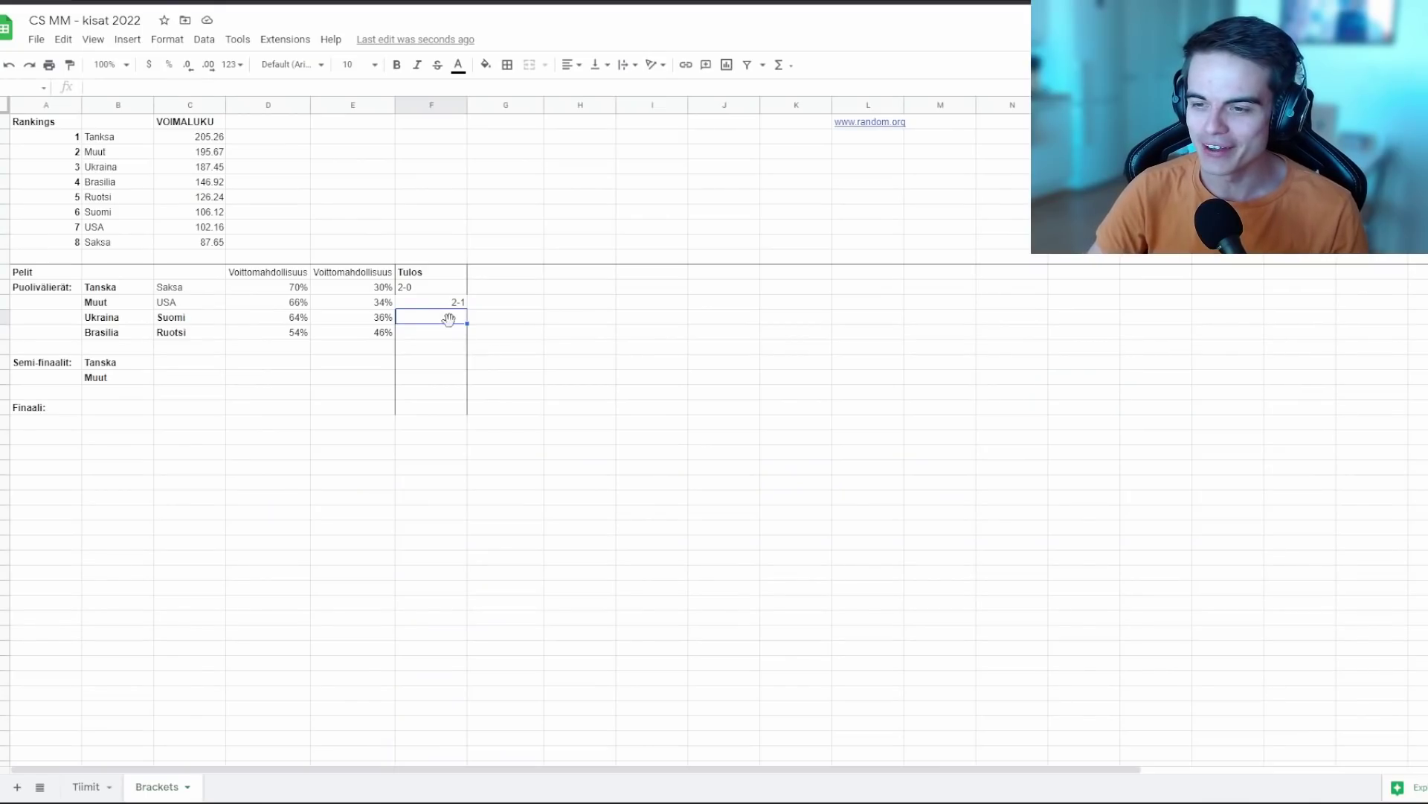
{"action": "type", "text": "0-1"}
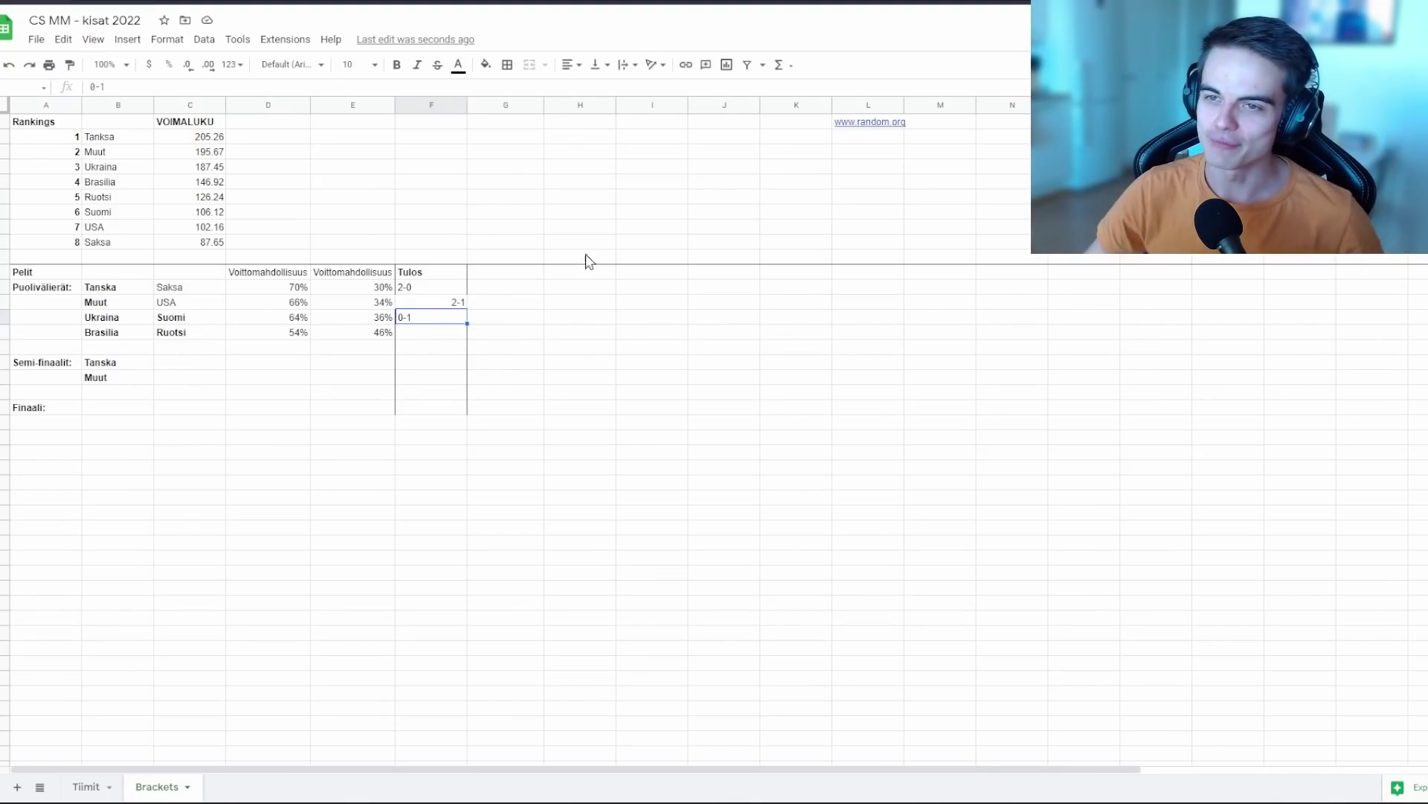
Step: Generate a second random number between 1 and 100 on RANDOM.ORG, and set Tulos to 0-1 for Muut–USA and 0-2 for Ukraina–Suomi
{"action": "key", "text": "alt+Tab"}
{"action": "left_click", "coordinate": [1072, 341]}
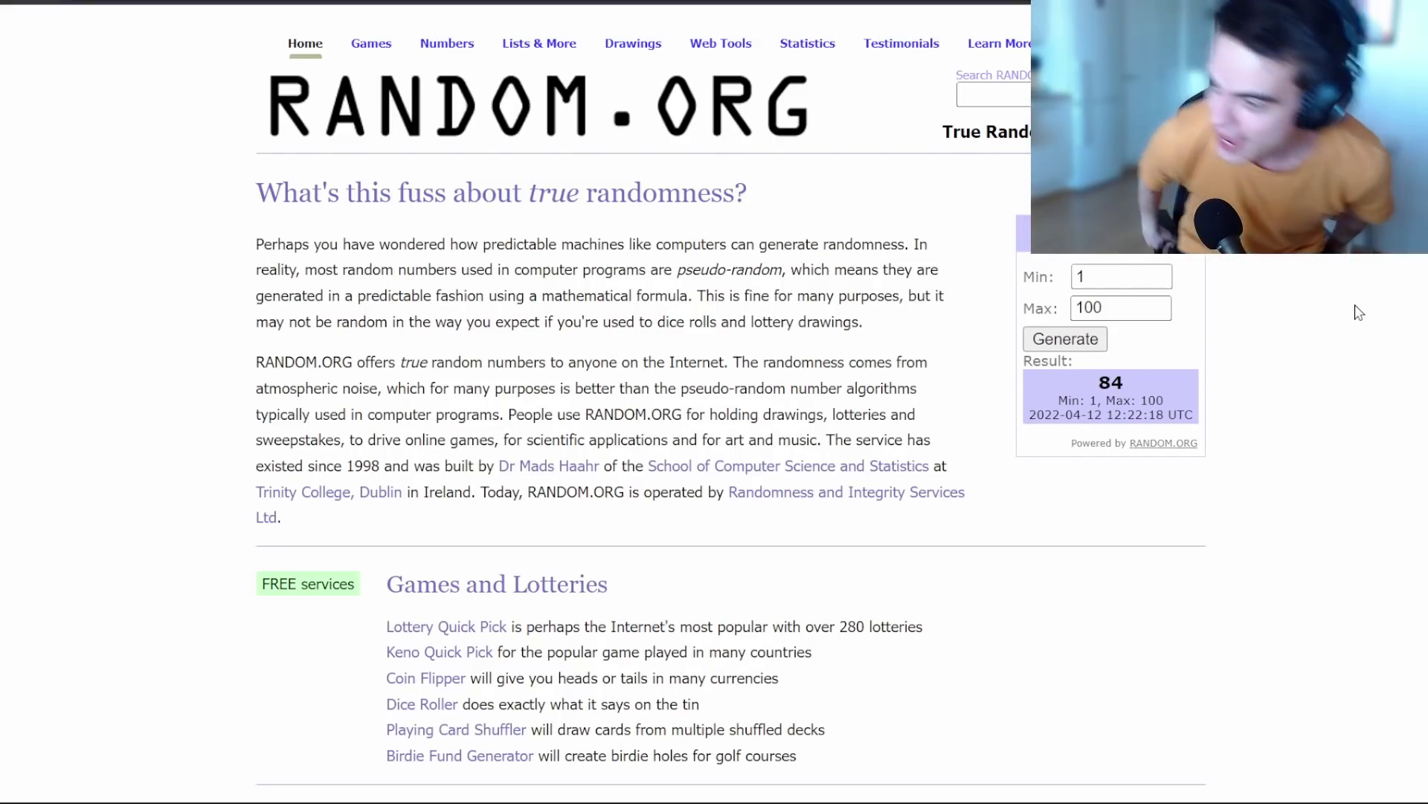
{"action": "key", "text": "ctrl+Tab"}
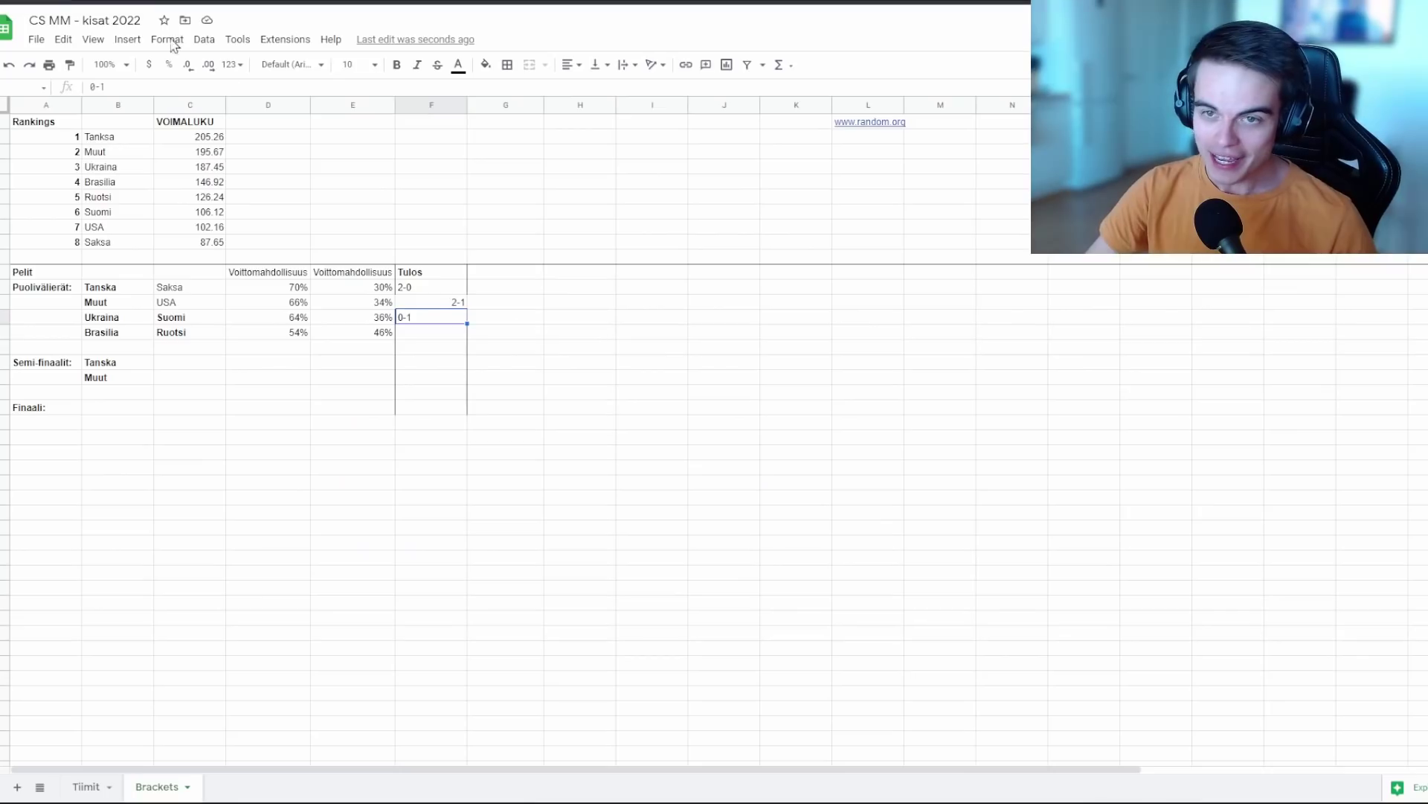
{"action": "type", "text": "0-1"}
{"action": "key", "text": "Return"}
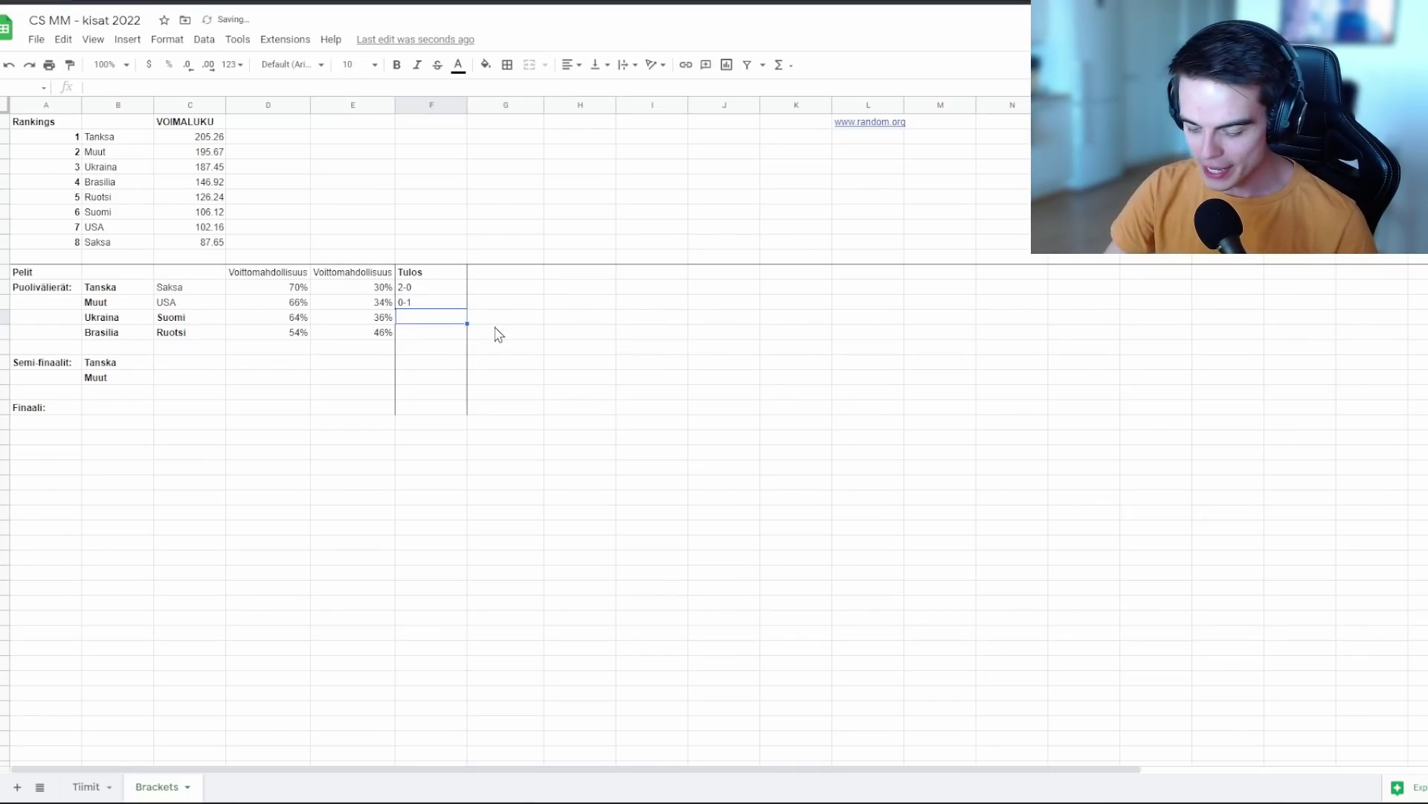
{"action": "type", "text": "0-2"}
{"action": "left_click", "coordinate": [451, 321]}
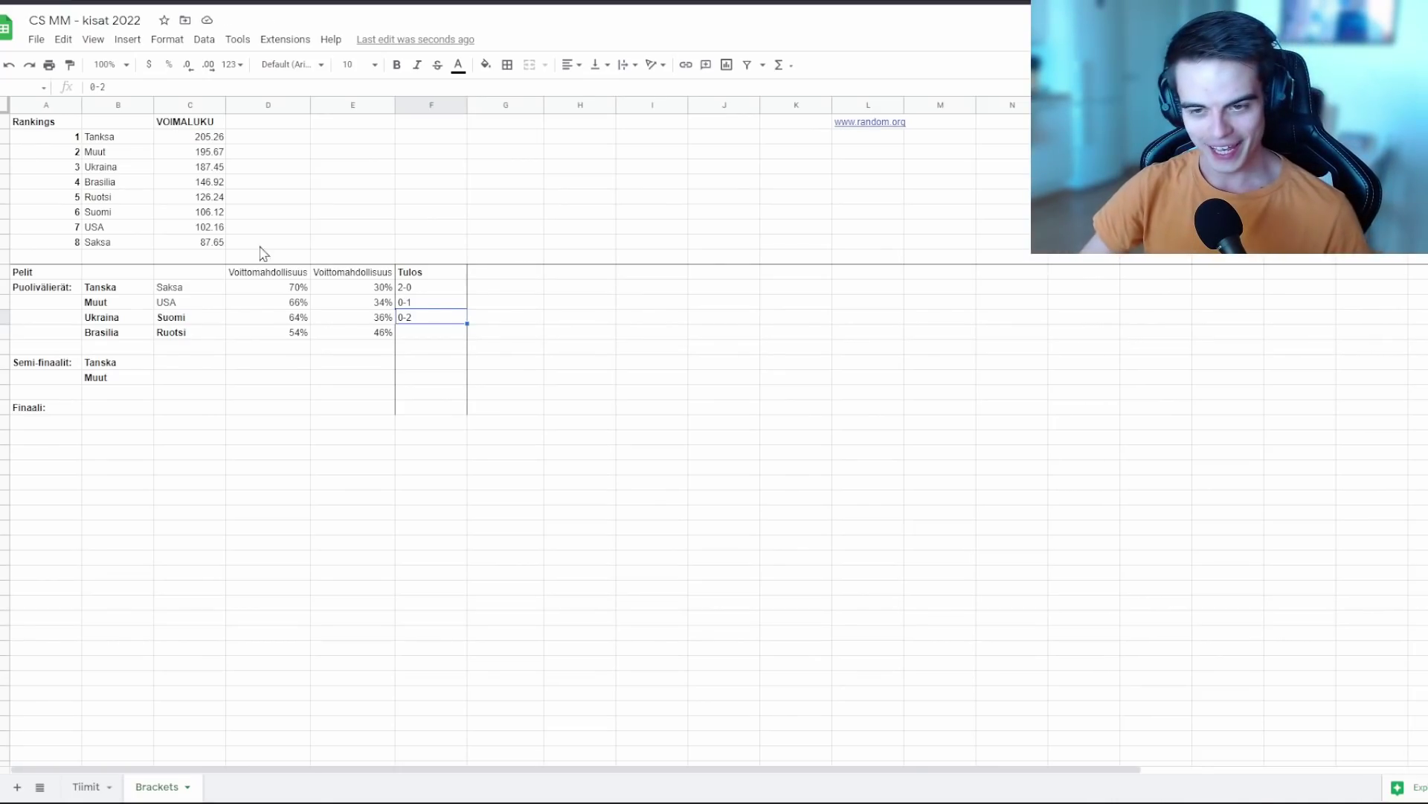
Step: Remove the bold from Ukraina and copy Suomi next to Tanska in the Semi-finaalit section, keeping it in the quarter-finals
{"action": "left_click", "coordinate": [111, 320]}
{"action": "key", "text": "ctrl+b"}
{"action": "left_click", "coordinate": [210, 320]}
{"action": "key", "text": "ctrl+c"}
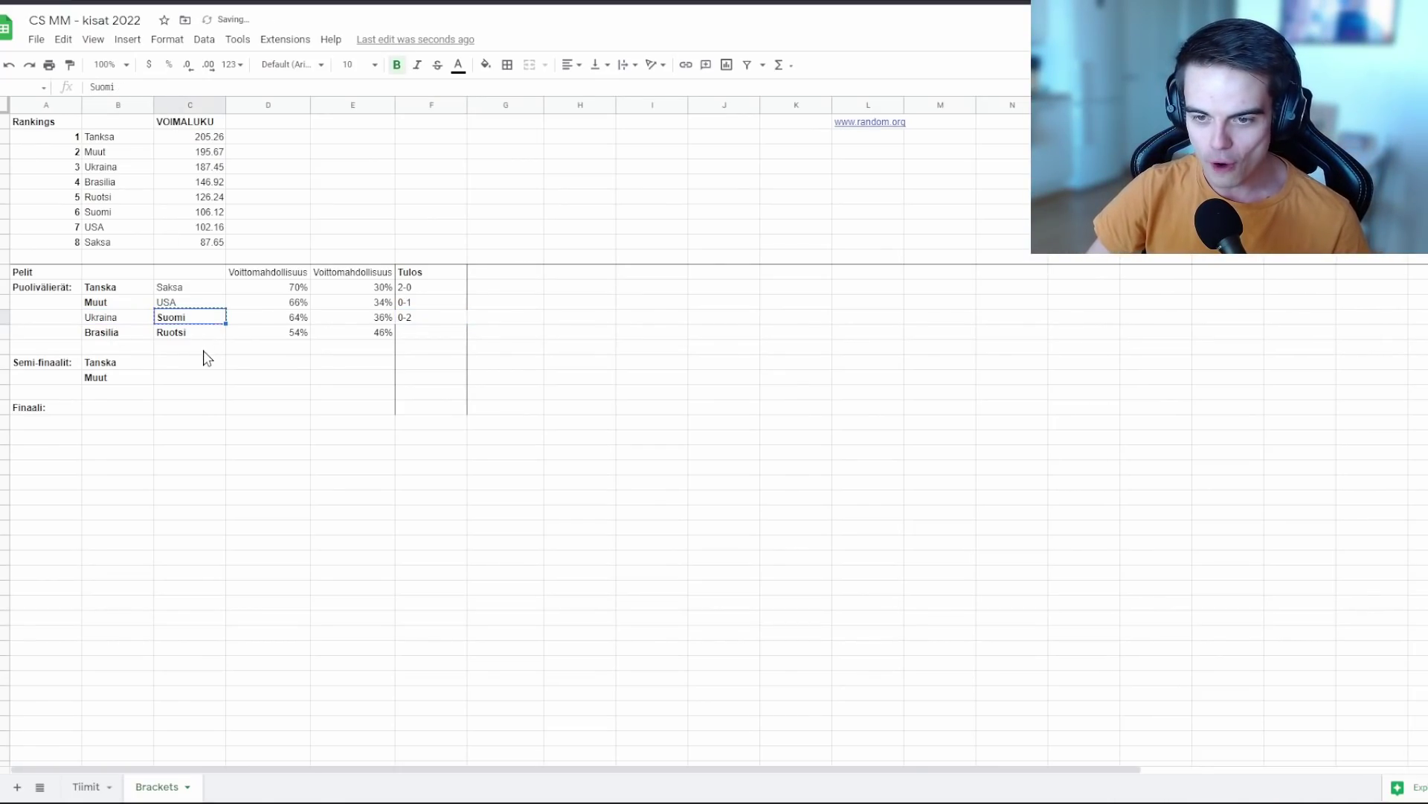
{"action": "left_click", "coordinate": [196, 364]}
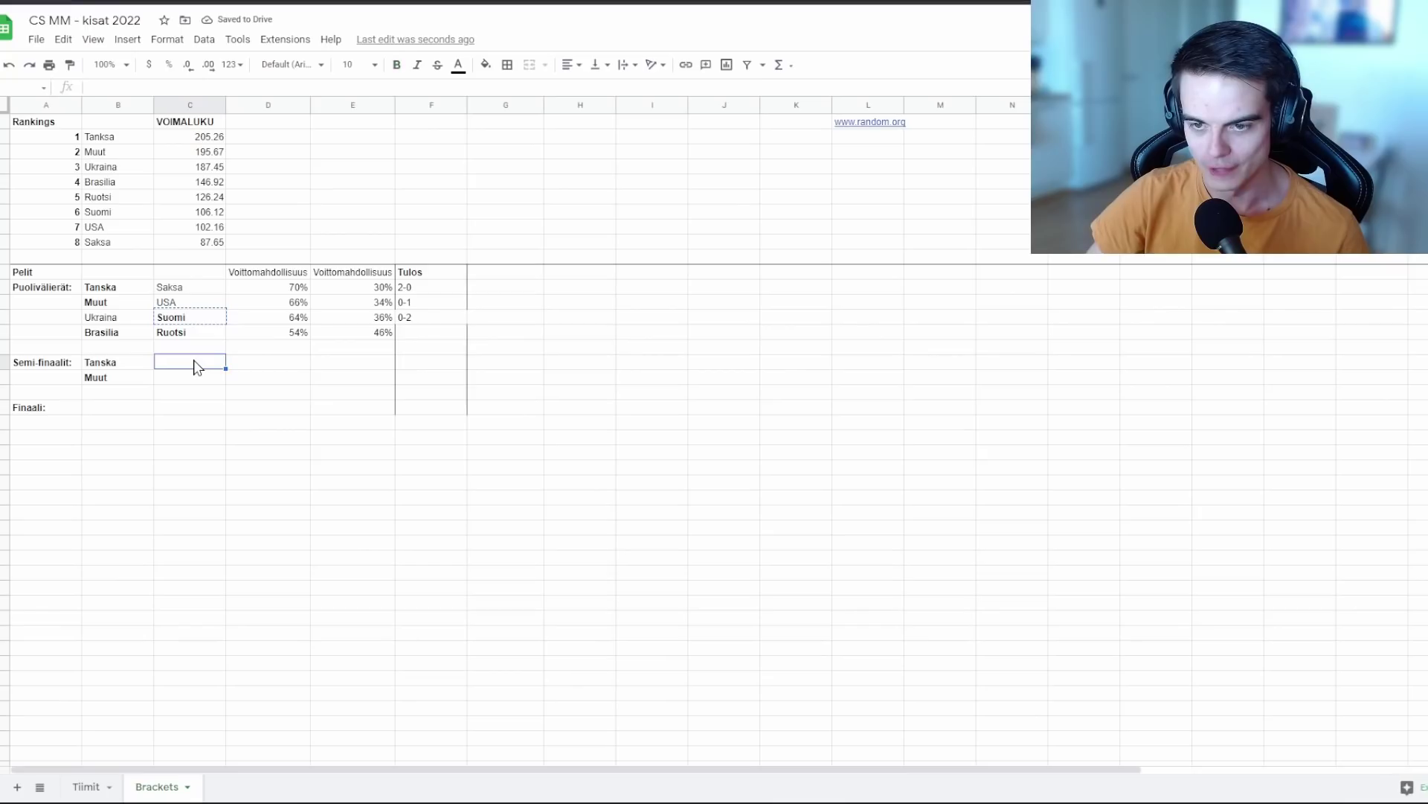
{"action": "key", "text": "ctrl+v"}
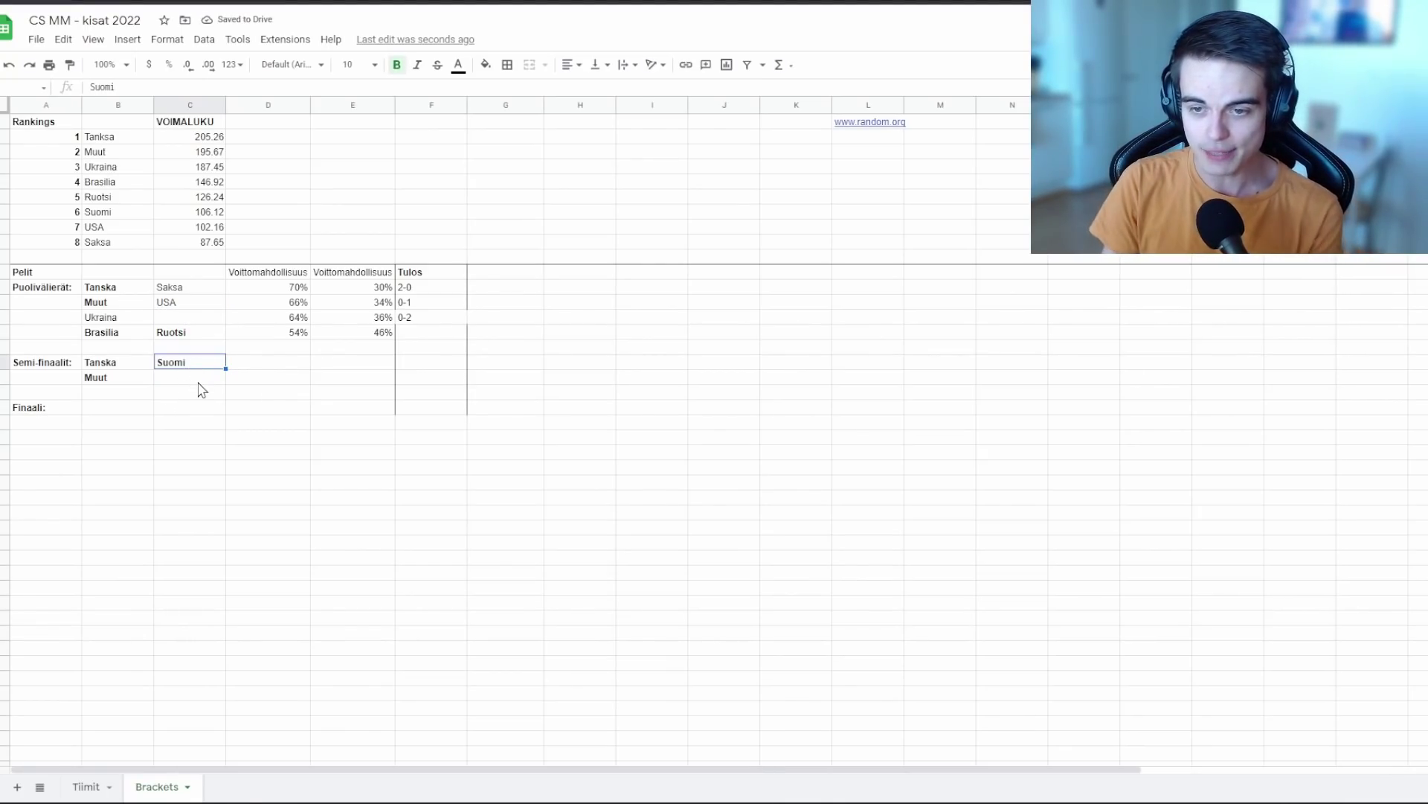
{"action": "left_click", "coordinate": [212, 318]}
{"action": "key", "text": "ctrl+v"}
{"action": "left_click", "coordinate": [212, 335]}
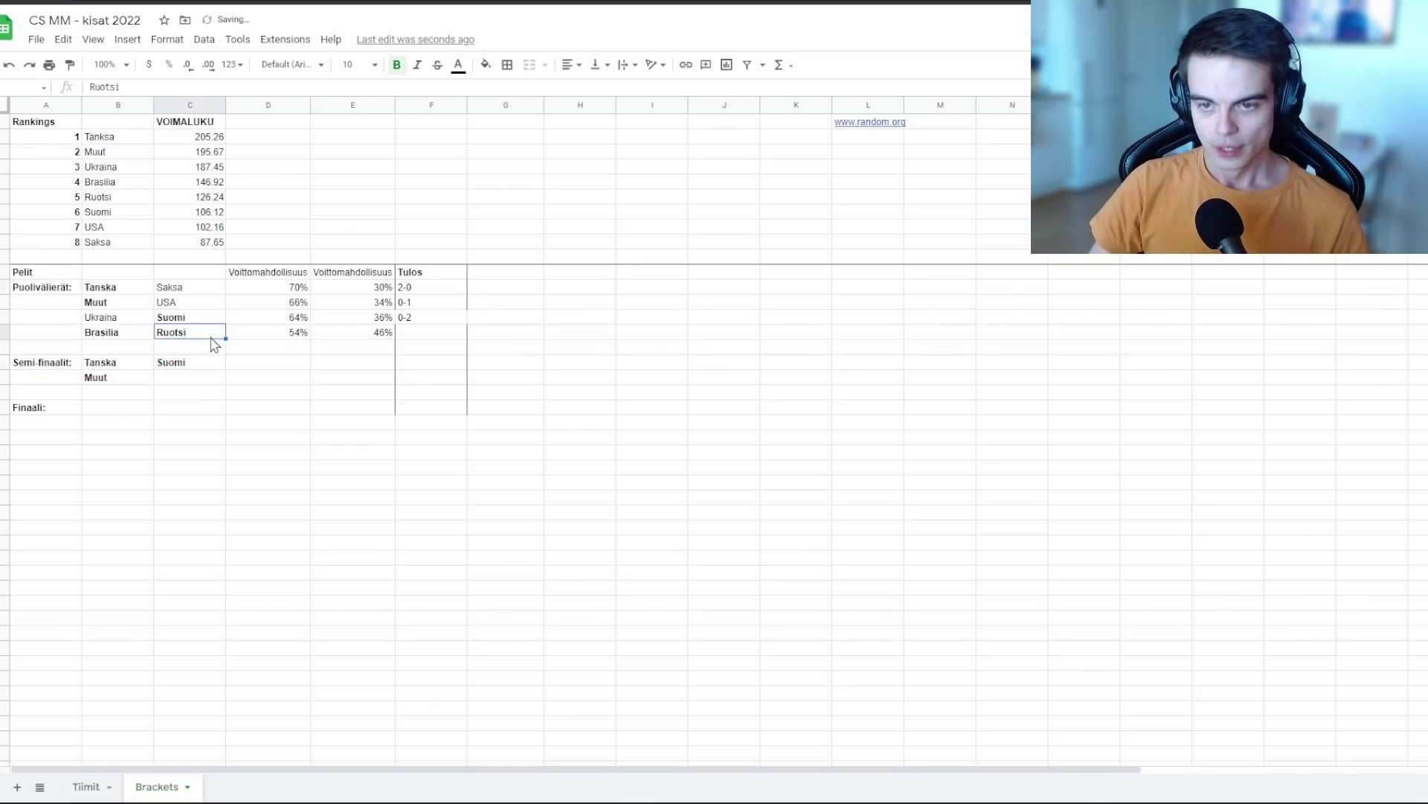
{"action": "left_click", "coordinate": [219, 348]}
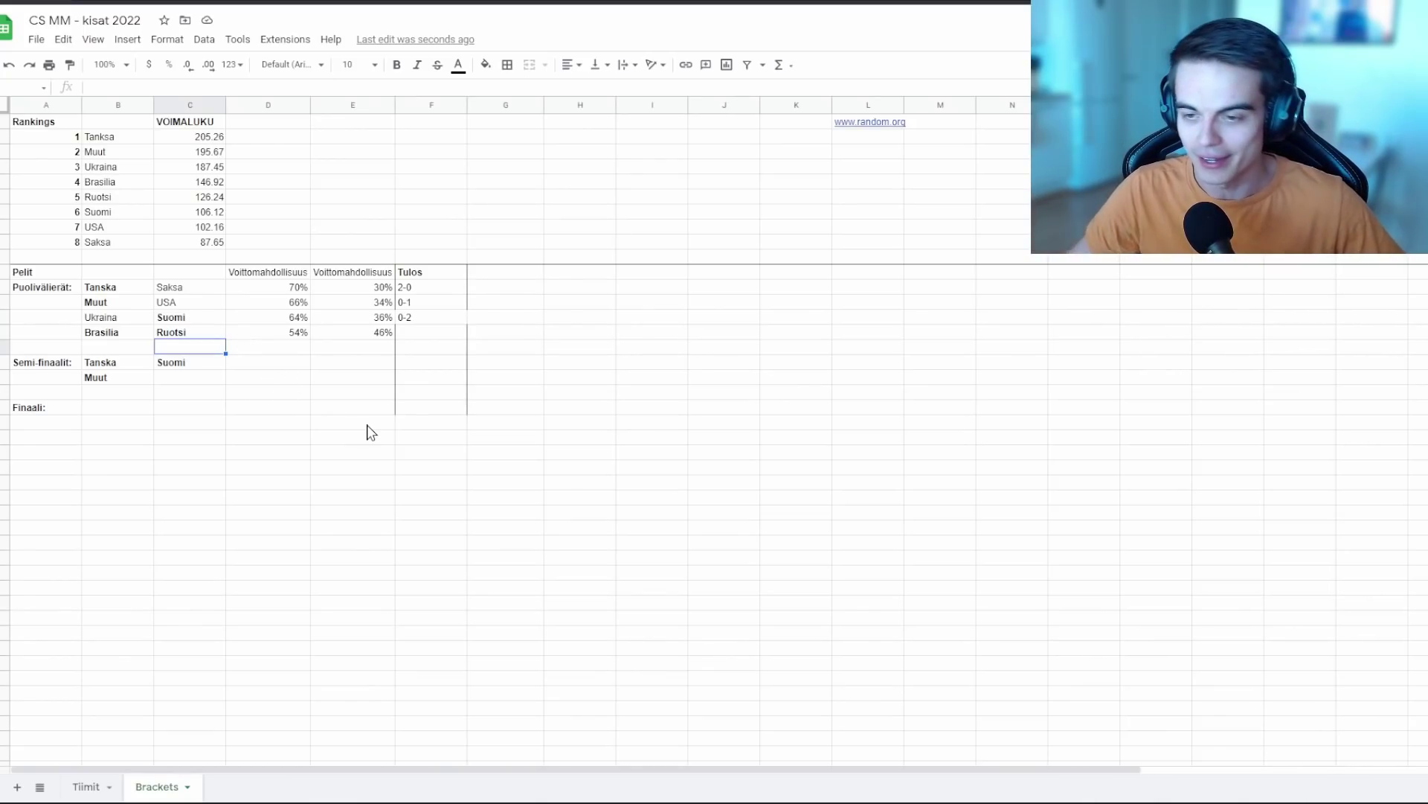
Step: Check the Brasilia–Ruotsi quarter-final odds, generate a random number between 1 and 100, and enter 1-0 as its Tulos
{"action": "left_click", "coordinate": [133, 335]}
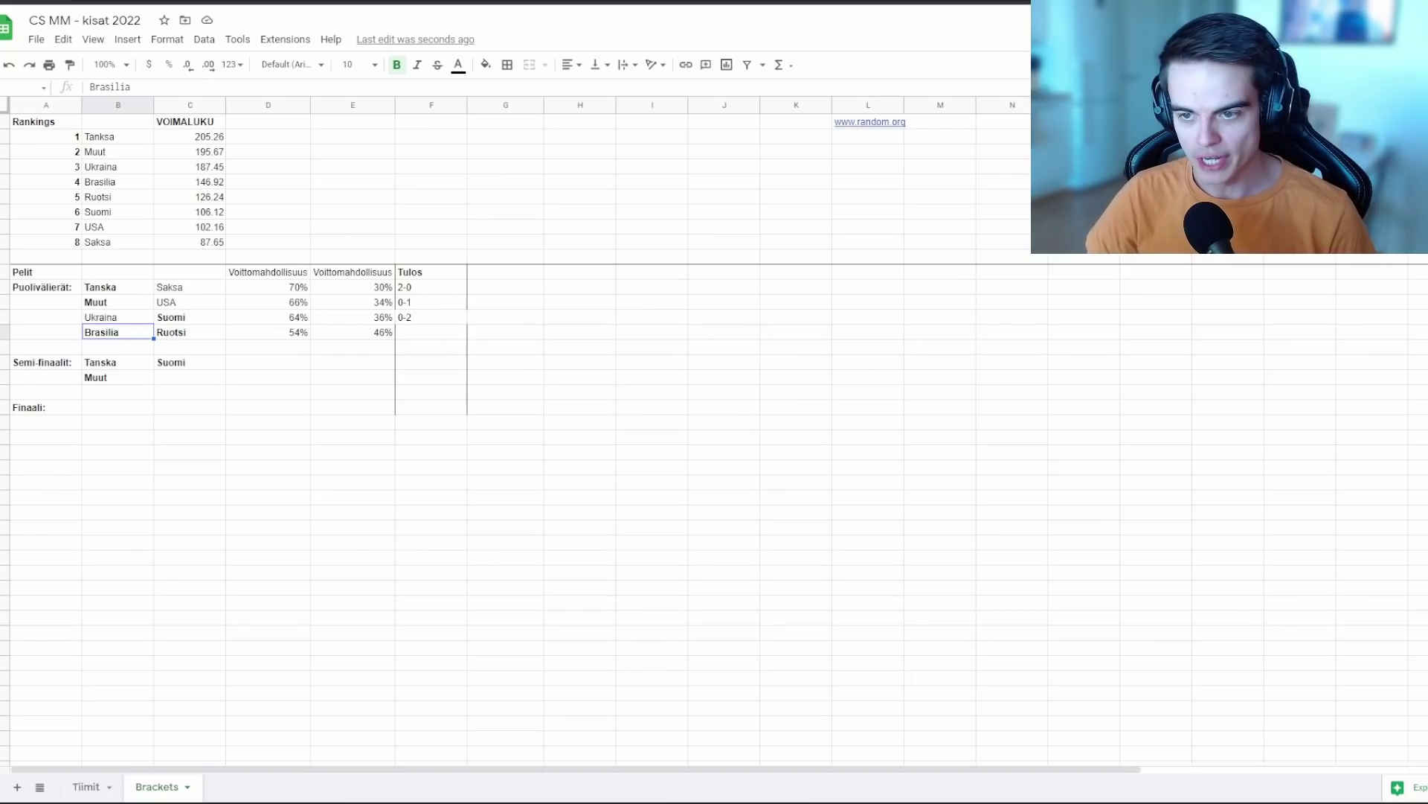
{"action": "left_click", "coordinate": [292, 340]}
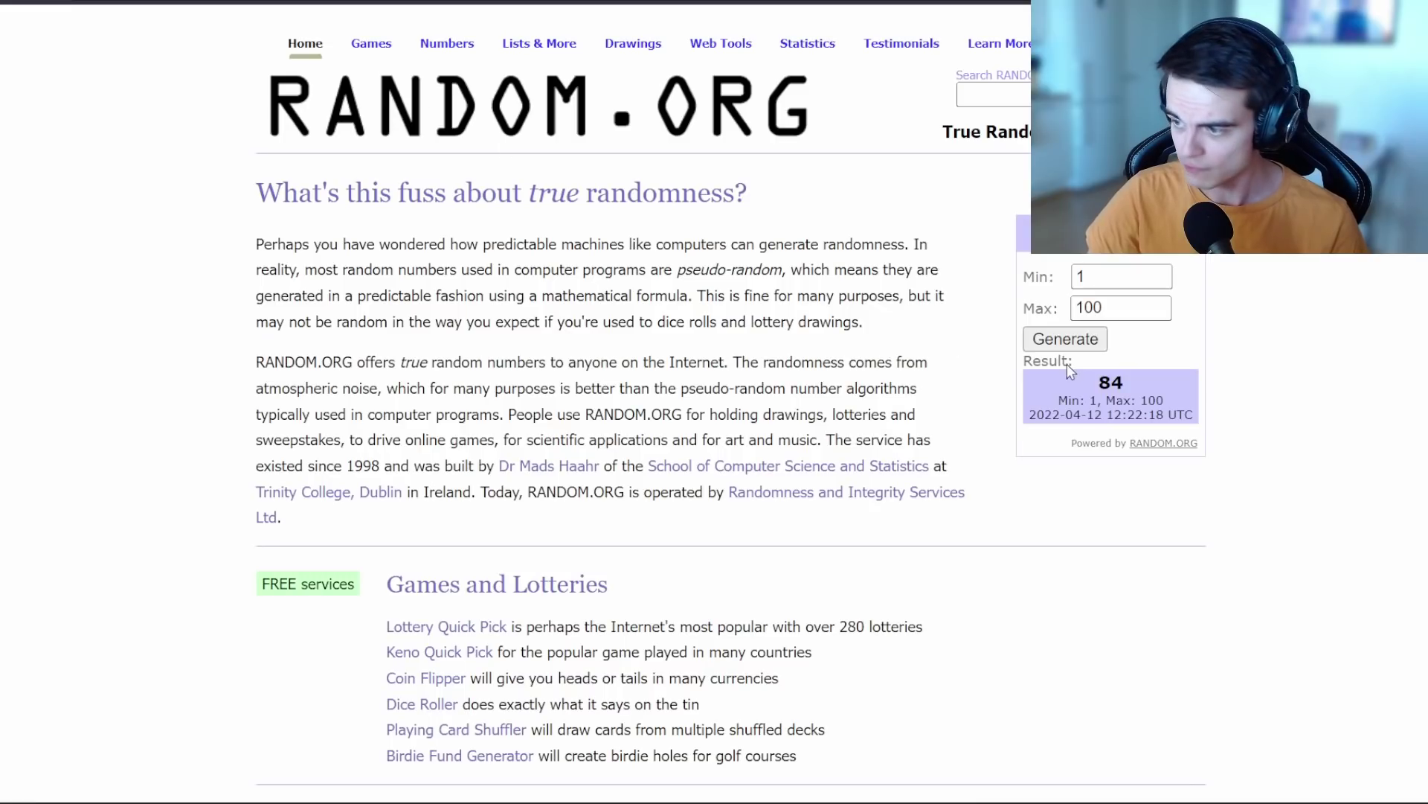
{"action": "left_click", "coordinate": [1067, 341]}
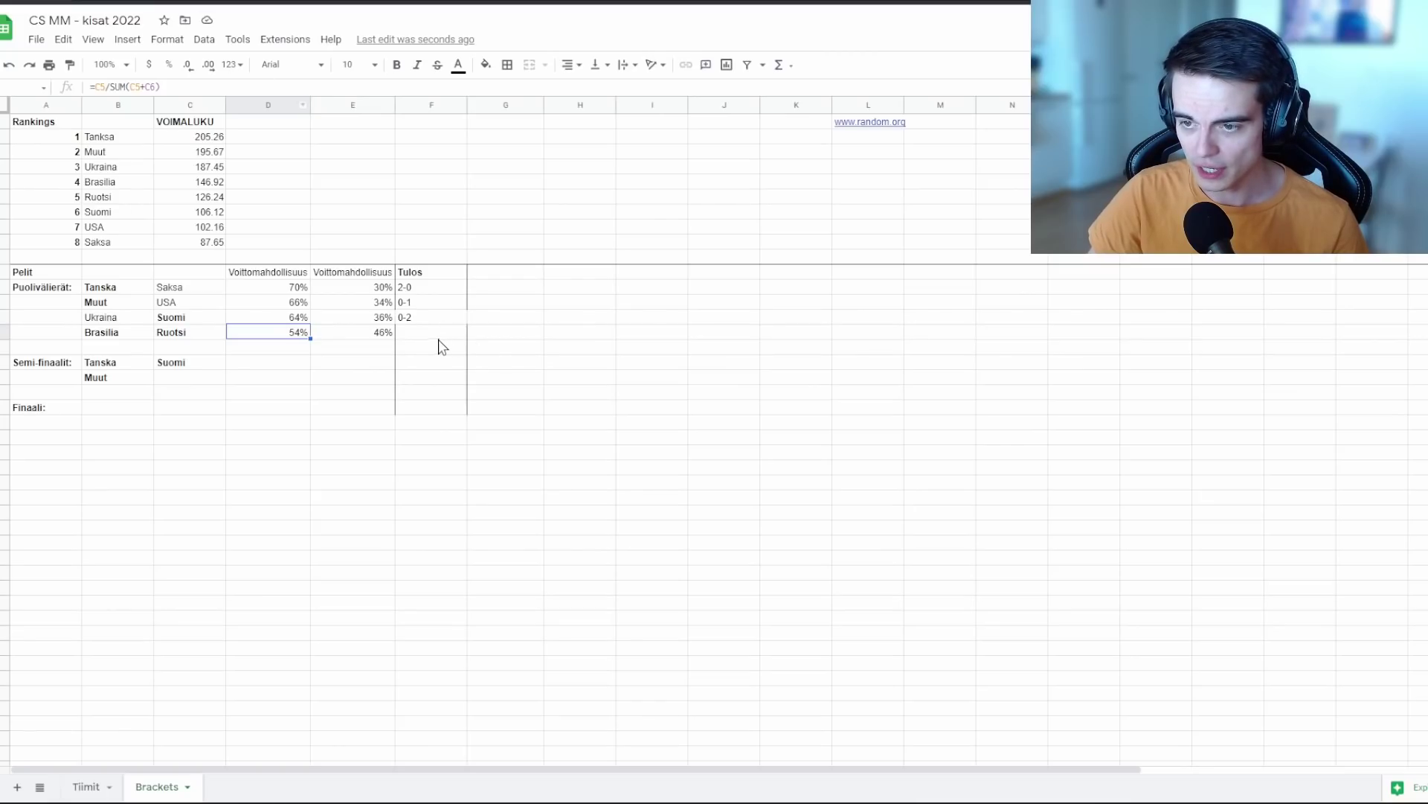
{"action": "left_click", "coordinate": [454, 335]}
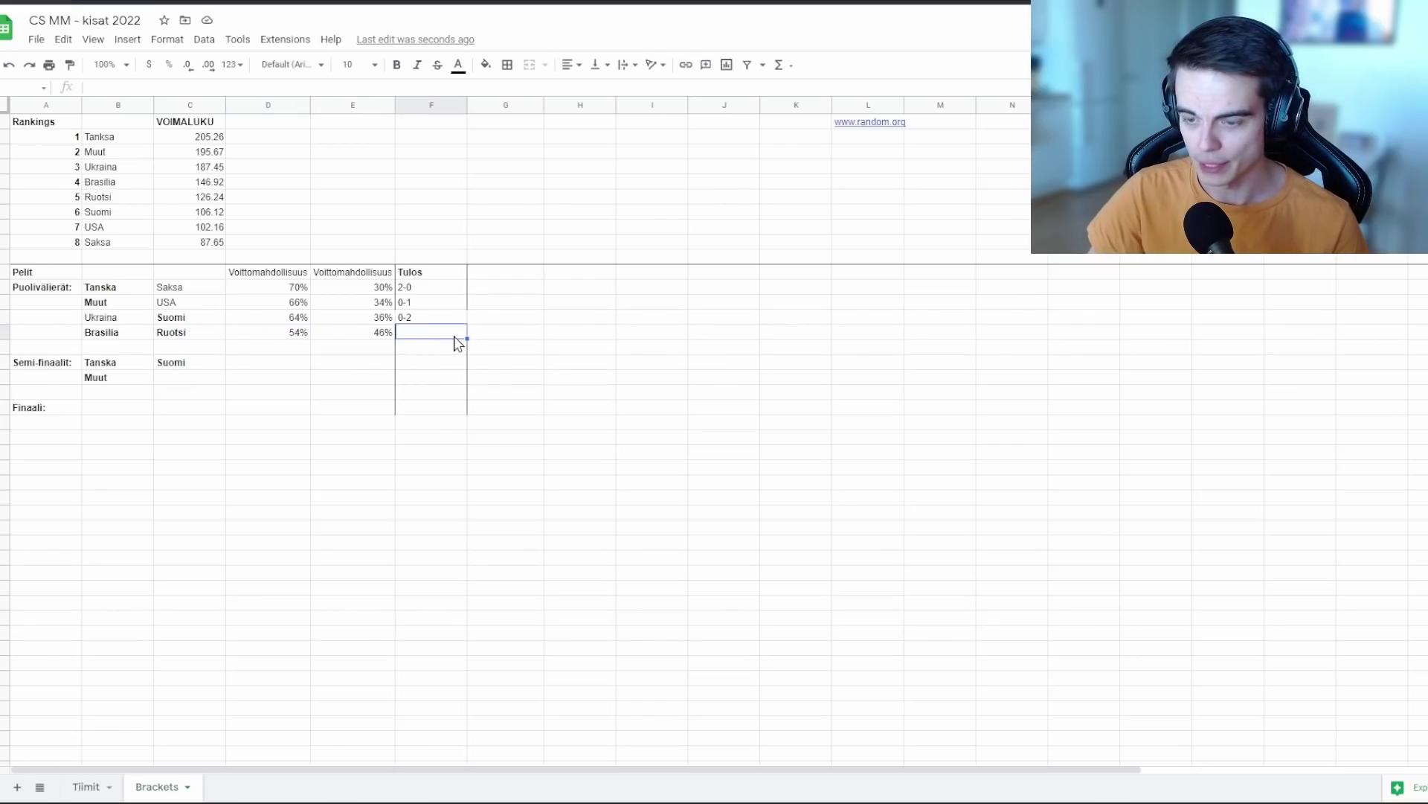
{"action": "type", "text": "1-0"}
{"action": "key", "text": "Return"}
{"action": "left_click", "coordinate": [436, 331]}
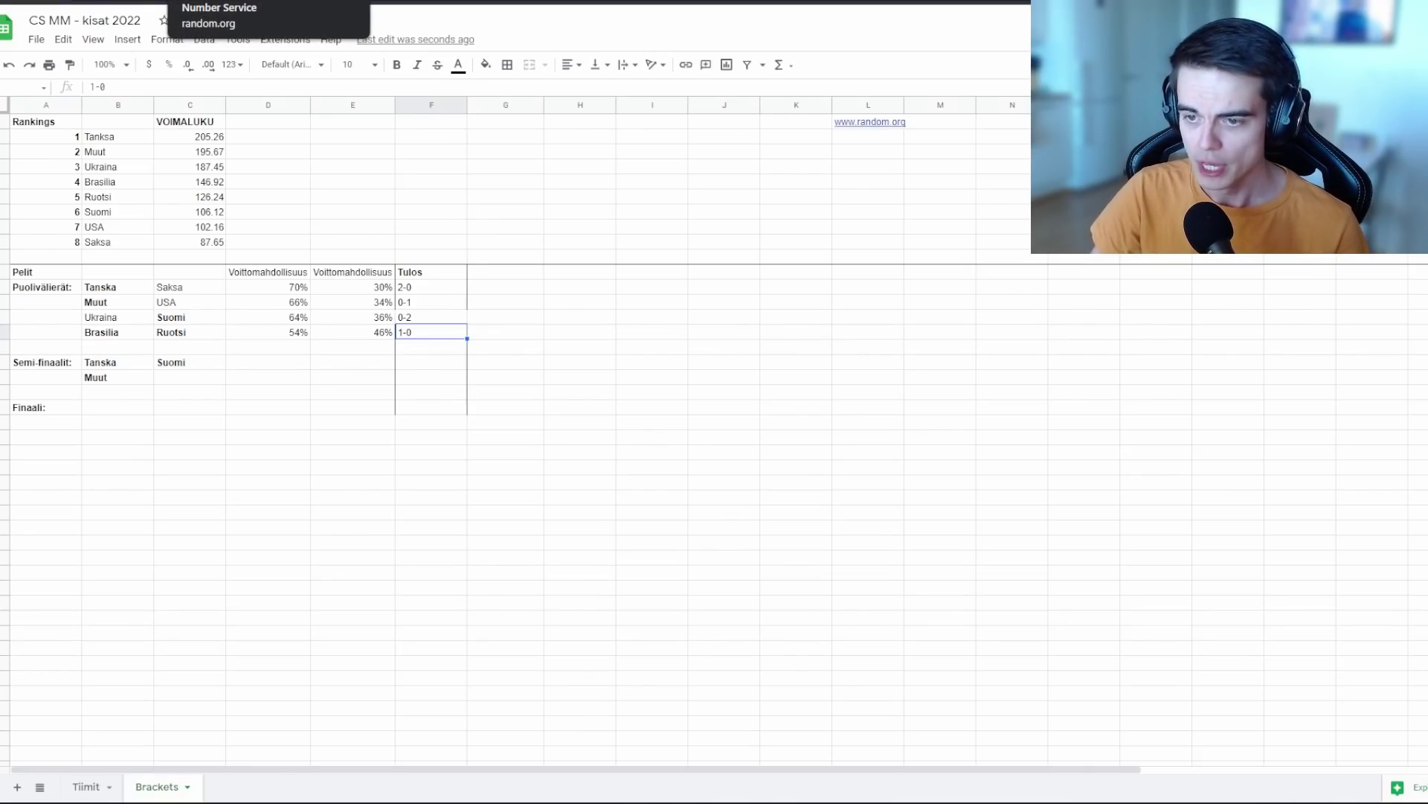
Step: Generate a second random number between 1 and 100 on RANDOM.ORG and update the Brasilia–Ruotsi Tulos to 2-0
{"action": "left_click", "coordinate": [372, 9]}
{"action": "left_click", "coordinate": [1067, 340]}
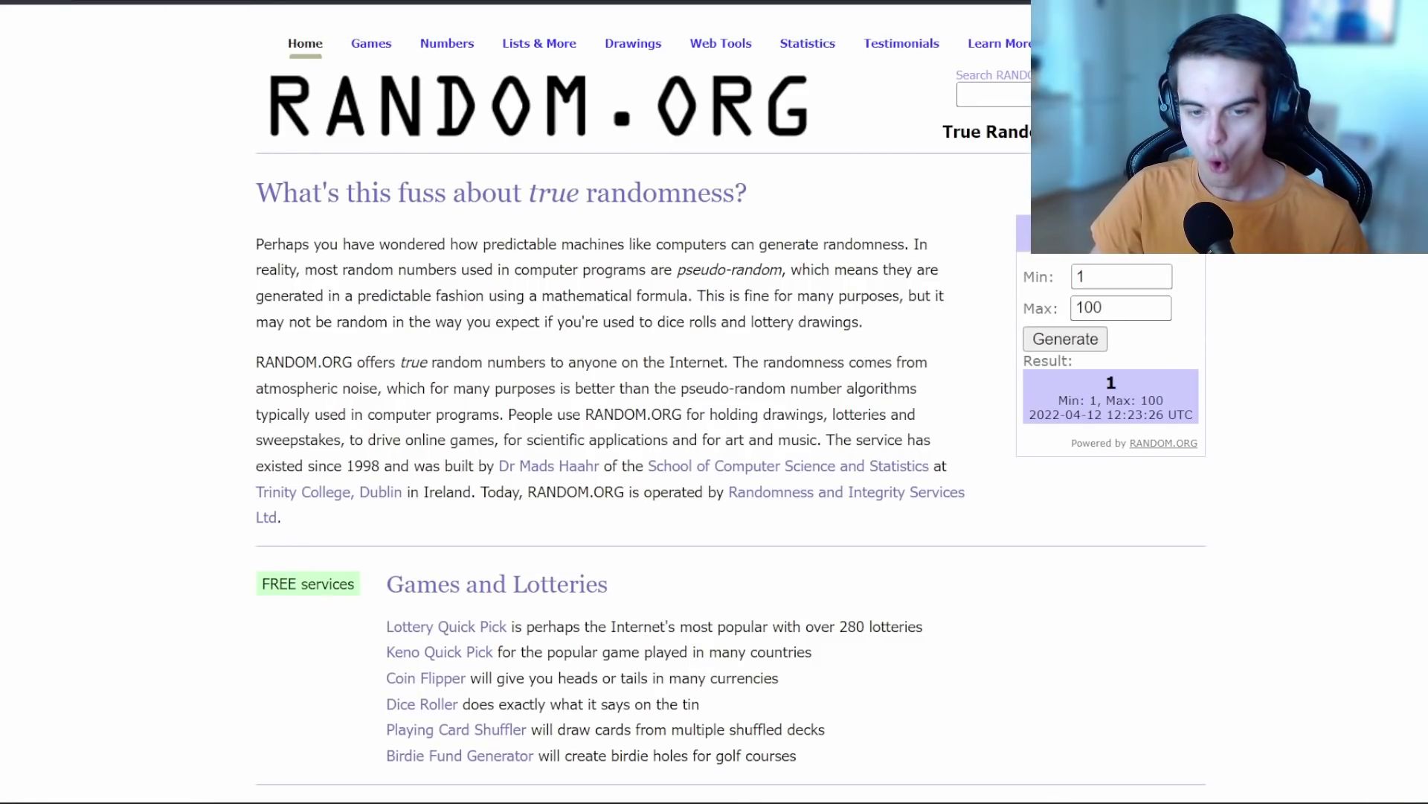
{"action": "key", "text": "ctrl+shift+Tab"}
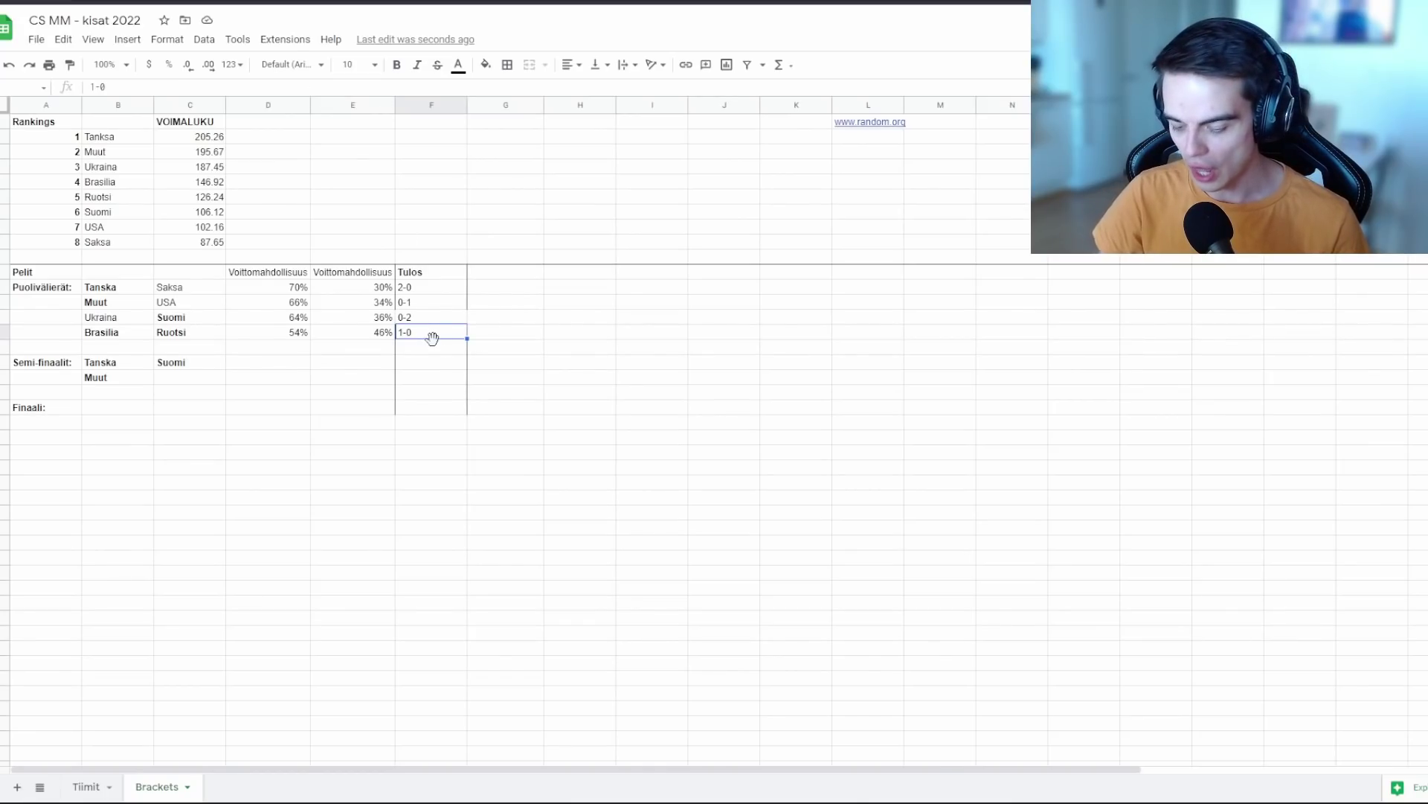
{"action": "type", "text": "2-0"}
{"action": "key", "text": "Return"}
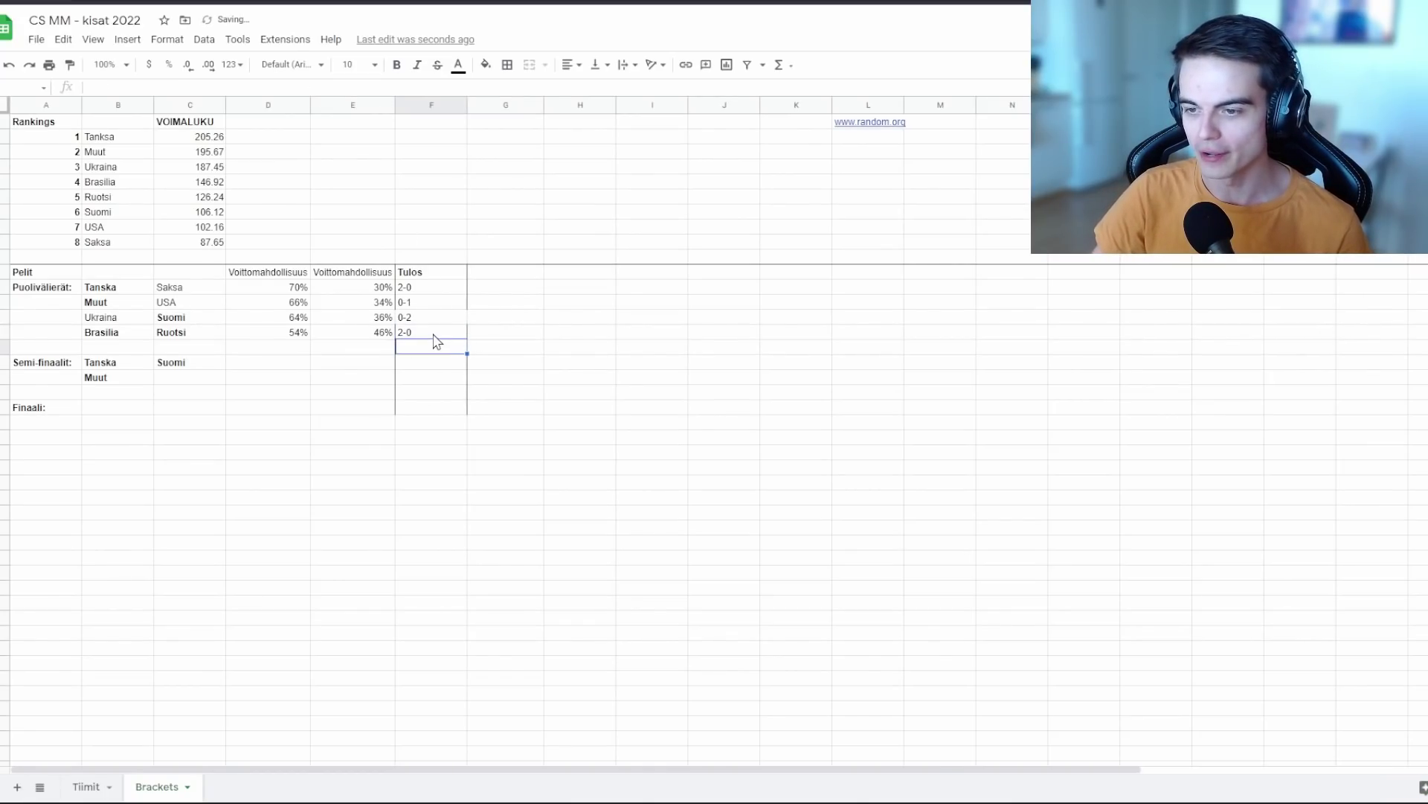
Step: Remove the bold from Ruotsi in the quarter-finals and copy Brasilia next to Muut in the Semi-finaalit section
{"action": "left_click", "coordinate": [186, 342]}
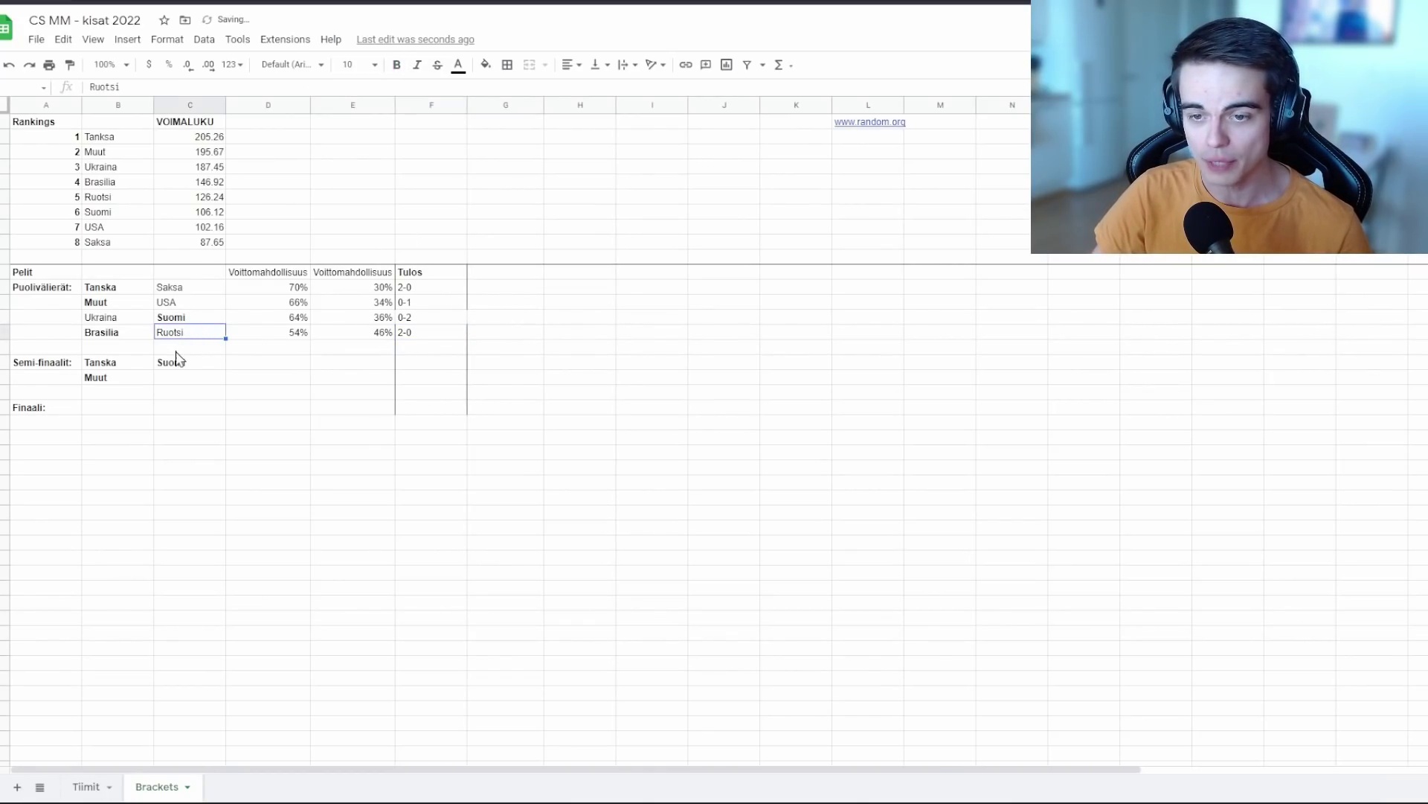
{"action": "left_click", "coordinate": [178, 347]}
{"action": "left_click", "coordinate": [137, 338]}
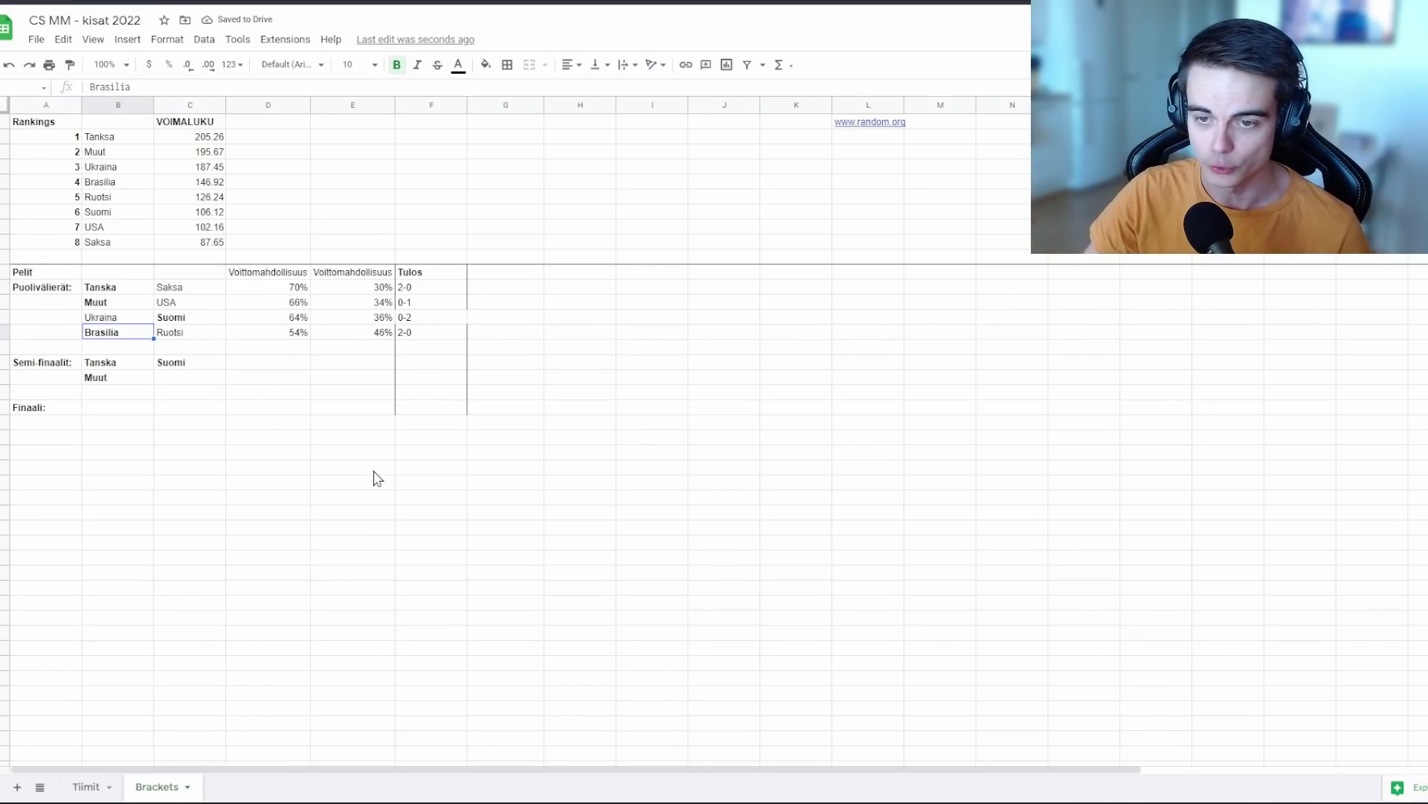
{"action": "key", "text": "ctrl+c"}
{"action": "left_click", "coordinate": [191, 383]}
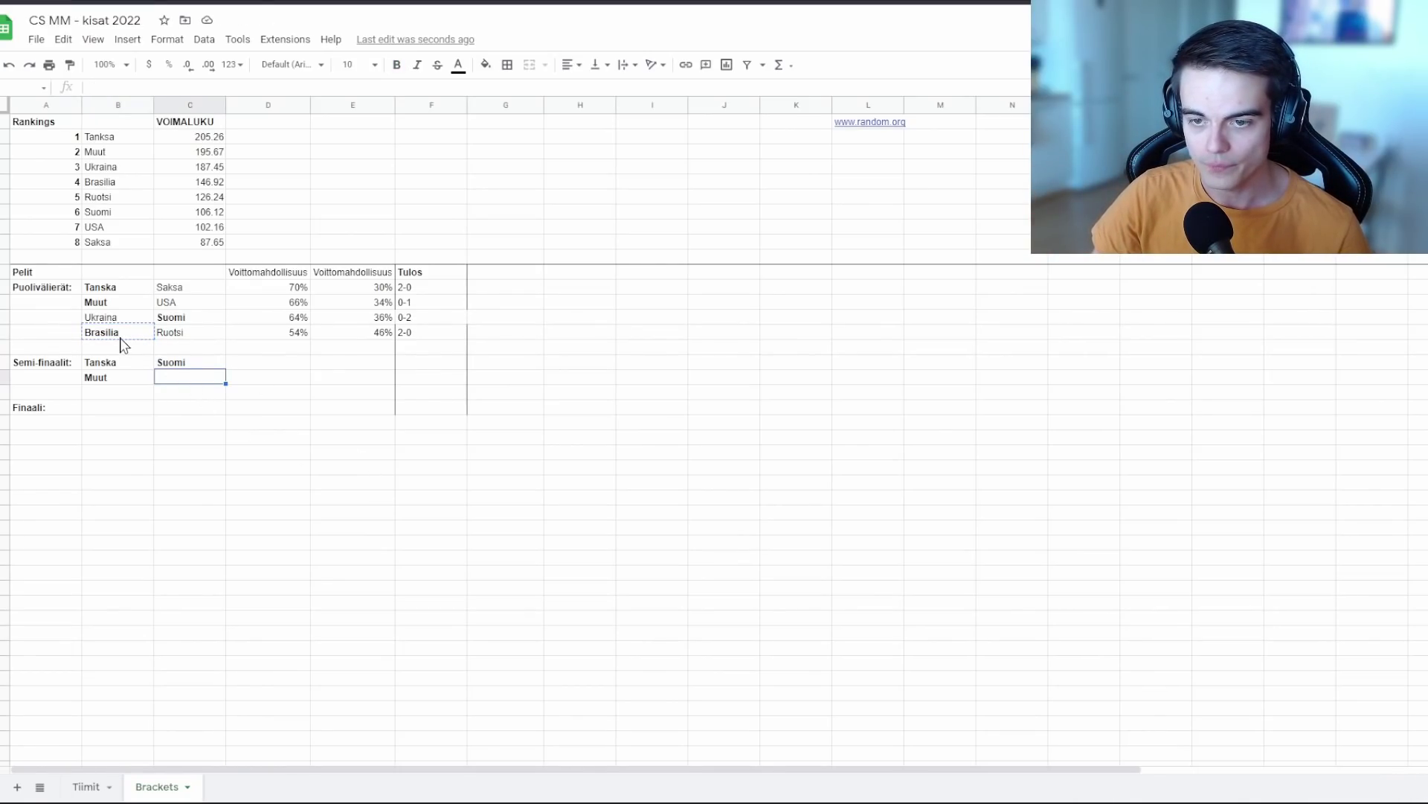
{"action": "key", "text": "ctrl+v"}
{"action": "left_click", "coordinate": [192, 398]}
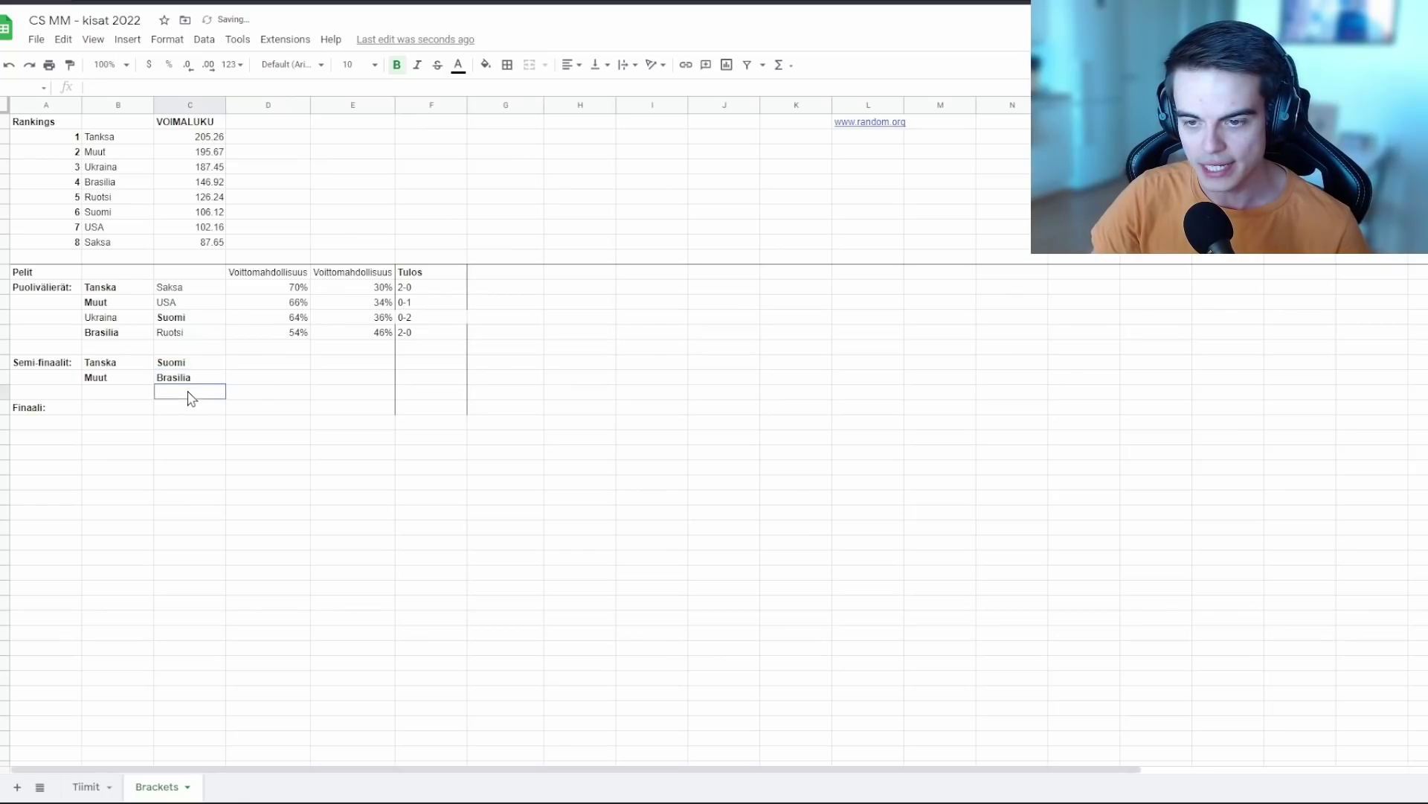
Step: Review the semi-final pairings Tanska–Suomi and Muut–Brasilia in the Semi-finaalit section
{"action": "left_click", "coordinate": [137, 367]}
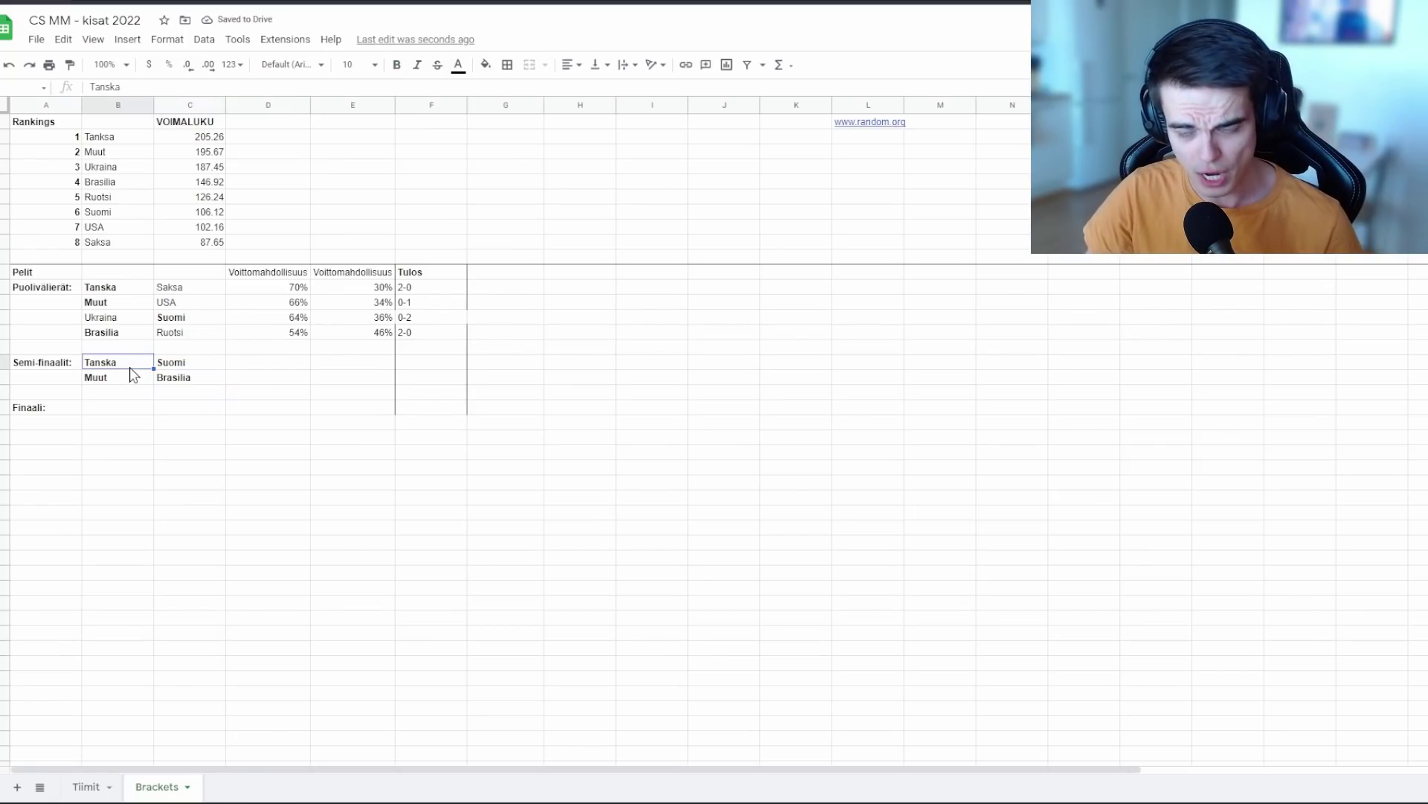
{"action": "left_click", "coordinate": [158, 364]}
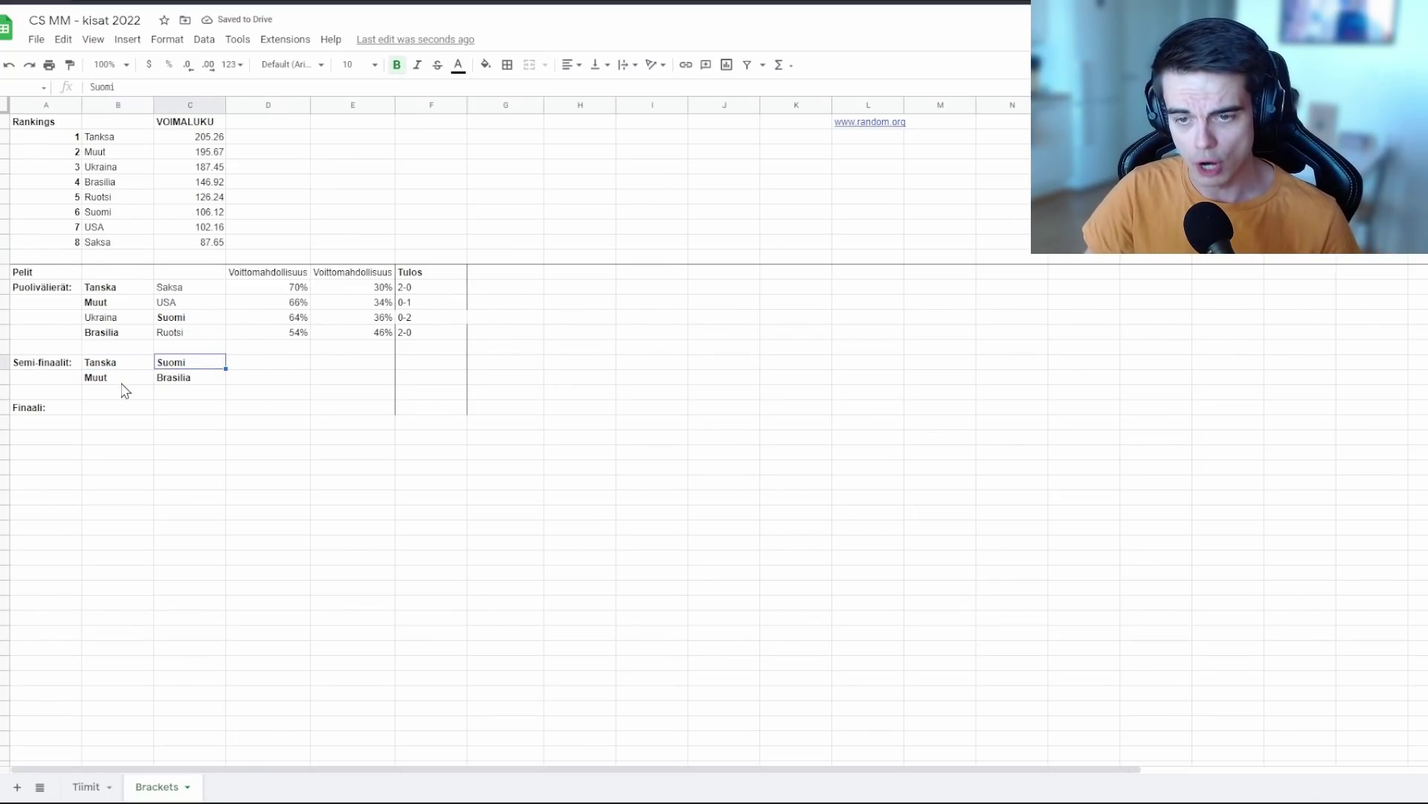
{"action": "left_click", "coordinate": [123, 382]}
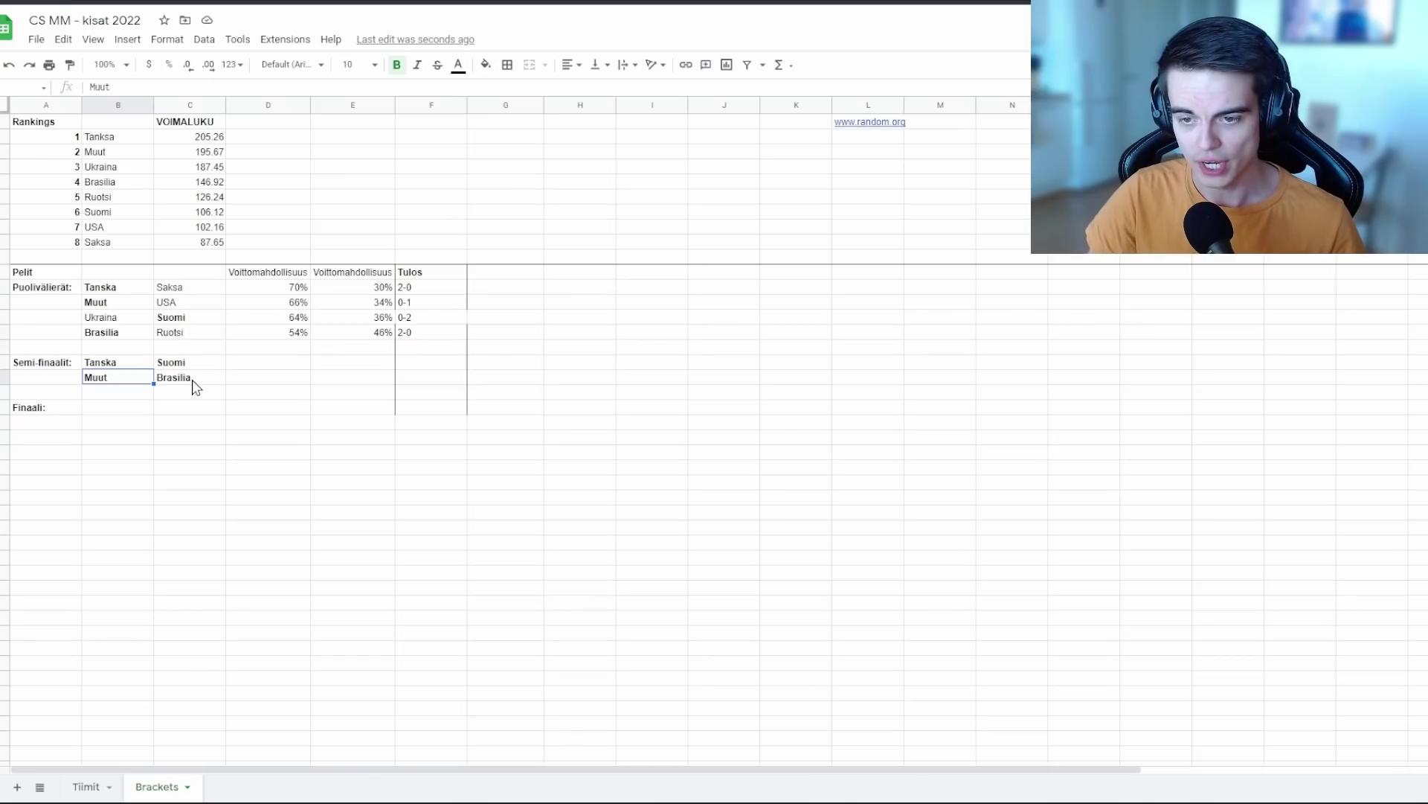
{"action": "left_click", "coordinate": [195, 382]}
{"action": "left_click", "coordinate": [289, 367]}
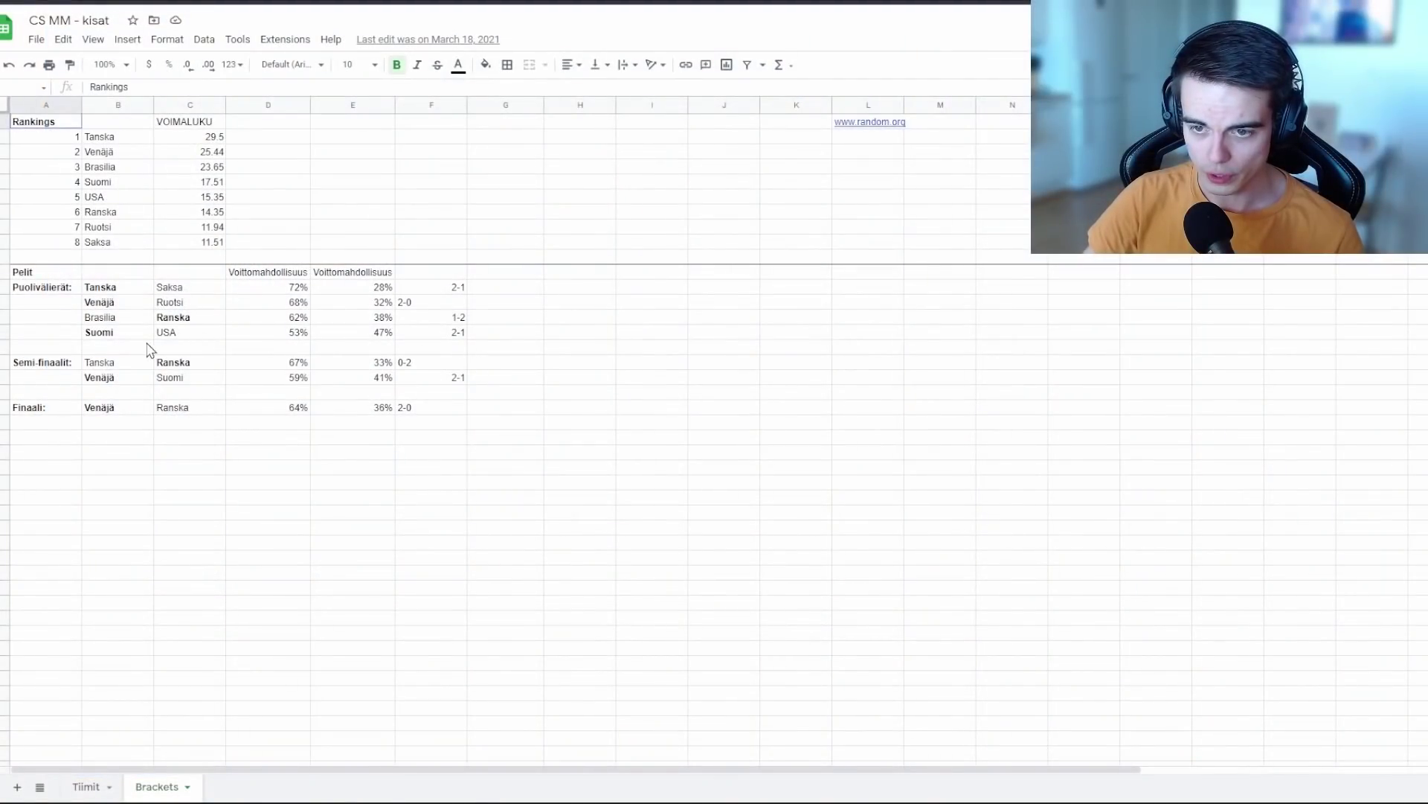
Step: Examine the Suomi–USA quarter-final and the Venäjä–Suomi semi-final in the earlier CS MM - kisat spreadsheet
{"action": "left_click", "coordinate": [132, 334]}
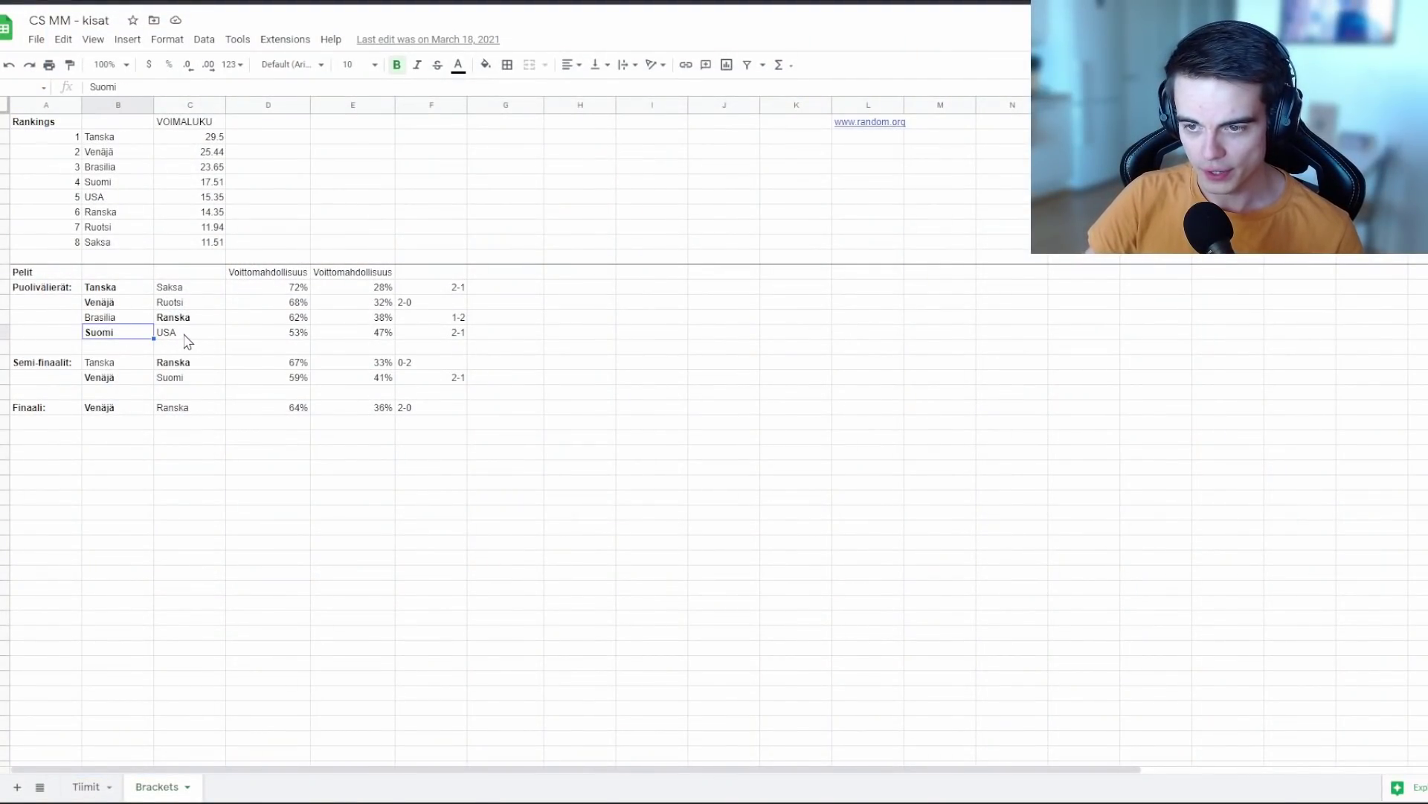
{"action": "left_click", "coordinate": [186, 337]}
{"action": "left_click", "coordinate": [123, 381]}
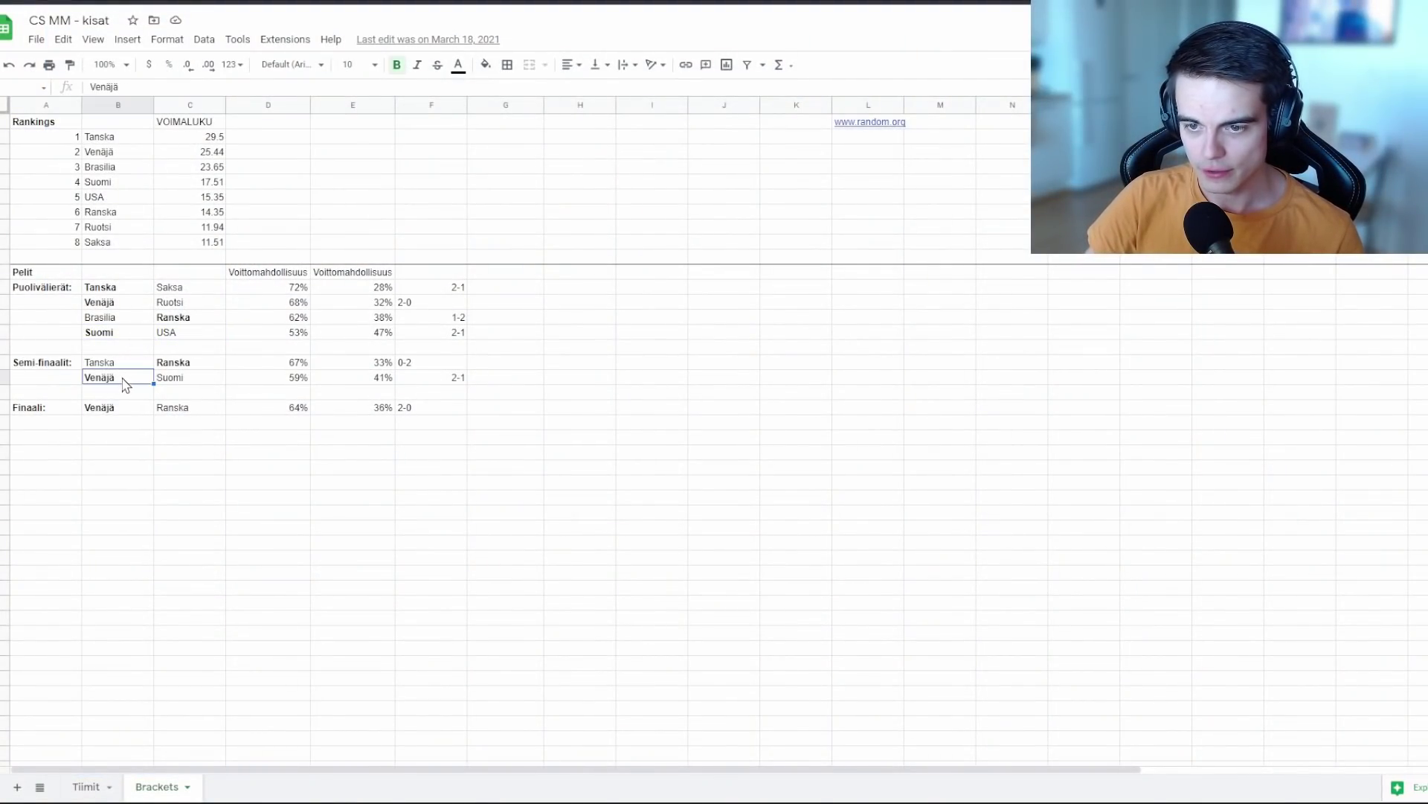
{"action": "left_click", "coordinate": [203, 388]}
{"action": "left_click", "coordinate": [142, 384]}
{"action": "left_click", "coordinate": [174, 385]}
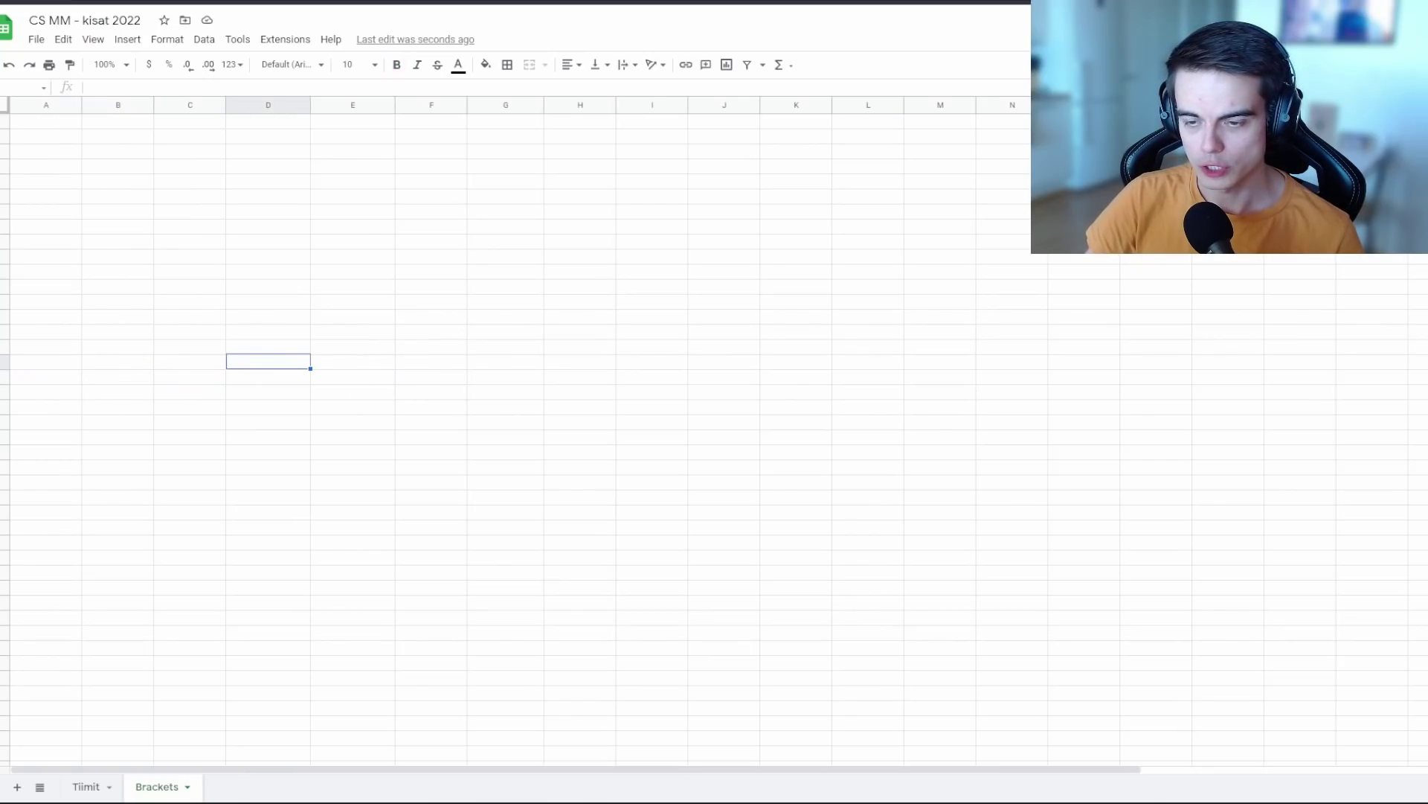
Step: Return to the CS MM - kisat 2022 spreadsheet and fill in the Voittomahdollisuus percentages for the Tanska–Suomi and Muut–Brasilia semi-finals
{"action": "left_click", "coordinate": [182, 391]}
{"action": "left_click", "coordinate": [141, 392]}
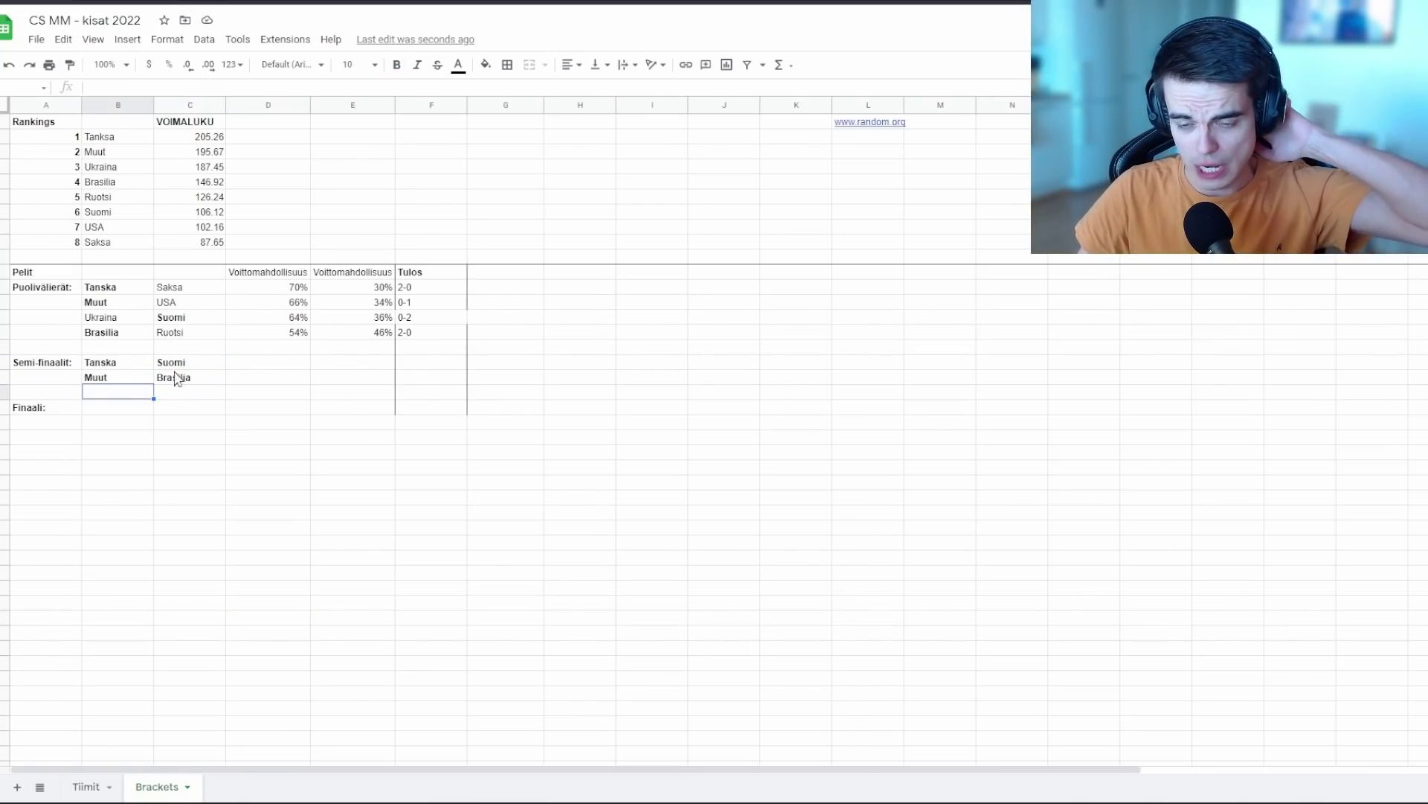
{"action": "left_click", "coordinate": [133, 379]}
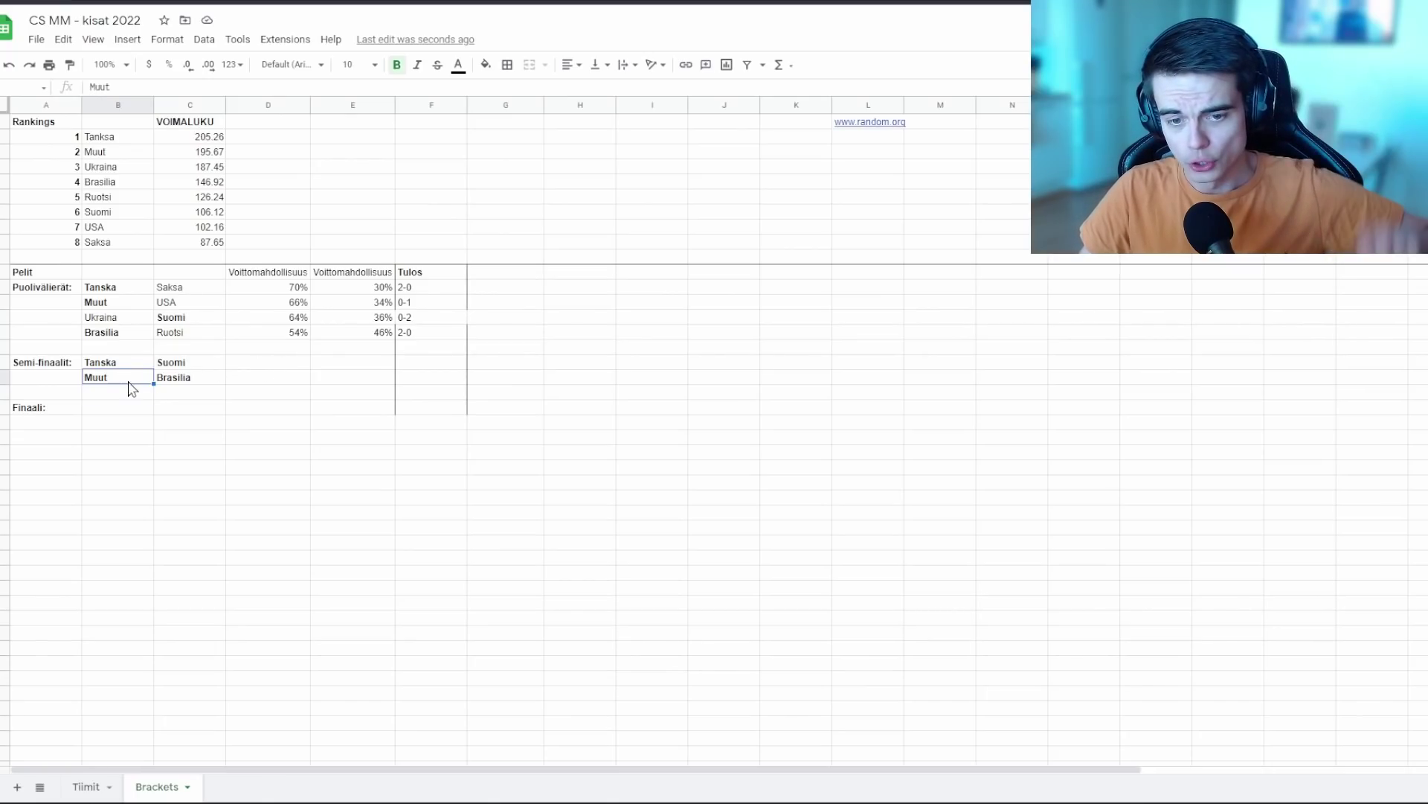
{"action": "left_click", "coordinate": [206, 387]}
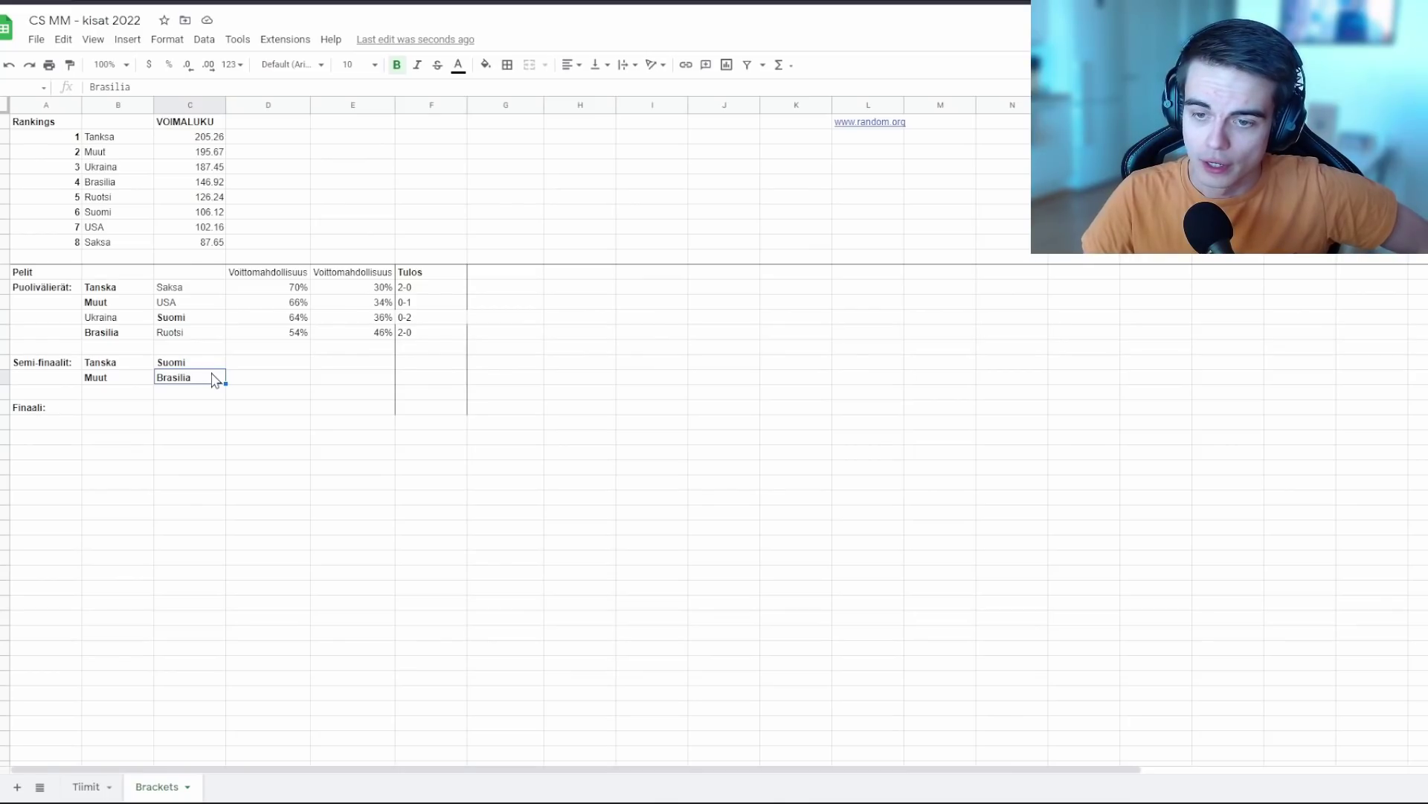
{"action": "left_click", "coordinate": [286, 363]}
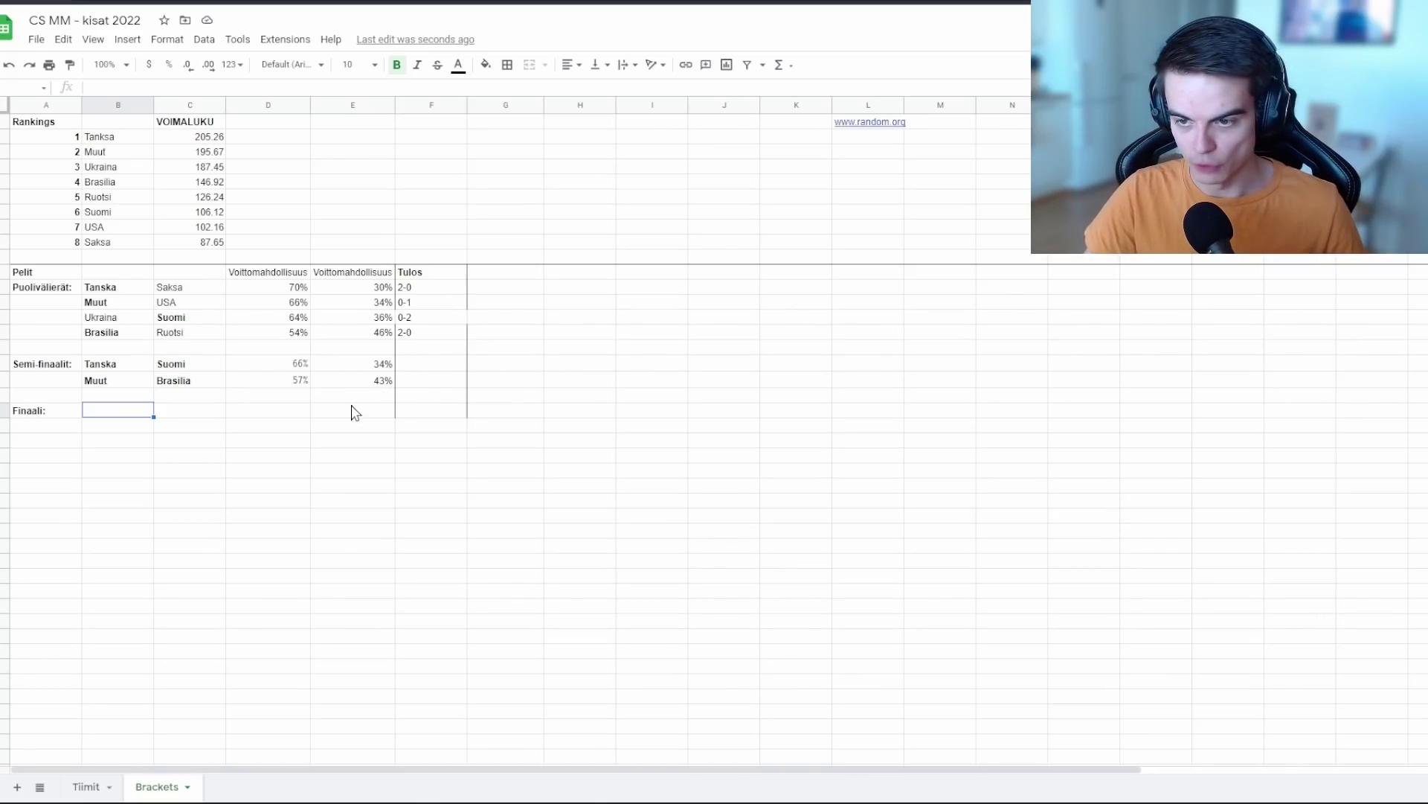
Step: Set the Brackets sheet's zoom to 125% and select Tanska in the Semi-finaalit section
{"action": "left_click", "coordinate": [257, 413]}
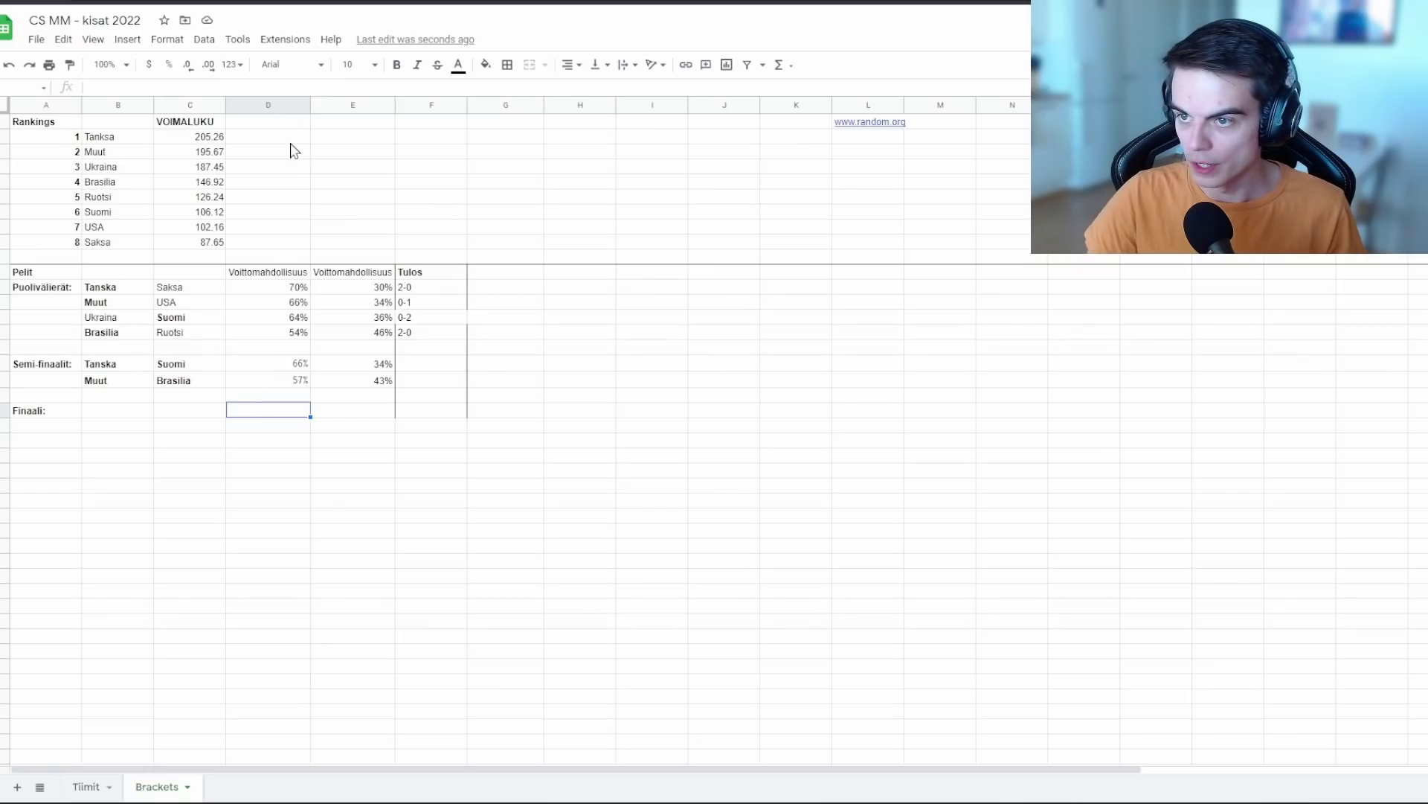
{"action": "left_click", "coordinate": [170, 415]}
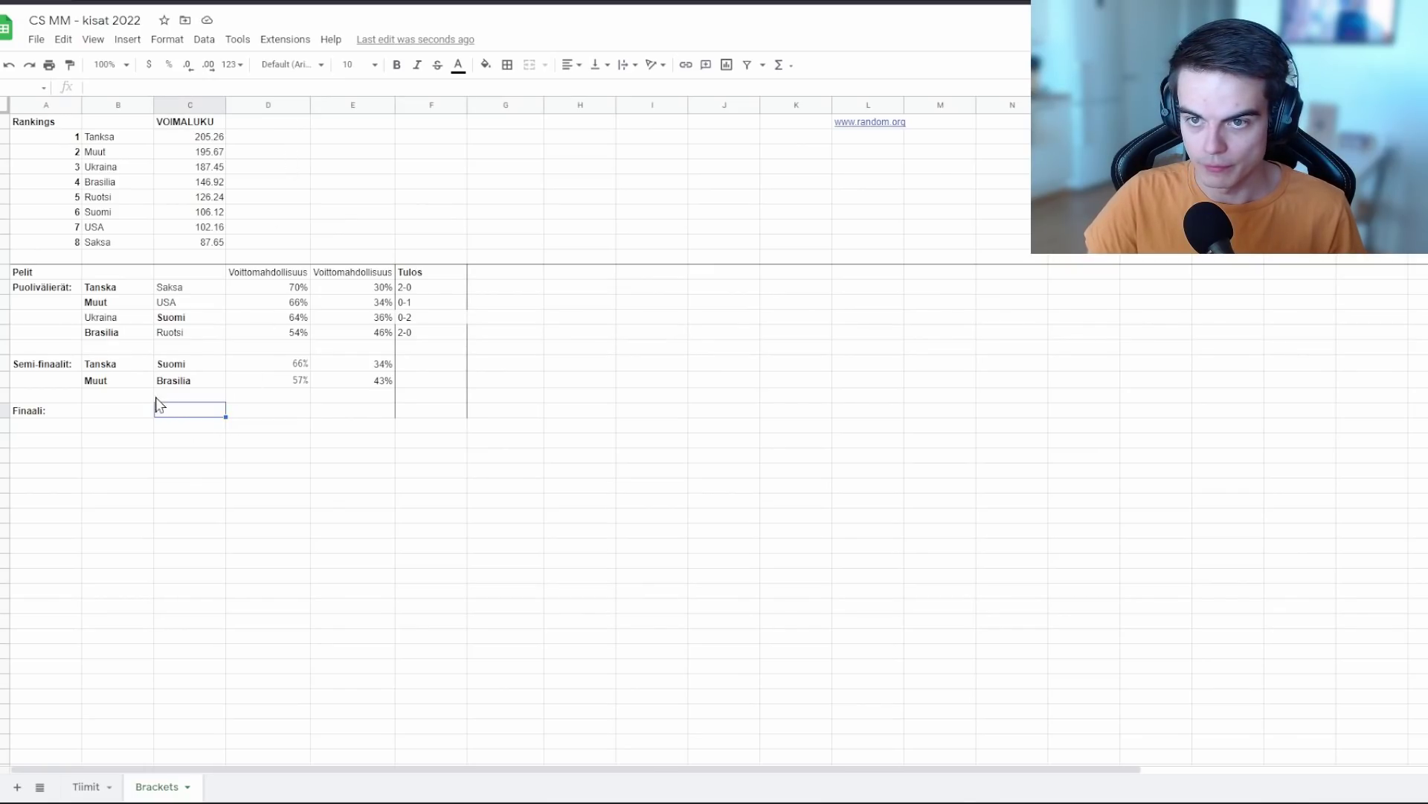
{"action": "left_click", "coordinate": [127, 67]}
{"action": "left_click", "coordinate": [116, 182]}
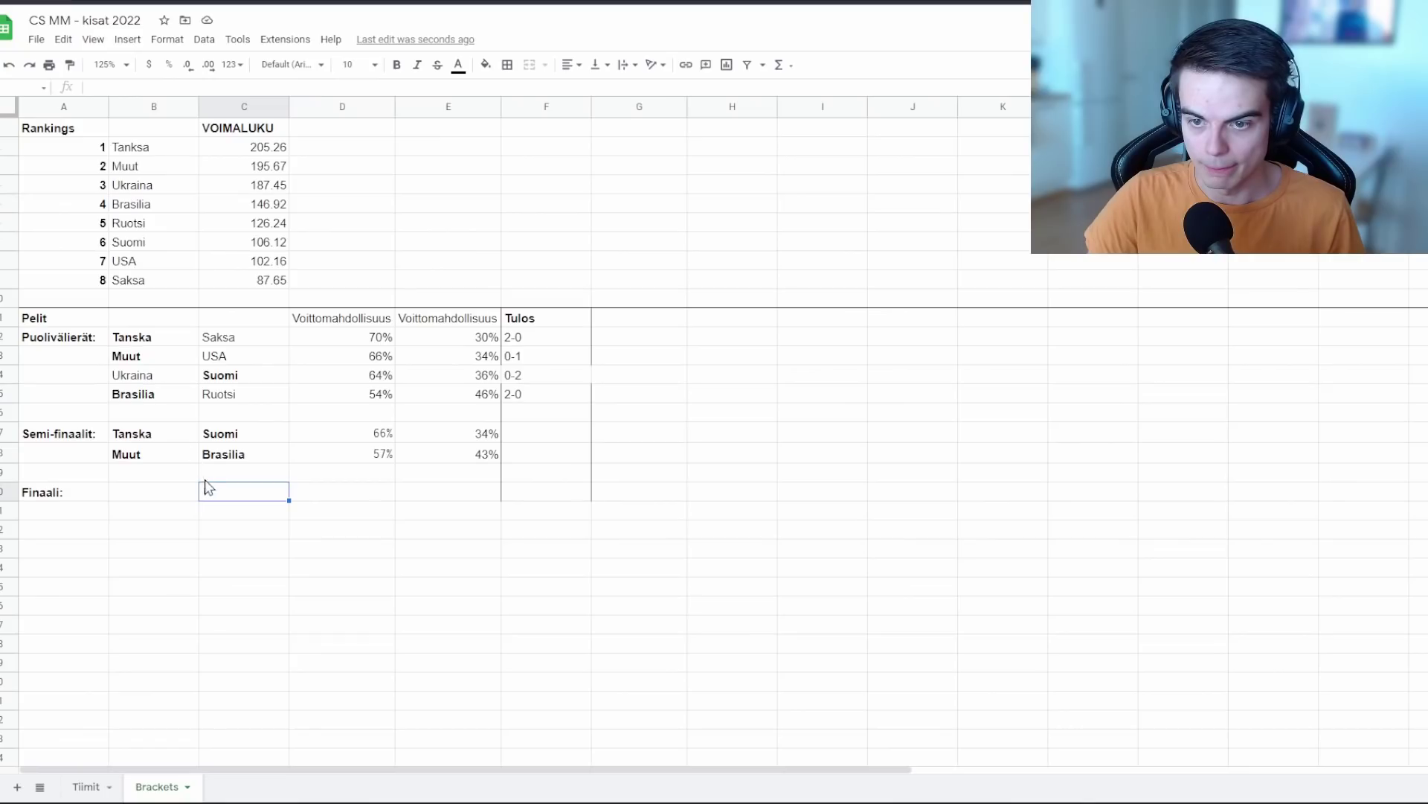
{"action": "left_click", "coordinate": [172, 494]}
{"action": "left_click", "coordinate": [177, 436]}
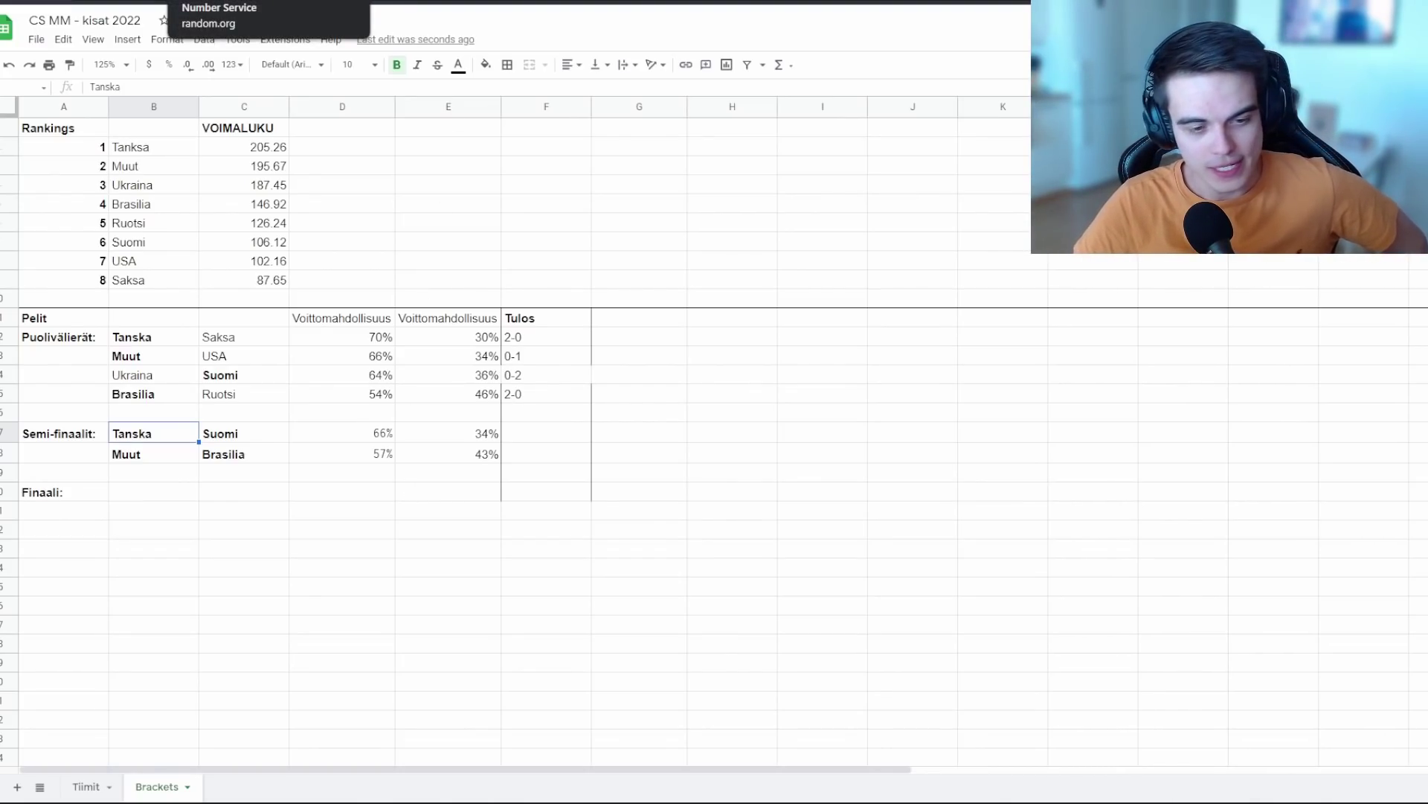
Step: Draw a RANDOM.ORG number between 1 and 100 for the Tanska–Suomi semi-final and record 0-1 under Tulos
{"action": "left_click", "coordinate": [223, 1]}
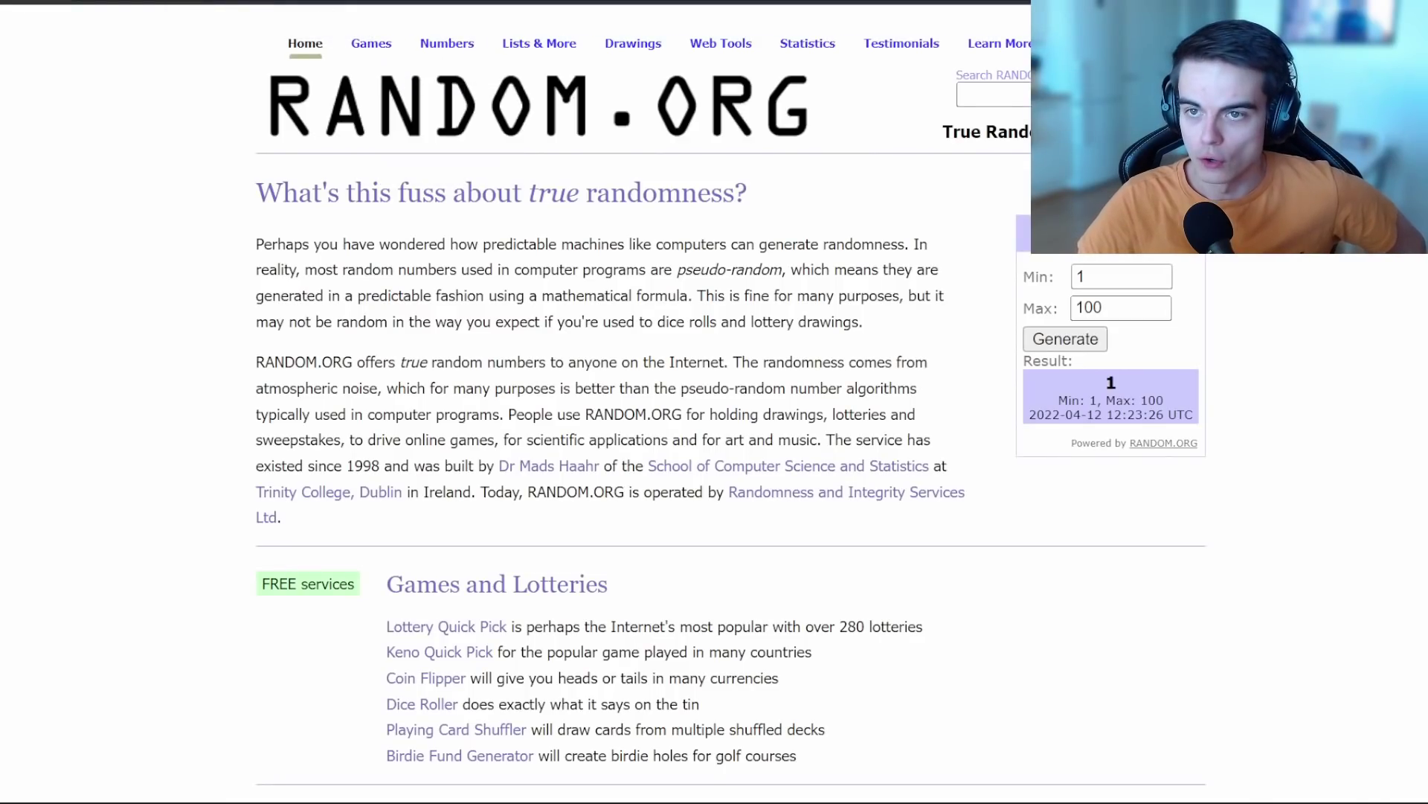
{"action": "left_click", "coordinate": [82, 1]}
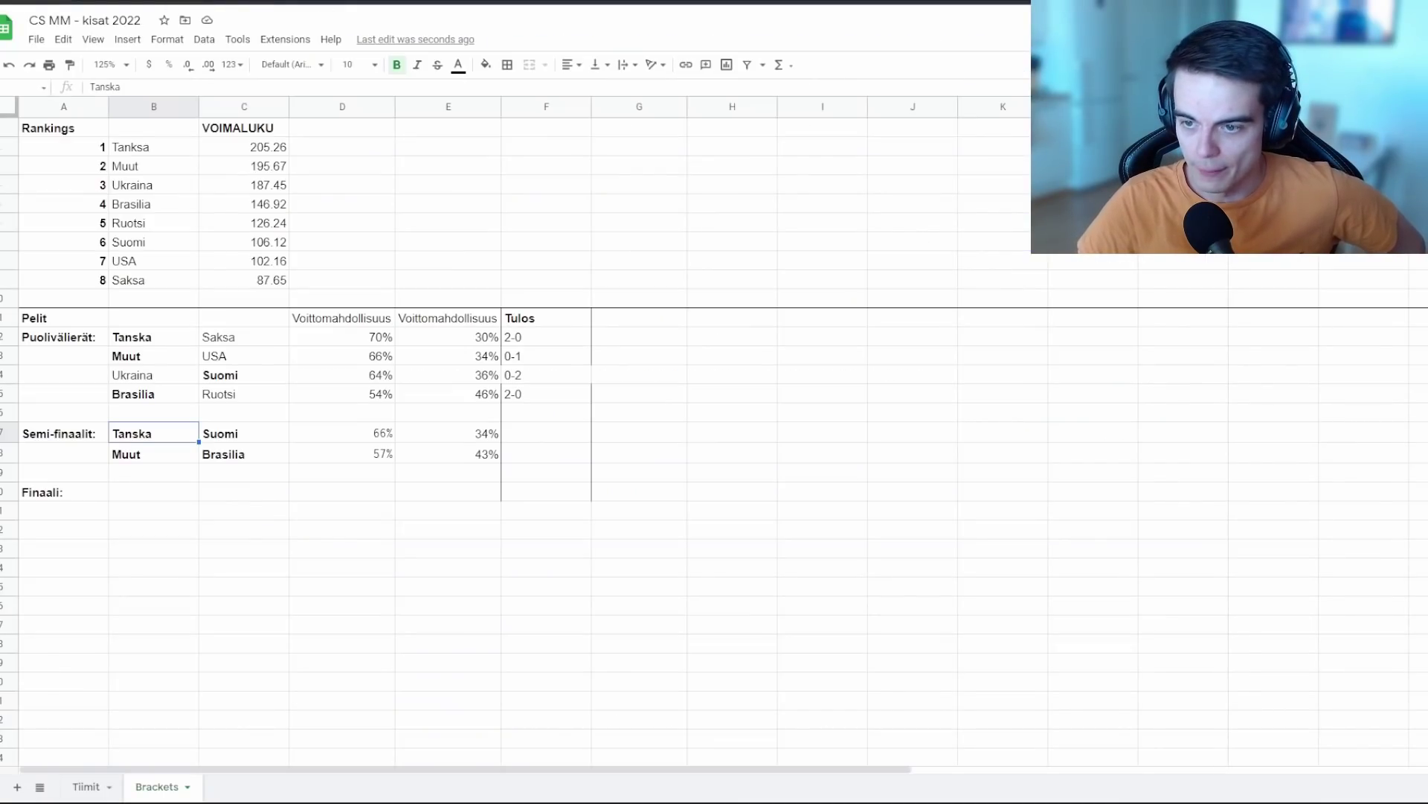
{"action": "left_click", "coordinate": [367, 437]}
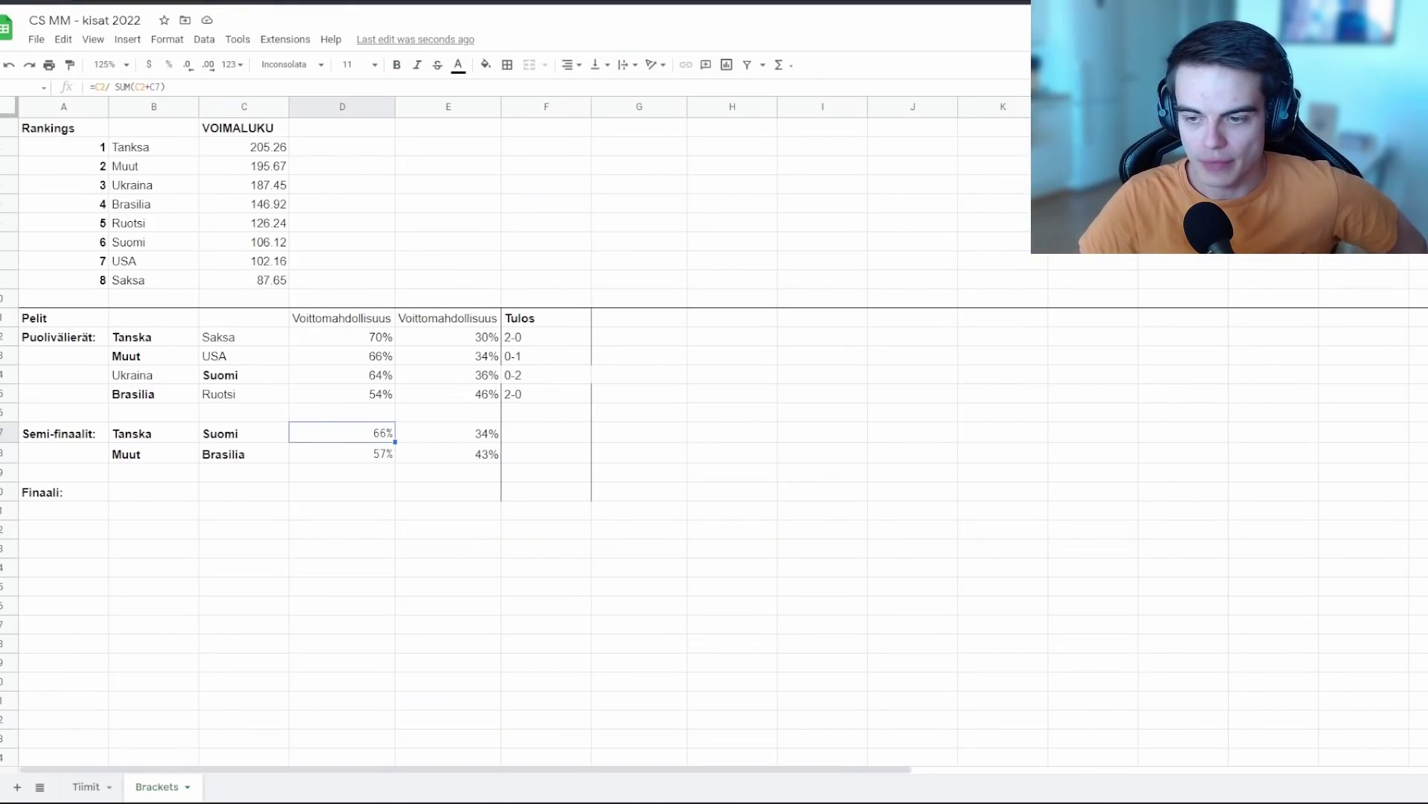
{"action": "left_click", "coordinate": [223, 2]}
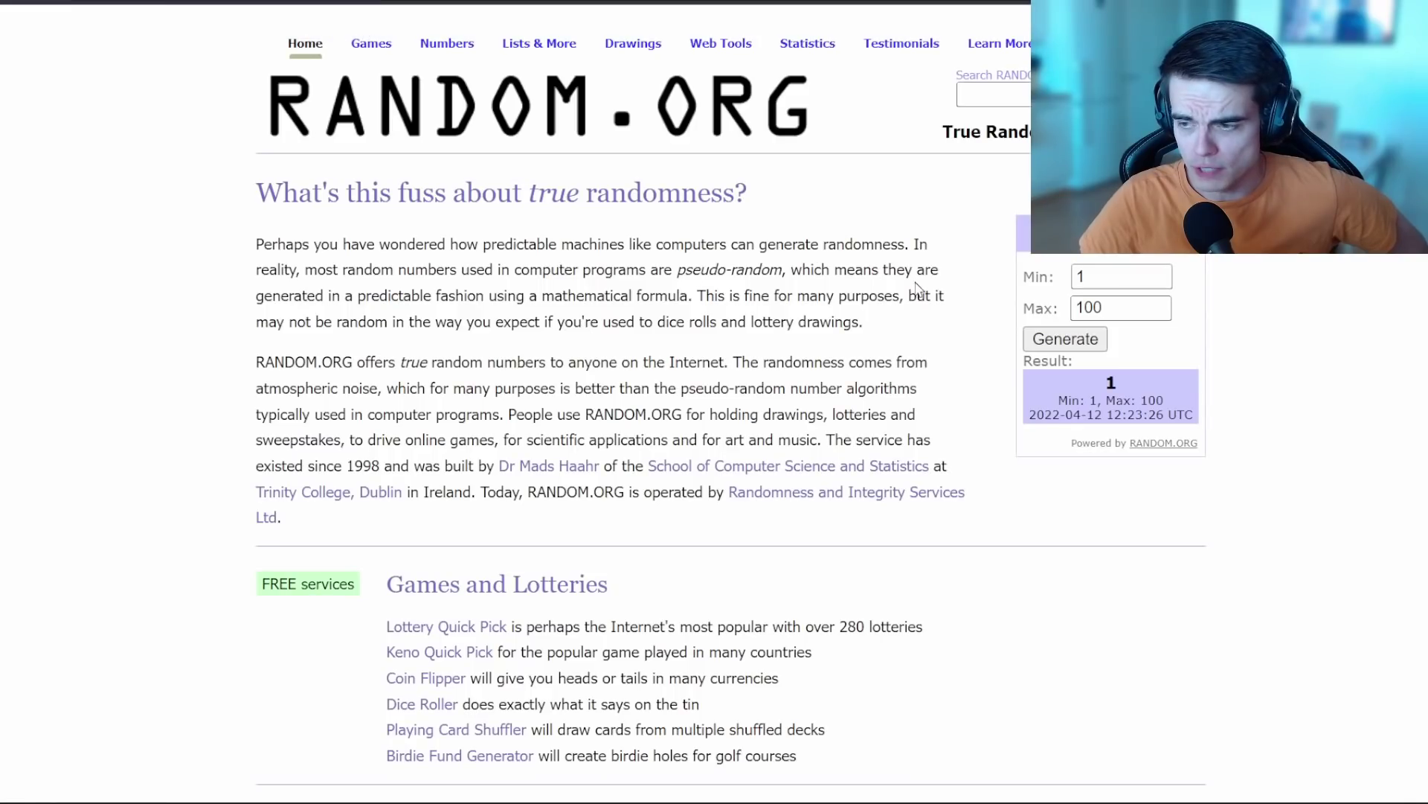
{"action": "left_click", "coordinate": [1065, 341]}
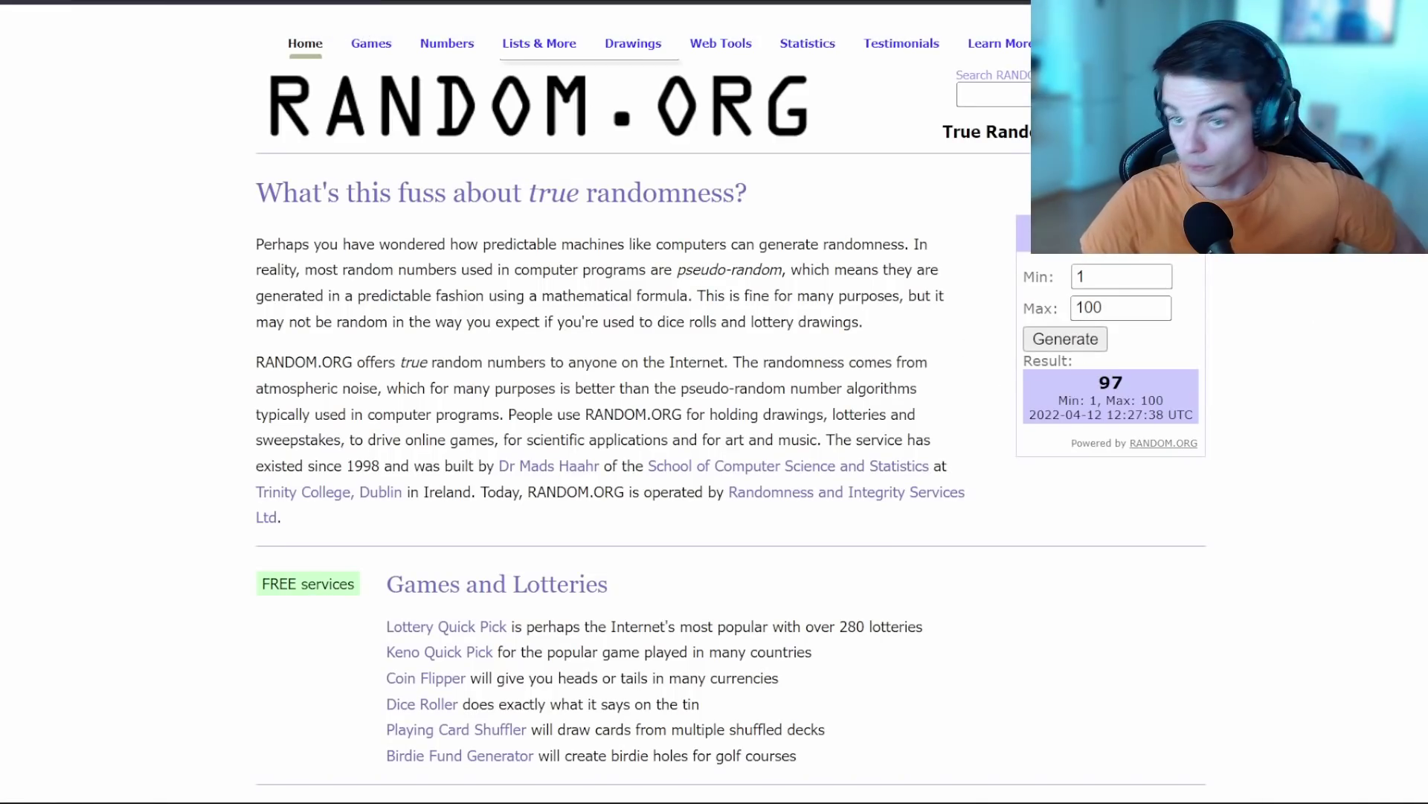
{"action": "left_click", "coordinate": [477, 1]}
{"action": "left_click", "coordinate": [529, 436]}
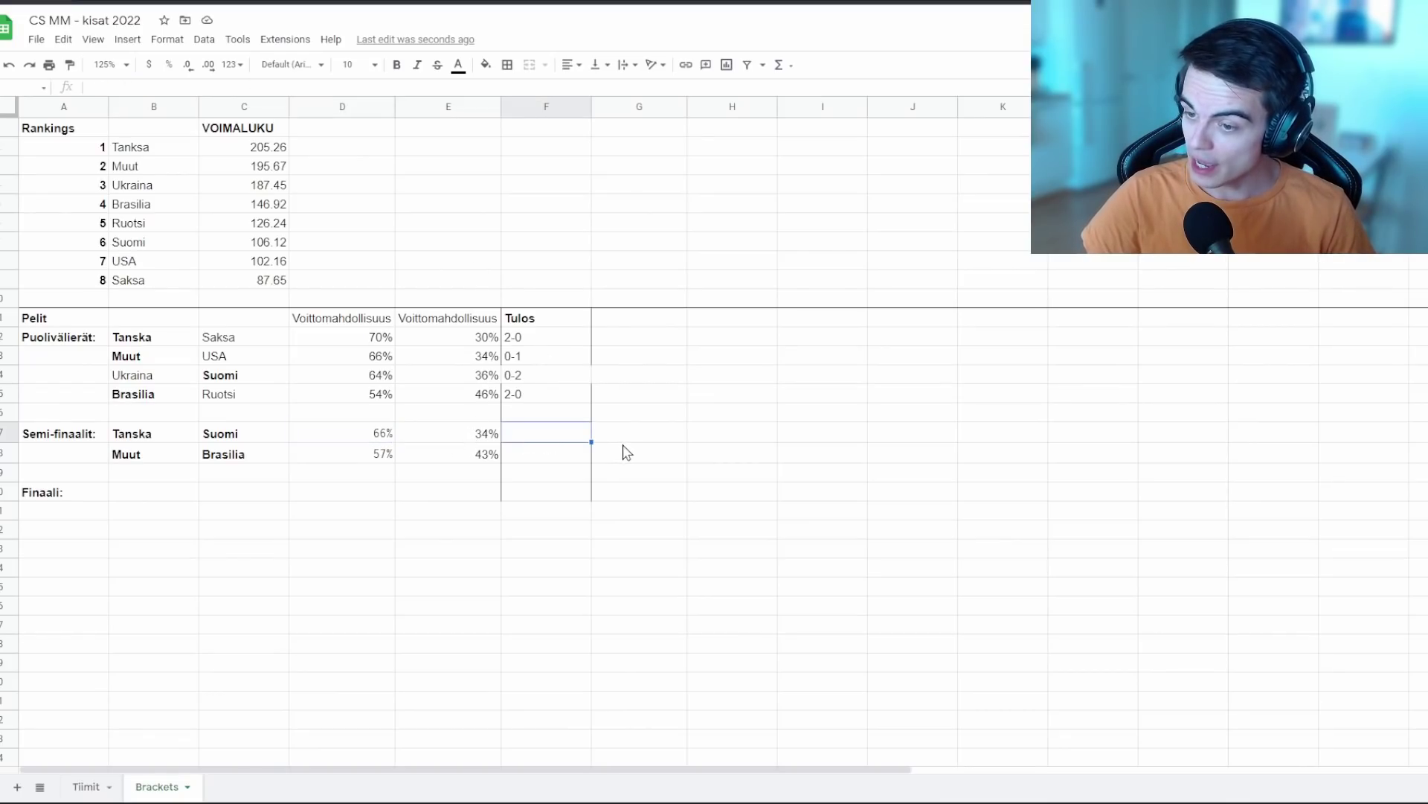
{"action": "type", "text": "0-"}
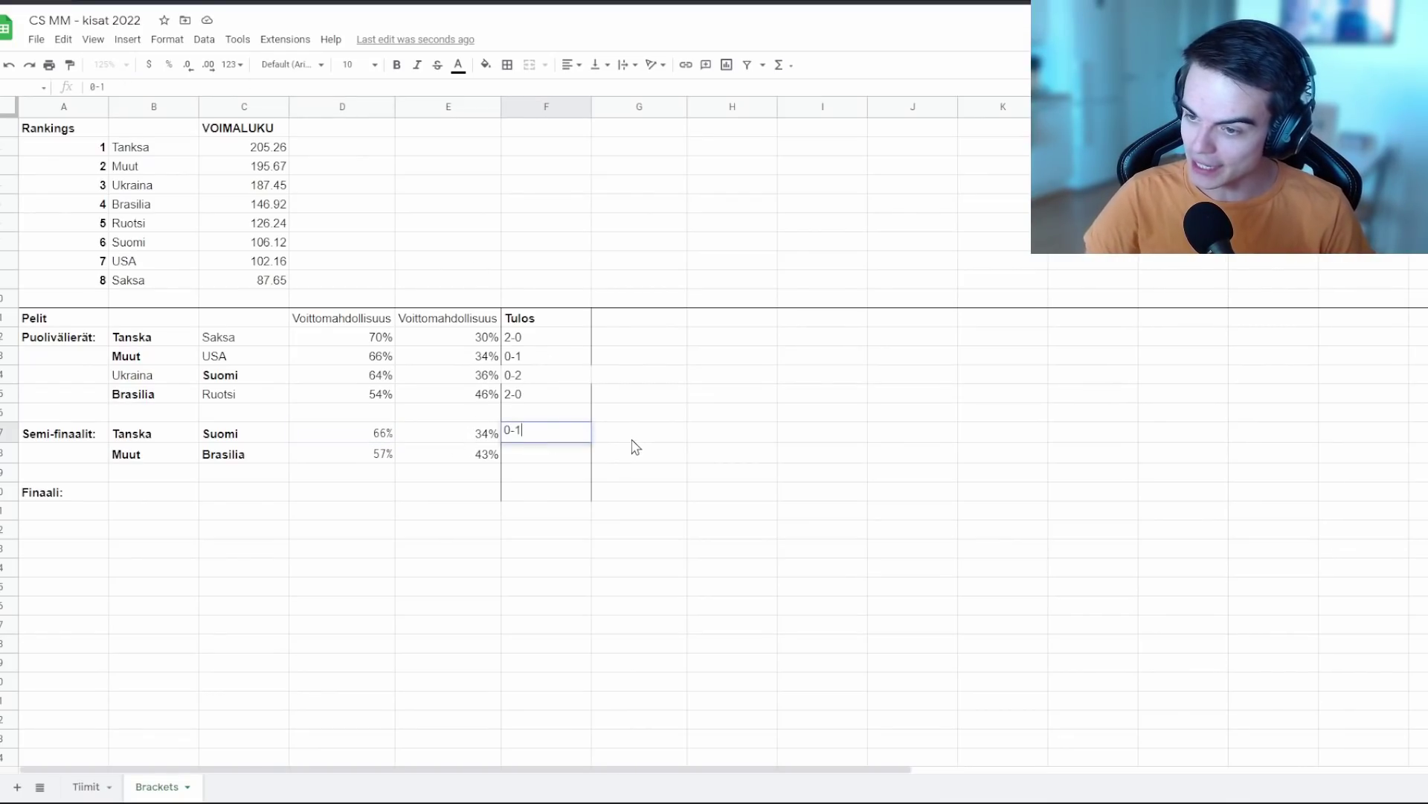
{"action": "type", "text": "1"}
{"action": "left_click", "coordinate": [548, 443]}
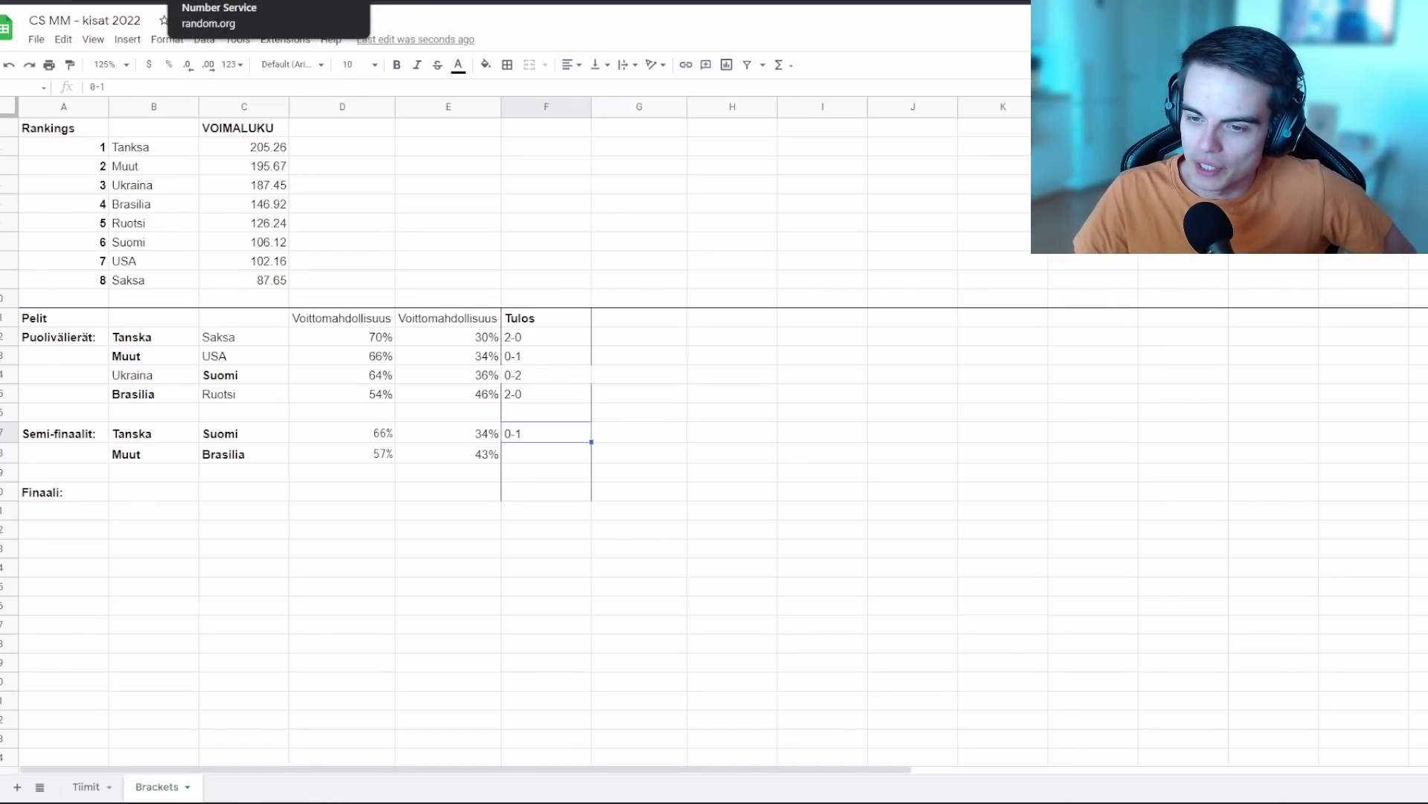
Step: Draw another RANDOM.ORG number for Tanska–Suomi and change the semi-final's Tulos to 0-2
{"action": "left_click", "coordinate": [223, 2]}
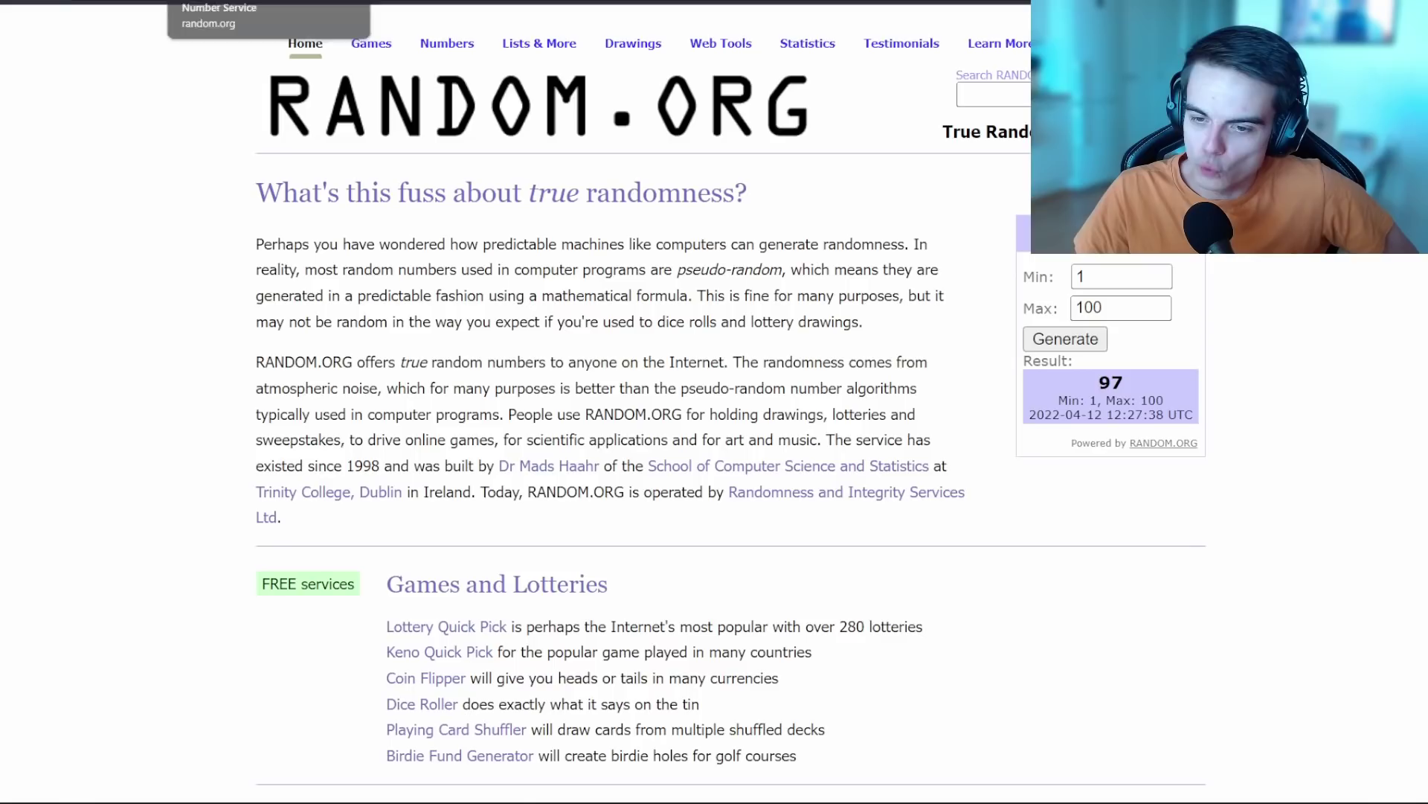
{"action": "left_click", "coordinate": [1067, 344]}
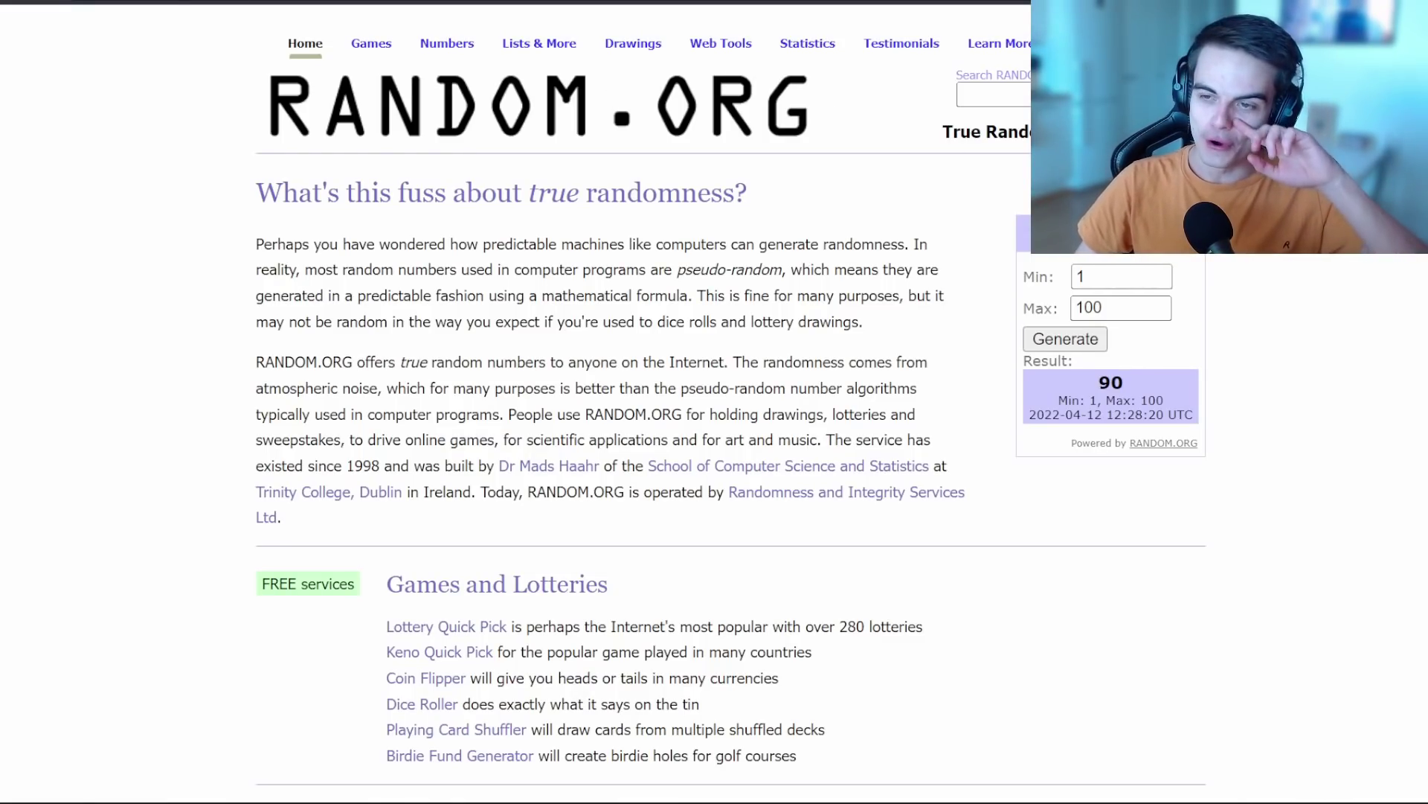
{"action": "key", "text": "ctrl+Tab"}
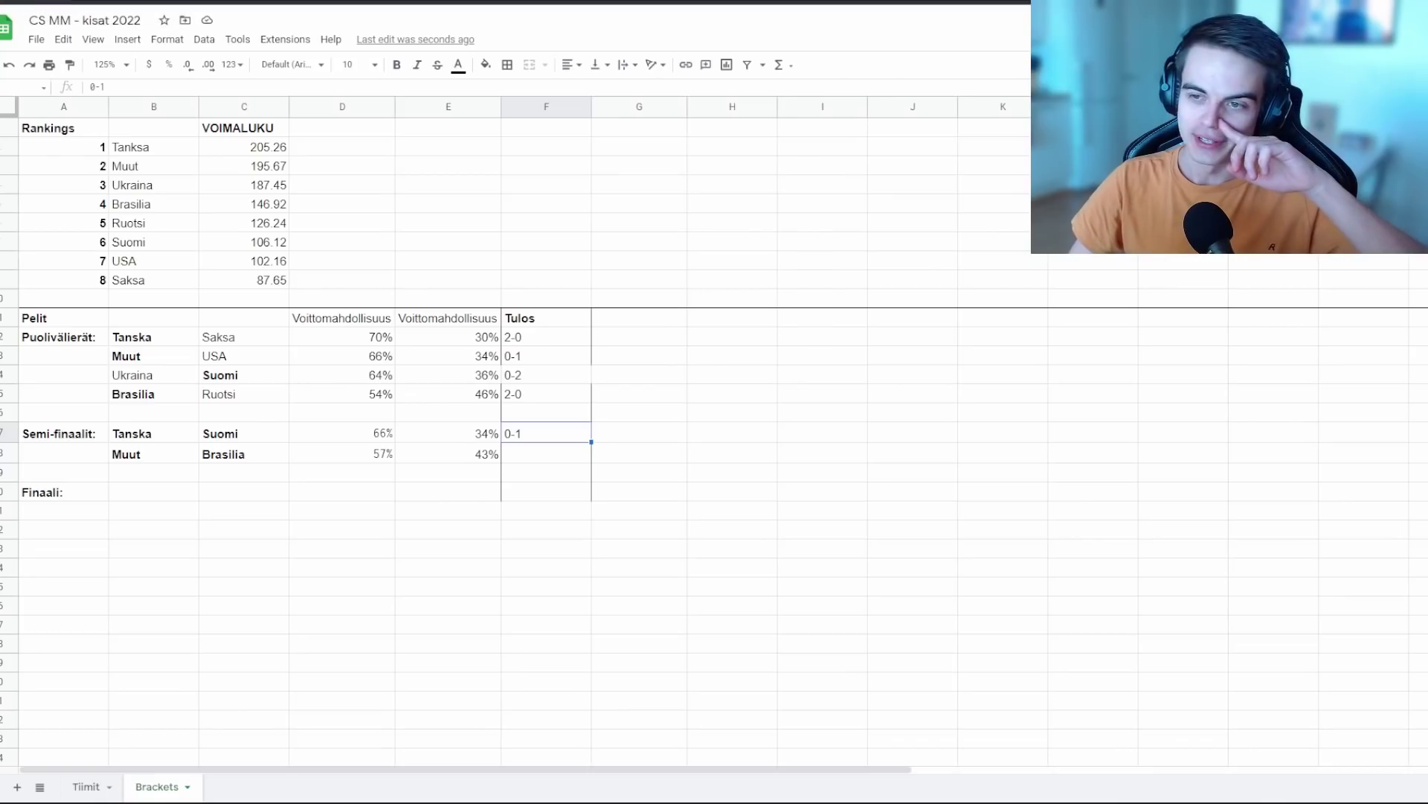
{"action": "double_click", "coordinate": [537, 434]}
{"action": "key", "text": "Return"}
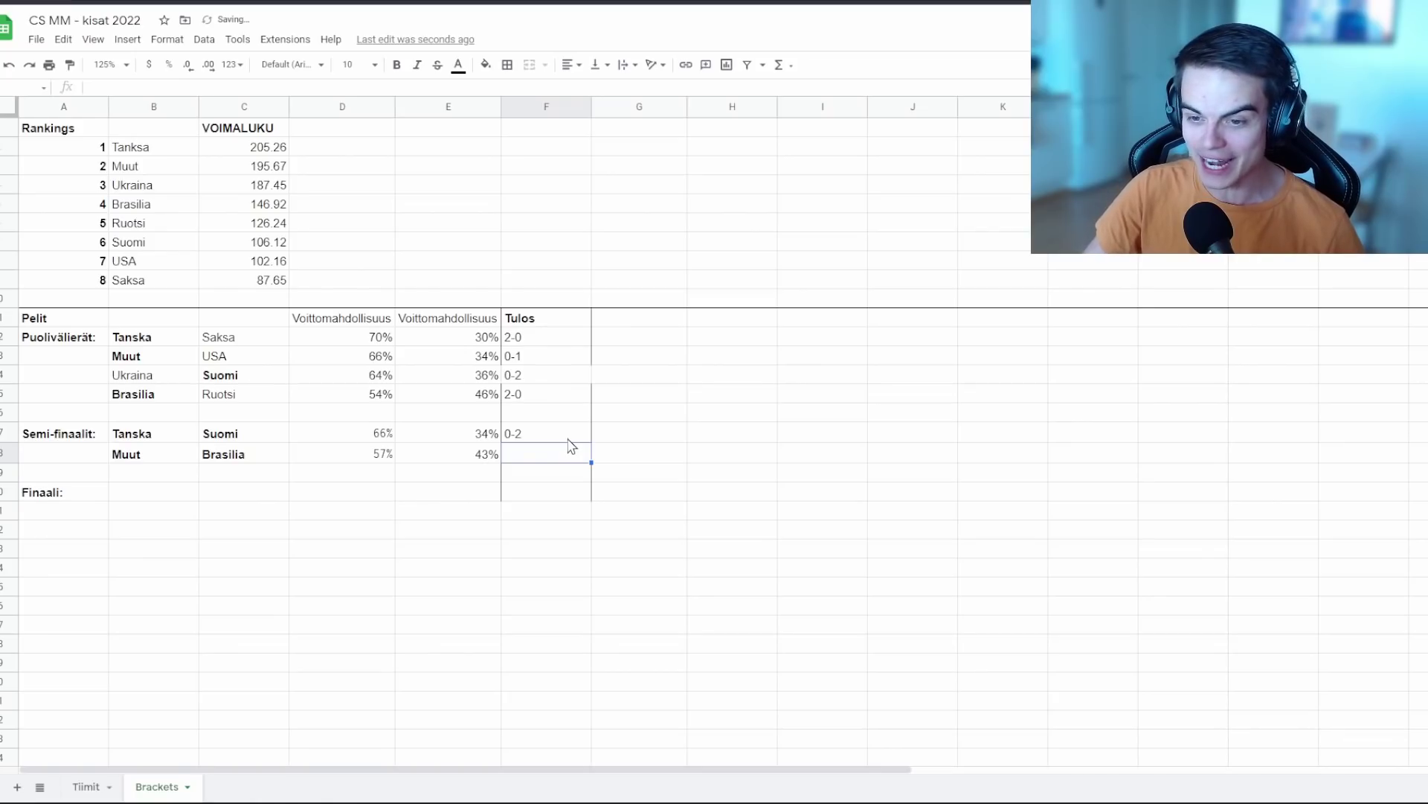
Step: Copy Suomi into column C of the Finaali row and remove the bold from Tanska in the semi-finals
{"action": "left_click", "coordinate": [271, 439]}
{"action": "key", "text": "ctrl+c"}
{"action": "left_click", "coordinate": [262, 495]}
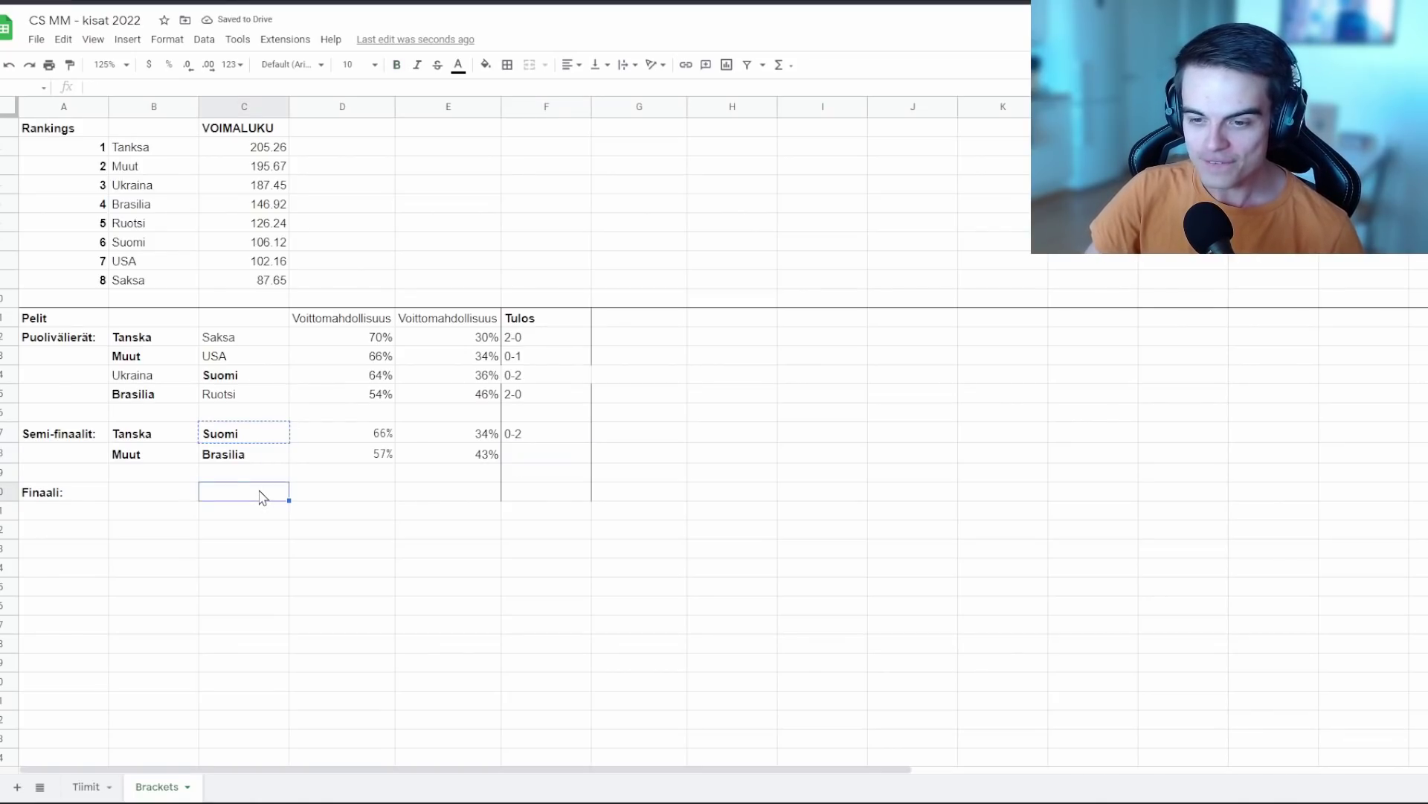
{"action": "key", "text": "ctrl+v"}
{"action": "left_click", "coordinate": [190, 438]}
{"action": "key", "text": "ctrl+b"}
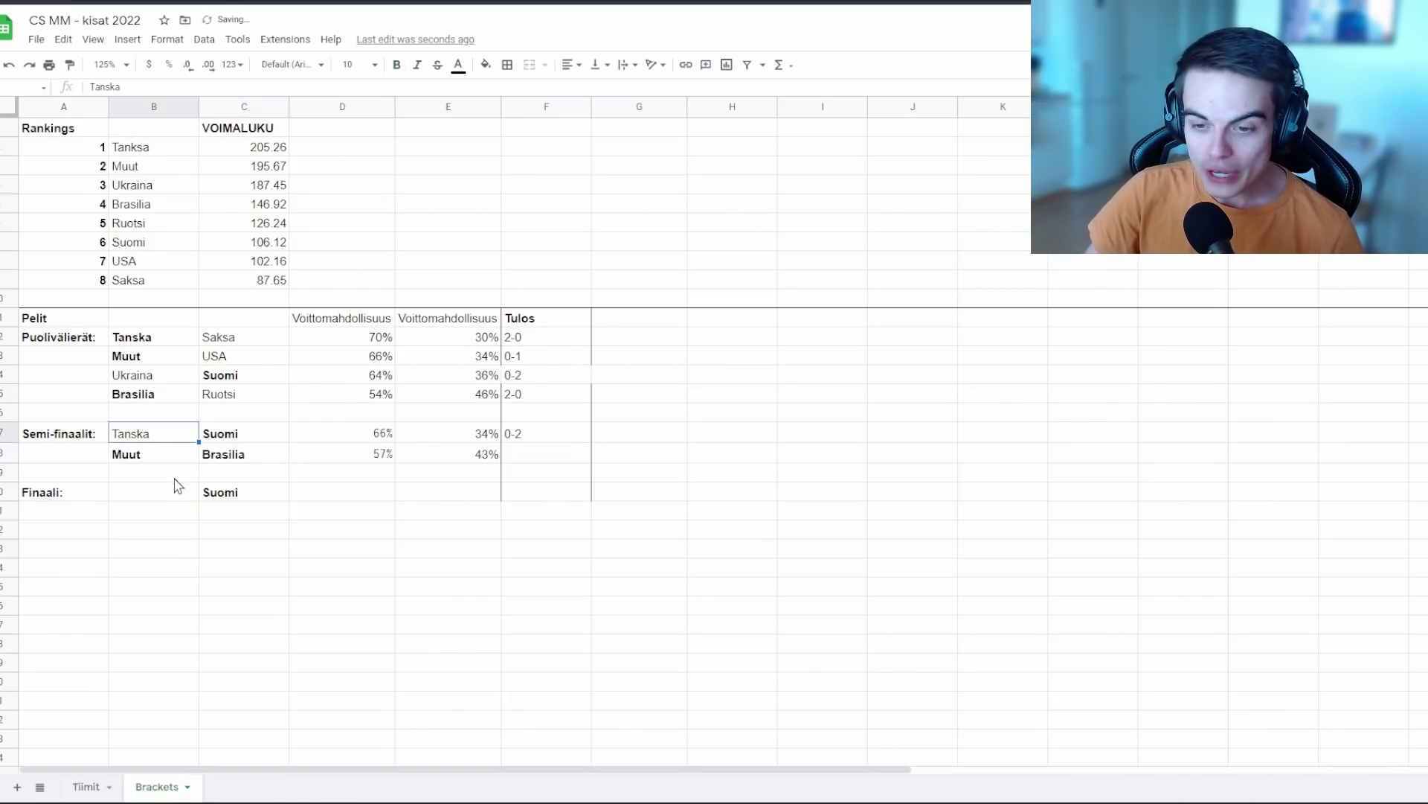
Step: Shrink the team strength bar chart on the Tiimit sheet and move it clear of the rating columns
{"action": "left_click", "coordinate": [177, 490]}
{"action": "left_click", "coordinate": [85, 786]}
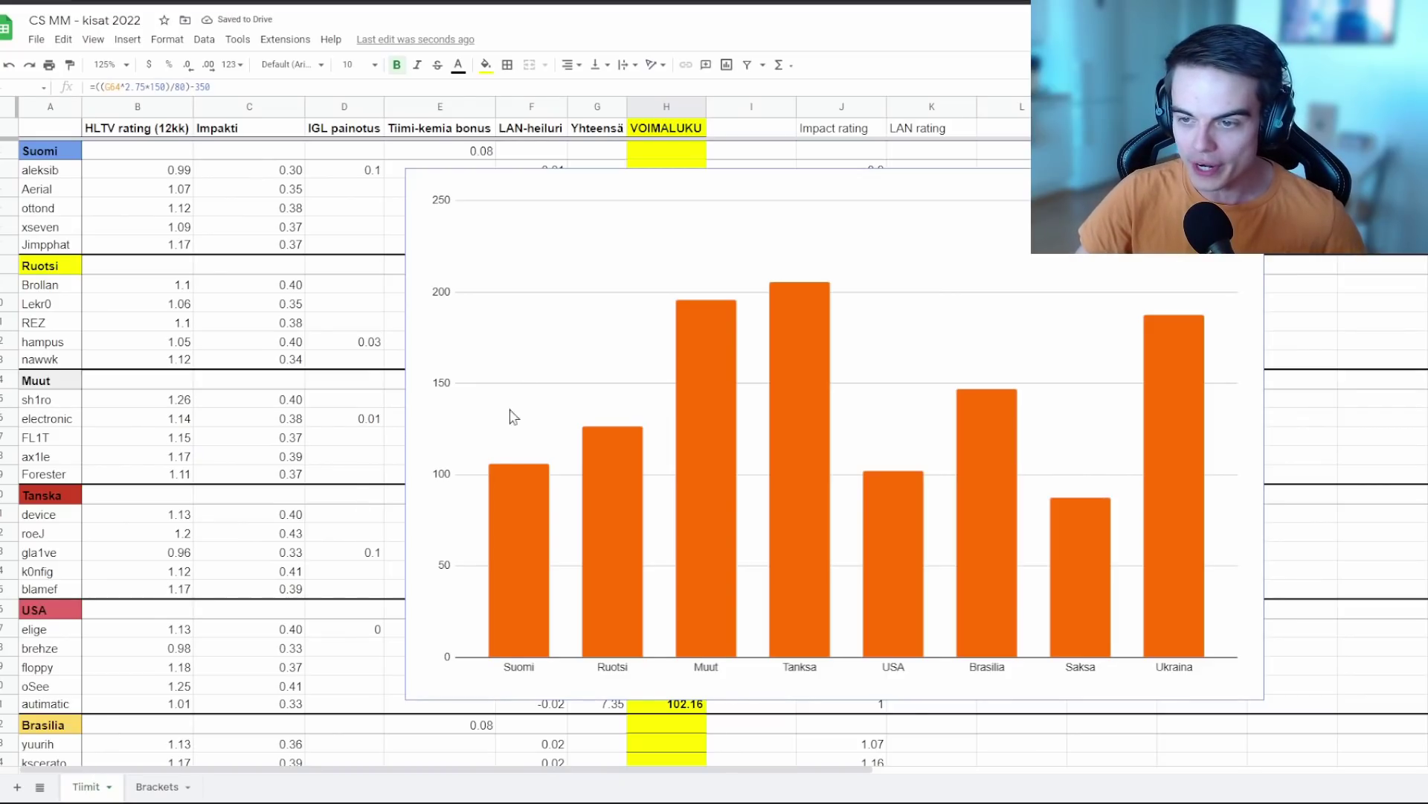
{"action": "left_click", "coordinate": [414, 171]}
{"action": "left_click_drag", "start_coordinate": [414, 172], "coordinate": [765, 379]}
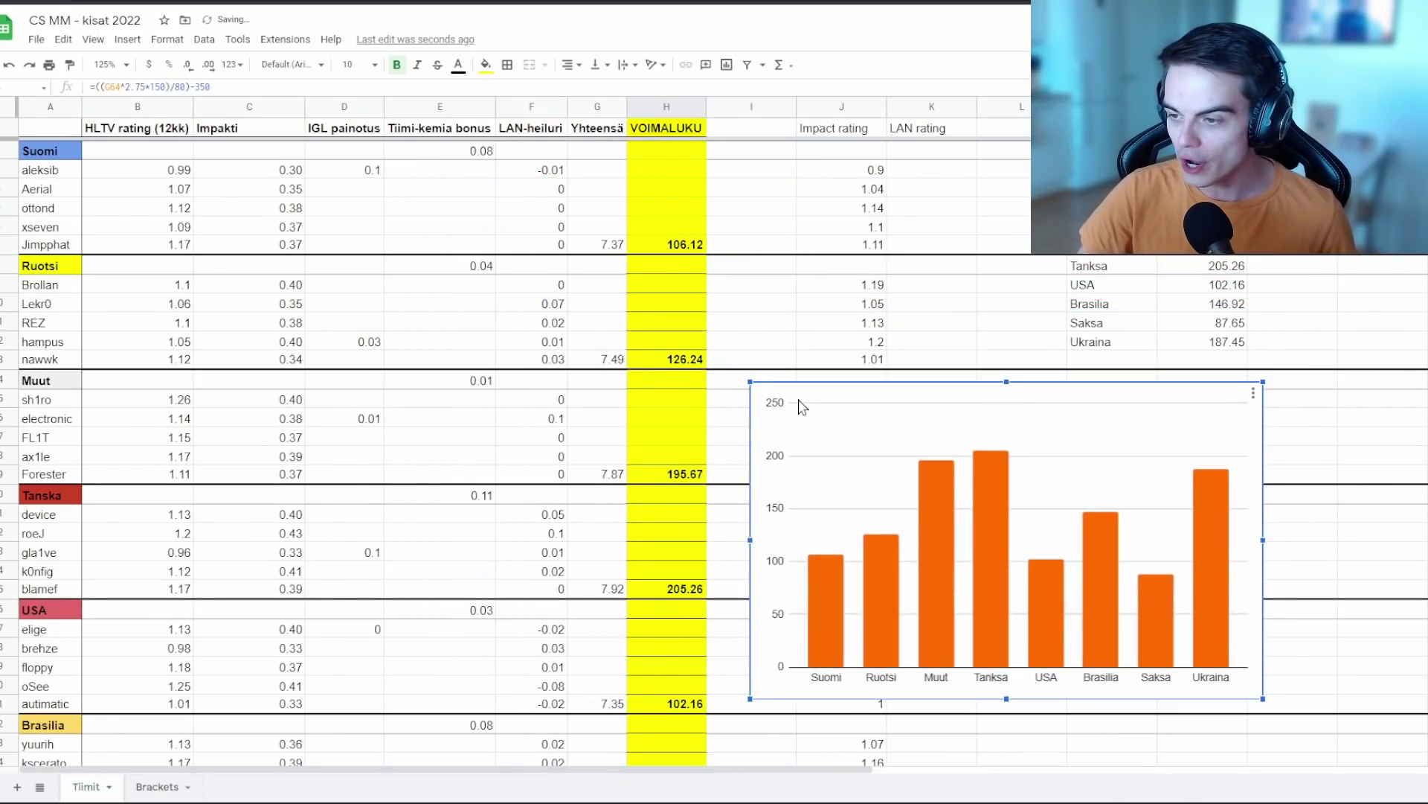
{"action": "left_click_drag", "start_coordinate": [1004, 521], "coordinate": [1152, 539]}
Step: Compare the Suomi and Tanska player line-ups on the Tiimit sheet, finishing back on the Brackets sheet
{"action": "left_click_drag", "start_coordinate": [54, 177], "coordinate": [72, 257]}
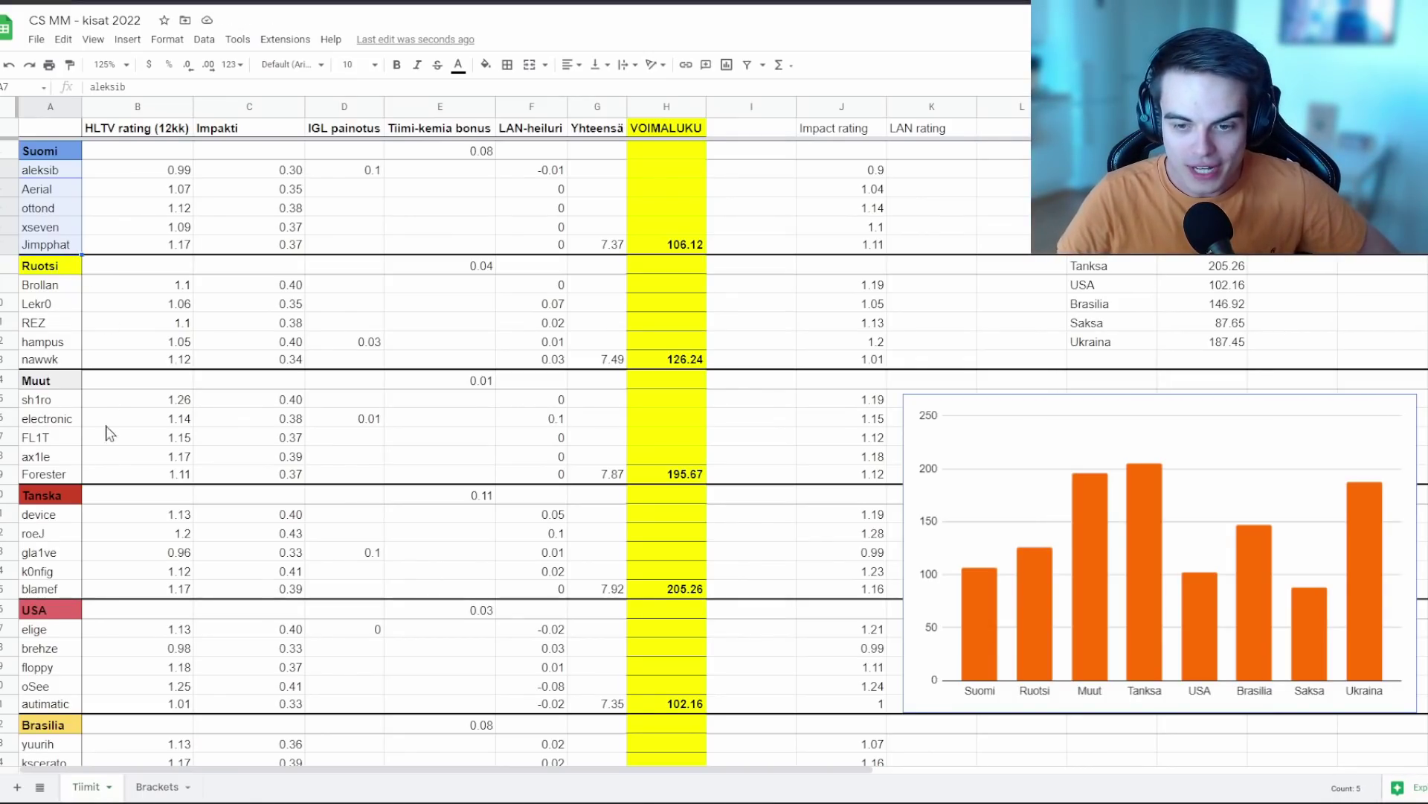
{"action": "left_click_drag", "start_coordinate": [55, 519], "coordinate": [44, 588]}
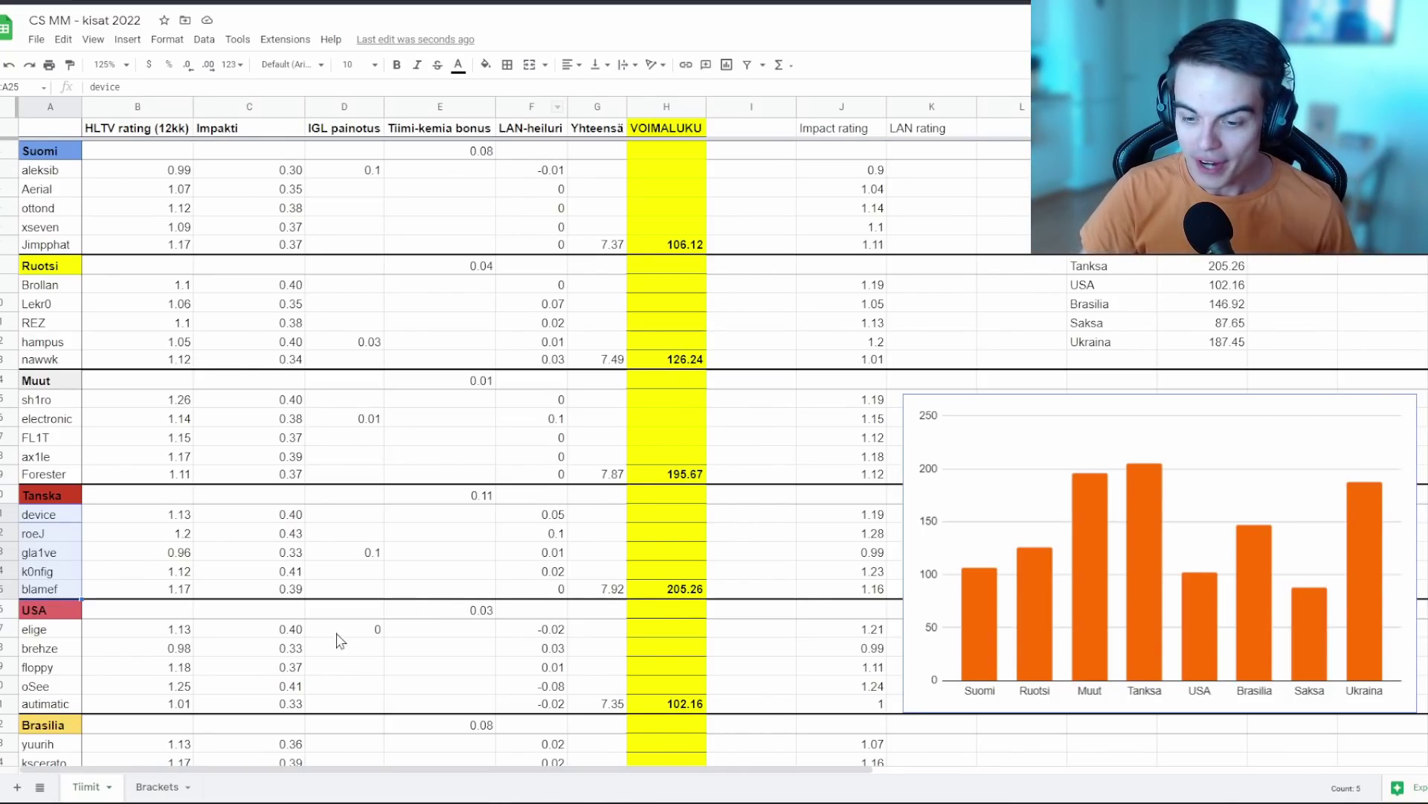
{"action": "left_click", "coordinate": [148, 785]}
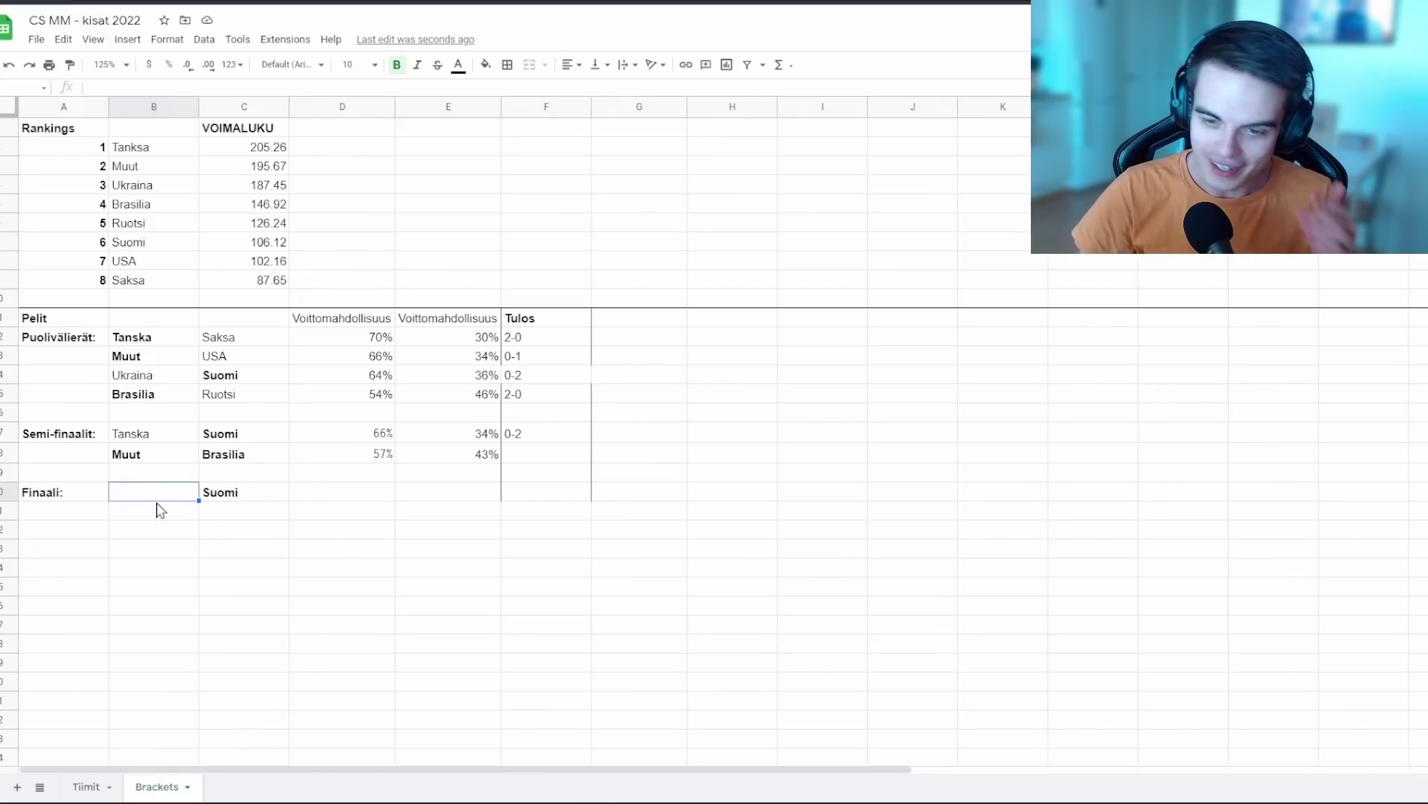
Step: Draw a RANDOM.ORG number between 1 and 100 for the Muut–Brasilia semi-final and record 0-1 under Tulos
{"action": "left_click", "coordinate": [193, 459]}
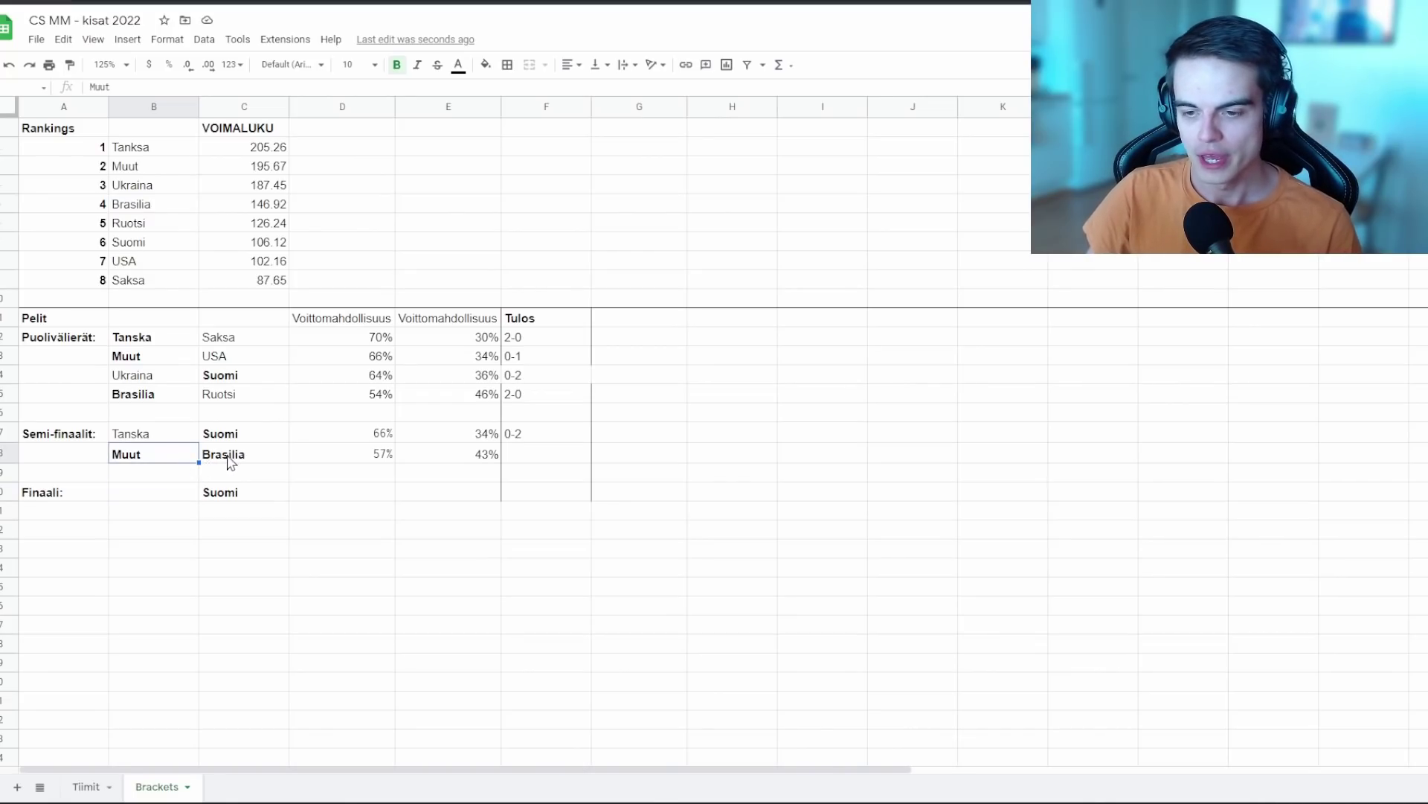
{"action": "left_click", "coordinate": [216, 458]}
{"action": "left_click", "coordinate": [190, 459]}
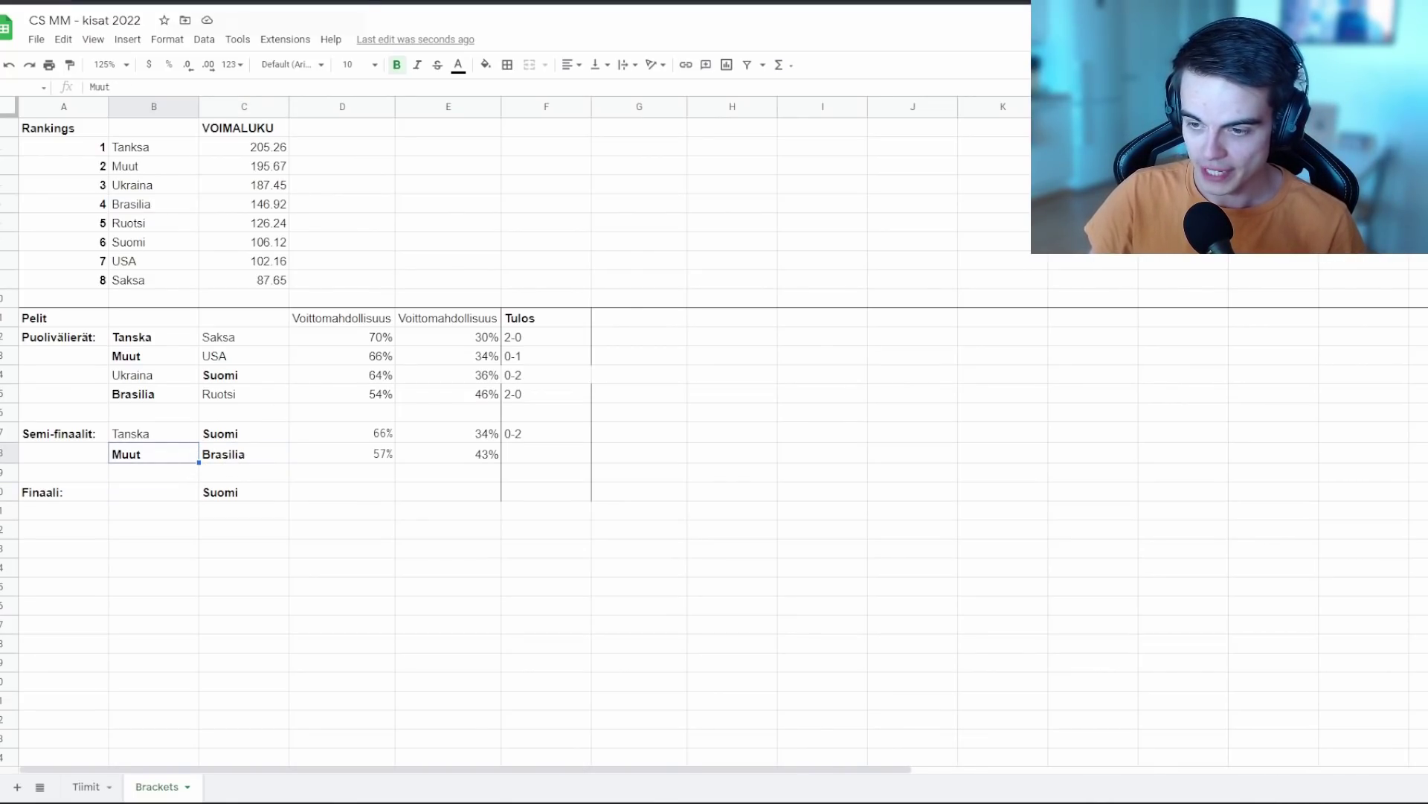
{"action": "left_click", "coordinate": [223, 2]}
{"action": "key", "text": "Return"}
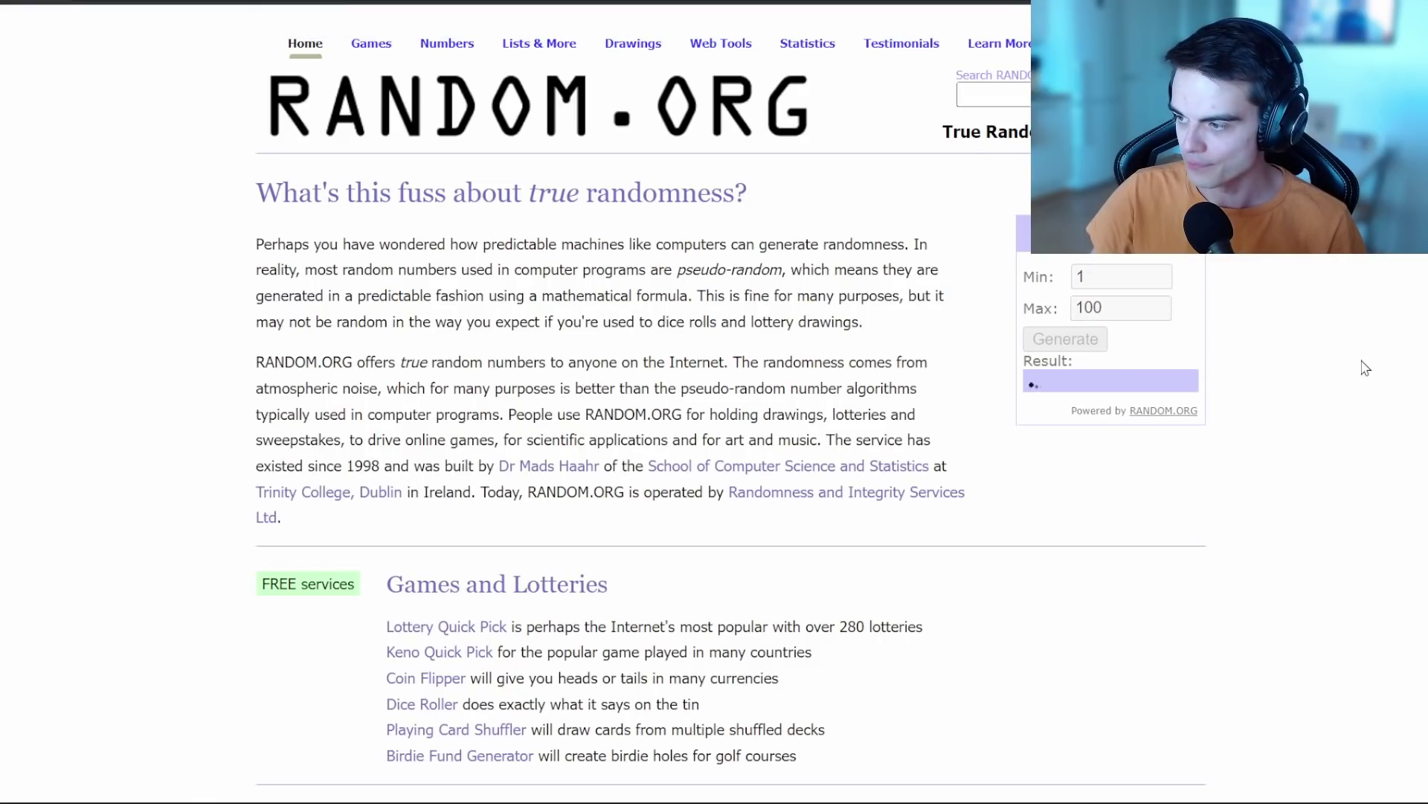
{"action": "key", "text": "ctrl+Tab"}
{"action": "left_click", "coordinate": [552, 459]}
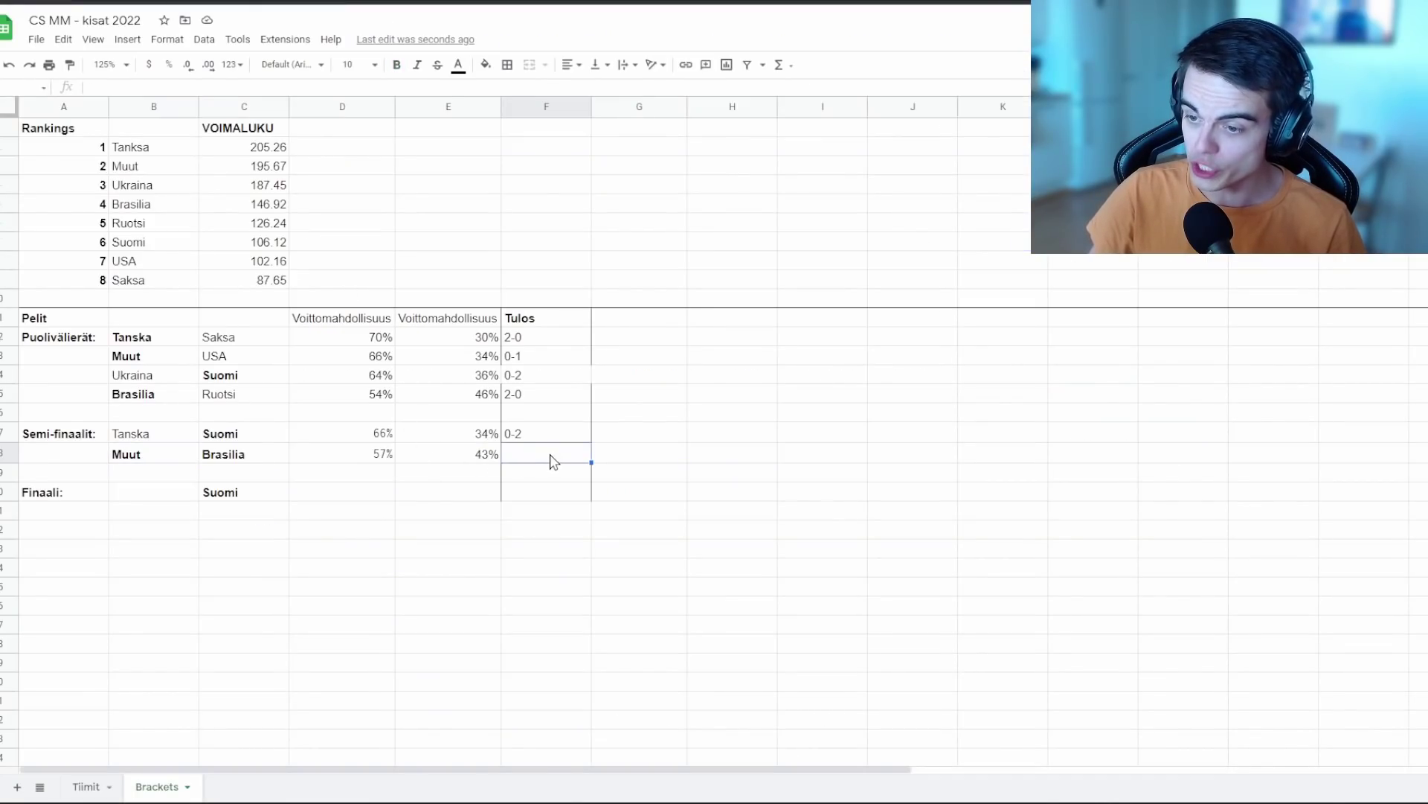
{"action": "type", "text": "0-1"}
{"action": "key", "text": "Return"}
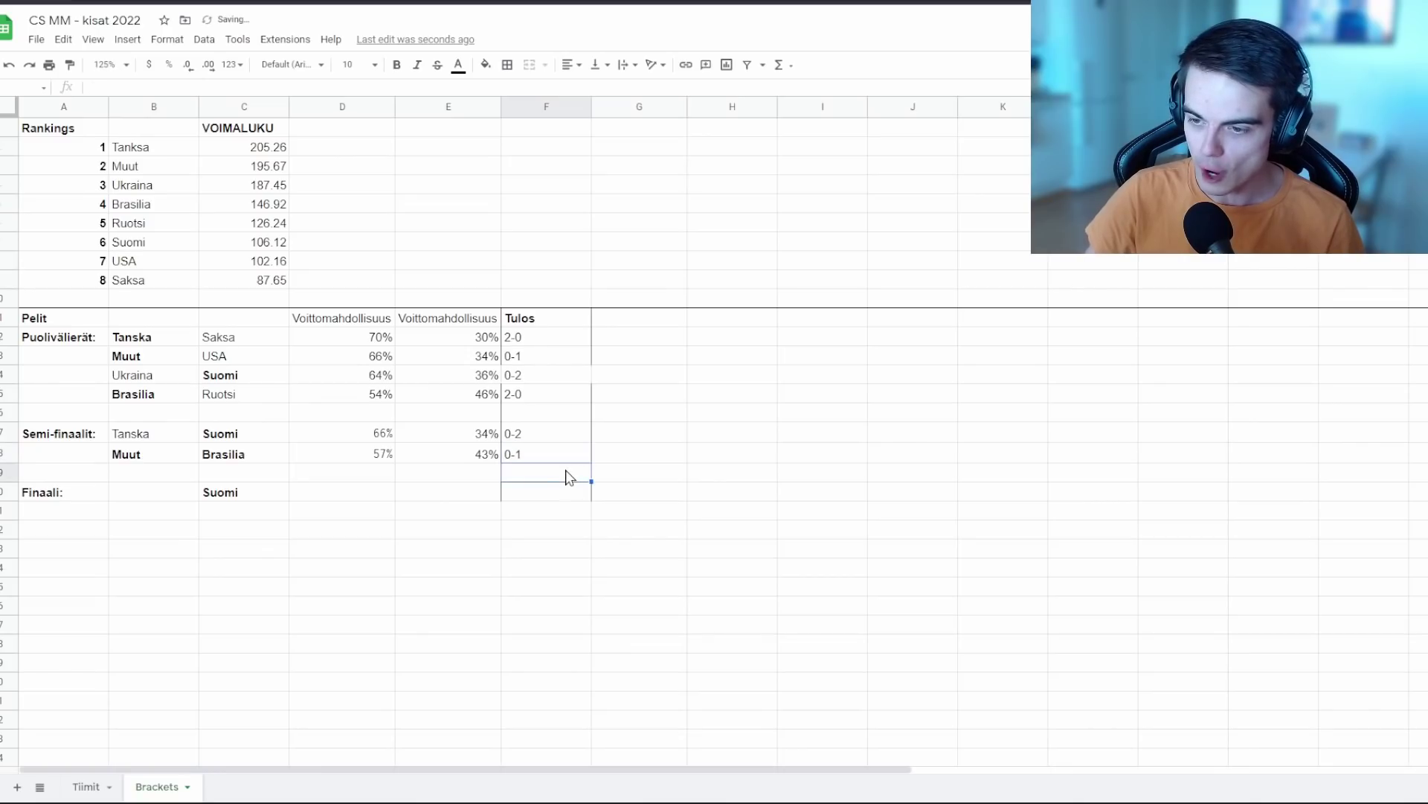
Step: Check the Muut–Brasilia win probabilities and recorded result against the latest RANDOM.ORG draw
{"action": "left_click", "coordinate": [522, 460]}
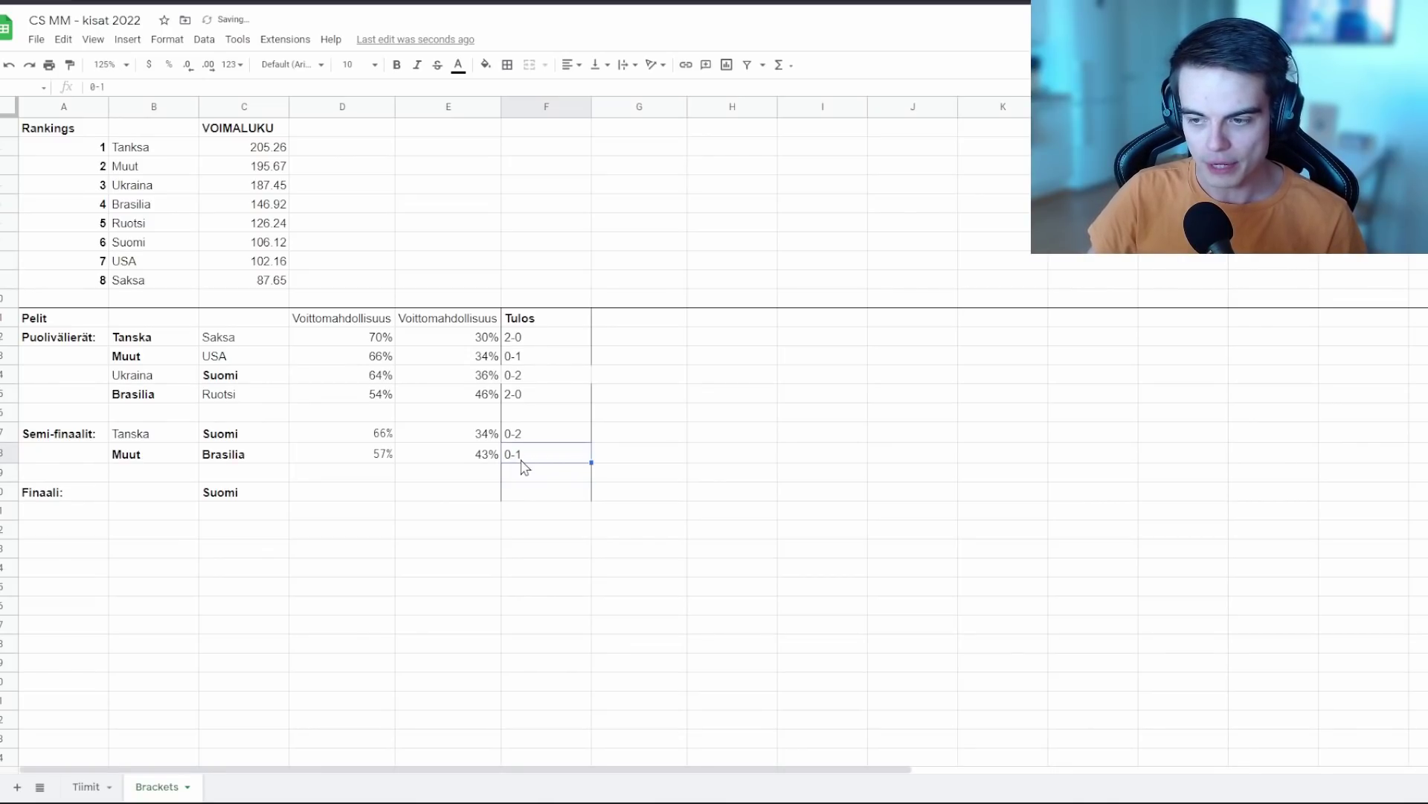
{"action": "left_click", "coordinate": [423, 459]}
{"action": "left_click", "coordinate": [375, 466]}
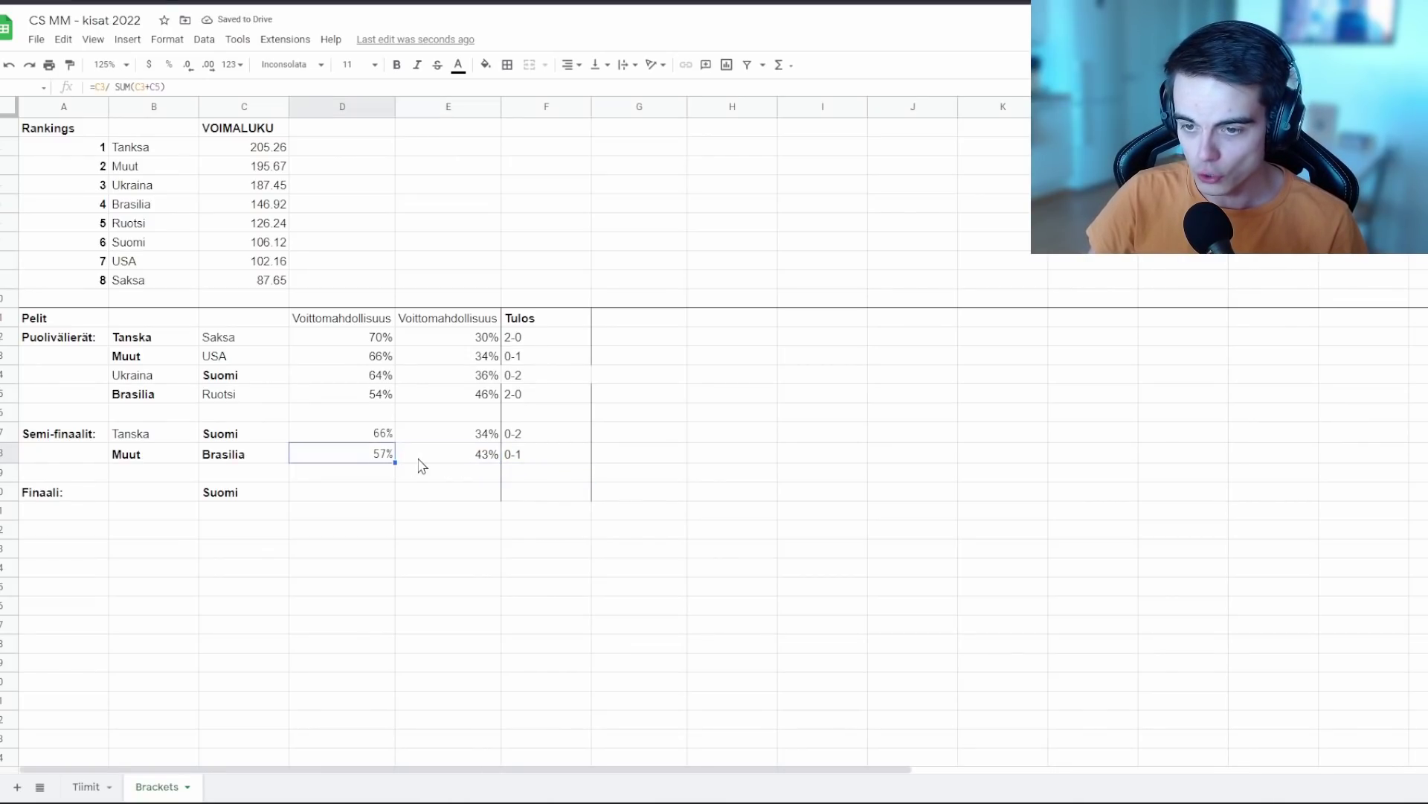
{"action": "left_click", "coordinate": [420, 465]}
{"action": "left_click", "coordinate": [344, 454]}
{"action": "left_click", "coordinate": [539, 399]}
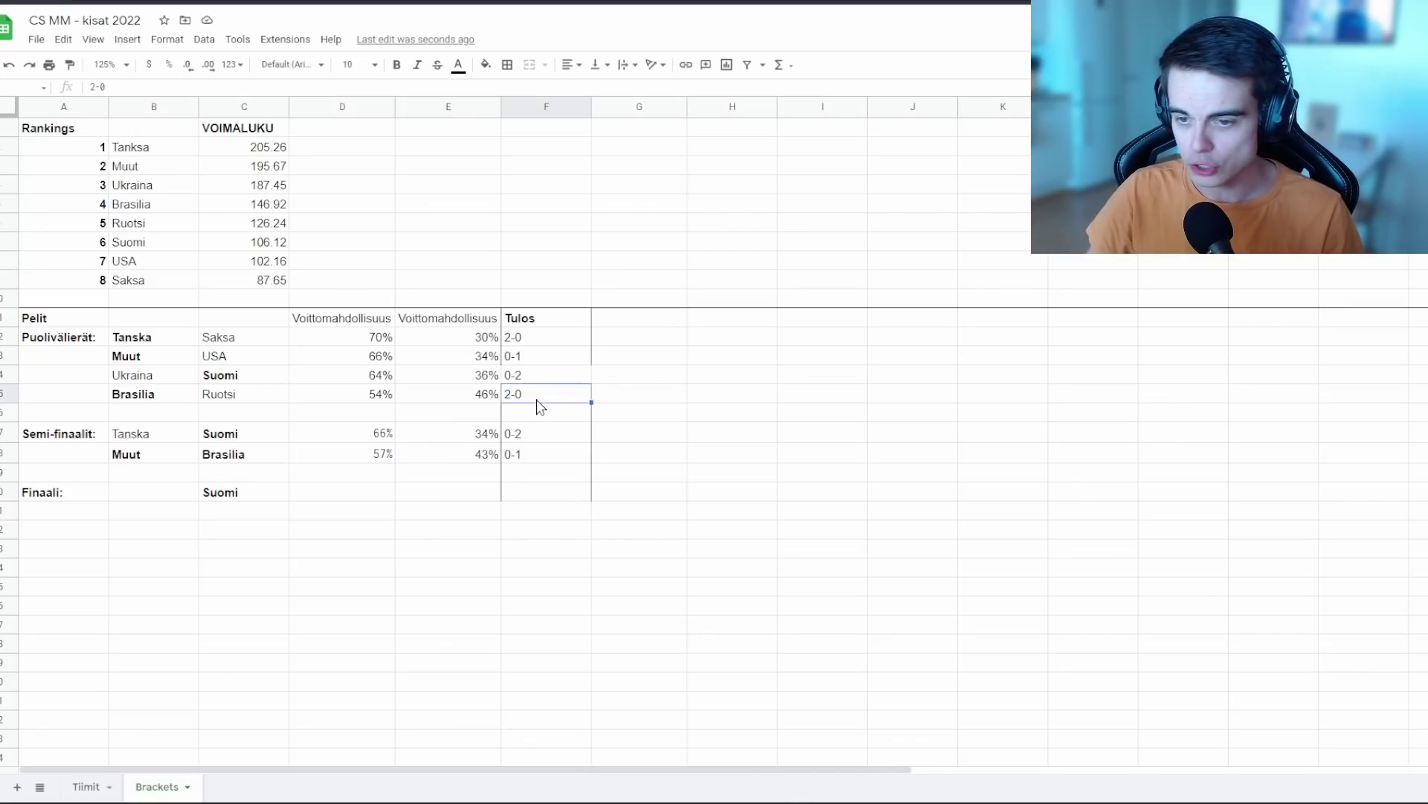
{"action": "left_click", "coordinate": [554, 460]}
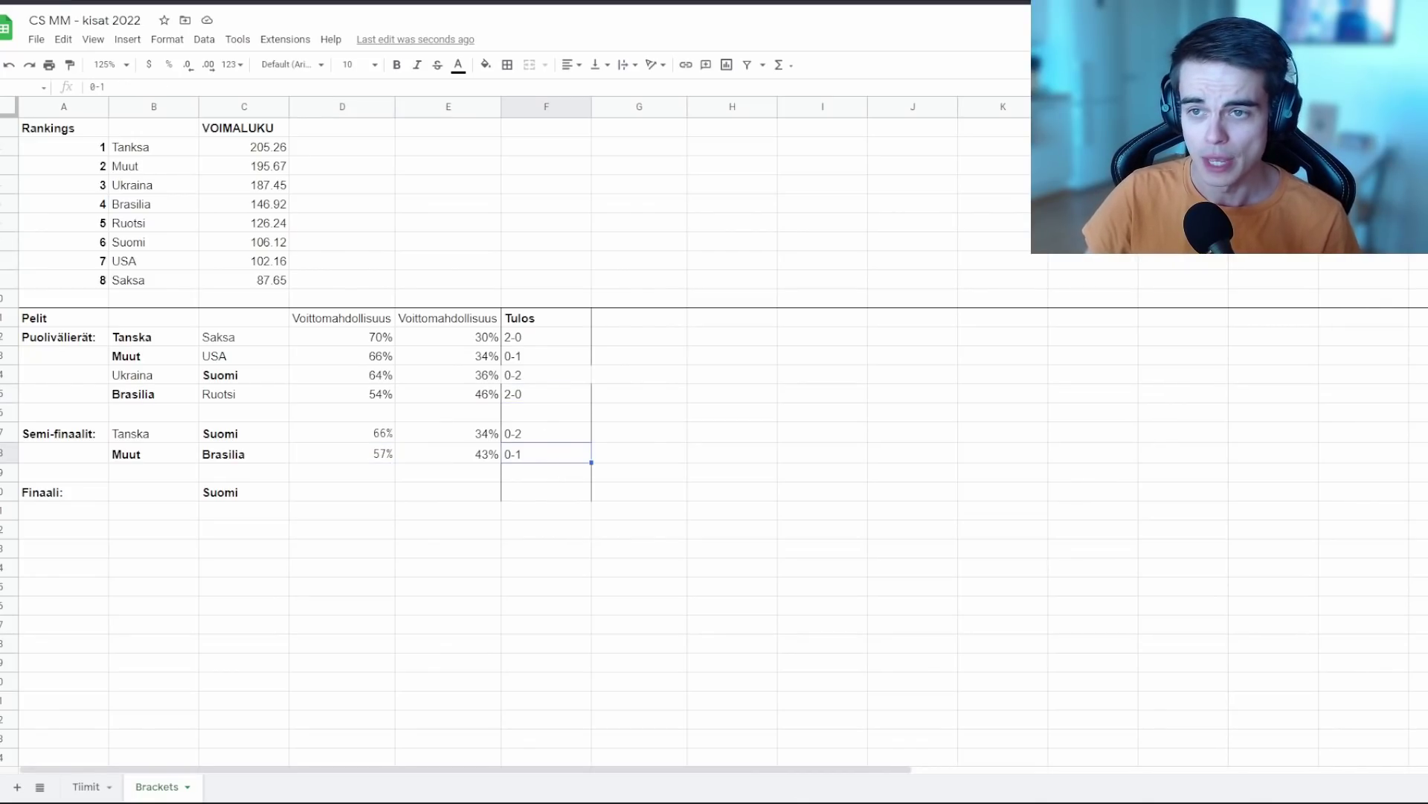
{"action": "left_click", "coordinate": [223, 2]}
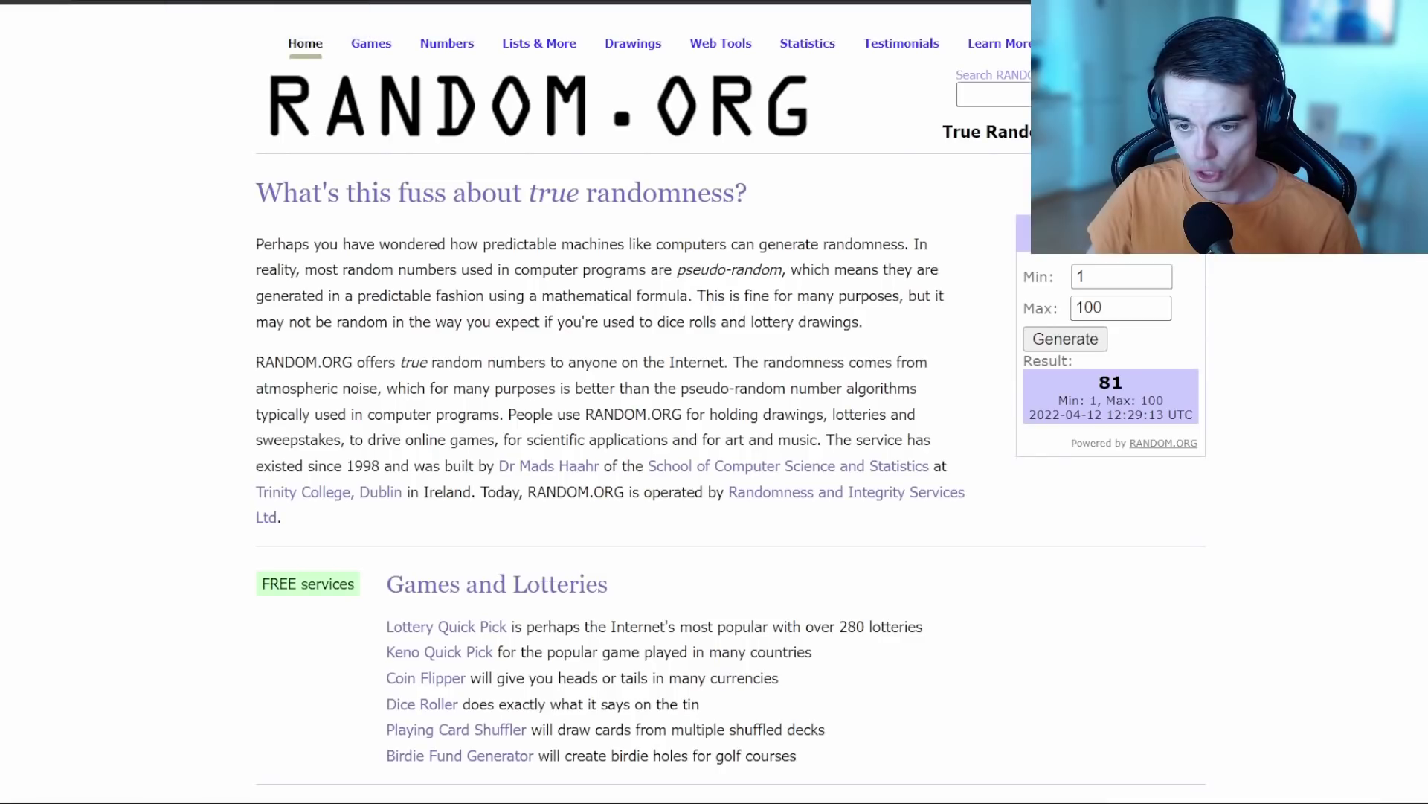
{"action": "left_click", "coordinate": [89, 3]}
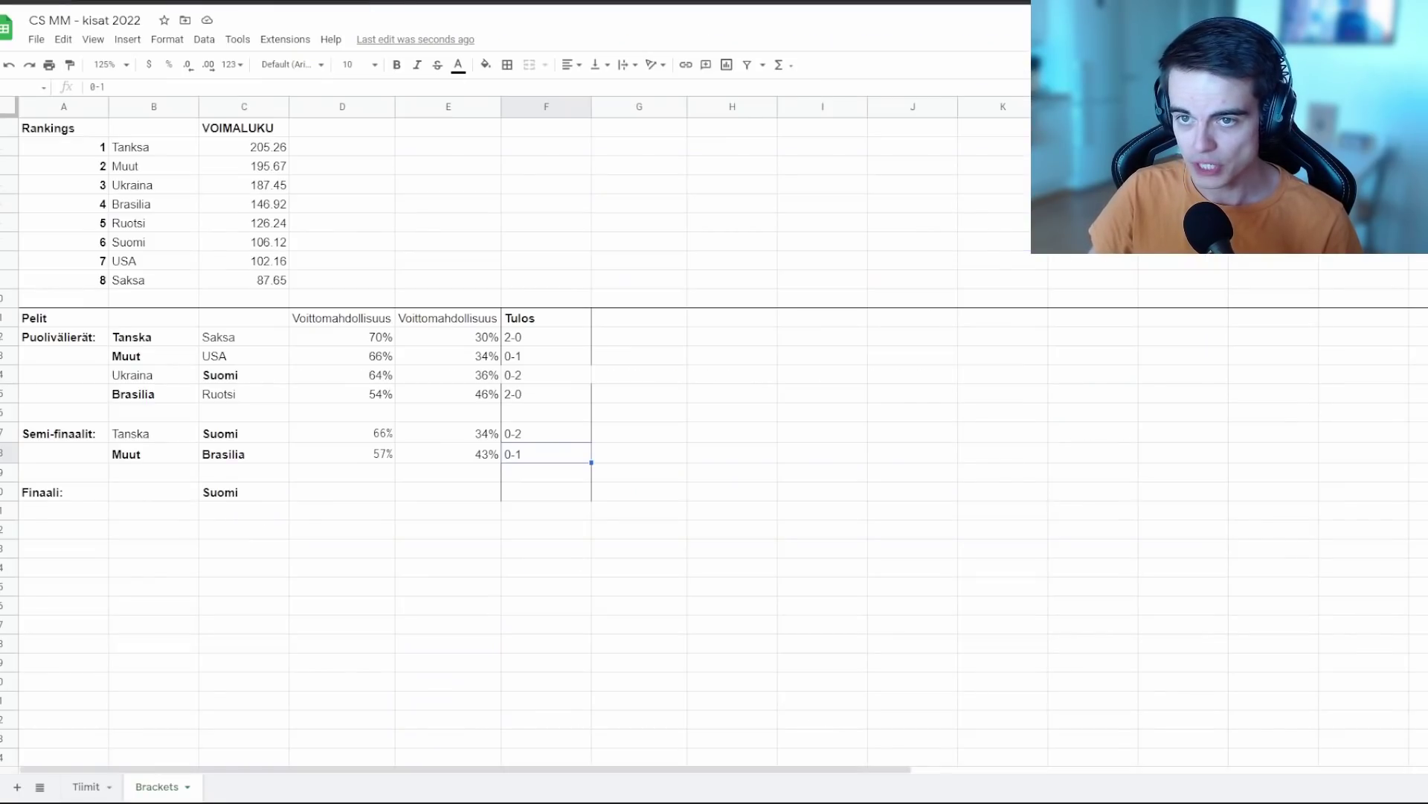
{"action": "key", "text": "ctrl+Tab"}
{"action": "key", "text": "ctrl+shift+Tab"}
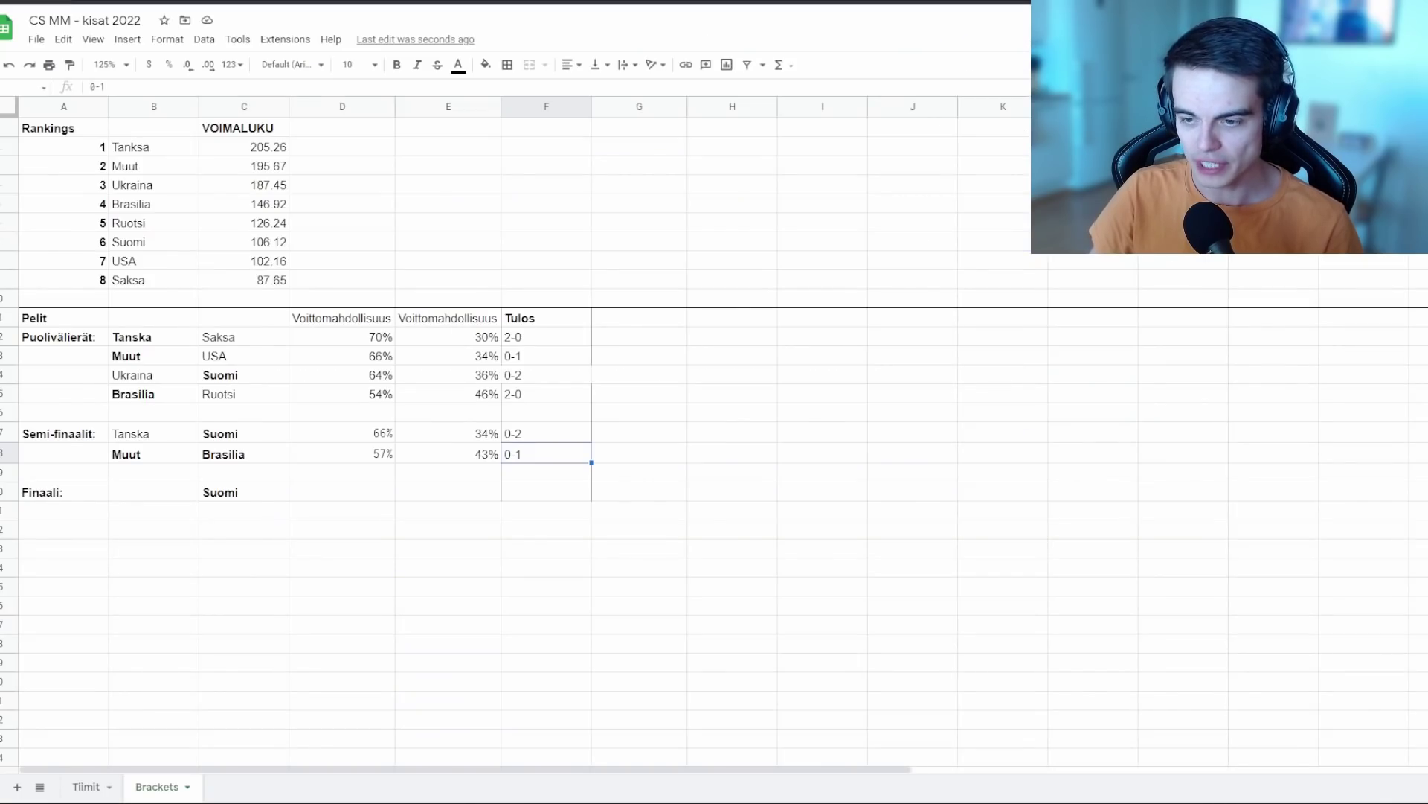
Step: Draw another RANDOM.ORG number between 1 and 100 for the Muut–Brasilia semi-final and update its Tulos to 1-1
{"action": "key", "text": "ctrl+Tab"}
{"action": "left_click", "coordinate": [1080, 340]}
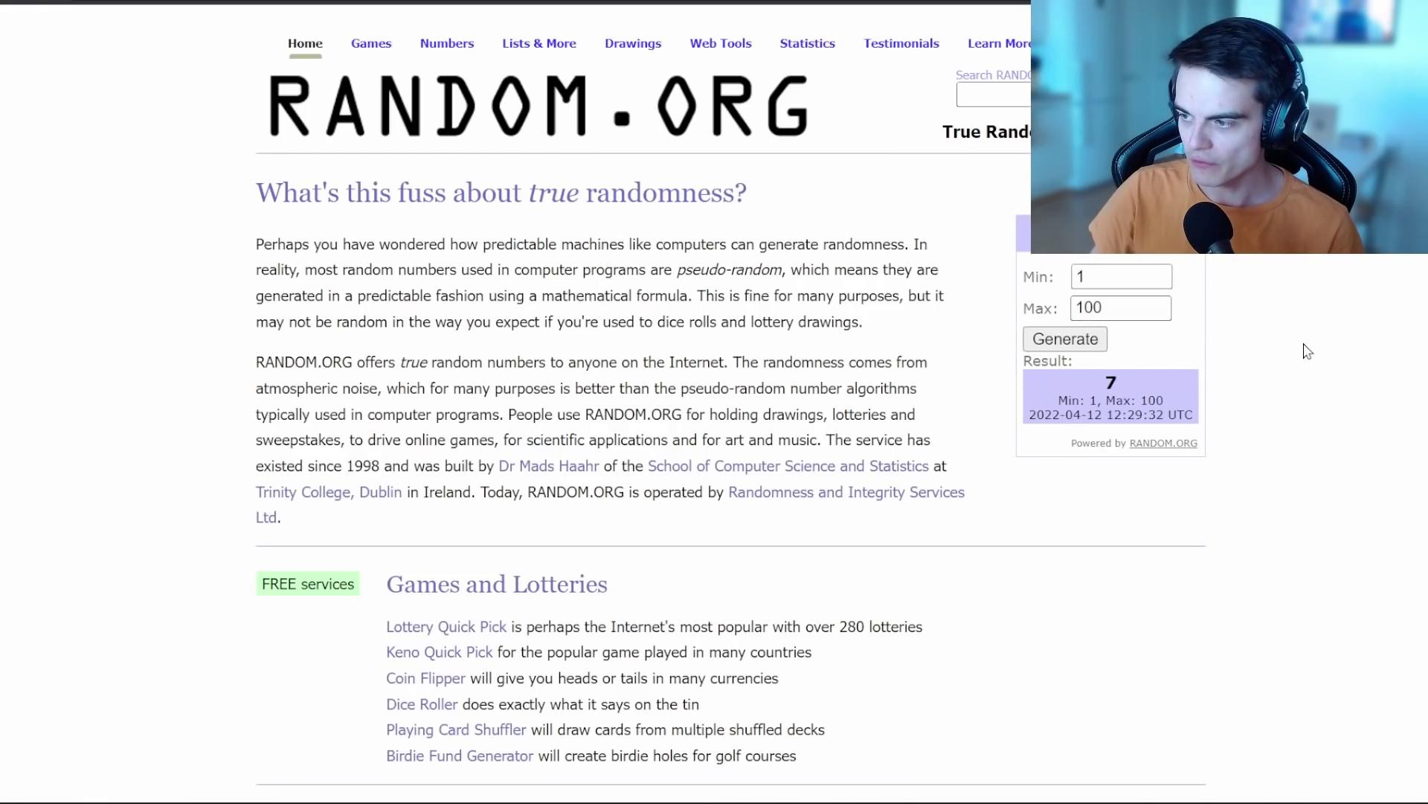
{"action": "key", "text": "ctrl+shift+Tab"}
{"action": "triple_click", "coordinate": [554, 453]}
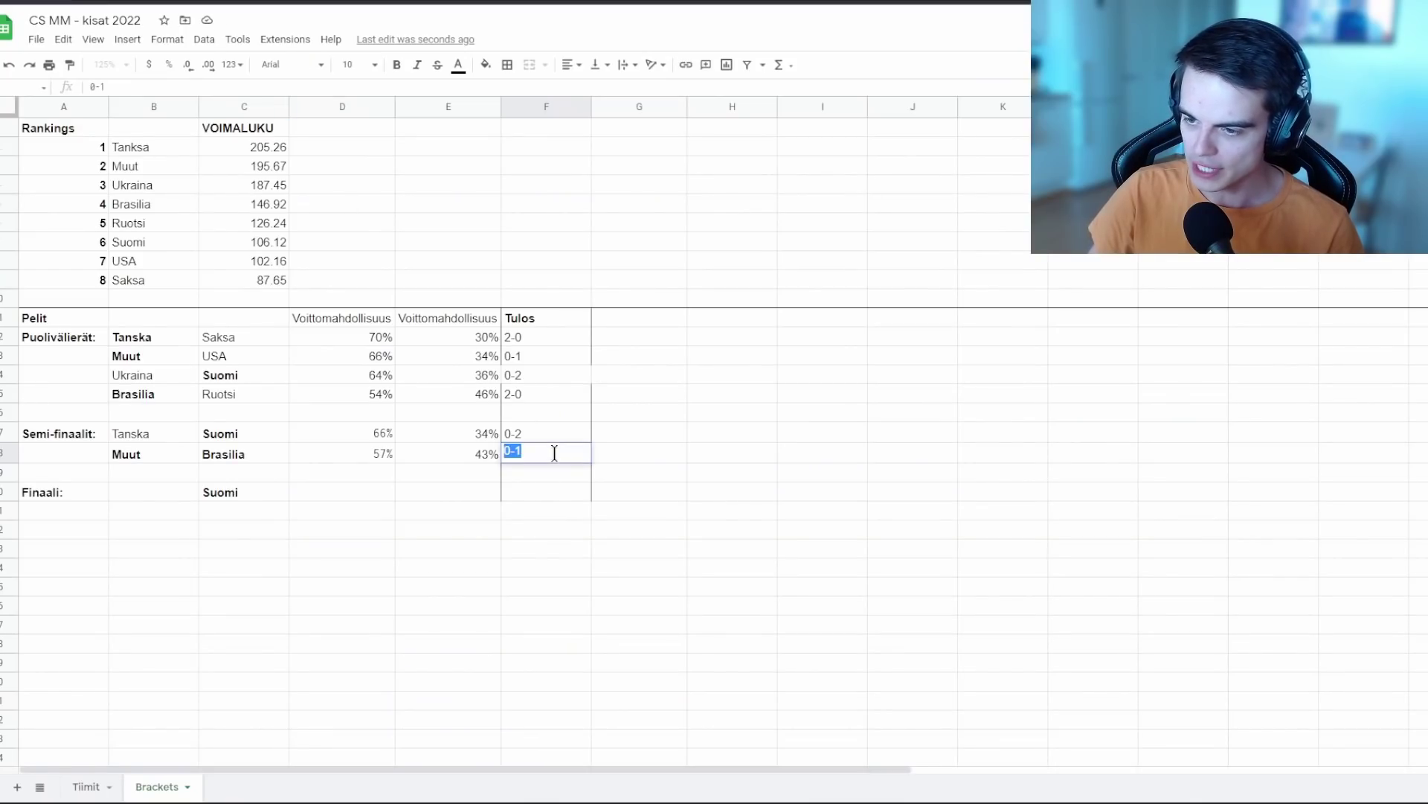
{"action": "type", "text": "1"}
{"action": "left_click", "coordinate": [558, 459]}
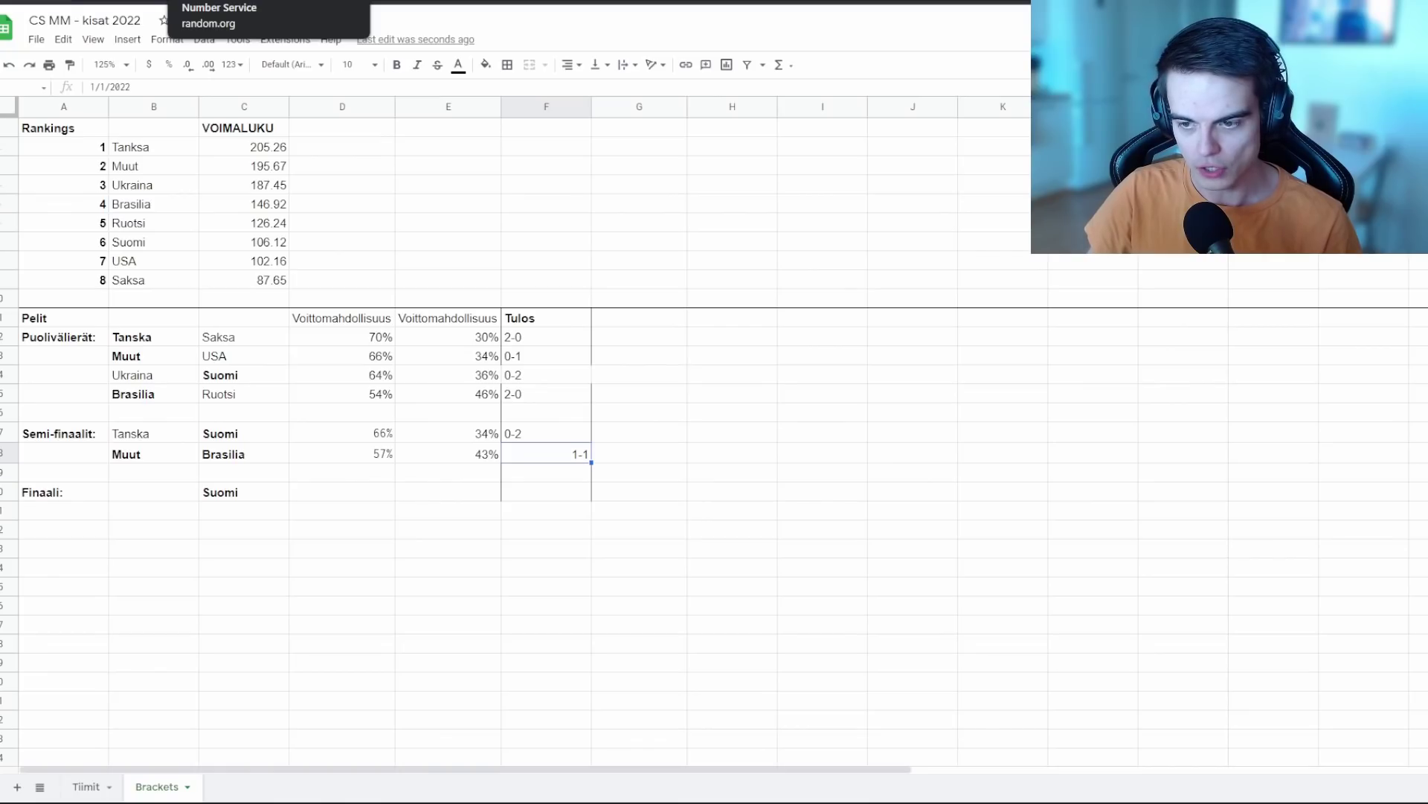
Step: Draw the deciding RANDOM.ORG number between 1 and 100 for the Muut–Brasilia semi-final and set its Tulos to 2-1
{"action": "left_click", "coordinate": [223, 2]}
{"action": "left_click", "coordinate": [1086, 342]}
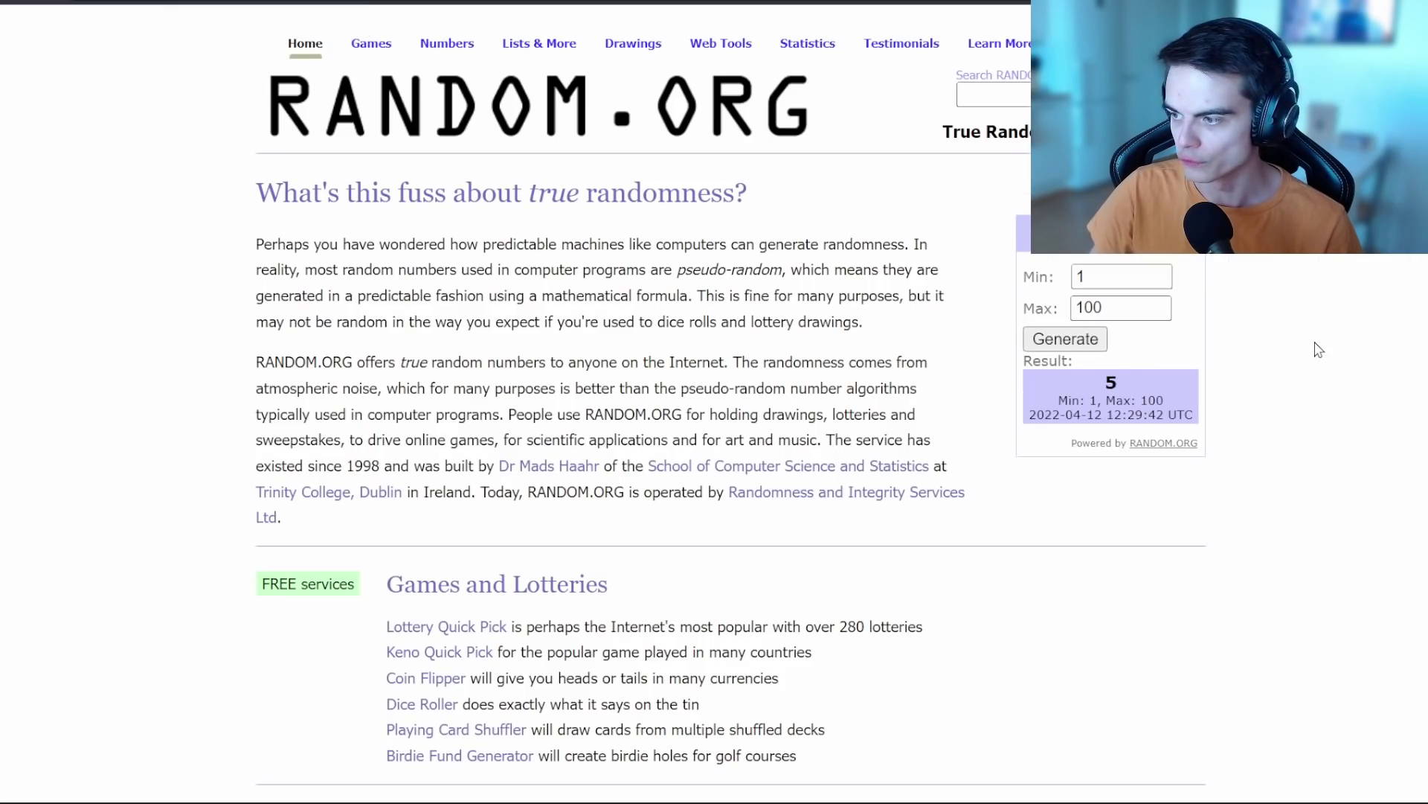
{"action": "key", "text": "ctrl+shift+Tab"}
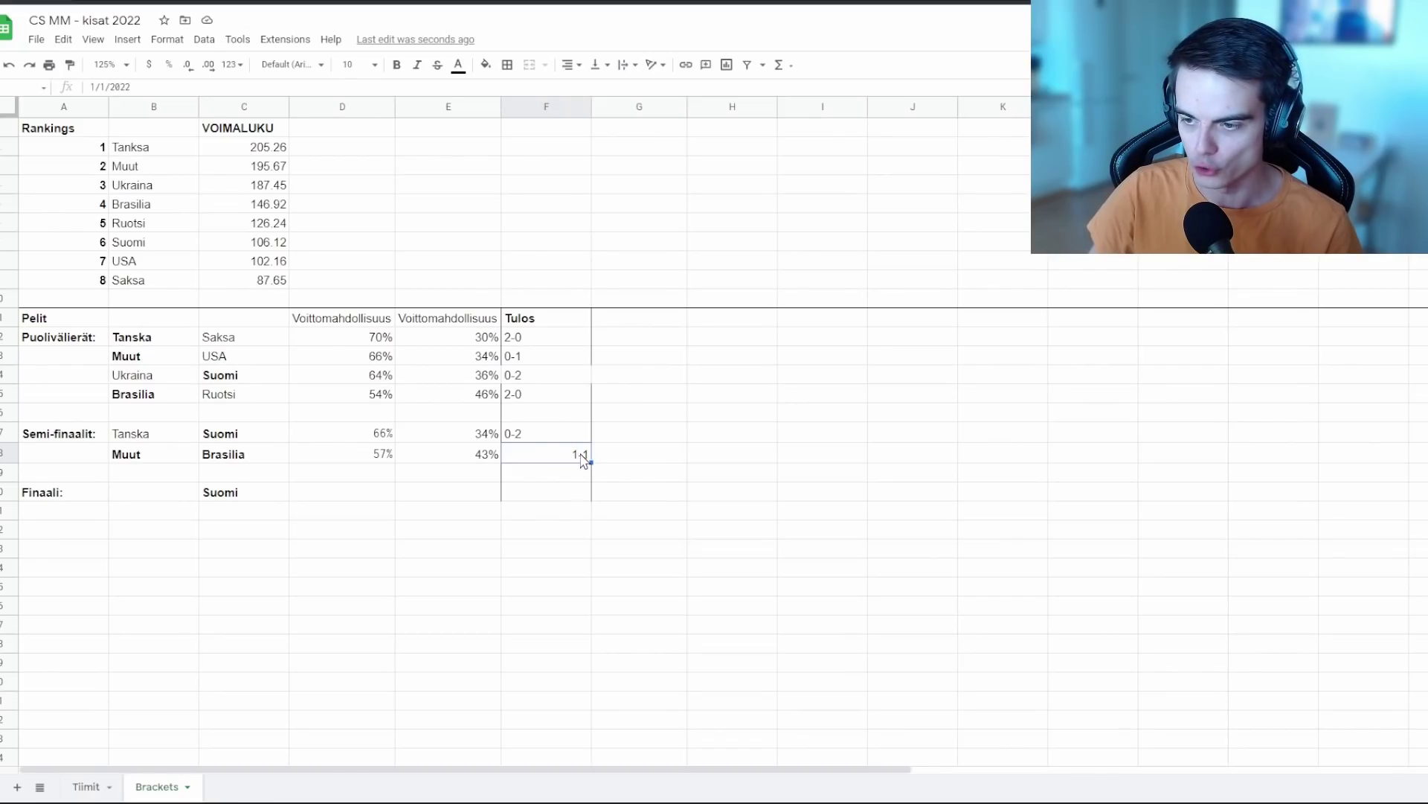
{"action": "double_click", "coordinate": [582, 458]}
{"action": "type", "text": "2-1"}
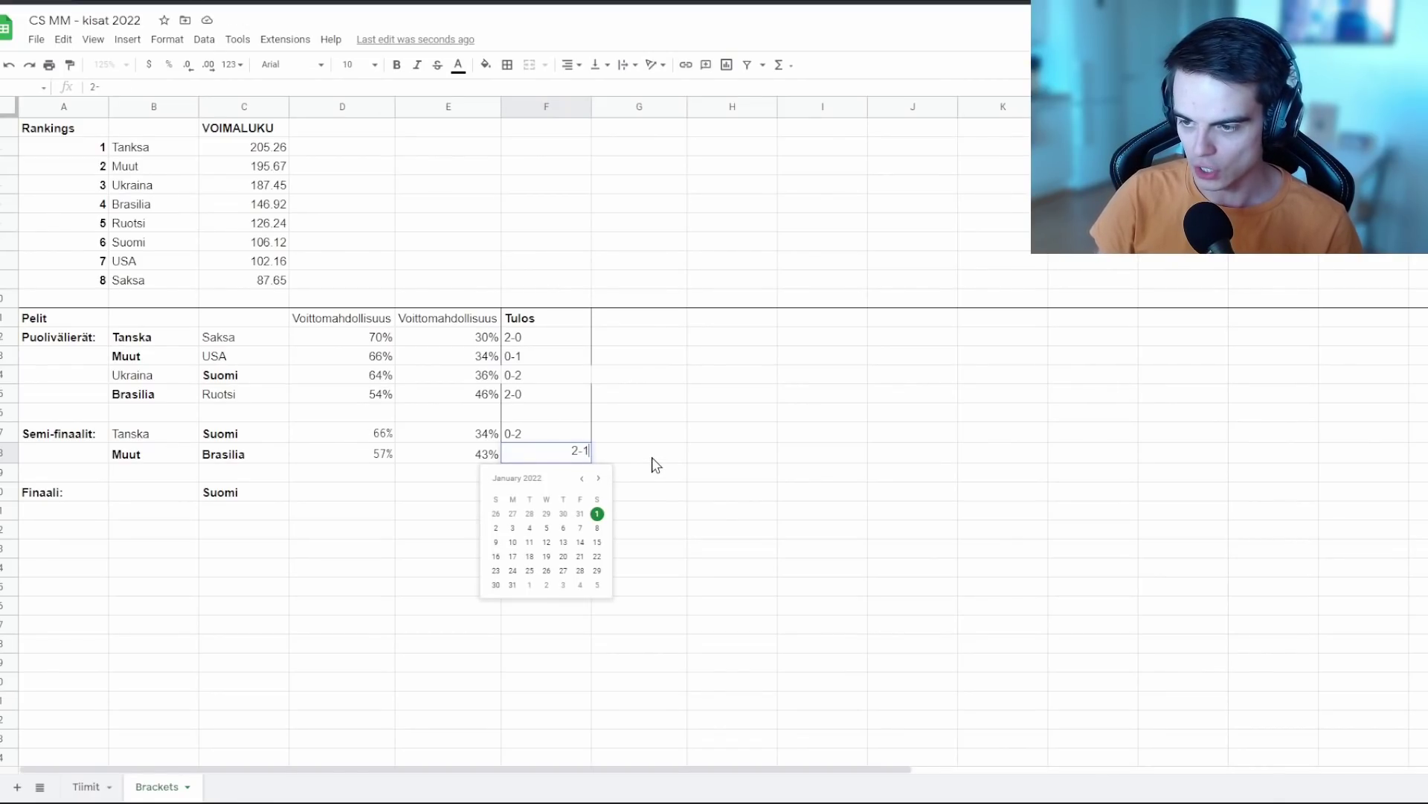
{"action": "left_click", "coordinate": [655, 461]}
Step: Remove the bold from Brasilia in the semi-final row and copy Muut into the Finaali row opposite Suomi
{"action": "left_click", "coordinate": [272, 455]}
{"action": "key", "text": "ctrl+b"}
{"action": "left_click", "coordinate": [173, 472]}
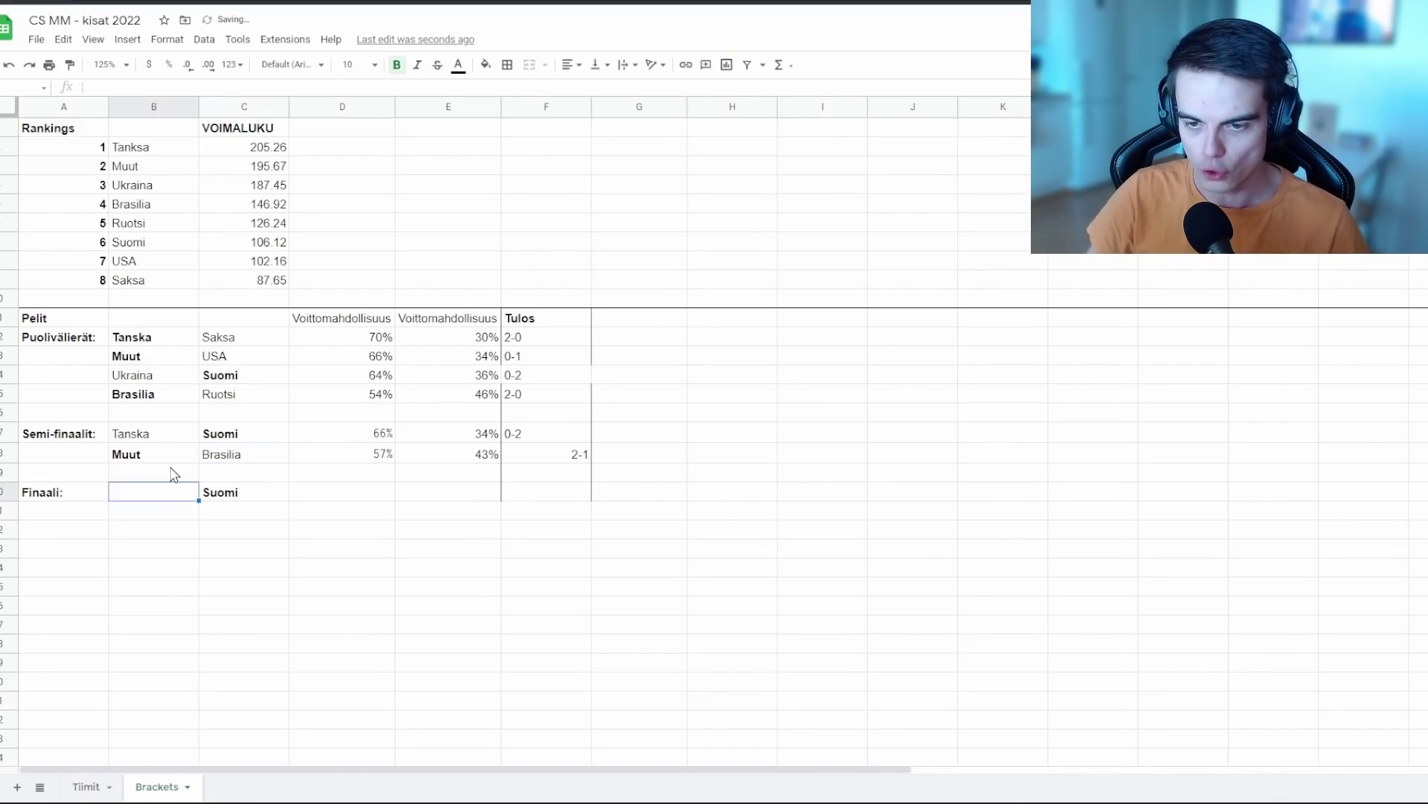
{"action": "key", "text": "Up"}
{"action": "key", "text": "ctrl+c"}
{"action": "left_click", "coordinate": [176, 494]}
{"action": "key", "text": "ctrl+v"}
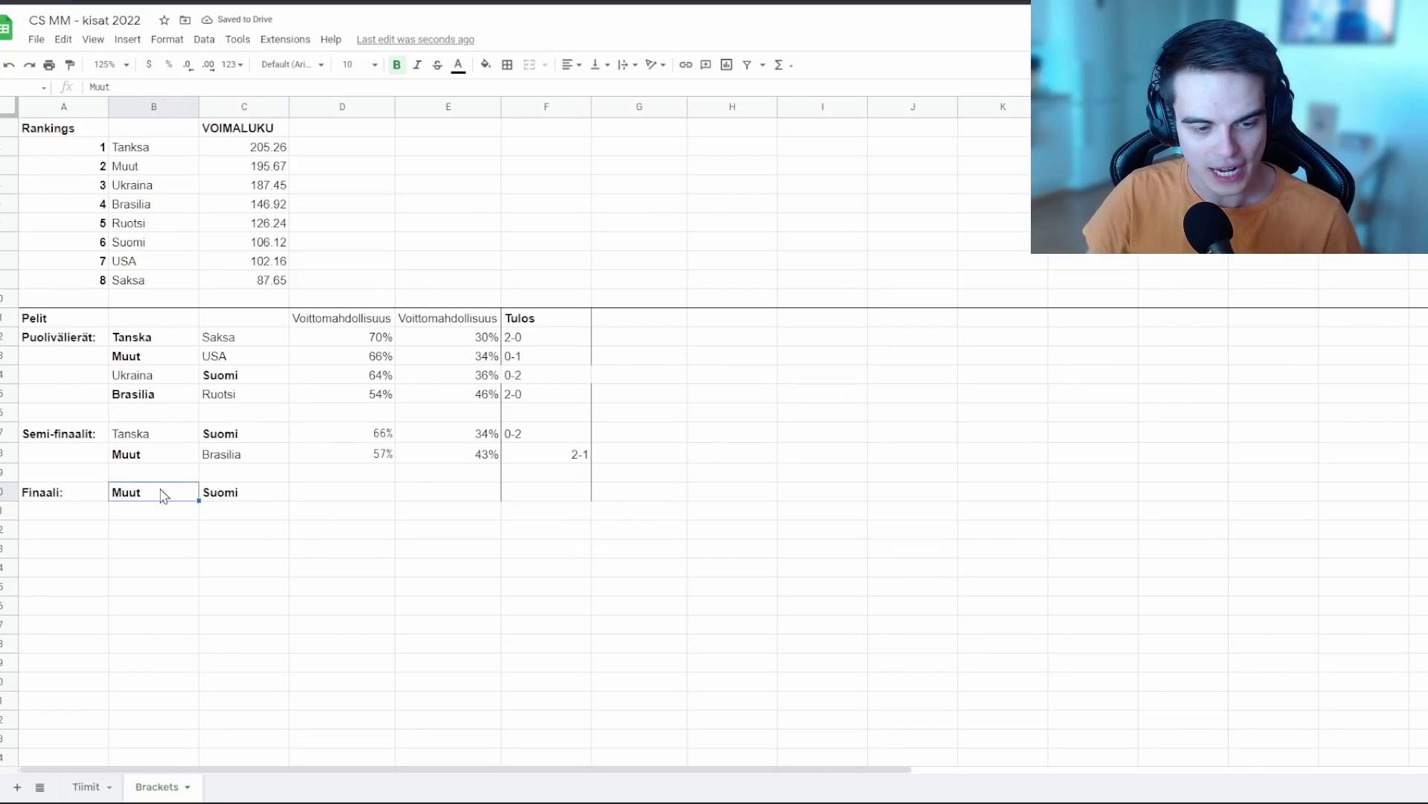
Step: Fill the final's win probabilities for Muut and Suomi with the formulas =C3/ SUM(C3+C7) and =C7/ SUM(C3+C7)
{"action": "left_click", "coordinate": [242, 497]}
{"action": "key", "text": "Left"}
{"action": "left_click", "coordinate": [283, 498]}
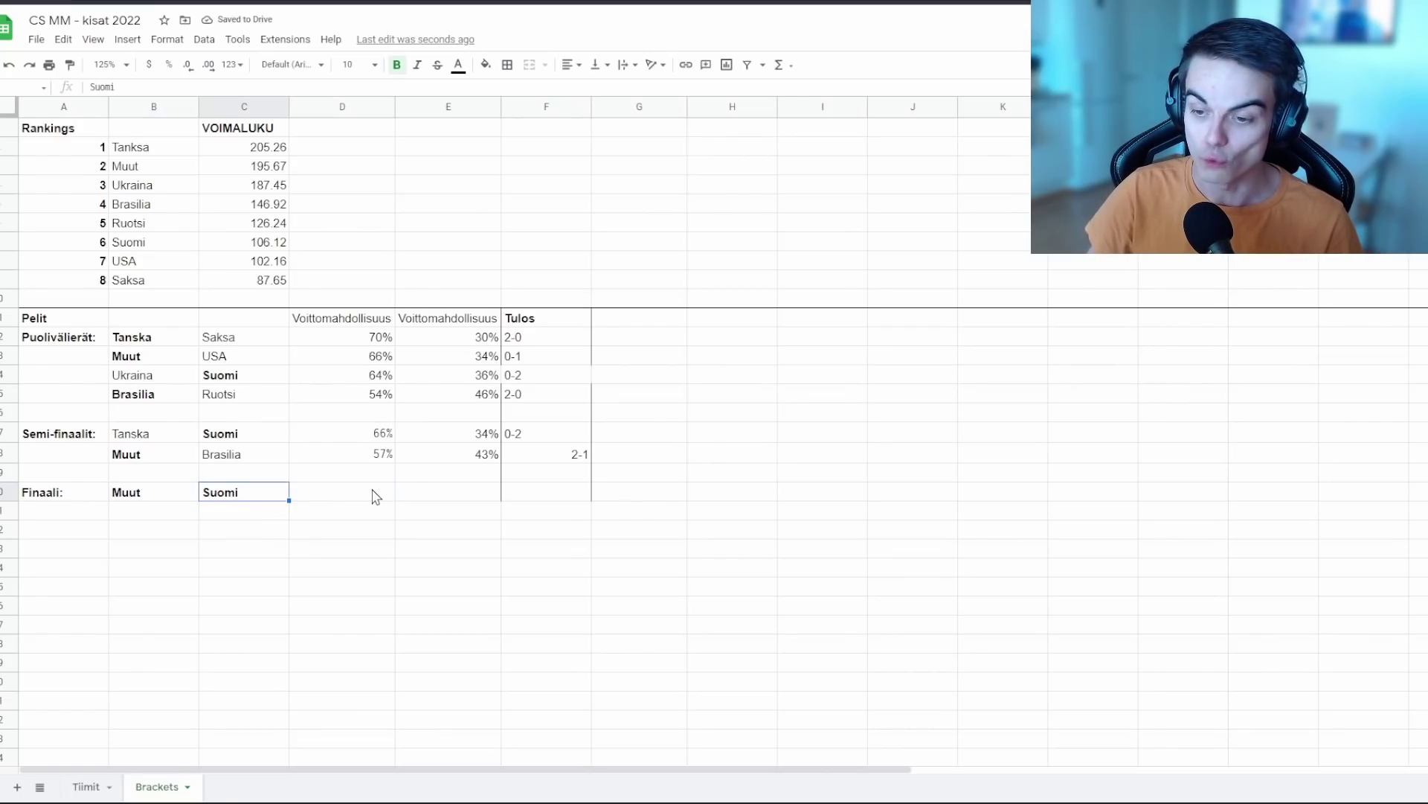
{"action": "left_click", "coordinate": [342, 498]}
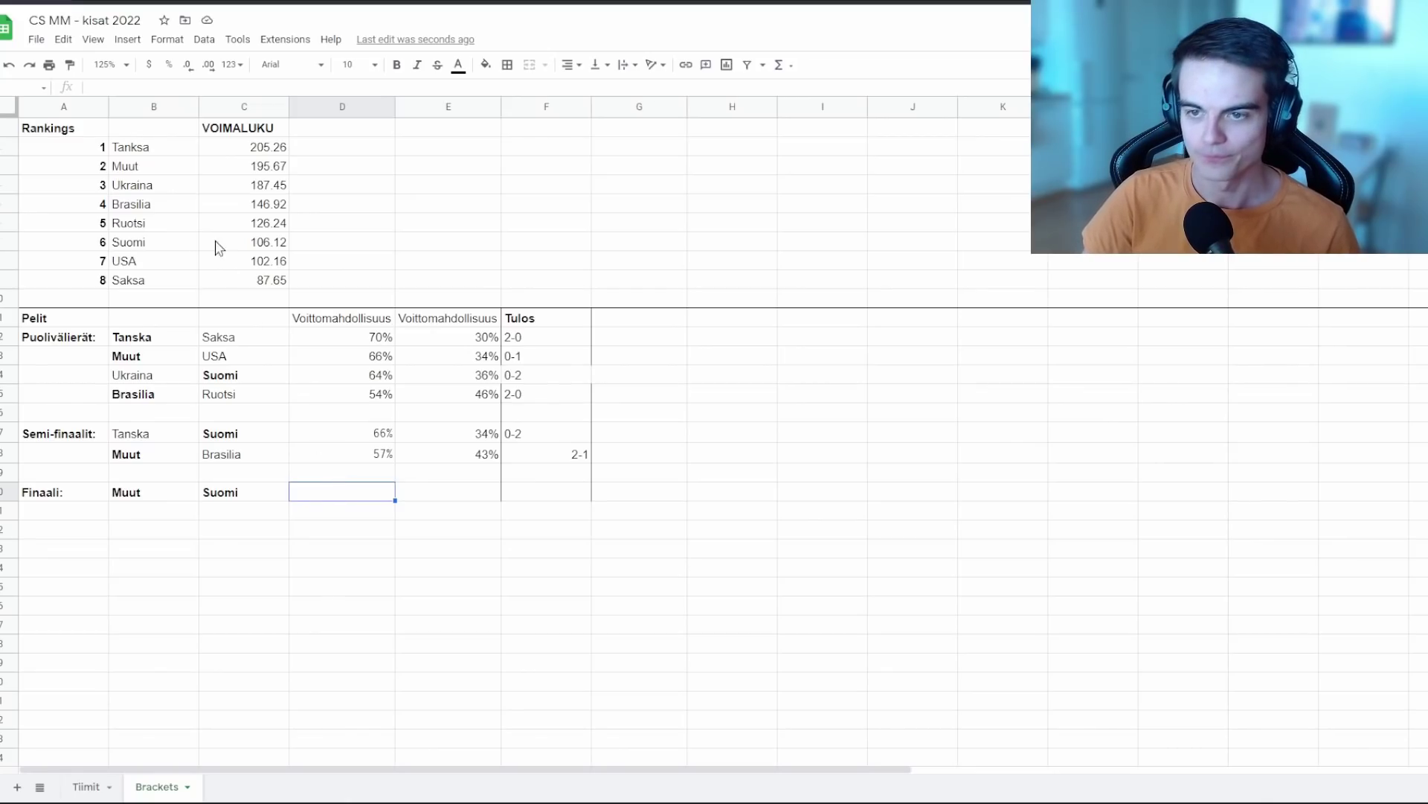
{"action": "key", "text": "ctrl+v"}
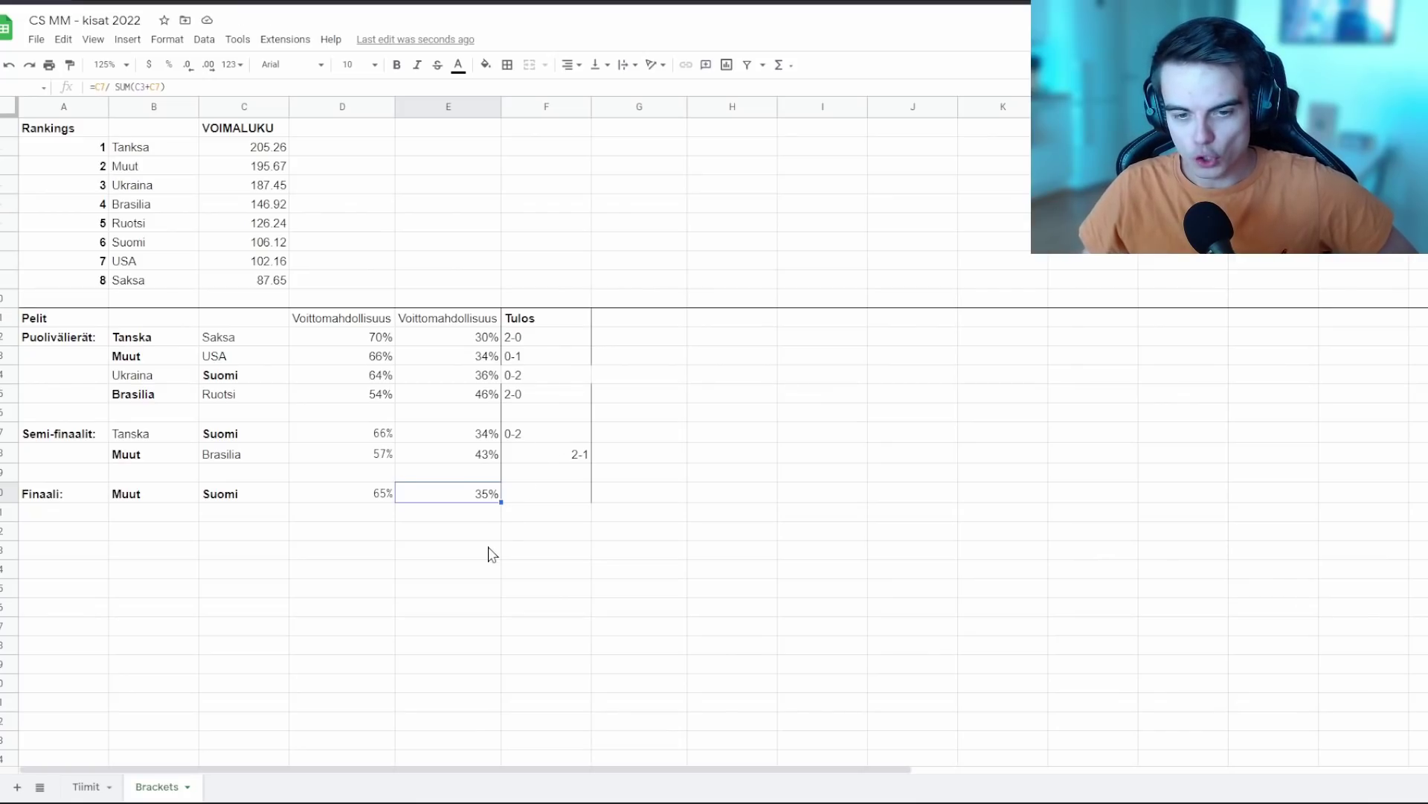
{"action": "left_click", "coordinate": [372, 494]}
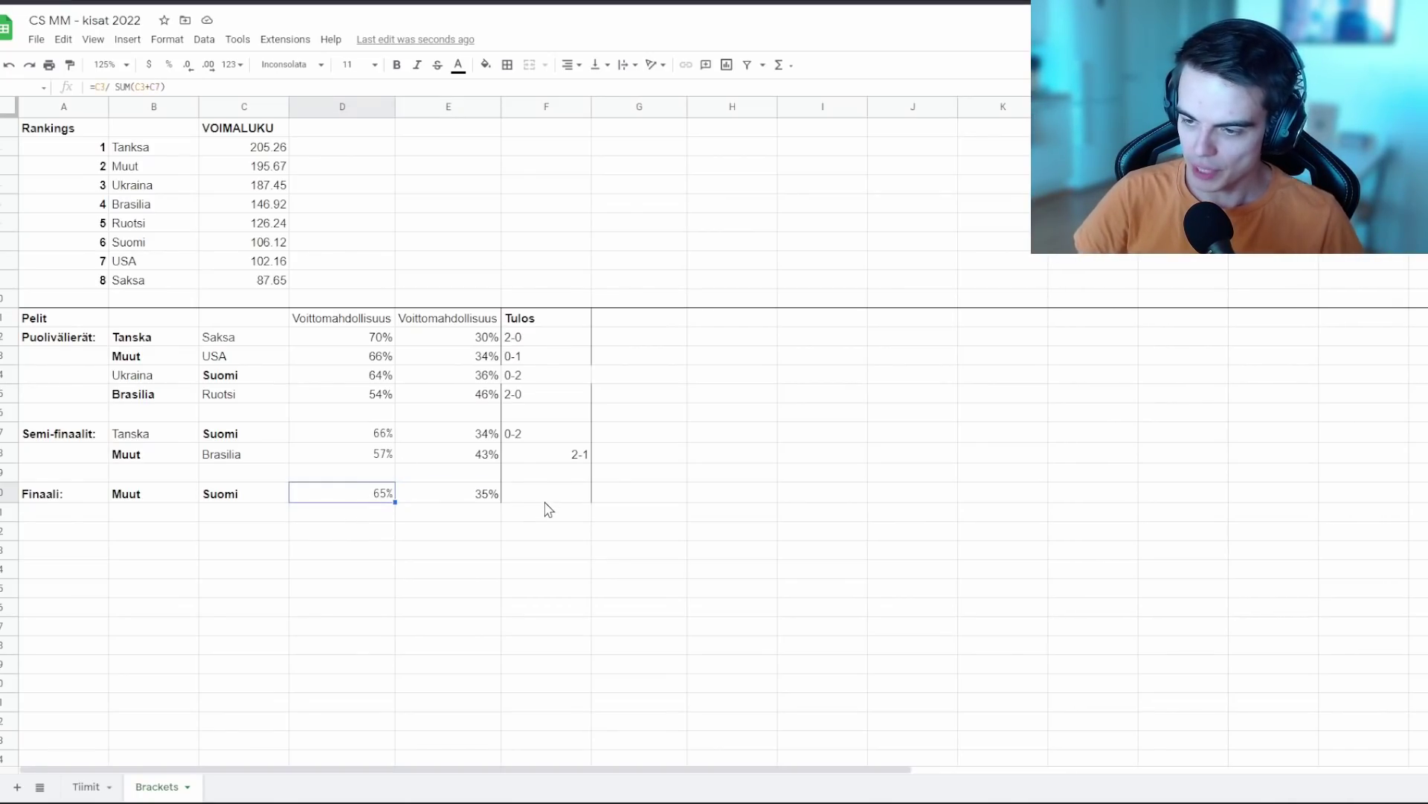
{"action": "left_click", "coordinate": [544, 500]}
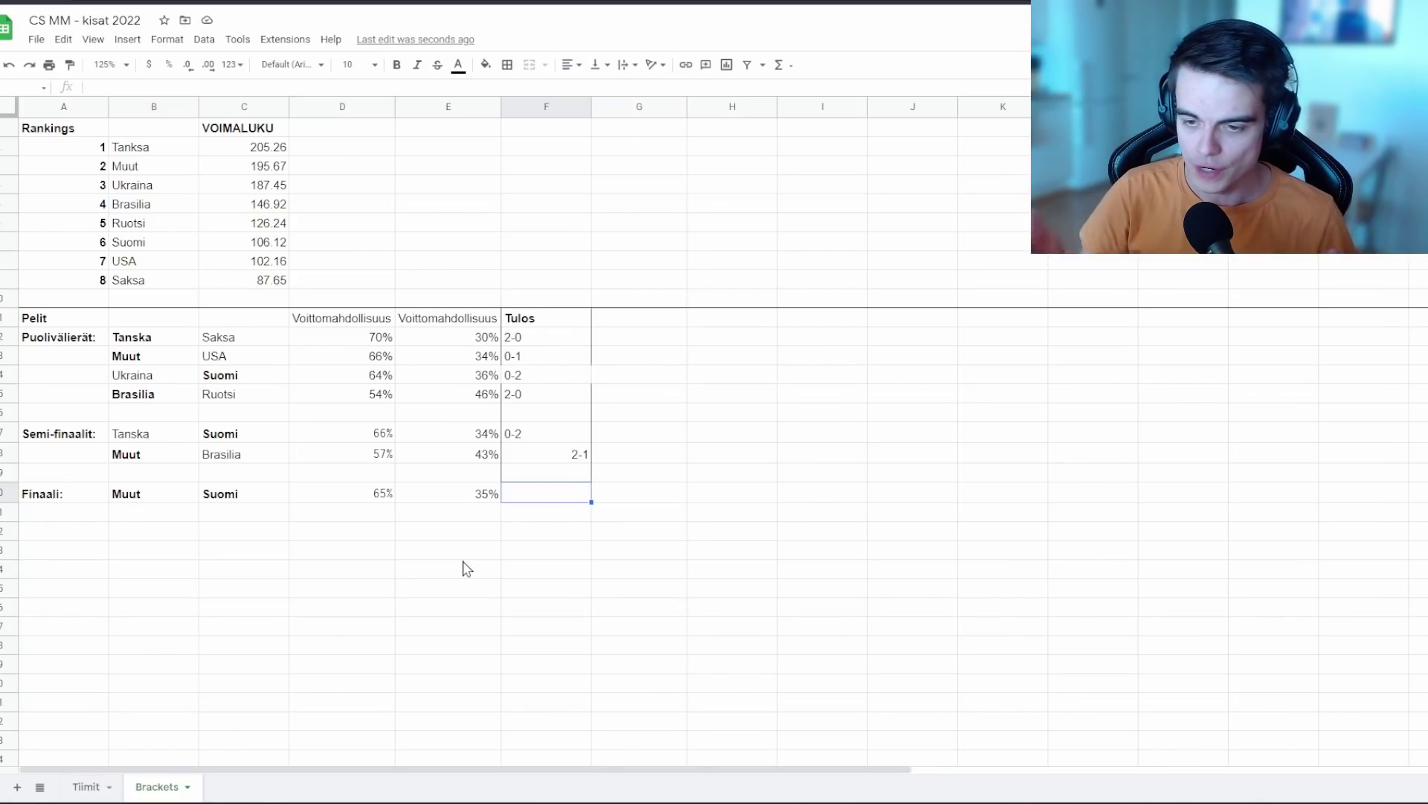
Step: Compare the Muut and Suomi player ratings on the Tiimit sheet, finishing back on the Brackets sheet
{"action": "left_click", "coordinate": [88, 786]}
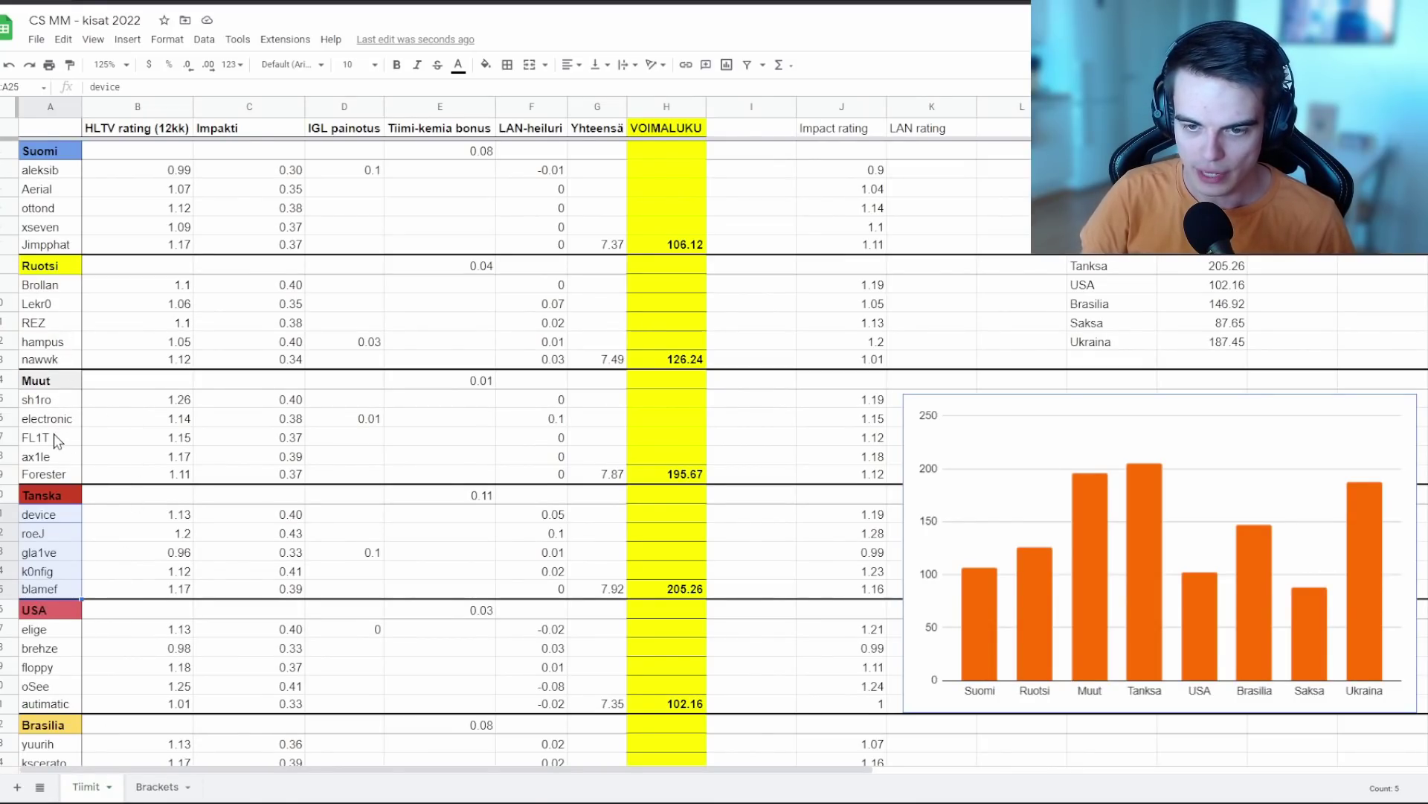
{"action": "left_click", "coordinate": [57, 457]}
{"action": "key", "text": "Right"}
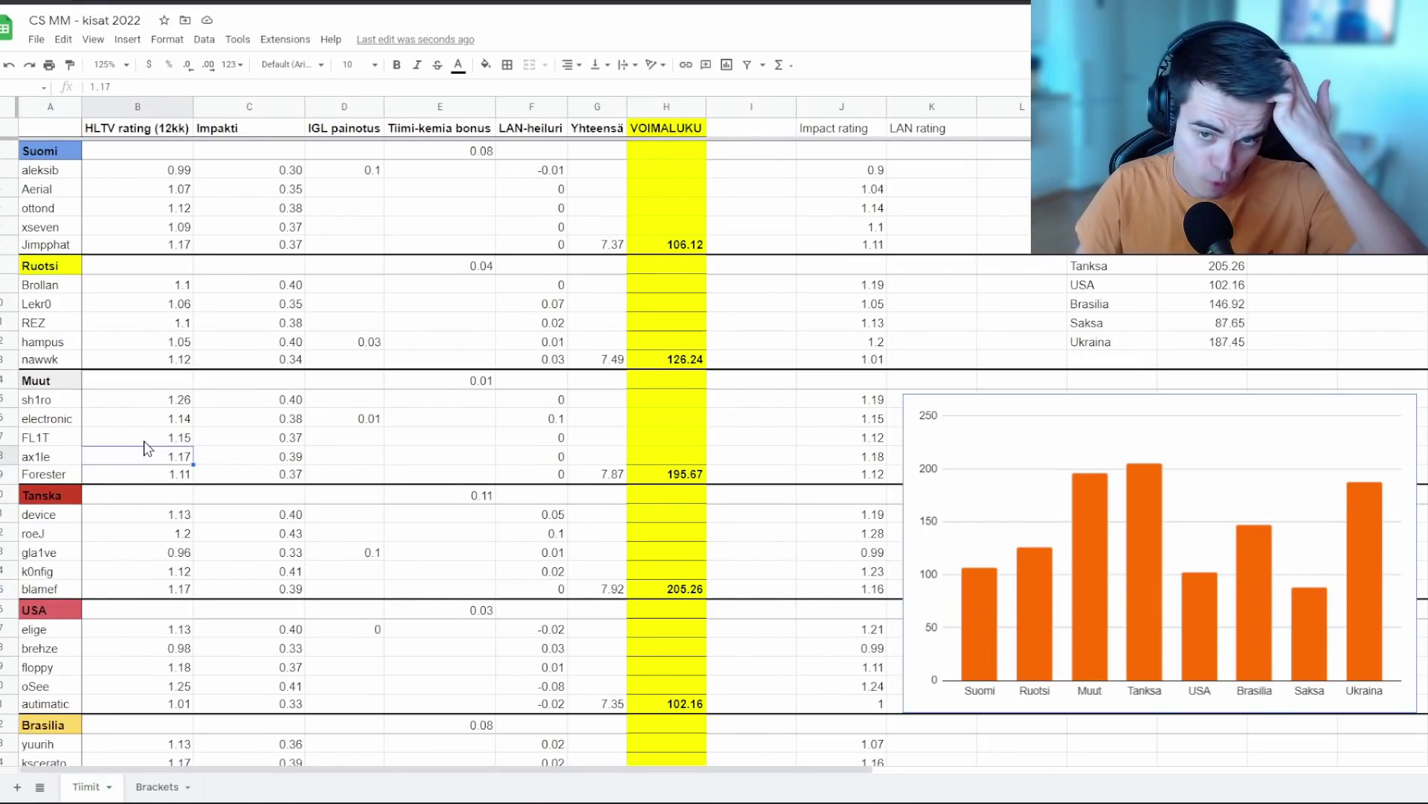
{"action": "left_click", "coordinate": [175, 170]}
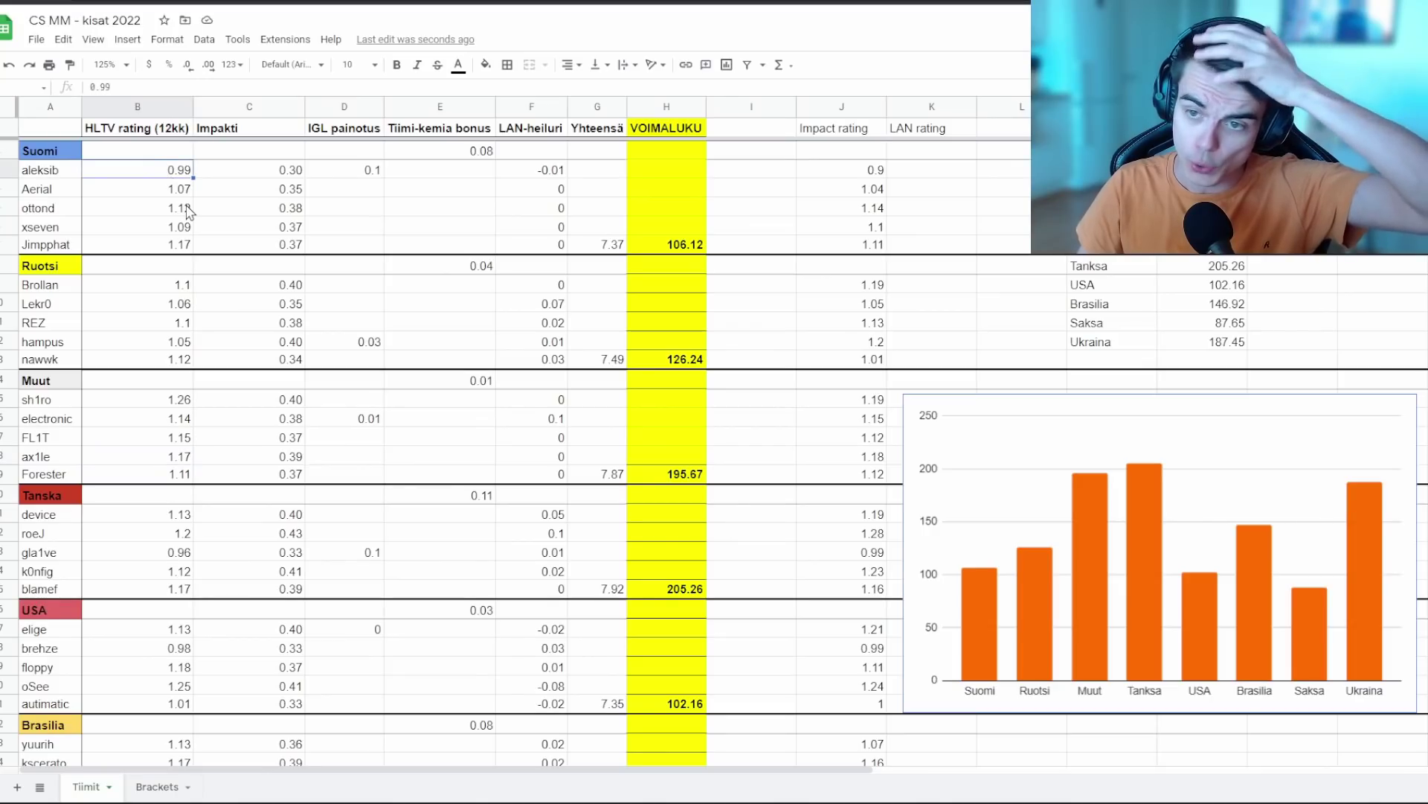
{"action": "left_click", "coordinate": [185, 210]}
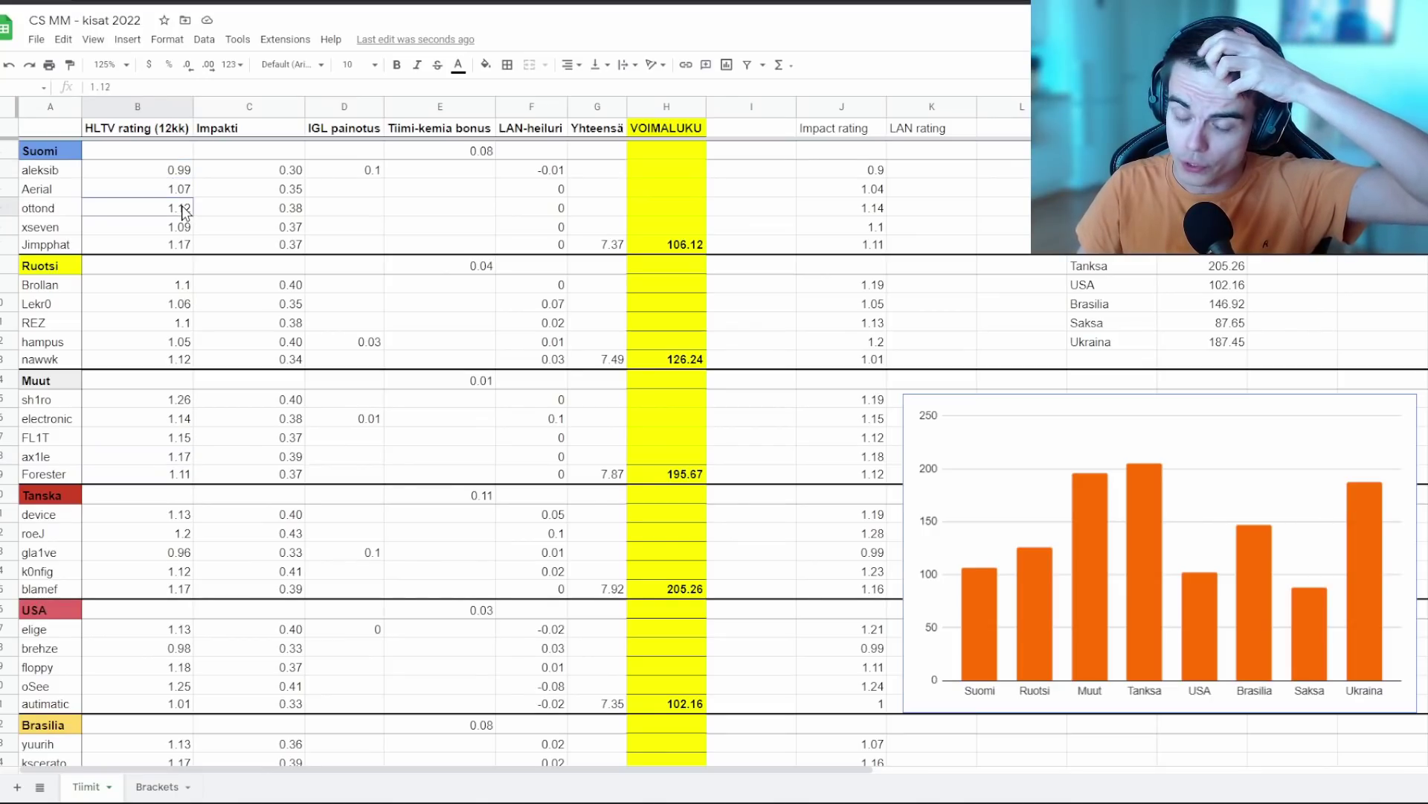
{"action": "left_click", "coordinate": [179, 244]}
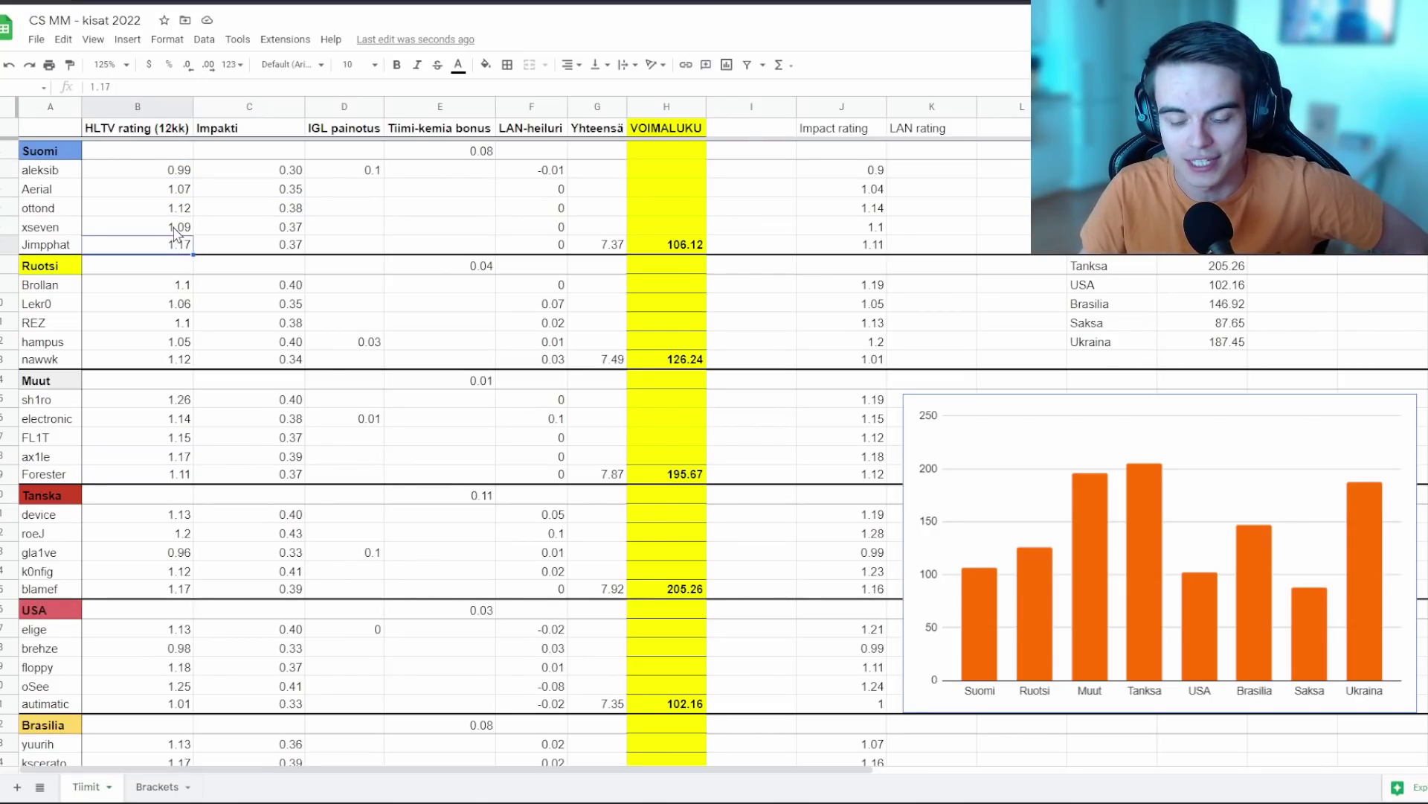
{"action": "left_click", "coordinate": [157, 787]}
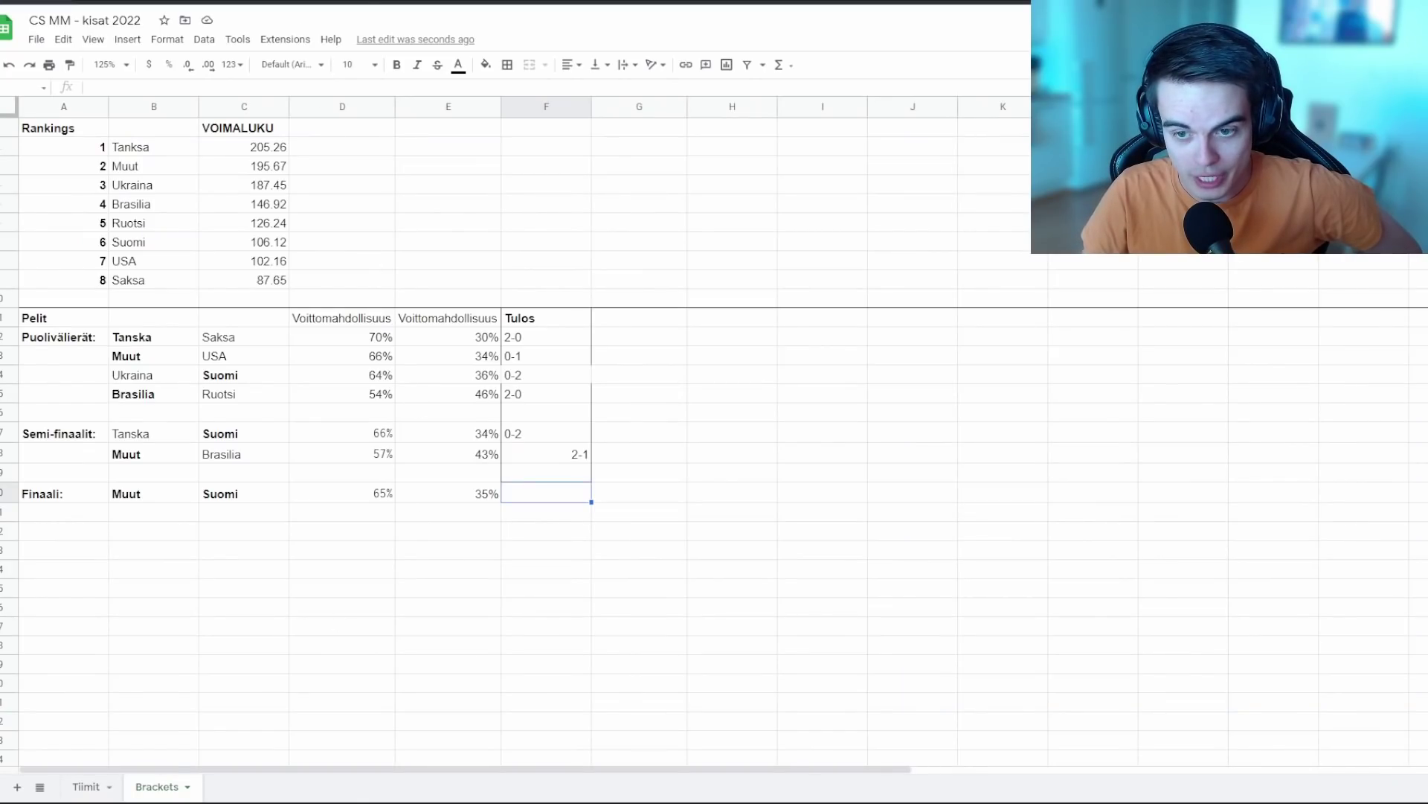
Step: Draw a RANDOM.ORG number between 1 and 100 for the Muut–Suomi final and record 0-1 under Tulos
{"action": "left_click", "coordinate": [216, 1]}
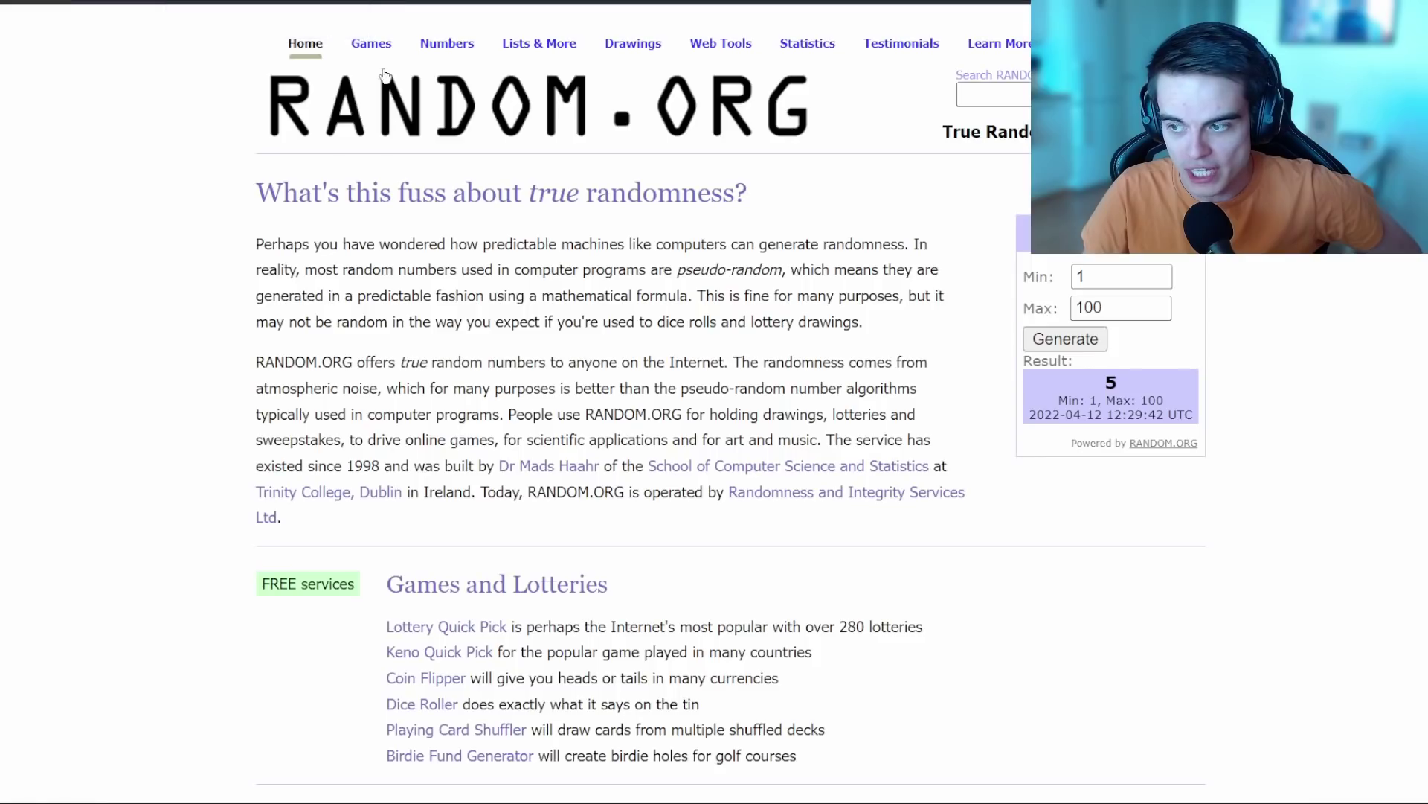
{"action": "left_click", "coordinate": [1098, 343]}
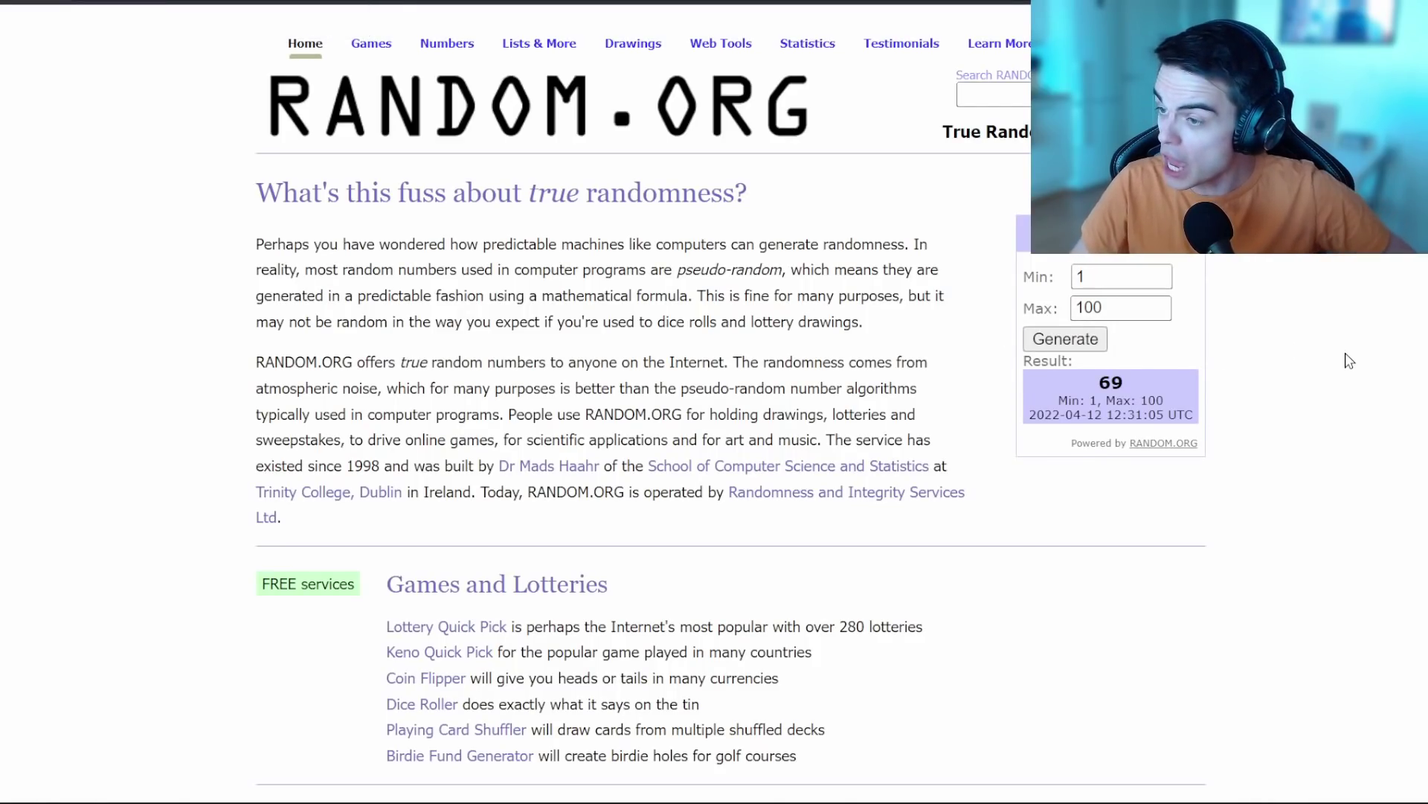
{"action": "left_click", "coordinate": [179, 2]}
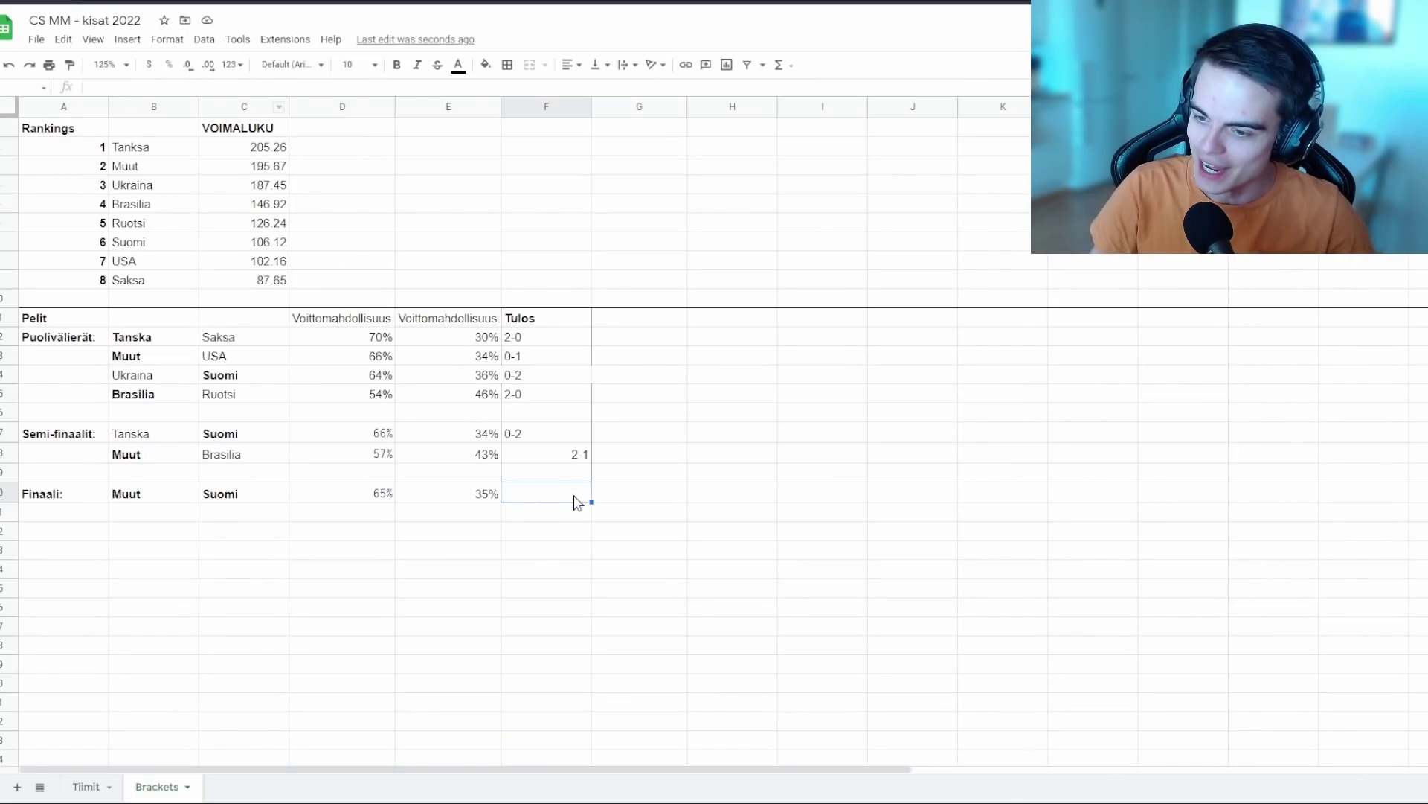
{"action": "type", "text": "0-1"}
{"action": "left_click", "coordinate": [612, 497]}
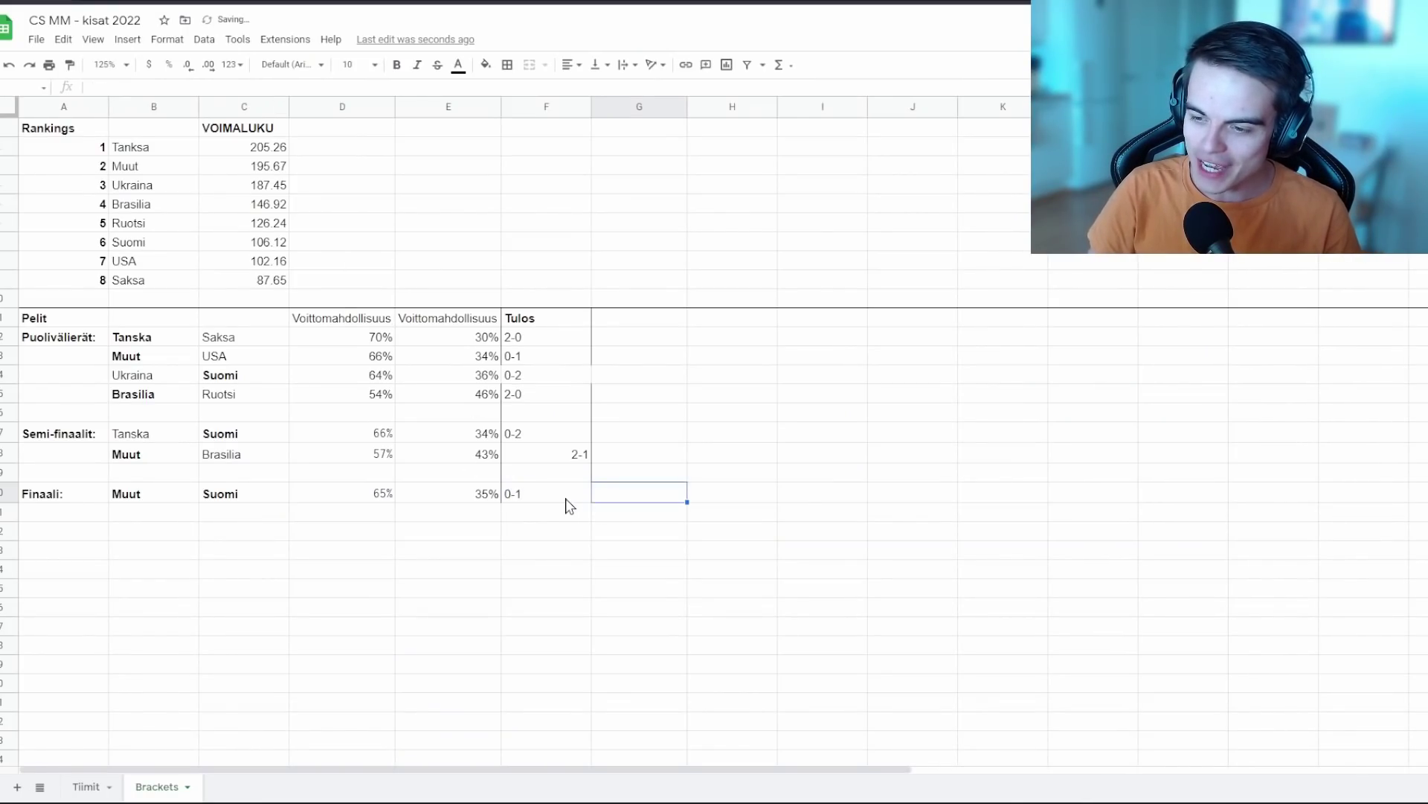
{"action": "left_click", "coordinate": [568, 498]}
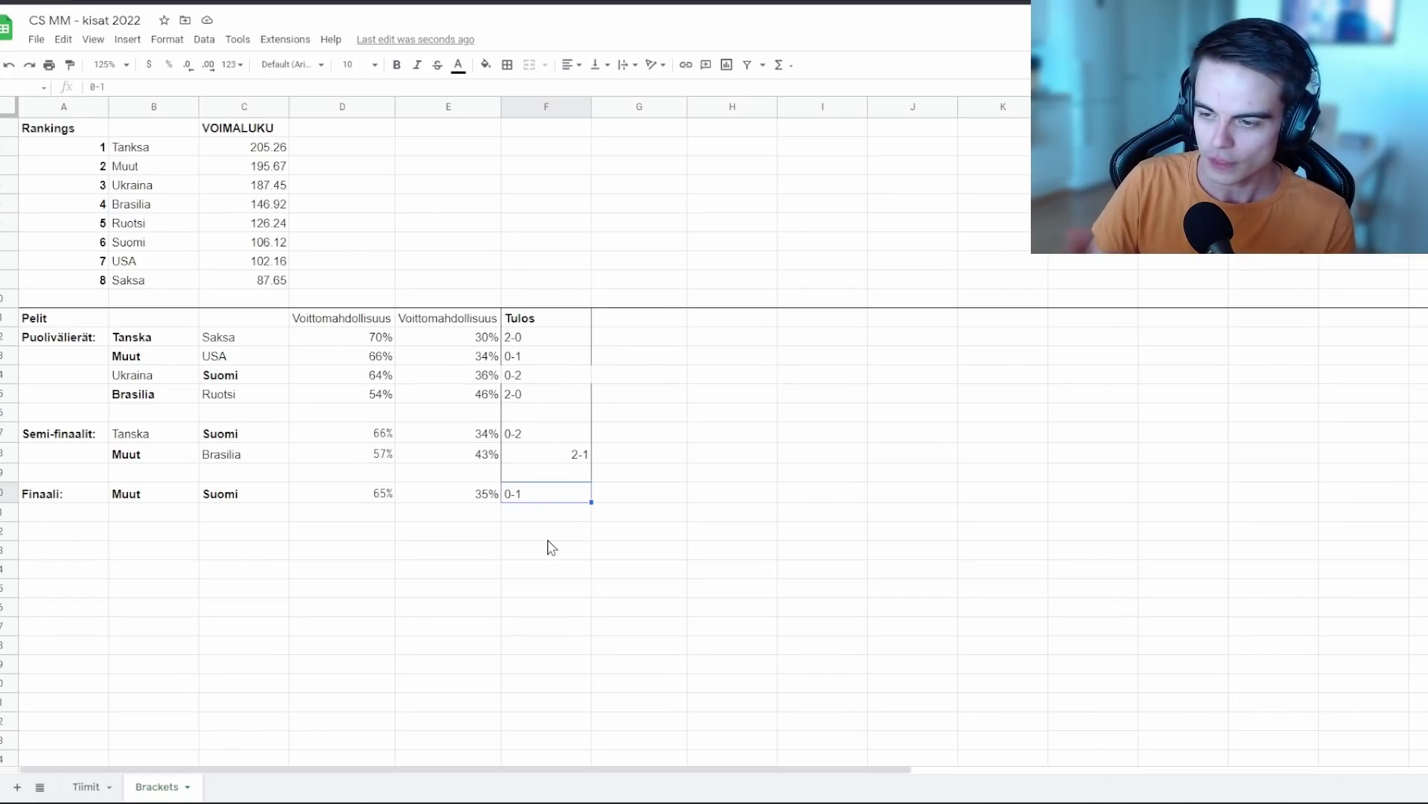
{"action": "left_click", "coordinate": [545, 459]}
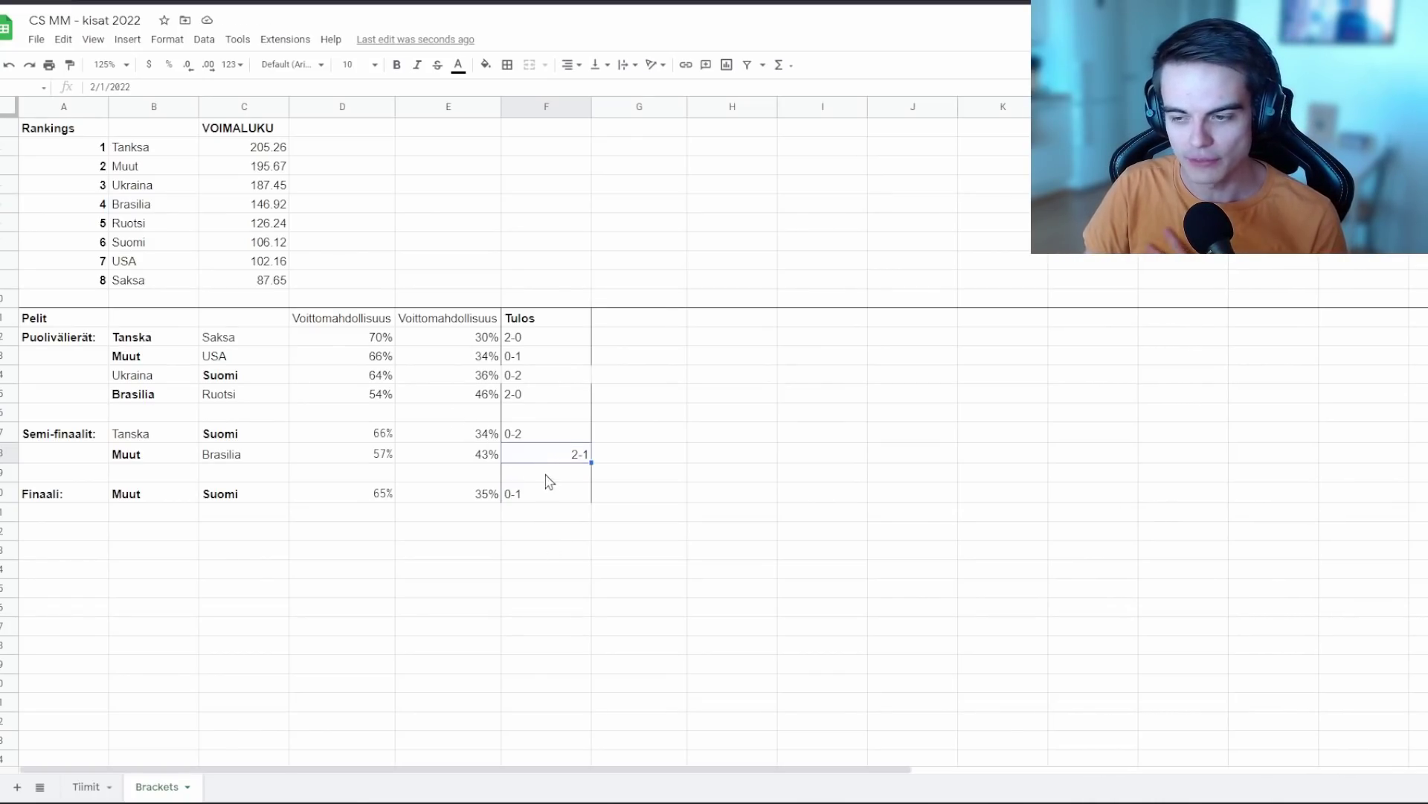
{"action": "left_click", "coordinate": [561, 495]}
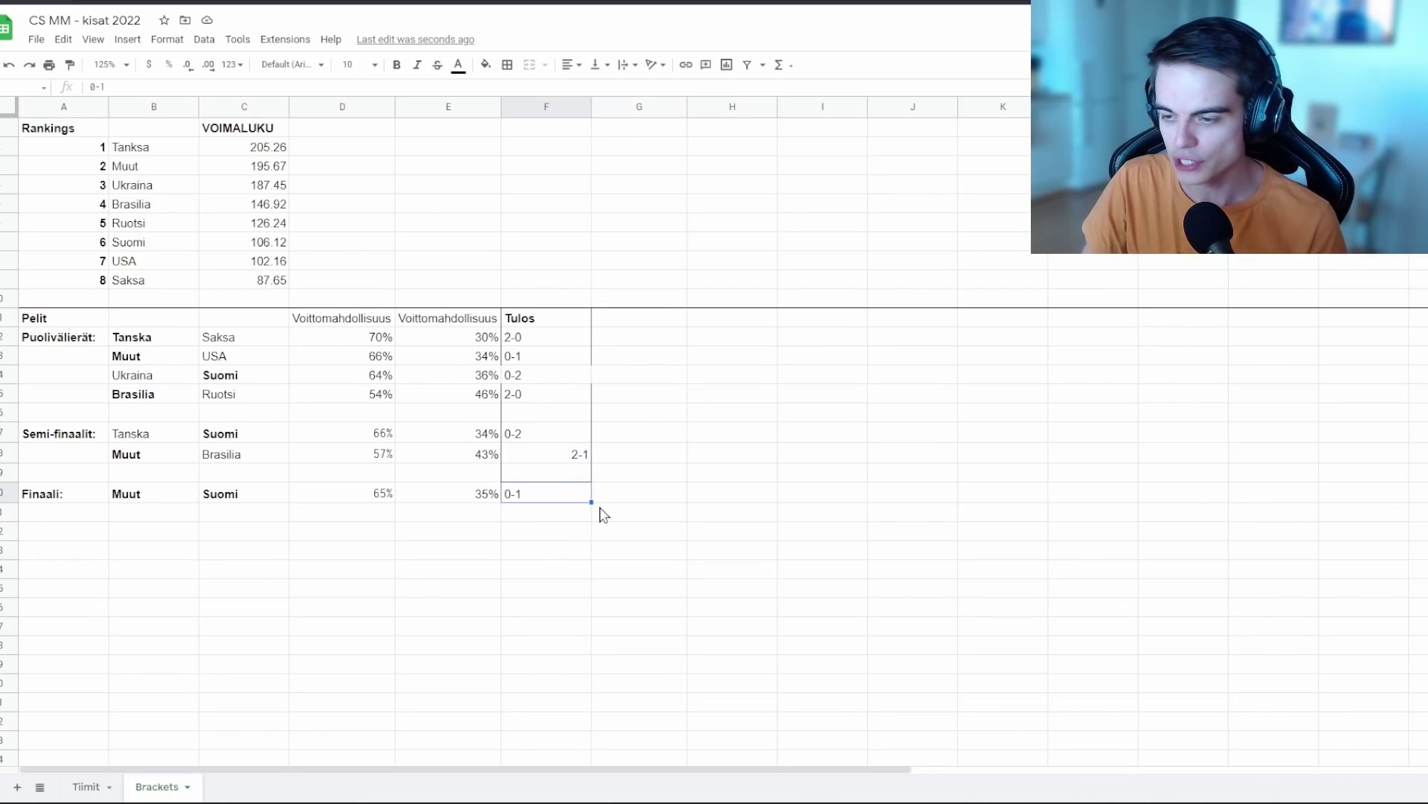
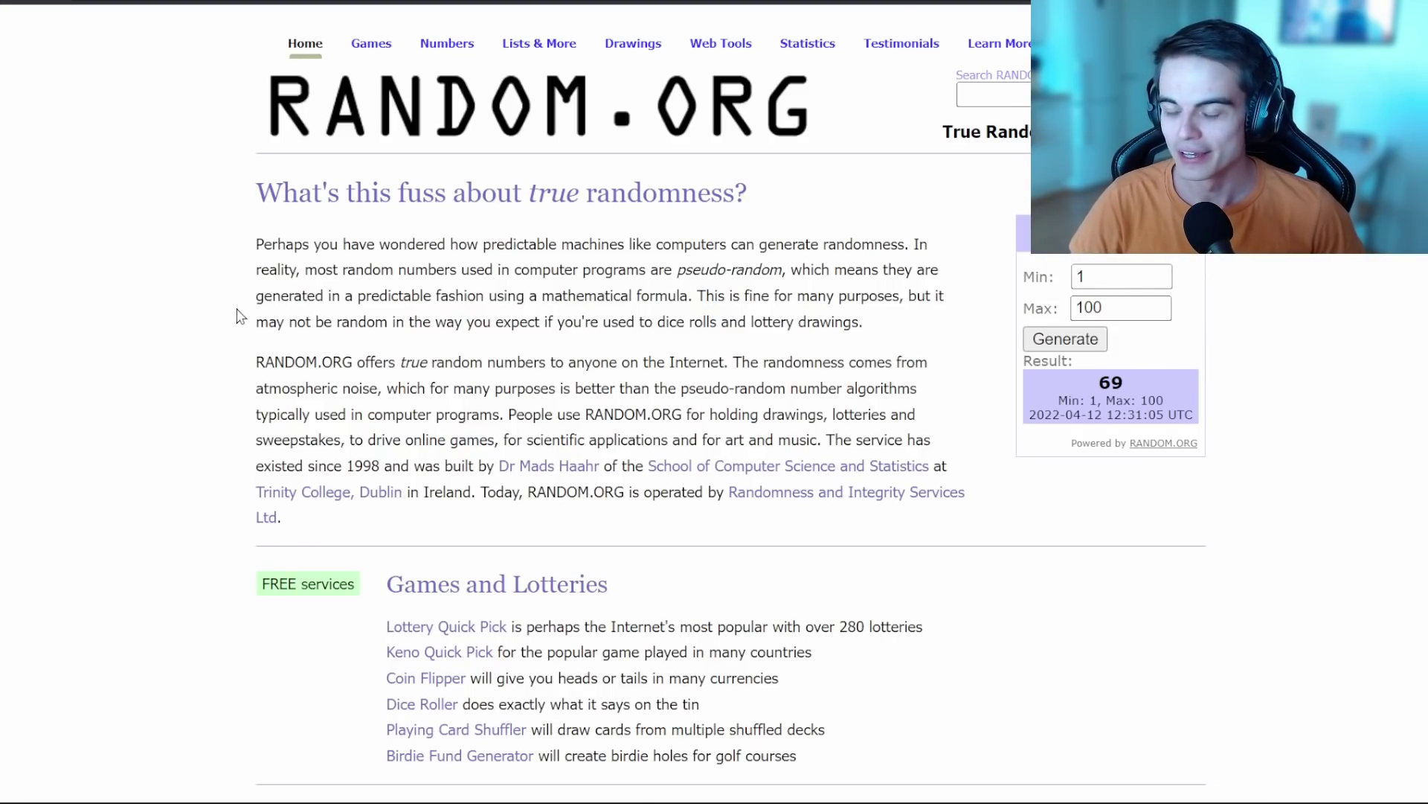
Step: Check Muut's win probability in the final, draw a second RANDOM.ORG number between 1 and 100, and update the final's Tulos to 1-1
{"action": "key", "text": "ctrl+Tab"}
{"action": "left_click", "coordinate": [390, 502]}
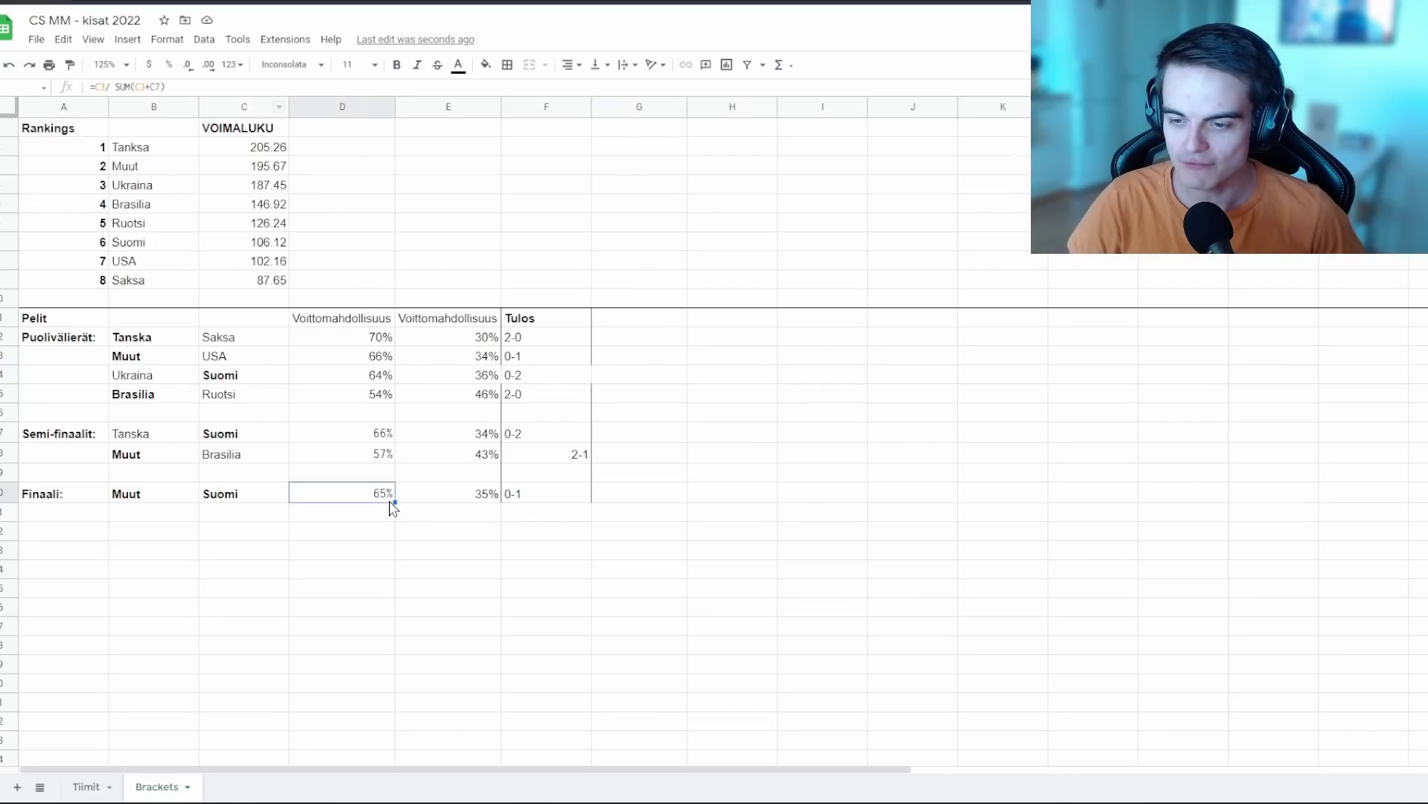
{"action": "key", "text": "ctrl+Tab"}
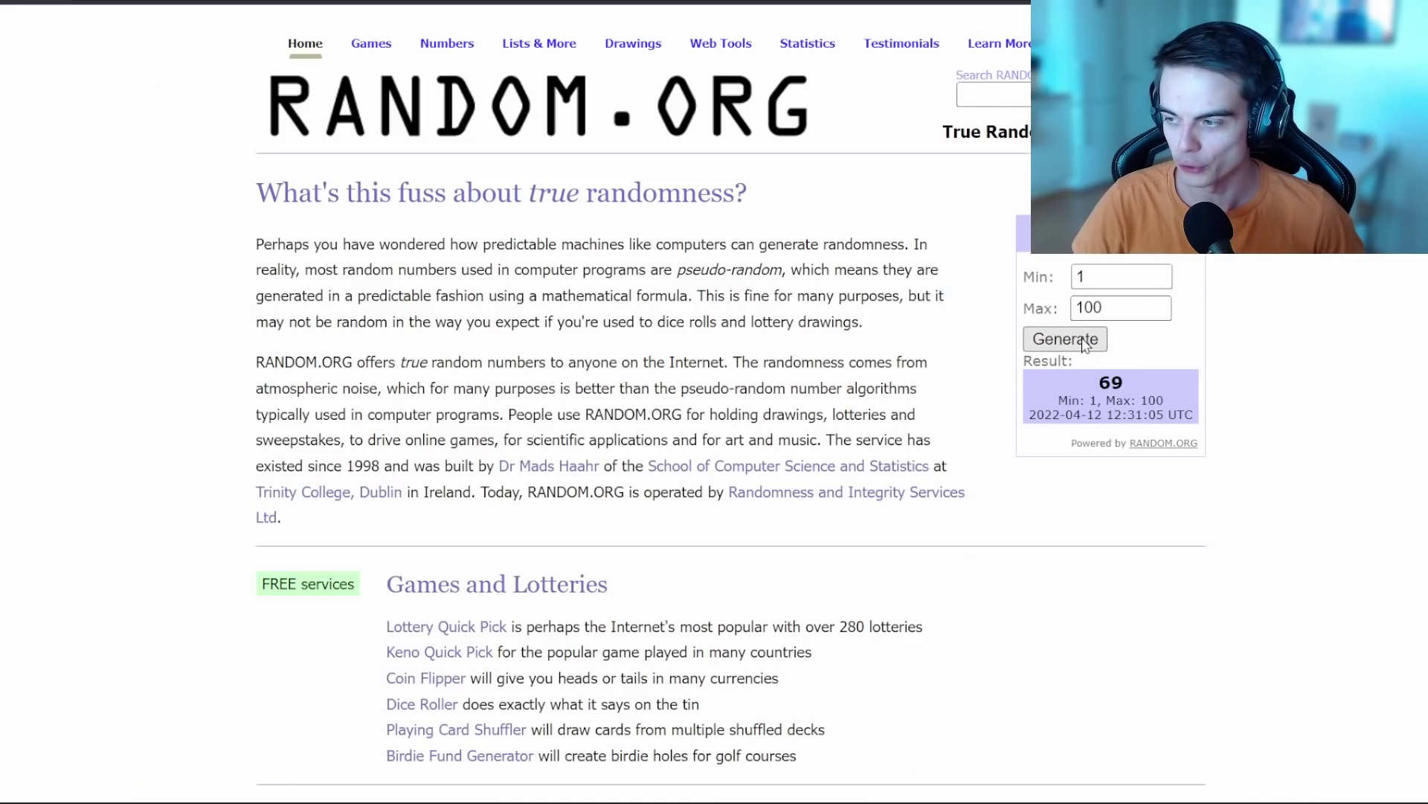
{"action": "left_click", "coordinate": [1084, 343]}
{"action": "key", "text": "ctrl+Tab"}
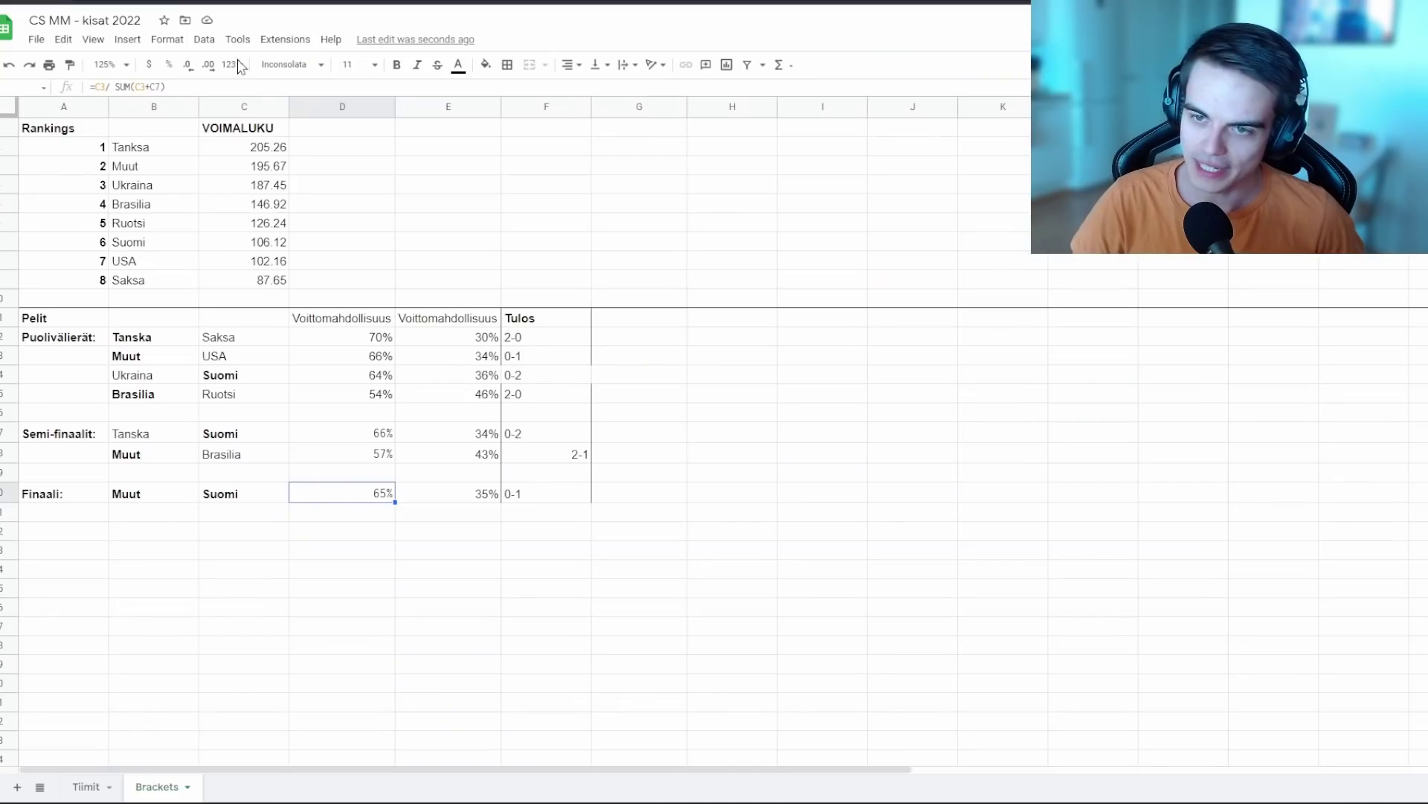
{"action": "left_click", "coordinate": [548, 497]}
{"action": "type", "text": "1-1"}
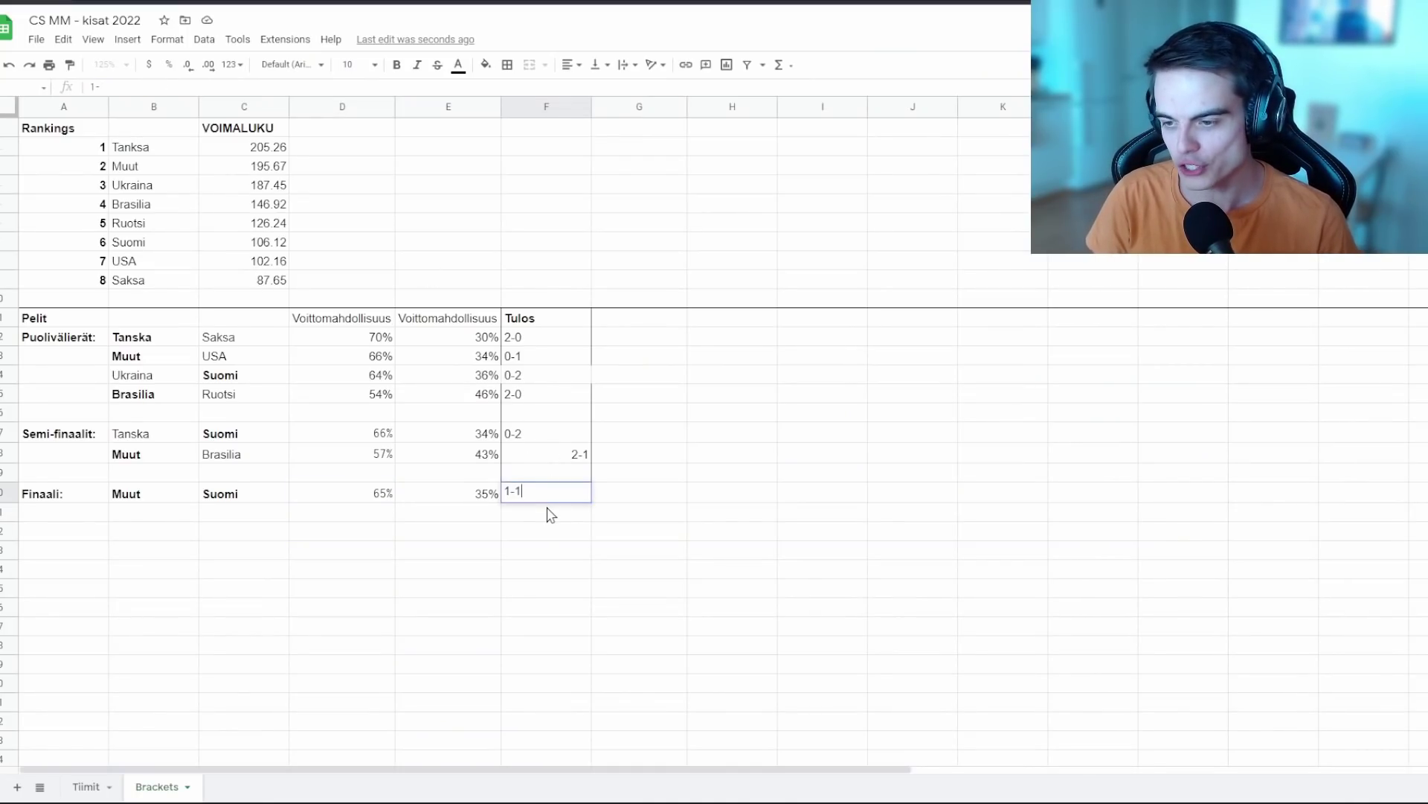
{"action": "left_click", "coordinate": [600, 501]}
{"action": "left_click", "coordinate": [547, 500]}
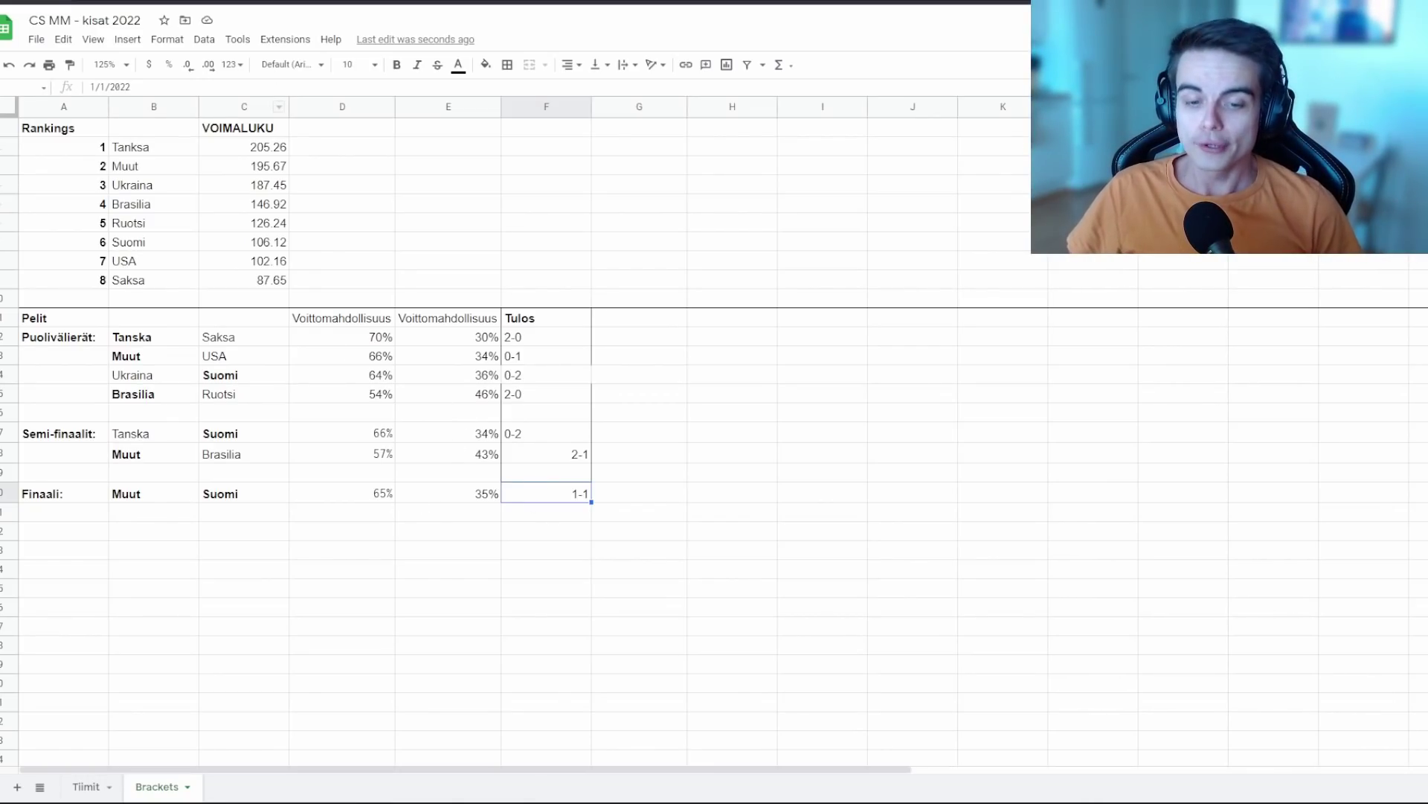
Step: Draw a third RANDOM.ORG number between 1 and 100, record 2-1 under Tulos for the final, and remove the bold from Suomi
{"action": "left_click", "coordinate": [278, 10]}
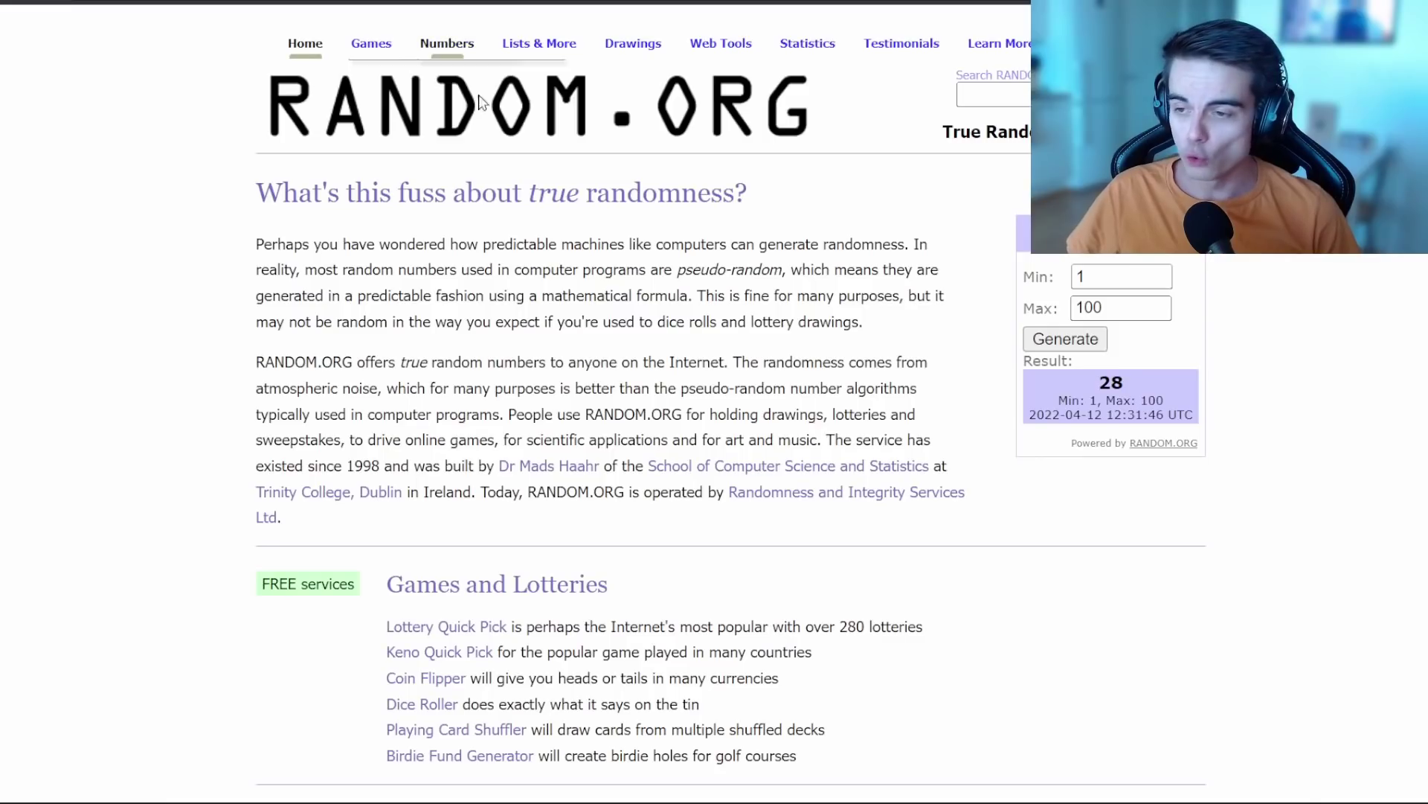
{"action": "left_click", "coordinate": [1078, 343]}
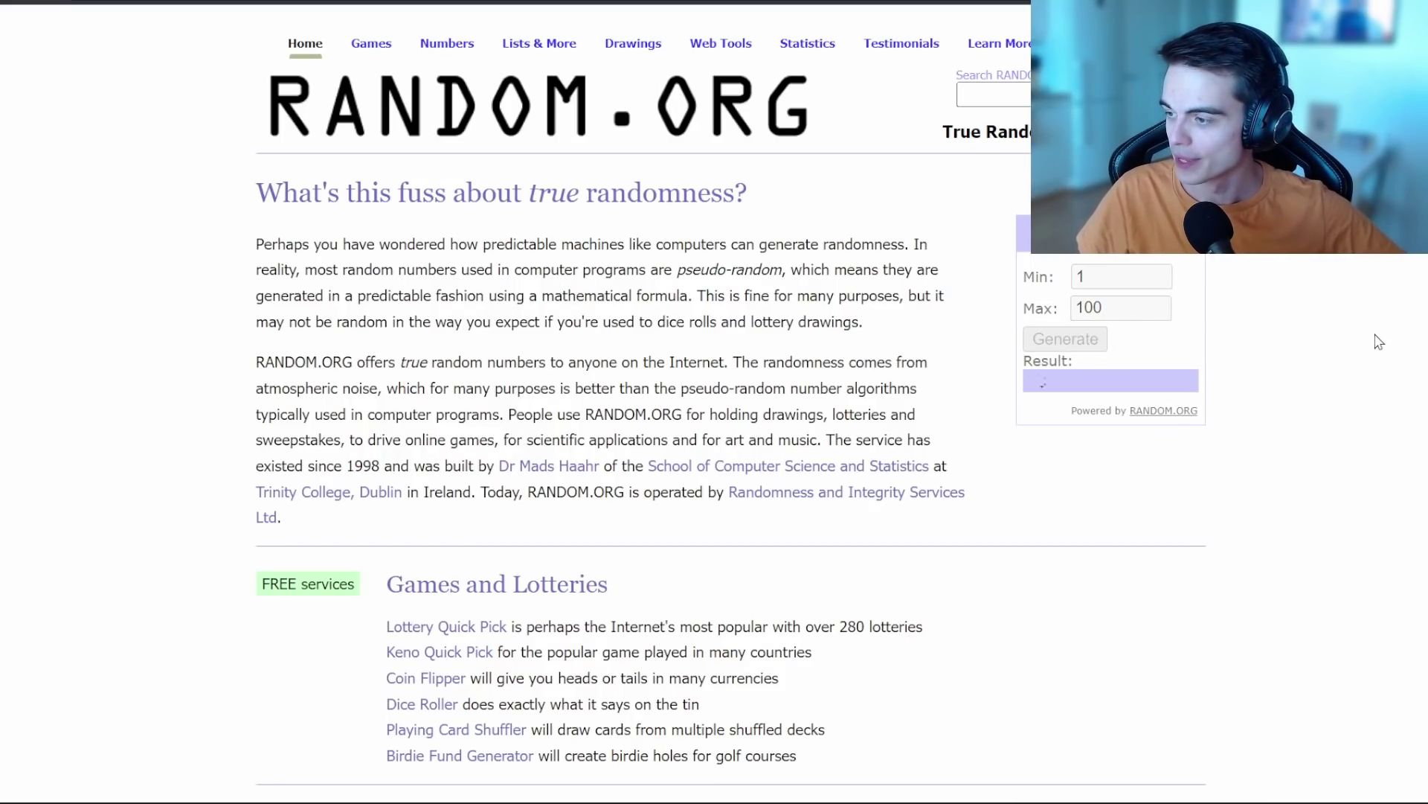
{"action": "key", "text": "ctrl+Tab"}
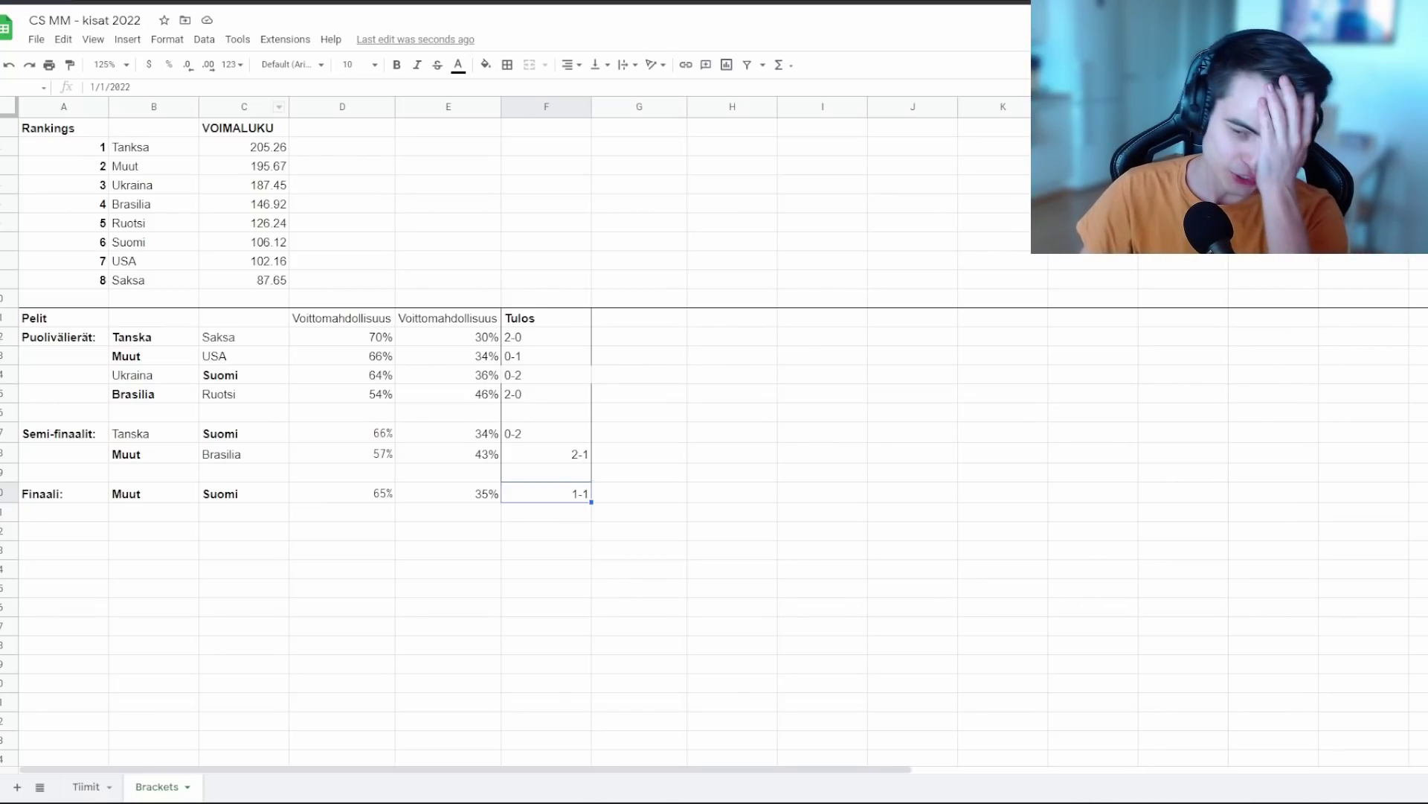
{"action": "type", "text": "2"}
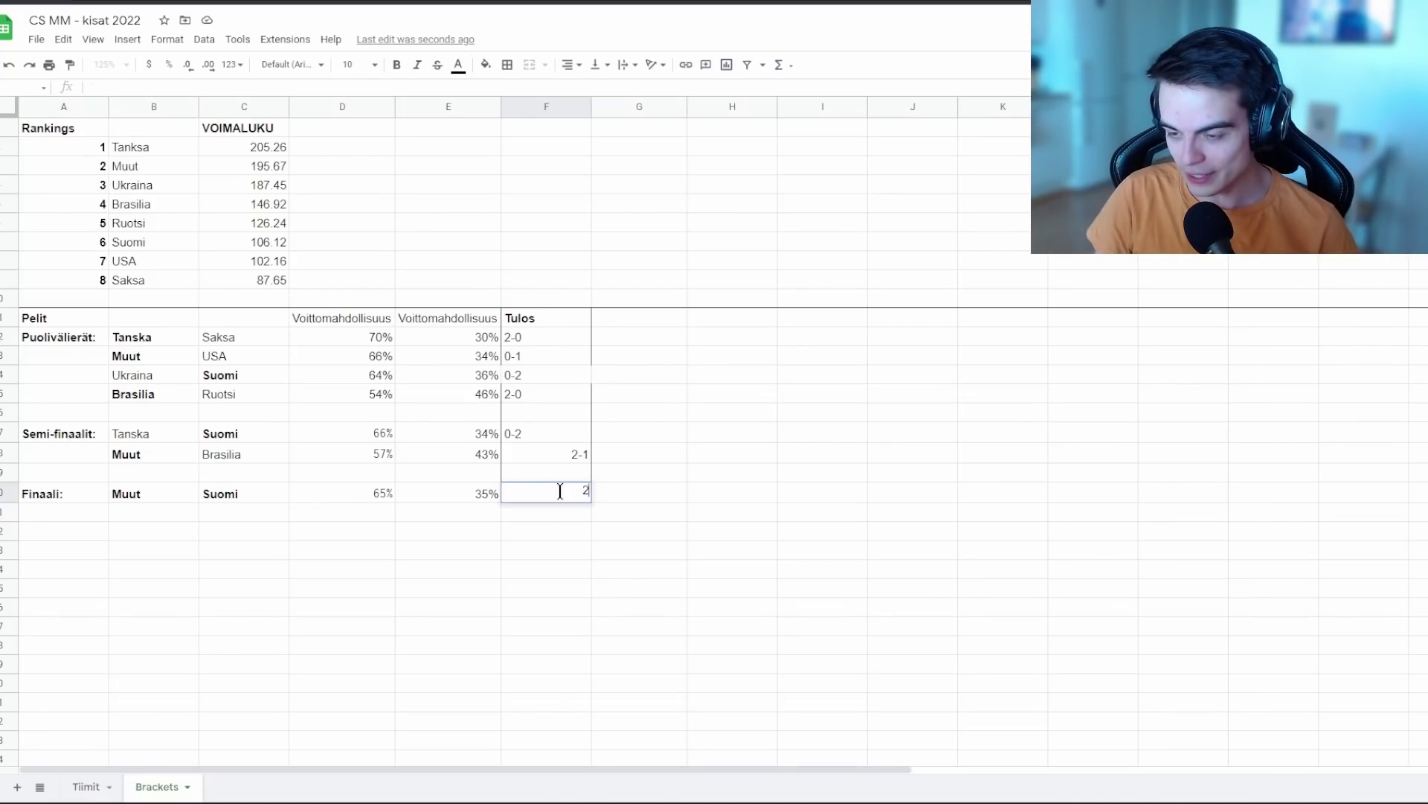
{"action": "type", "text": "-1"}
{"action": "key", "text": "Return"}
{"action": "left_click", "coordinate": [228, 494]}
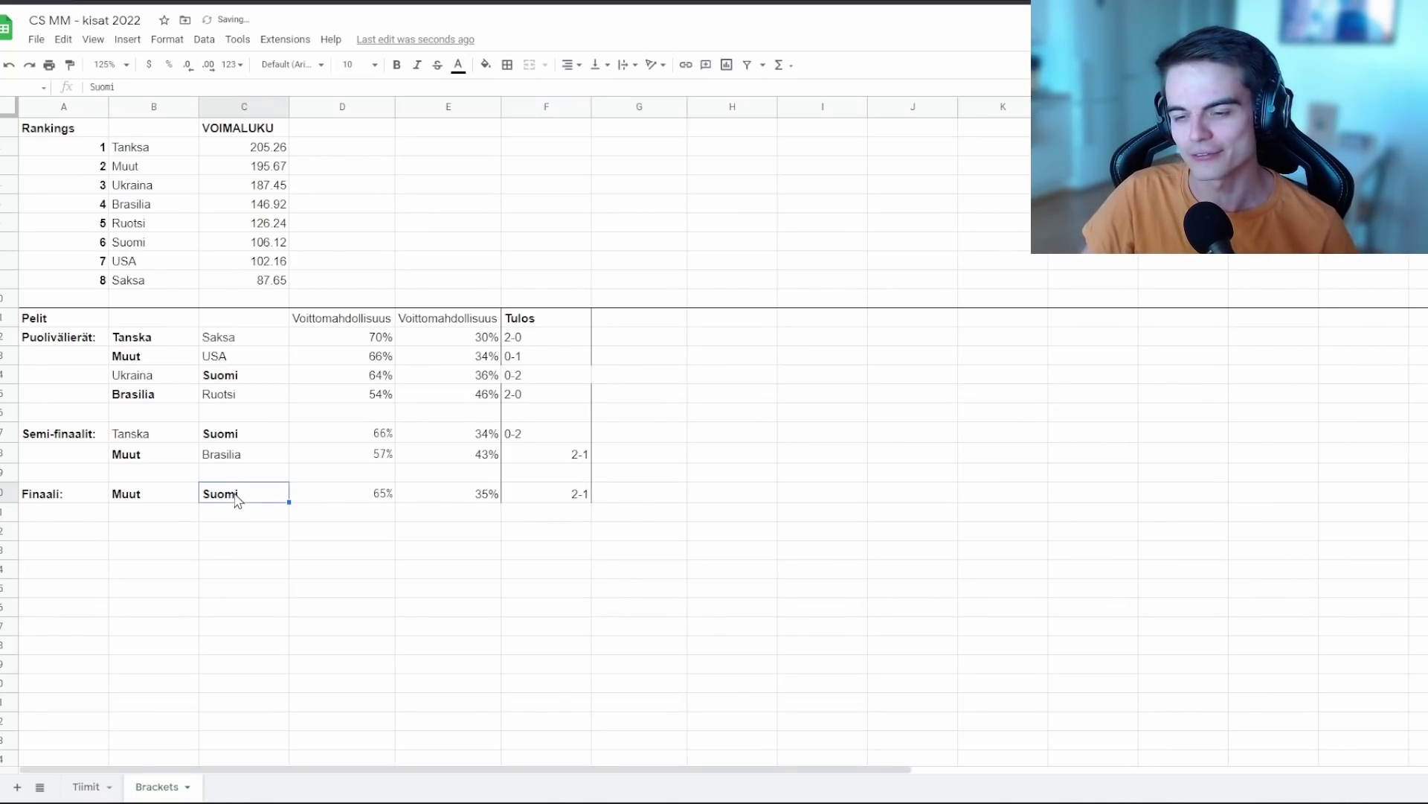
{"action": "left_click", "coordinate": [295, 520]}
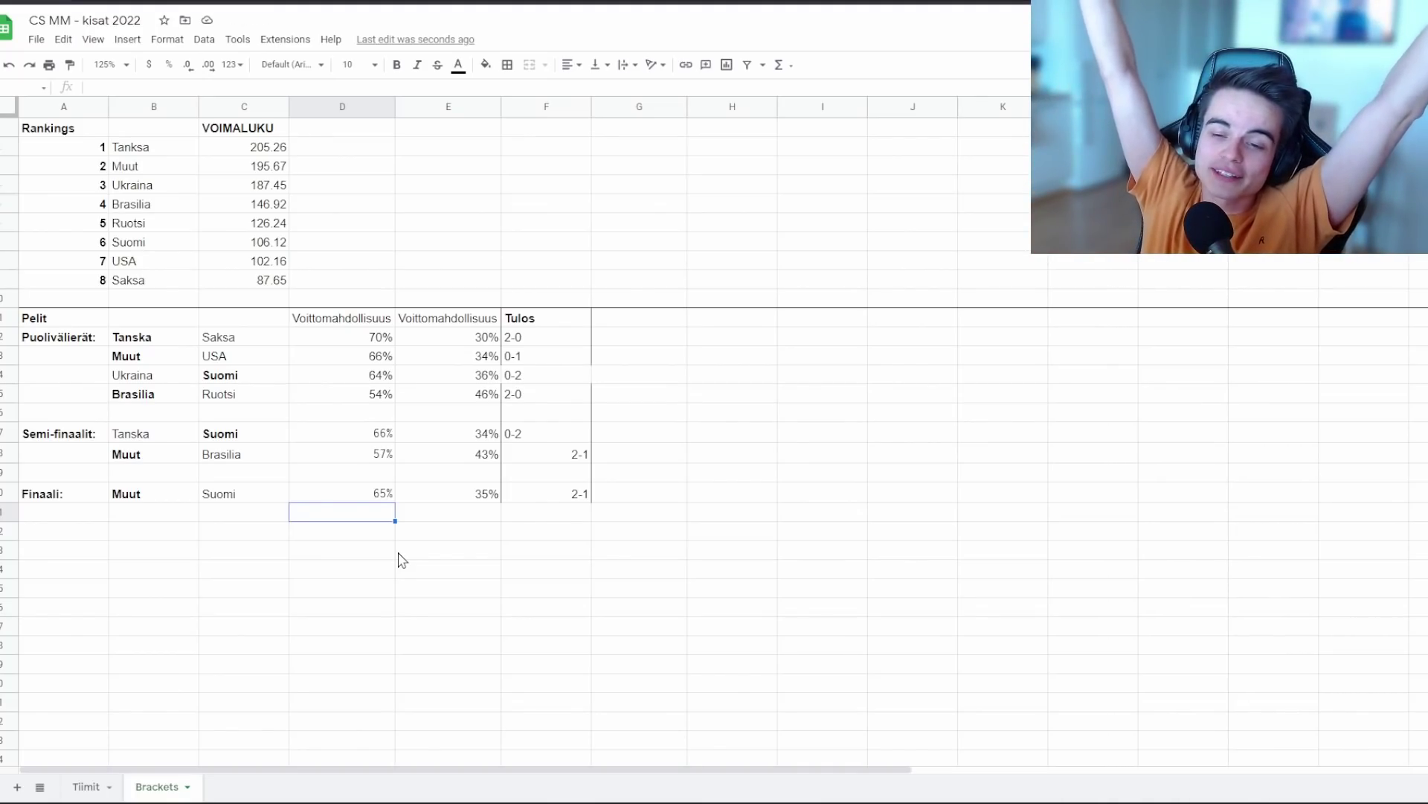
Step: Review Suomi's HLTV ratings on the Tiimit sheet and compare the 2022 final with the final in the earlier CS MM - kisat spreadsheet
{"action": "left_click", "coordinate": [93, 787]}
{"action": "left_click", "coordinate": [131, 191]}
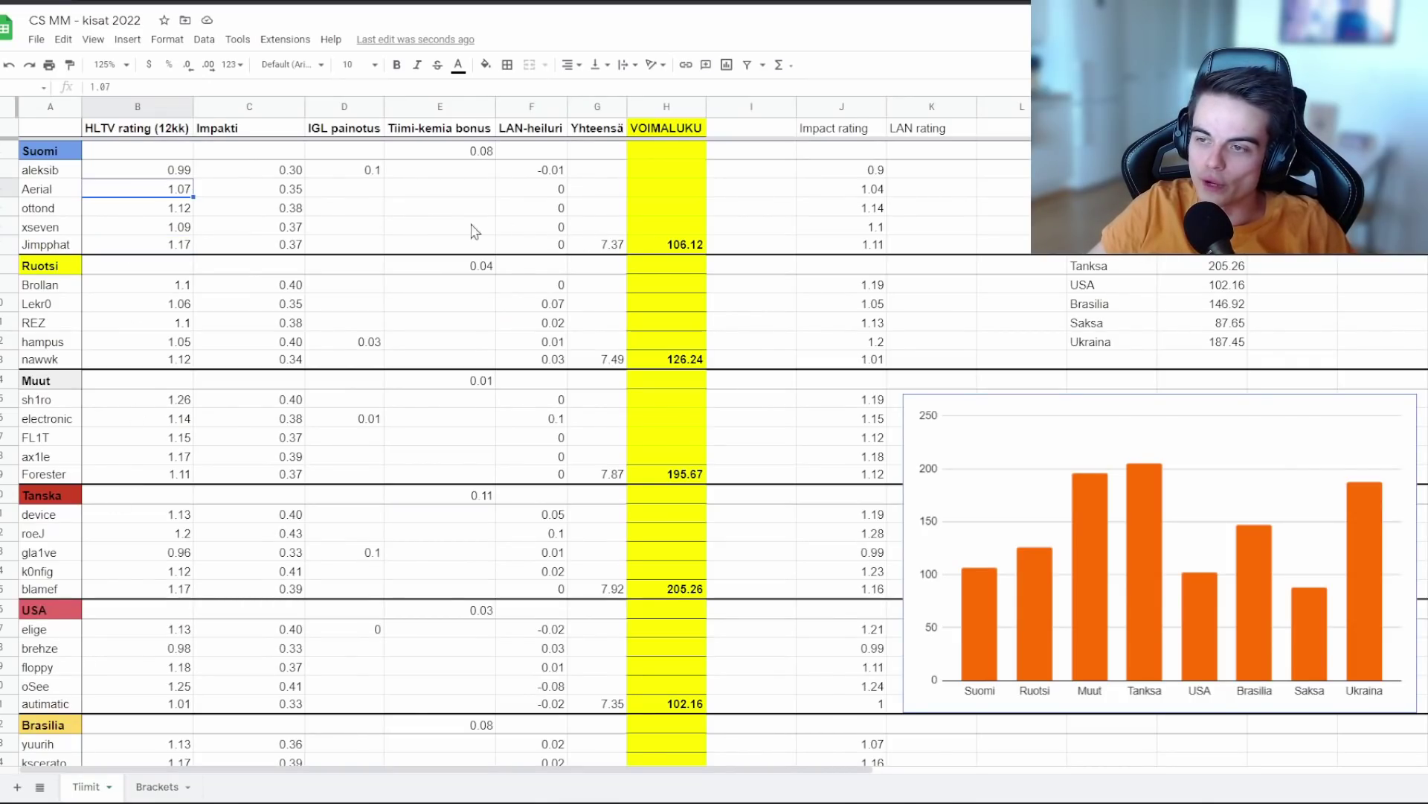
{"action": "left_click", "coordinate": [158, 208]}
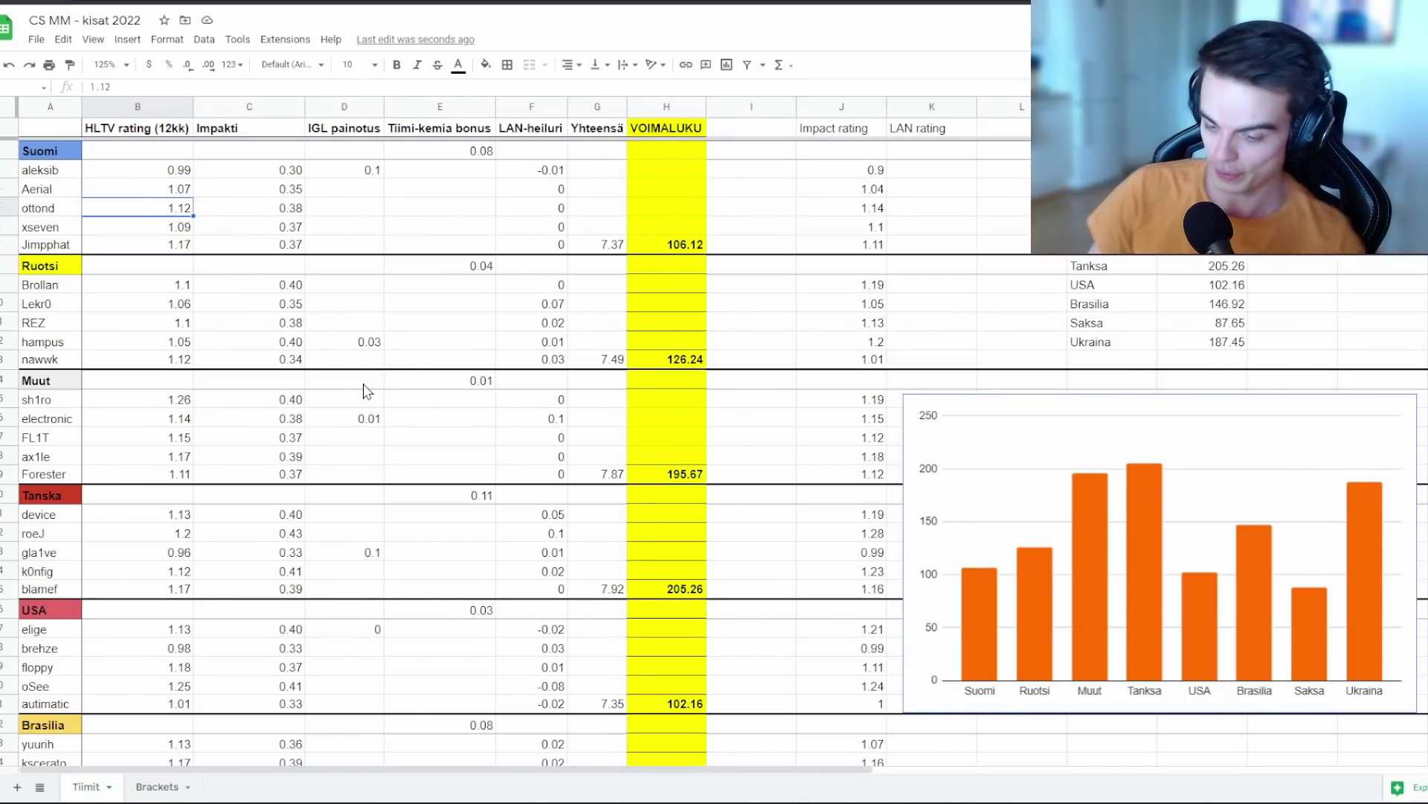
{"action": "left_click", "coordinate": [153, 785]}
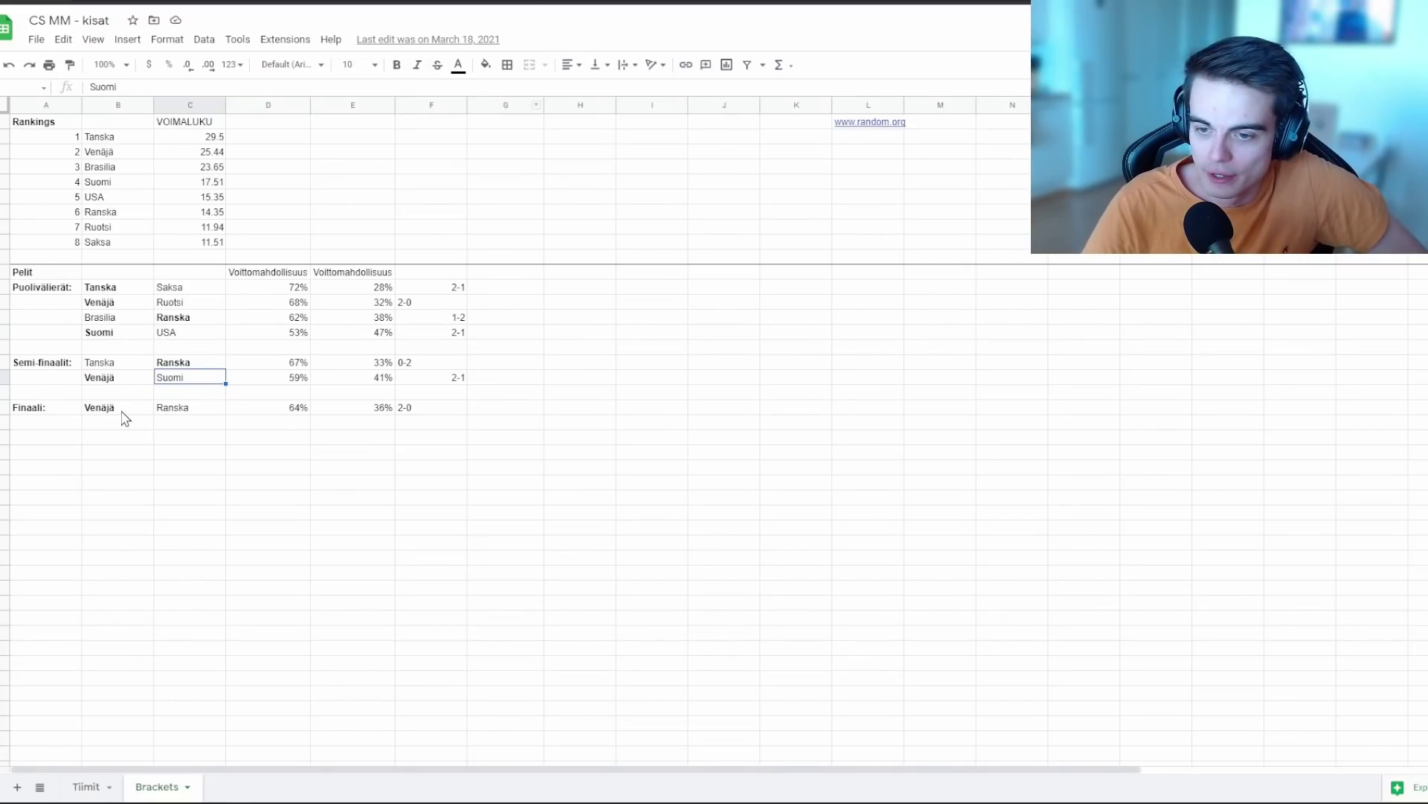
{"action": "left_click", "coordinate": [123, 409]}
{"action": "left_click", "coordinate": [216, 421]}
{"action": "left_click", "coordinate": [141, 421]}
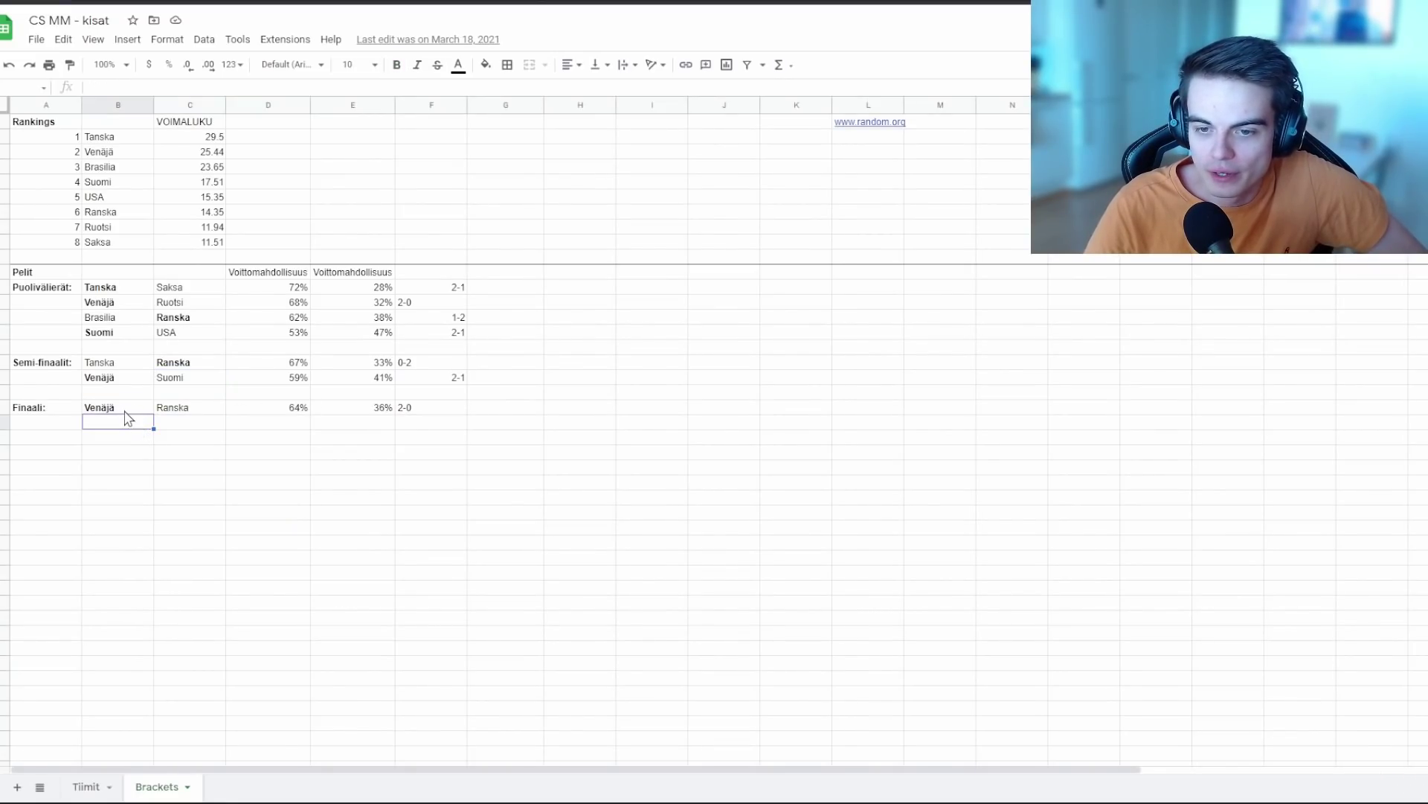
{"action": "left_click", "coordinate": [125, 411]}
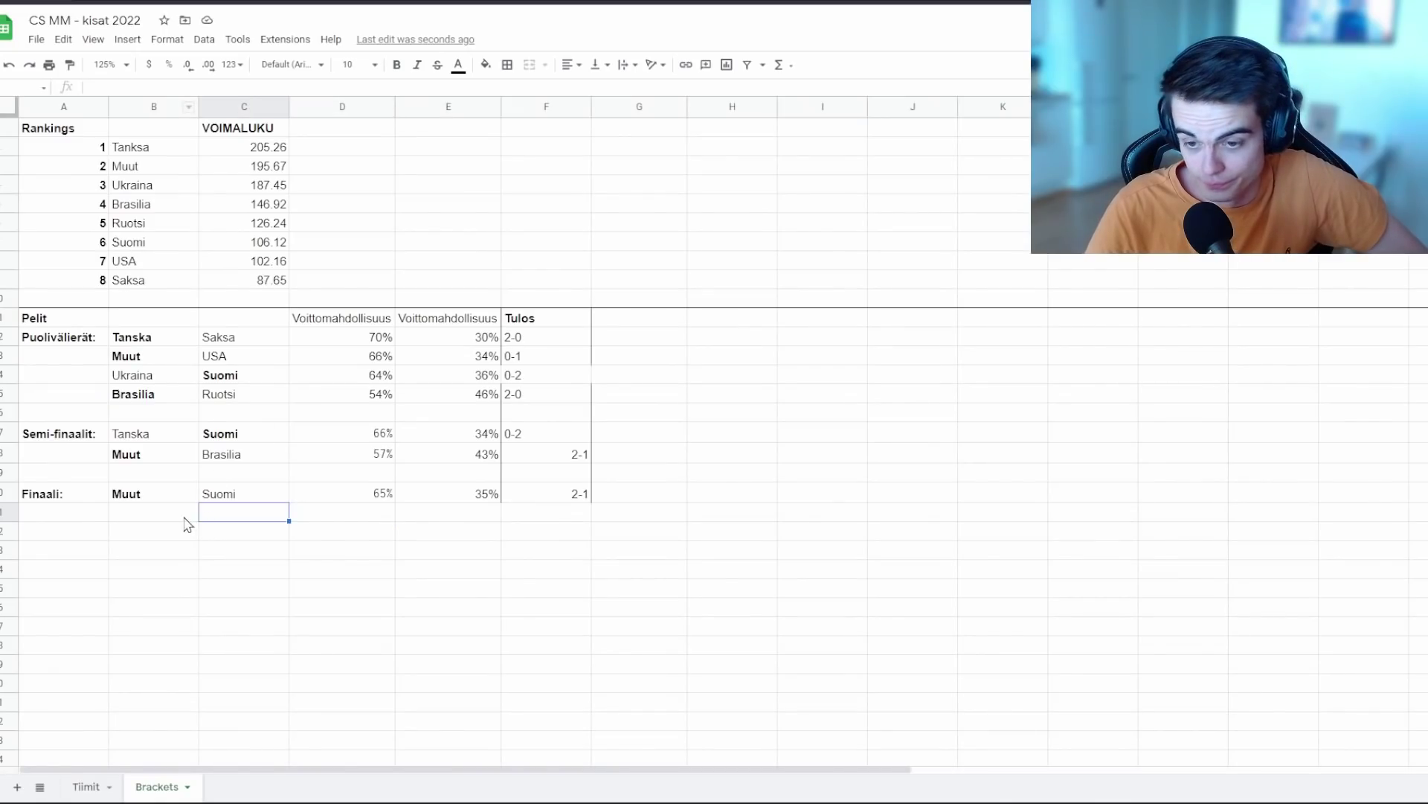
{"action": "left_click", "coordinate": [185, 517]}
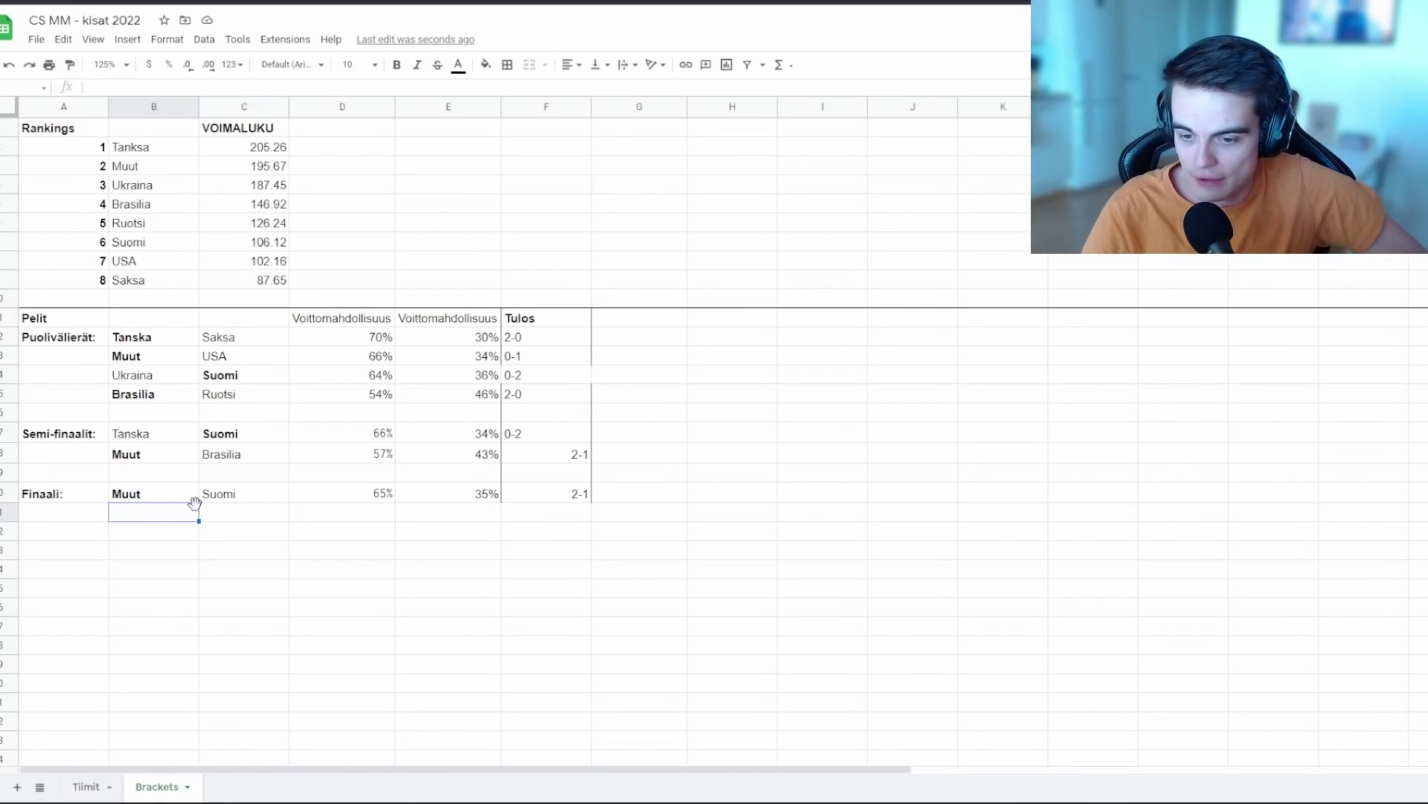
Step: Go through the Muut team's players on the Tiimit sheet
{"action": "left_click", "coordinate": [107, 791]}
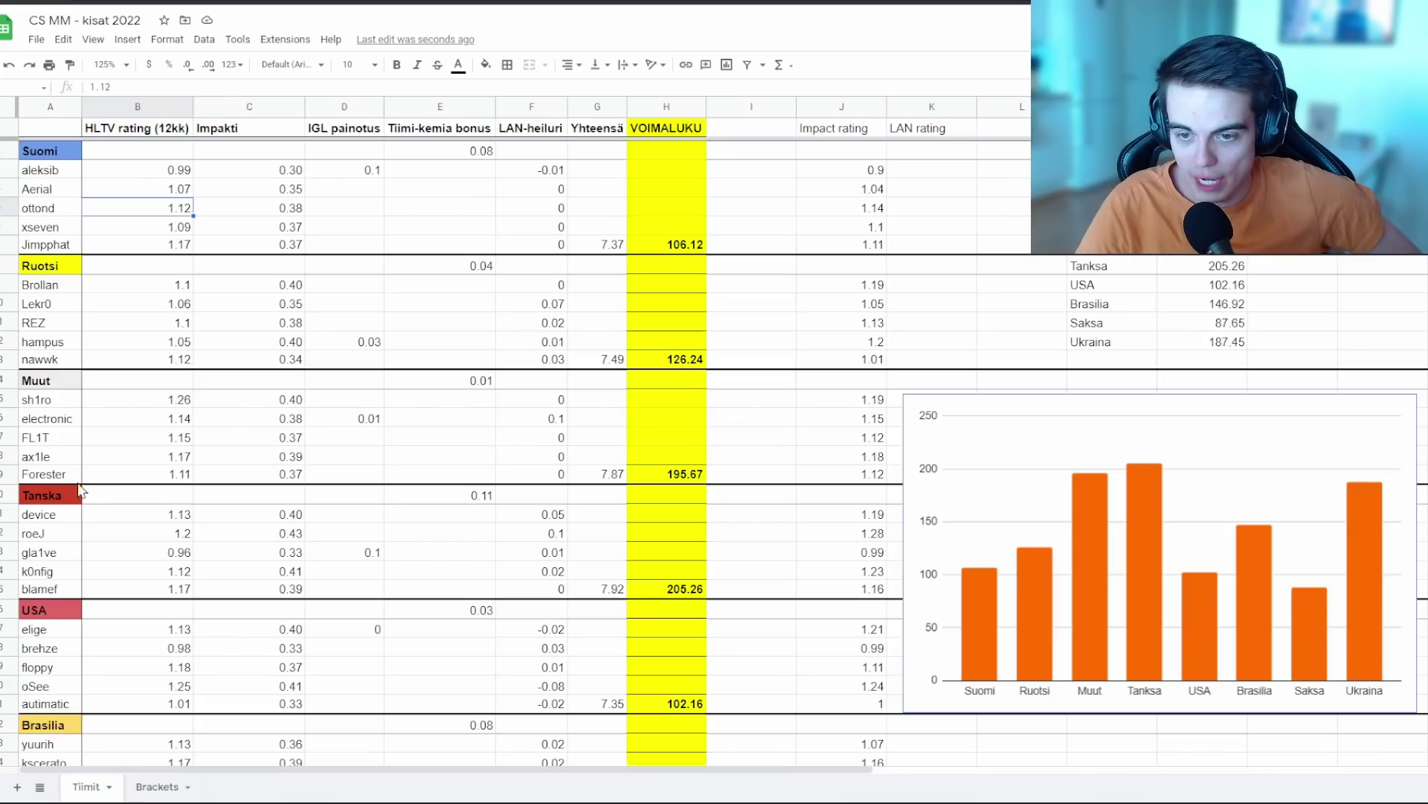
{"action": "left_click", "coordinate": [73, 419]}
{"action": "left_click", "coordinate": [65, 439]}
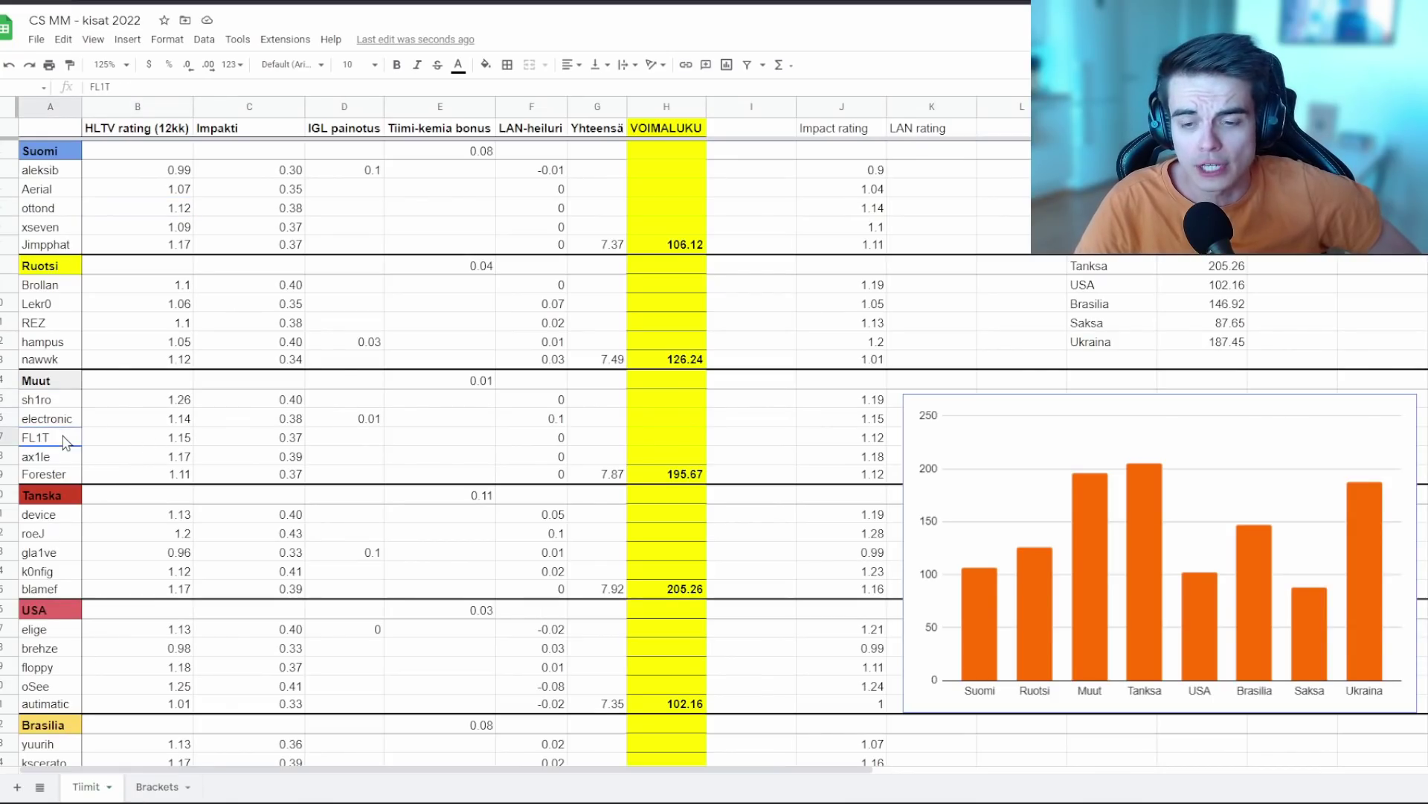
{"action": "left_click", "coordinate": [64, 457]}
{"action": "left_click", "coordinate": [63, 477]}
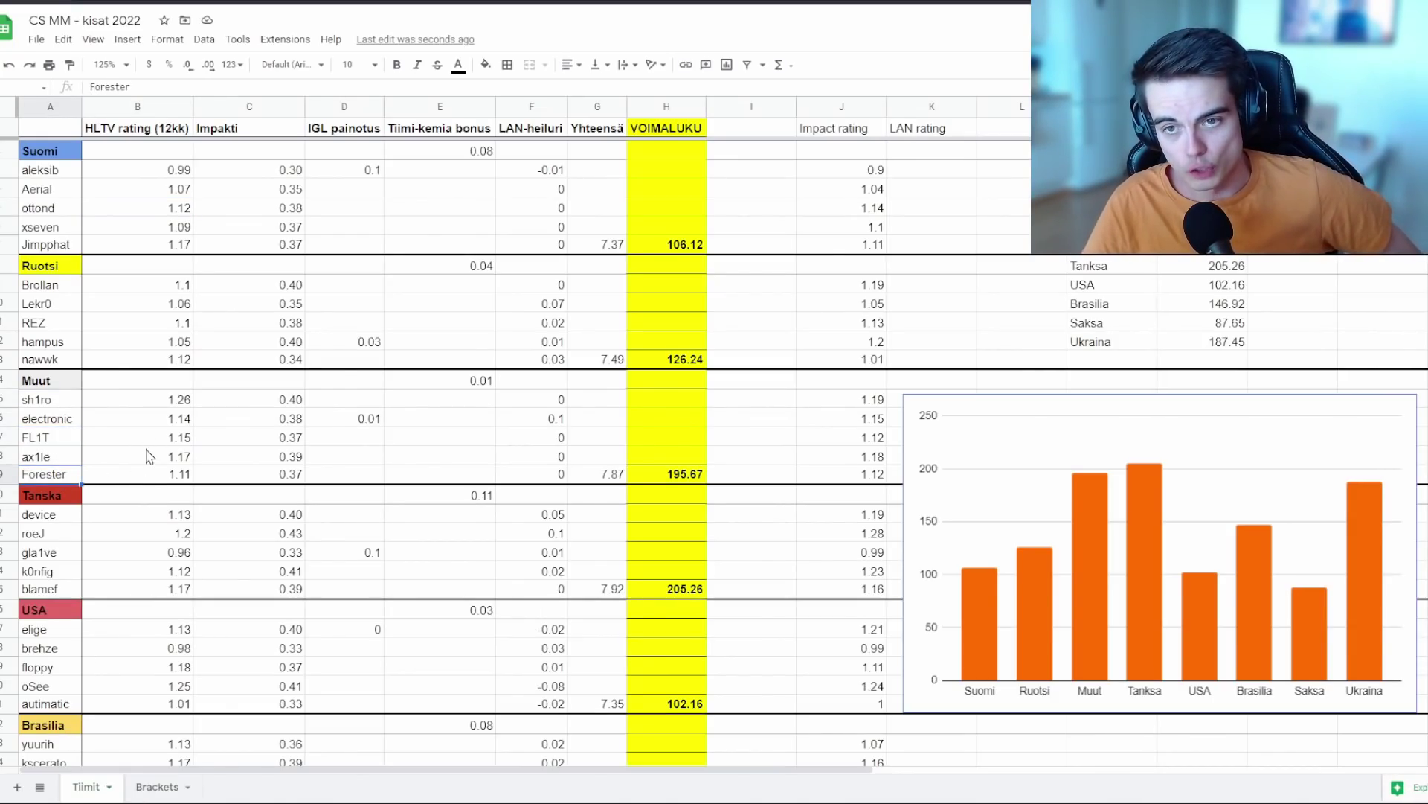
Step: Examine the Suomi players and their HLTV rating, Impakti and IGL painotus values on the Tiimit sheet
{"action": "left_click", "coordinate": [123, 169]}
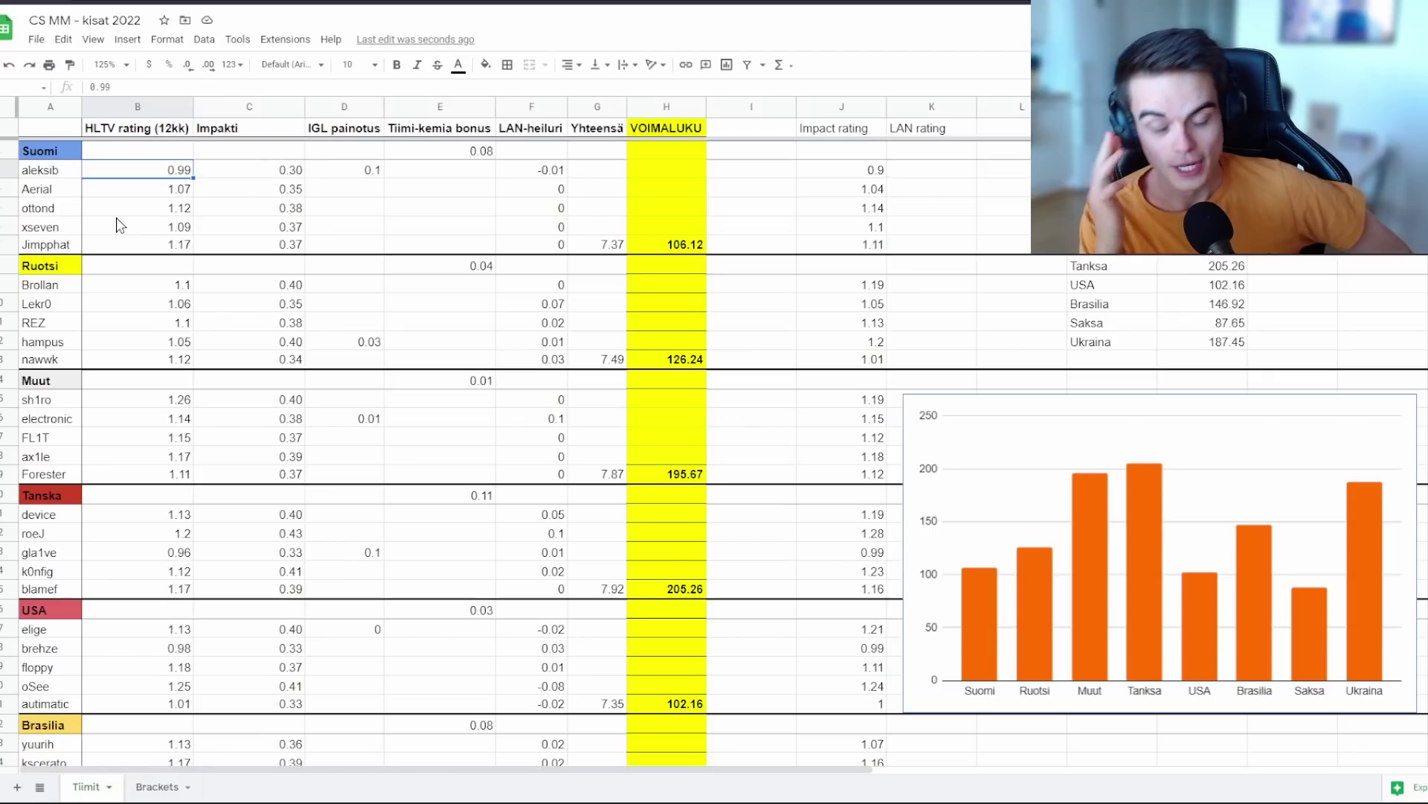
{"action": "left_click", "coordinate": [70, 172]}
{"action": "left_click", "coordinate": [61, 192]}
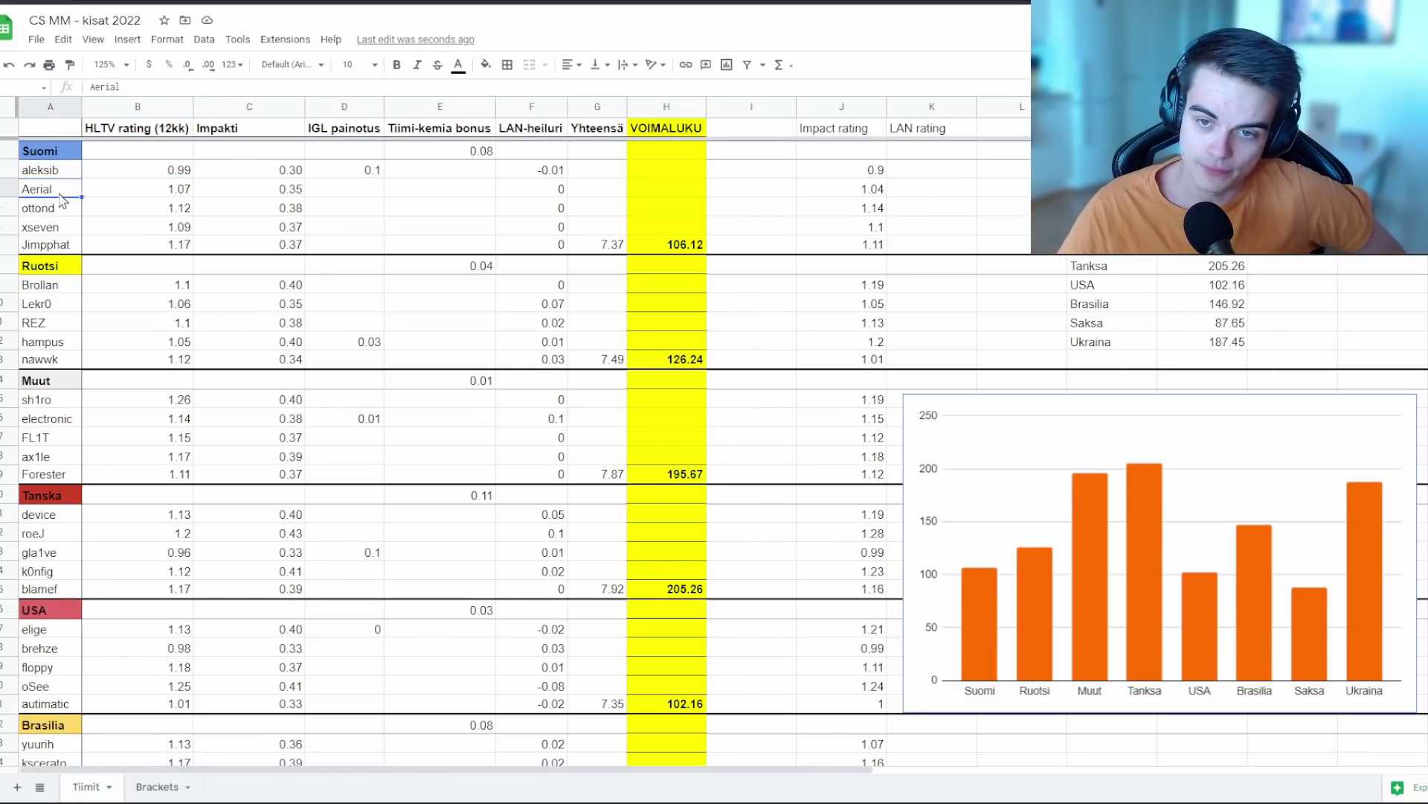
{"action": "left_click", "coordinate": [64, 214]}
{"action": "left_click", "coordinate": [63, 228]}
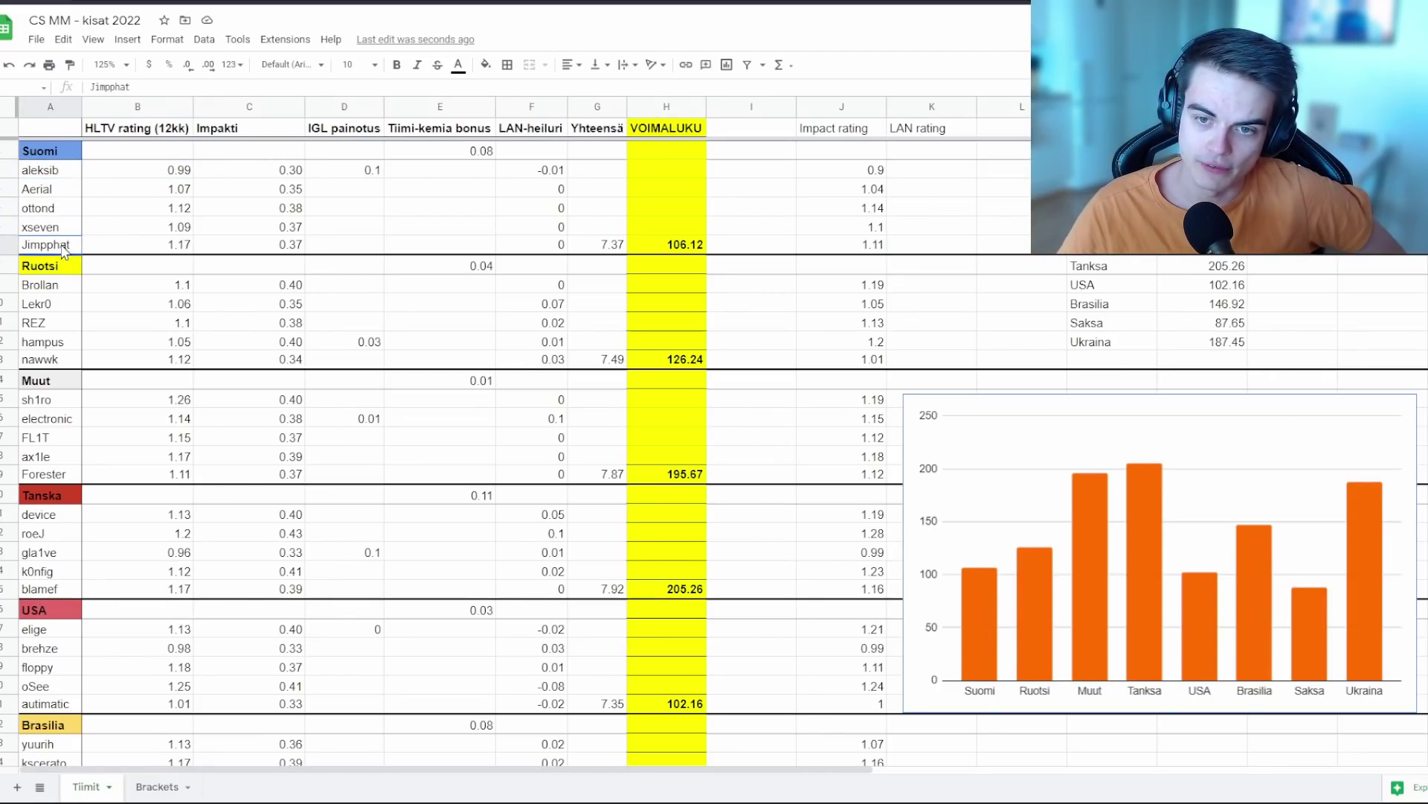
{"action": "left_click", "coordinate": [142, 229]}
{"action": "left_click", "coordinate": [147, 249]}
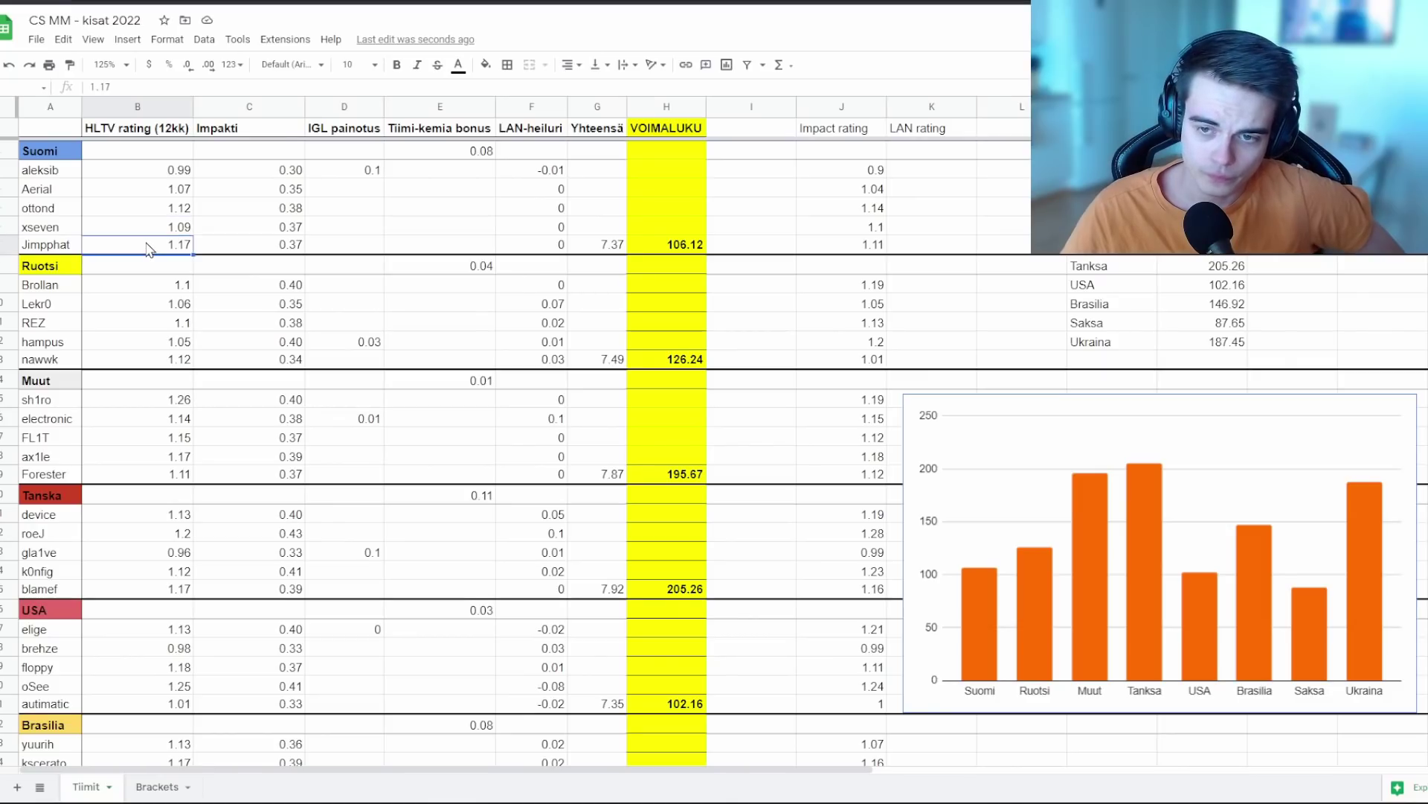
{"action": "left_click", "coordinate": [273, 250]}
{"action": "left_click", "coordinate": [416, 251]}
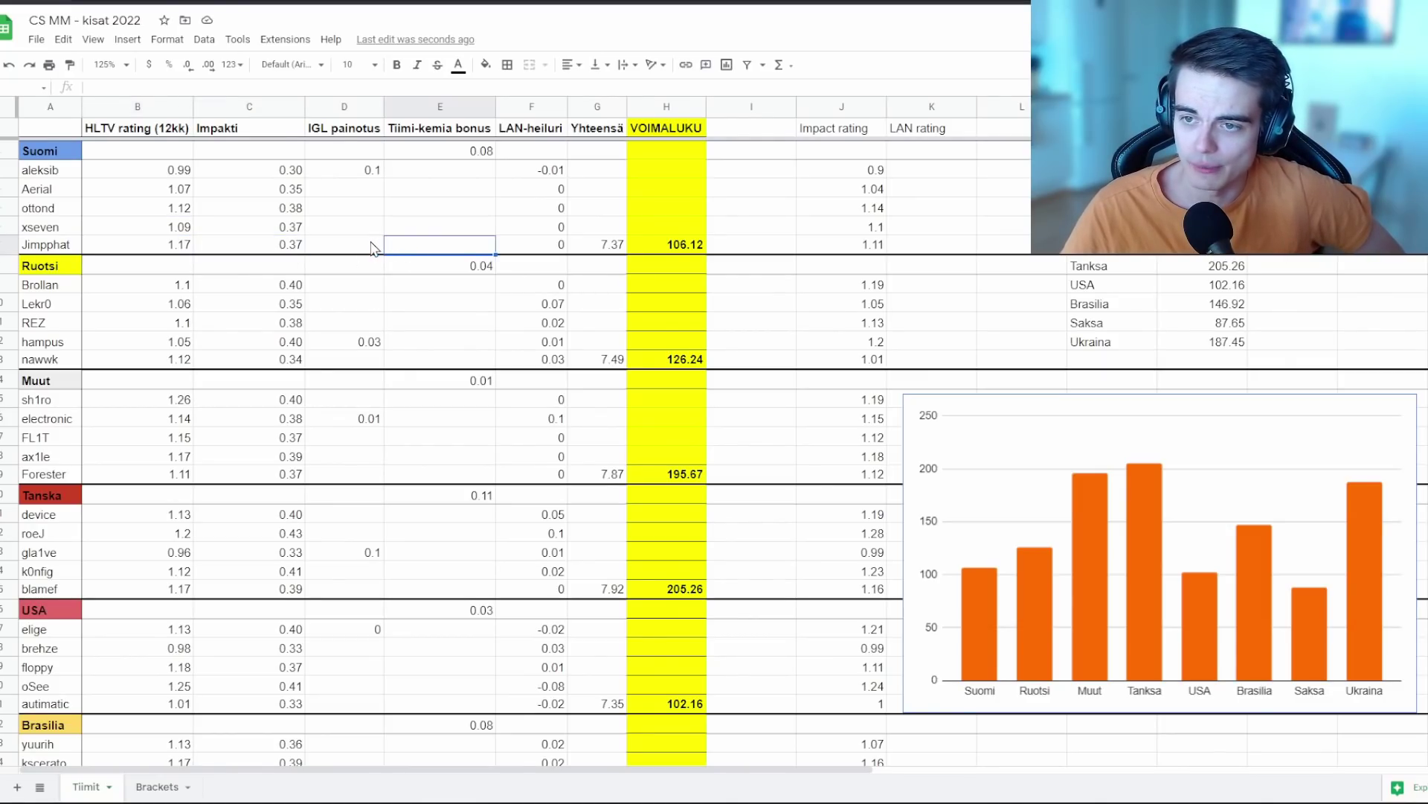
{"action": "left_click", "coordinate": [374, 248]}
{"action": "left_click", "coordinate": [92, 210]}
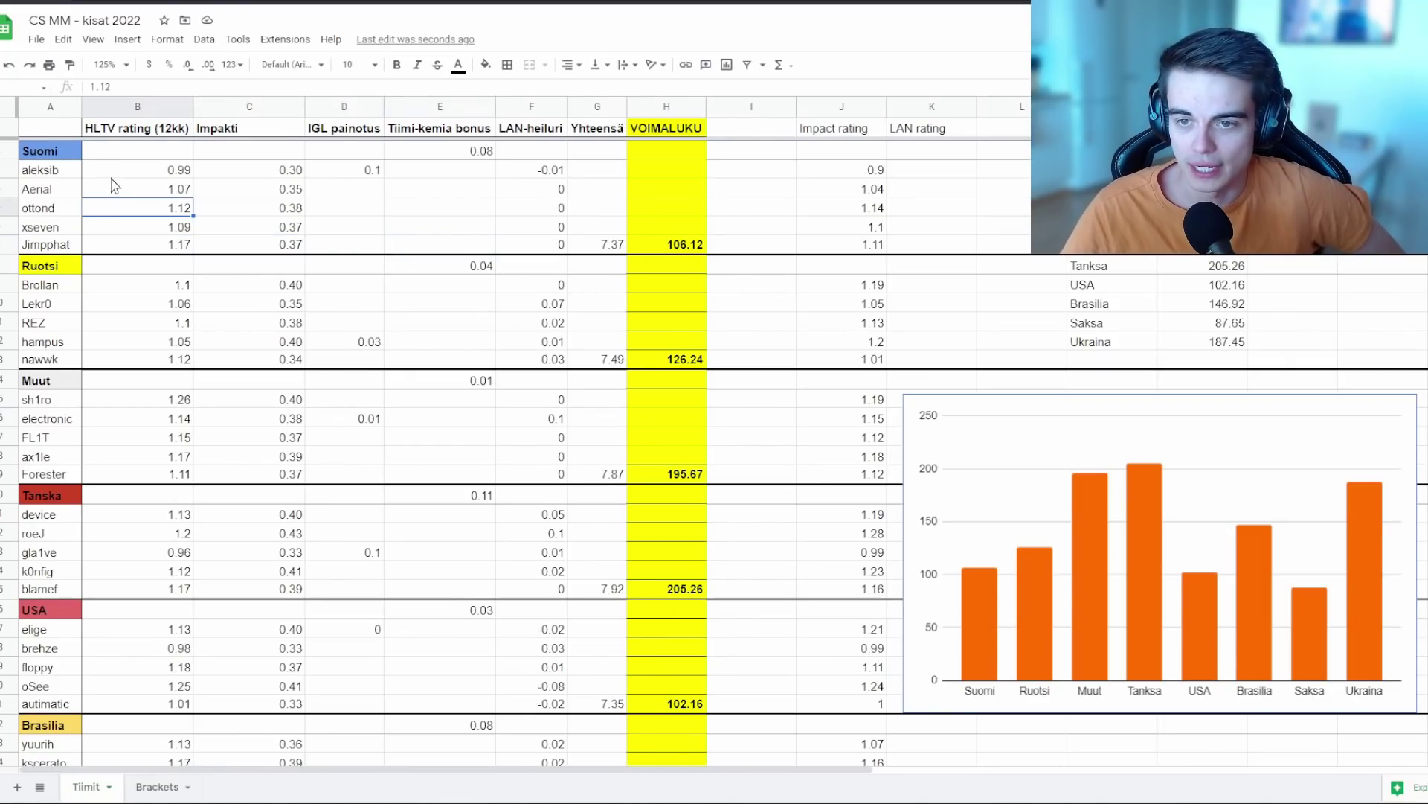
{"action": "left_click", "coordinate": [120, 176]}
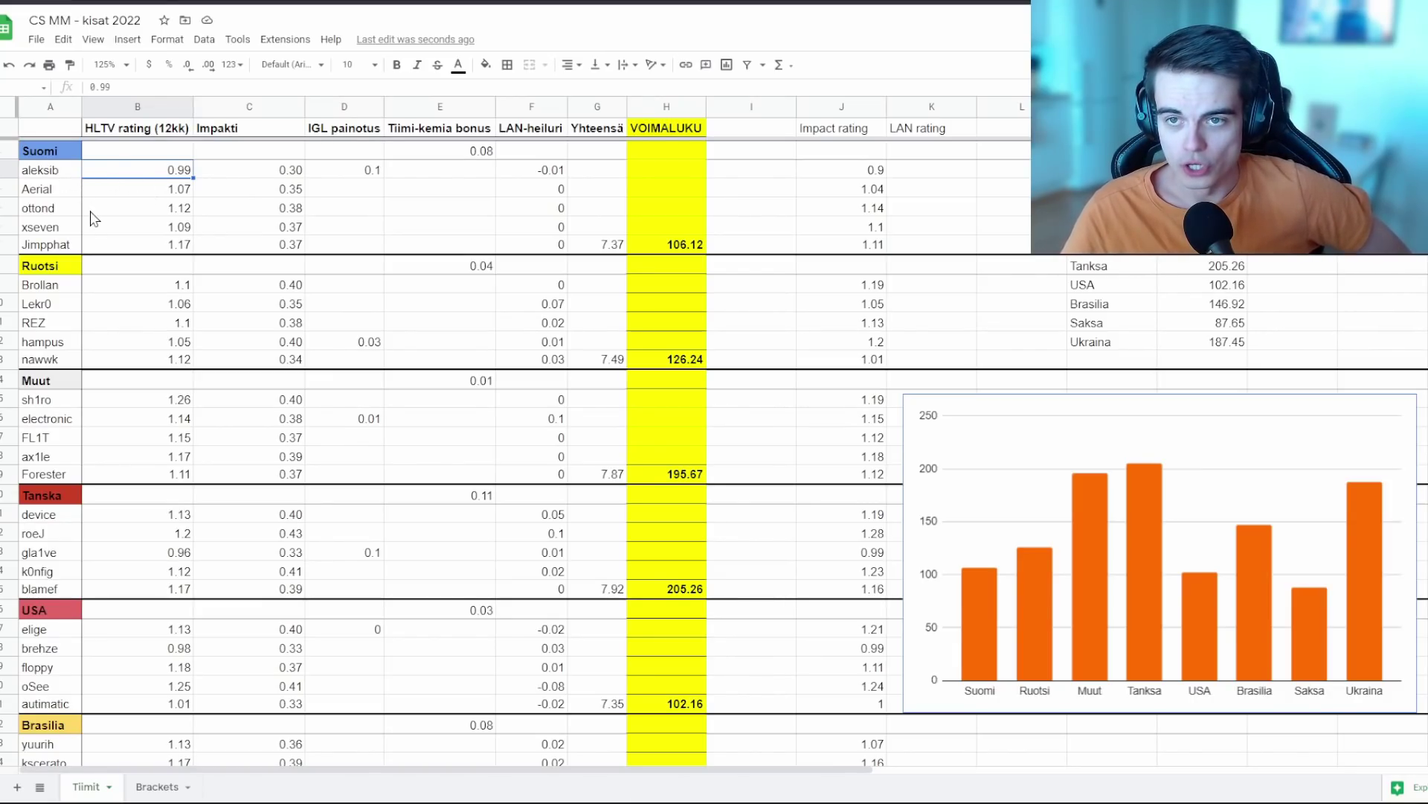
Step: Return to the Brackets sheet and review the quarter-final pairings, especially Ukraina against Suomi
{"action": "left_click", "coordinate": [157, 786]}
{"action": "left_click", "coordinate": [227, 530]}
{"action": "left_click", "coordinate": [163, 536]}
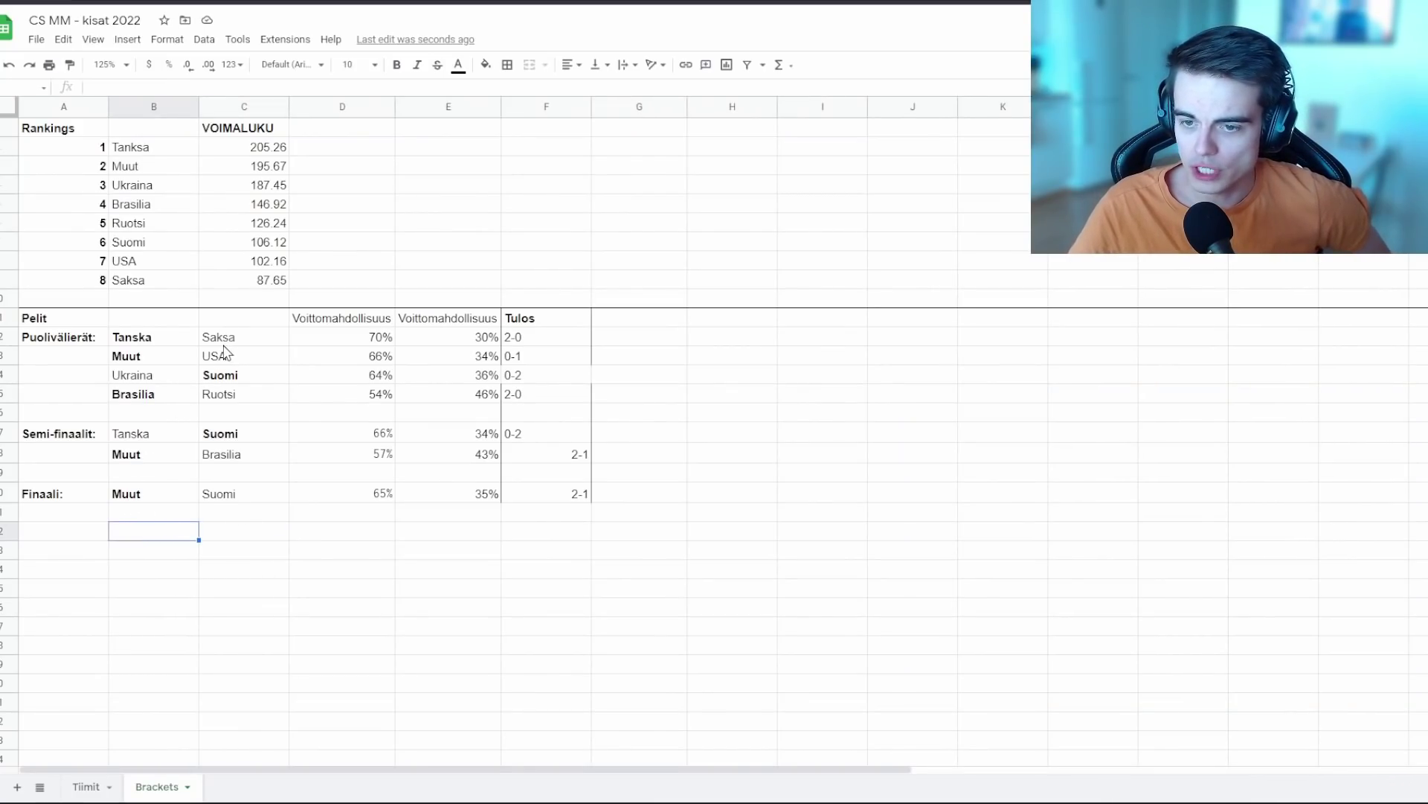
{"action": "left_click", "coordinate": [149, 417]}
{"action": "left_click", "coordinate": [158, 378]}
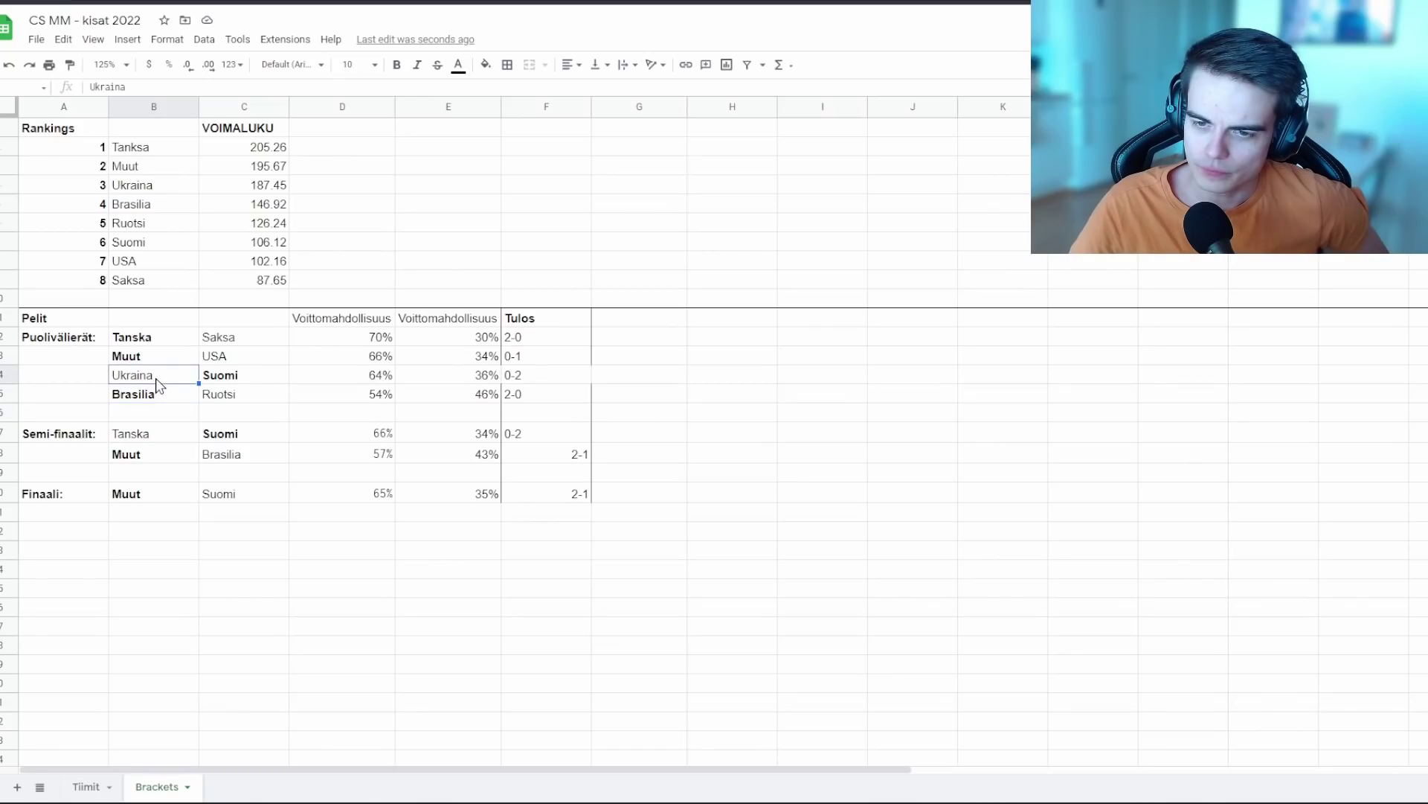
{"action": "left_click", "coordinate": [104, 385]}
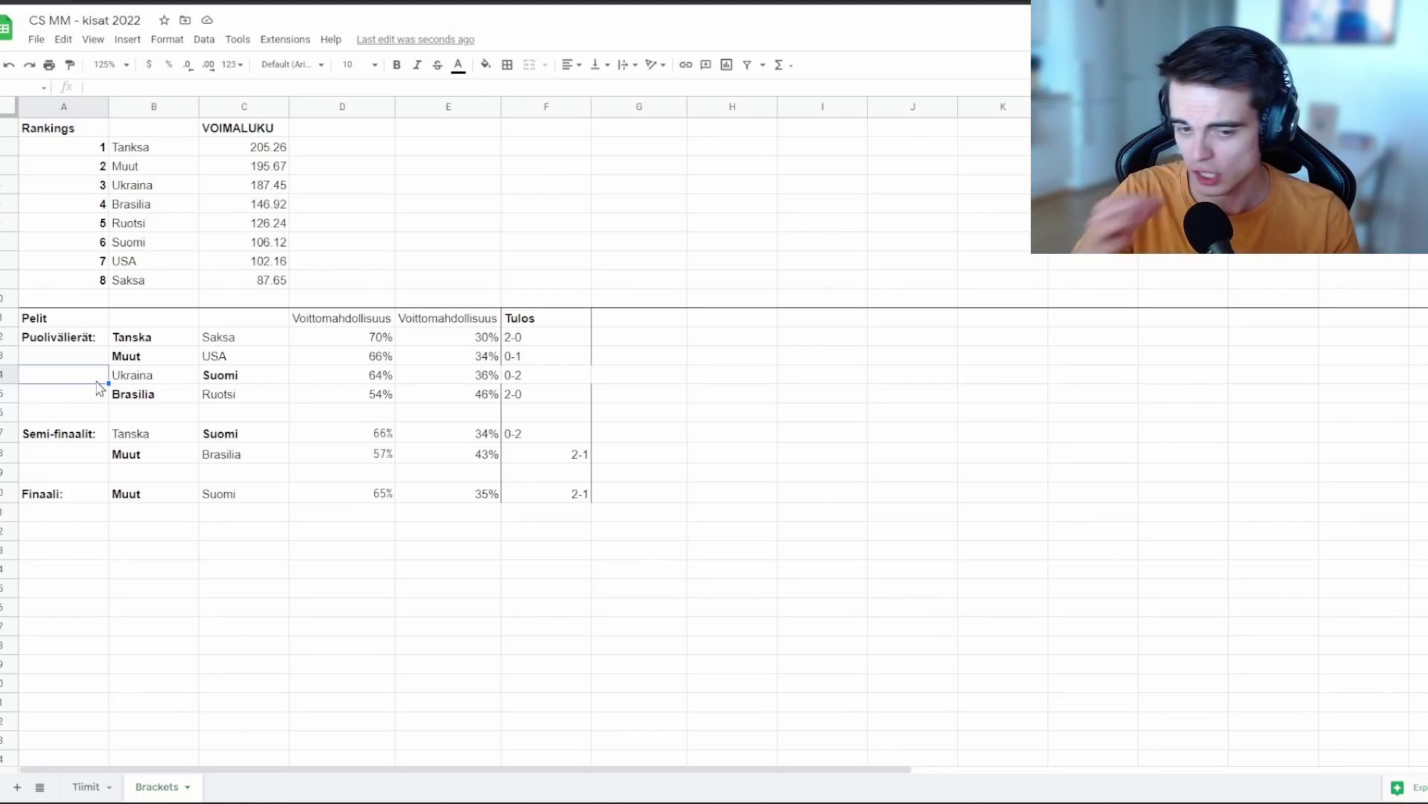
Step: Review Brasilia's path from the quarter-final to its semi-final against Muut, including the semi-final's Tulos
{"action": "left_click", "coordinate": [155, 399]}
{"action": "left_click", "coordinate": [210, 457]}
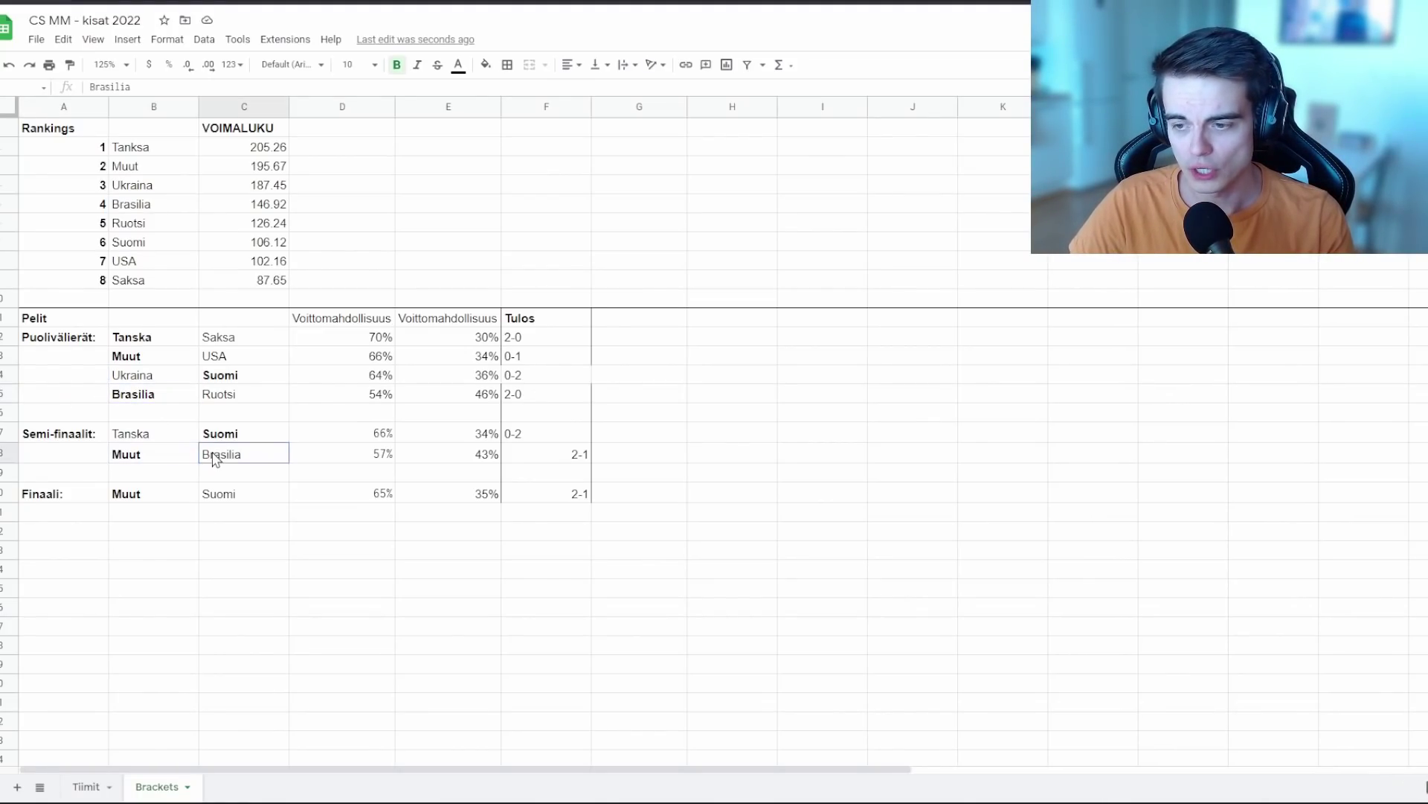
{"action": "left_click", "coordinate": [188, 457]}
{"action": "left_click", "coordinate": [199, 461]}
{"action": "left_click", "coordinate": [192, 457]}
{"action": "left_click", "coordinate": [217, 462]}
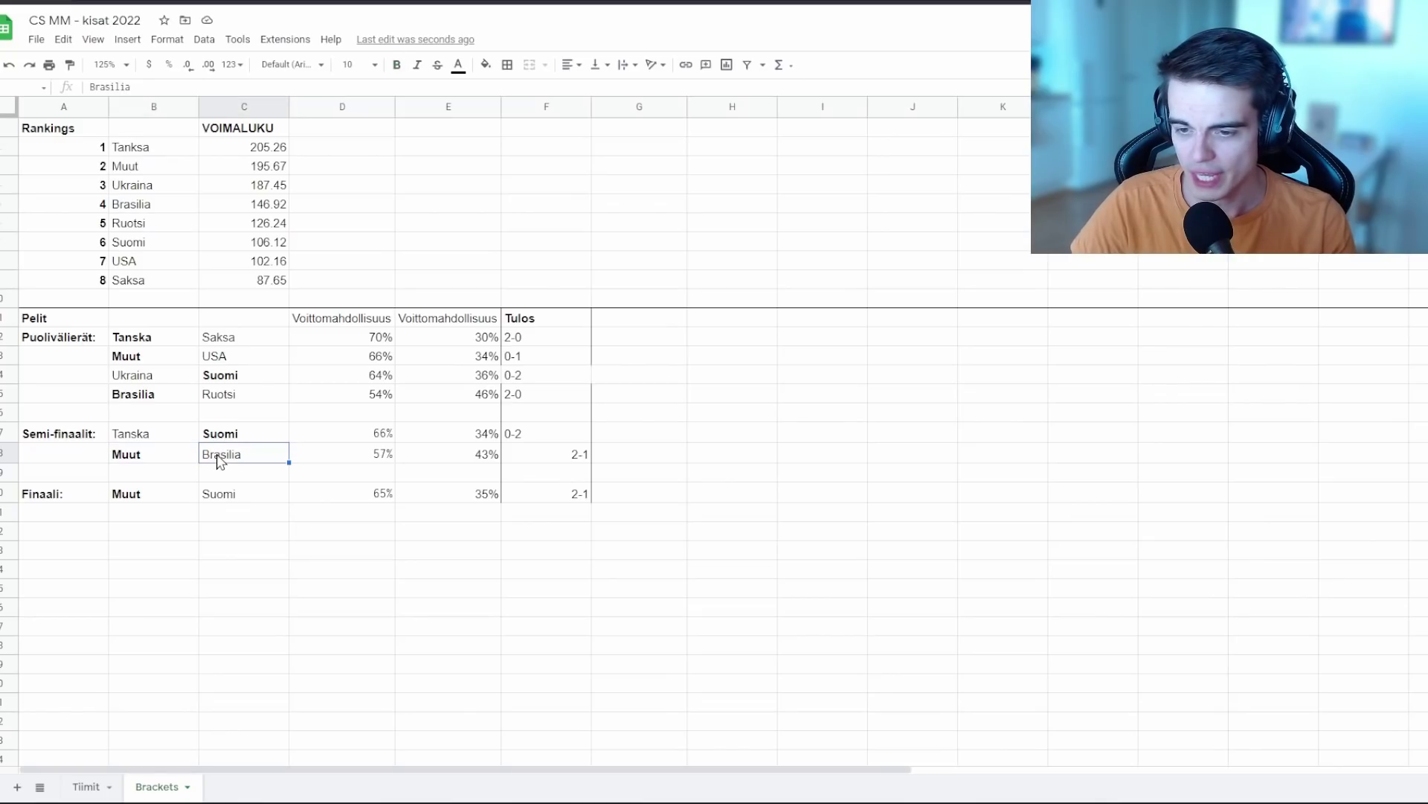
{"action": "left_click", "coordinate": [177, 465]}
{"action": "left_click", "coordinate": [223, 461]}
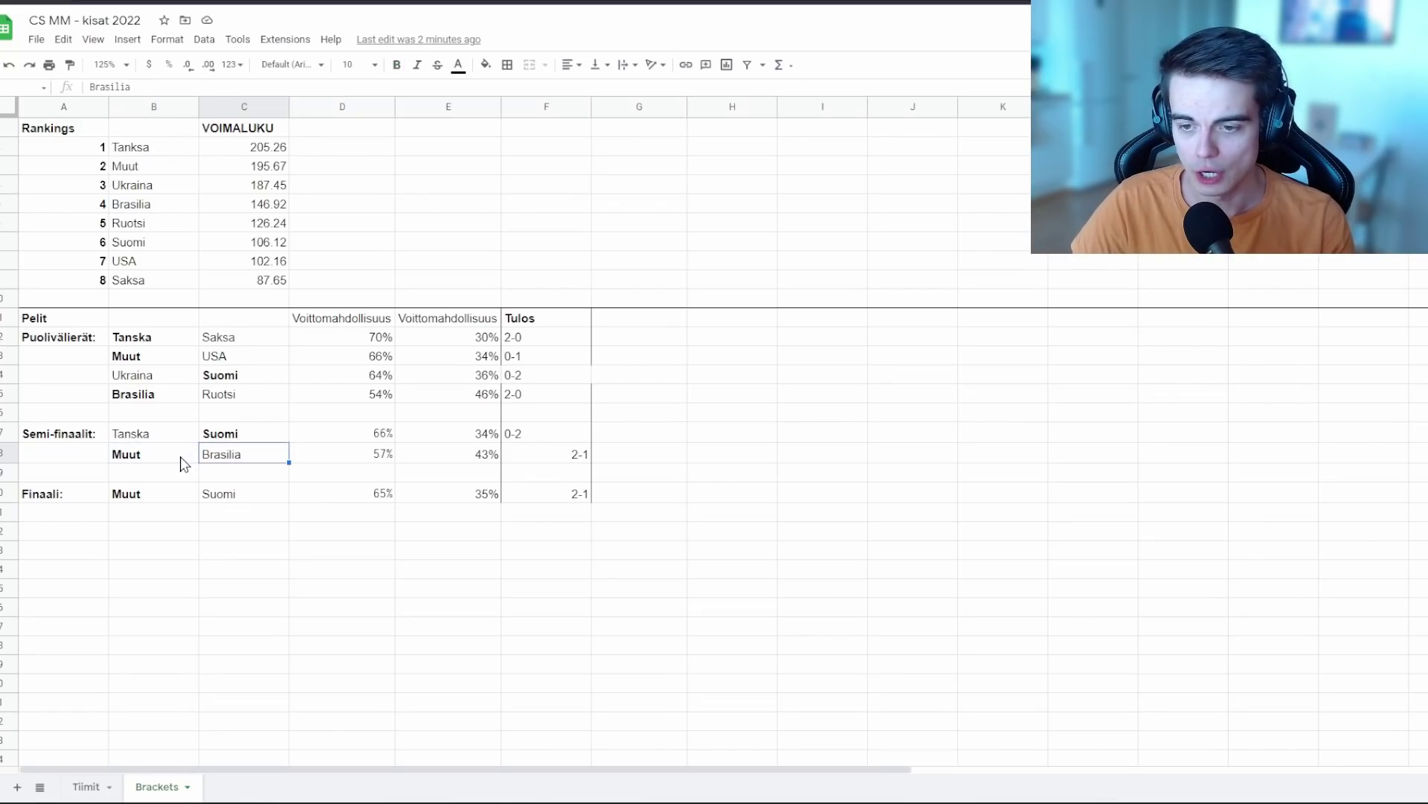
{"action": "left_click", "coordinate": [187, 463]}
{"action": "left_click", "coordinate": [546, 458]}
{"action": "left_click", "coordinate": [156, 458]}
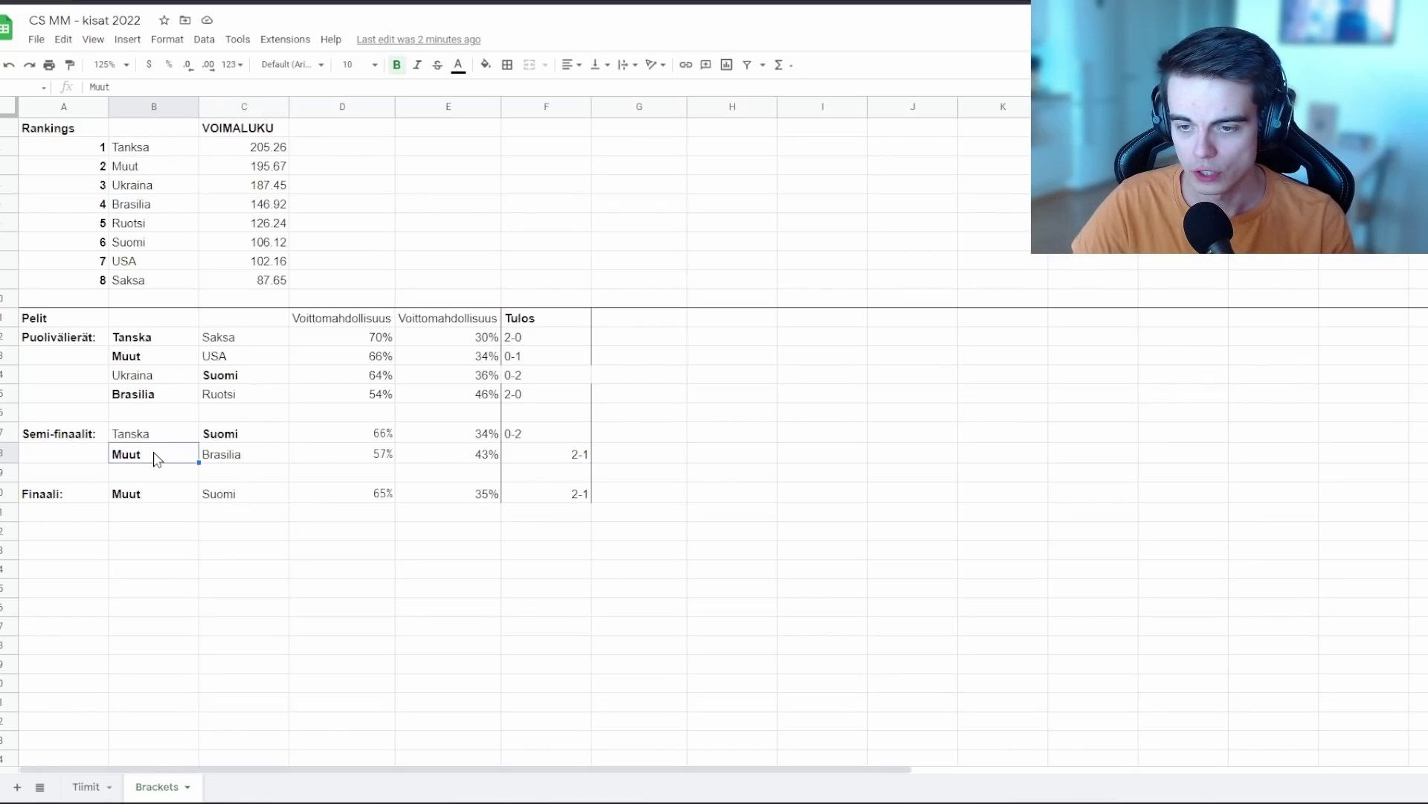
{"action": "left_click", "coordinate": [231, 464]}
{"action": "left_click", "coordinate": [187, 463]}
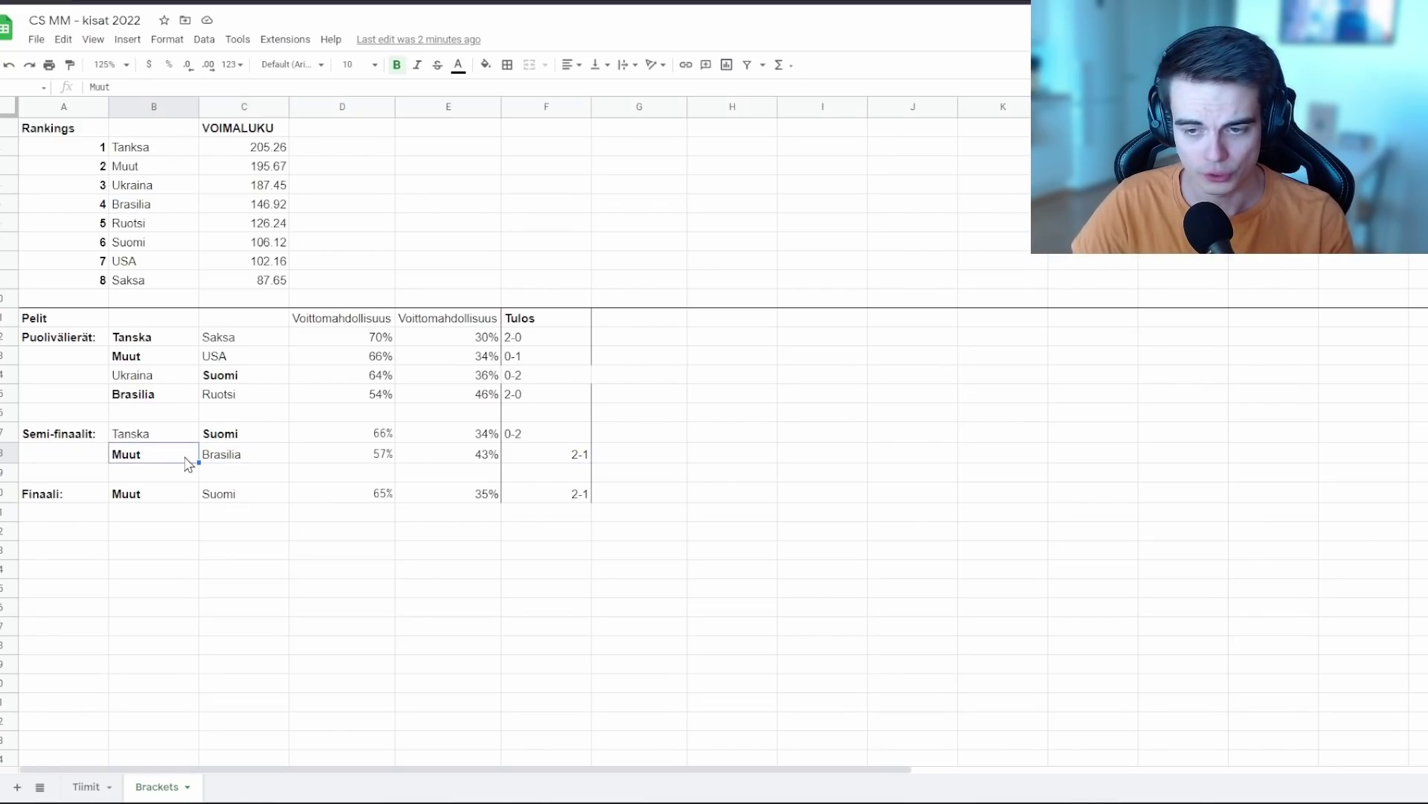
Step: Inspect the Tanska–Suomi semi-final and Tanska's win probability formula
{"action": "left_click", "coordinate": [248, 440]}
{"action": "left_click_drag", "start_coordinate": [155, 439], "coordinate": [248, 438]}
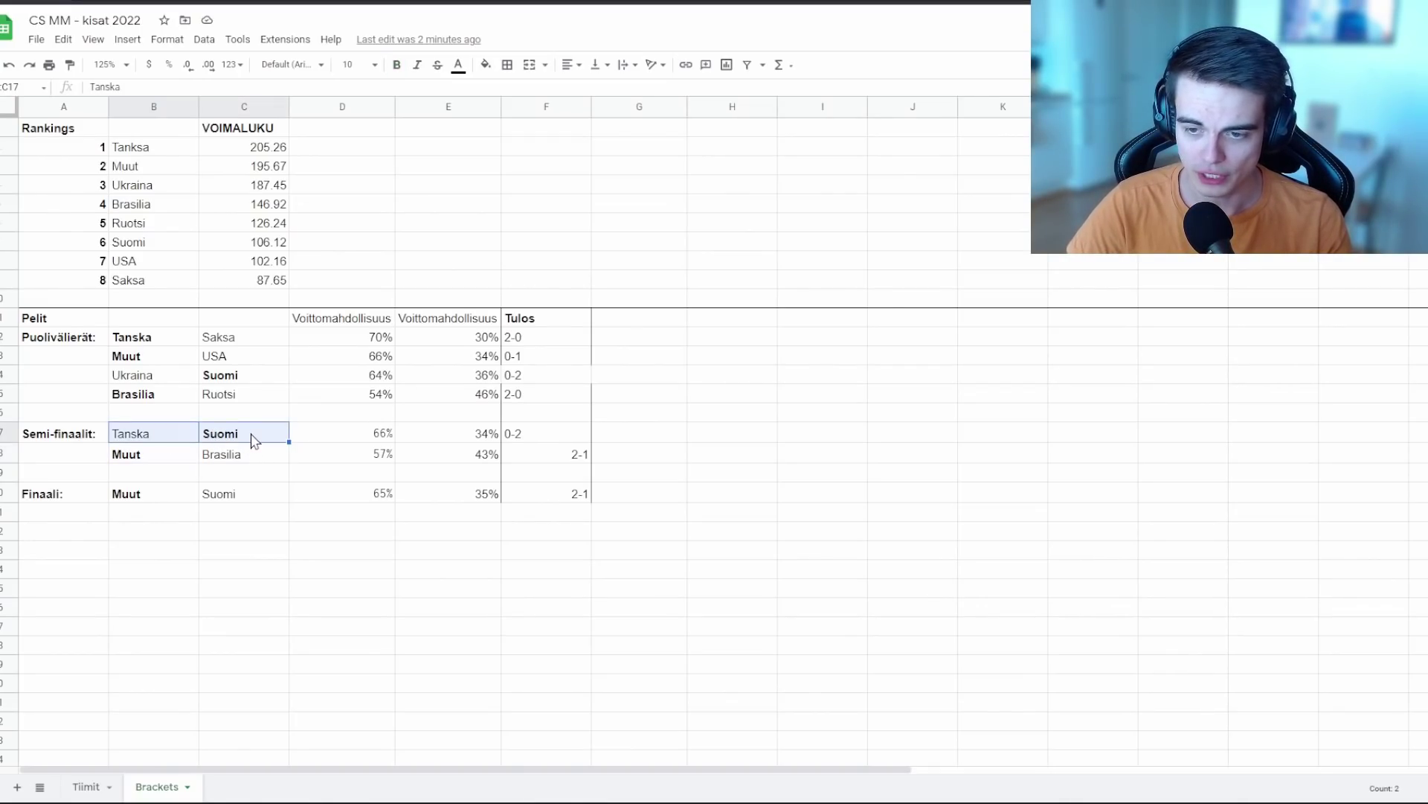
{"action": "left_click", "coordinate": [312, 441]}
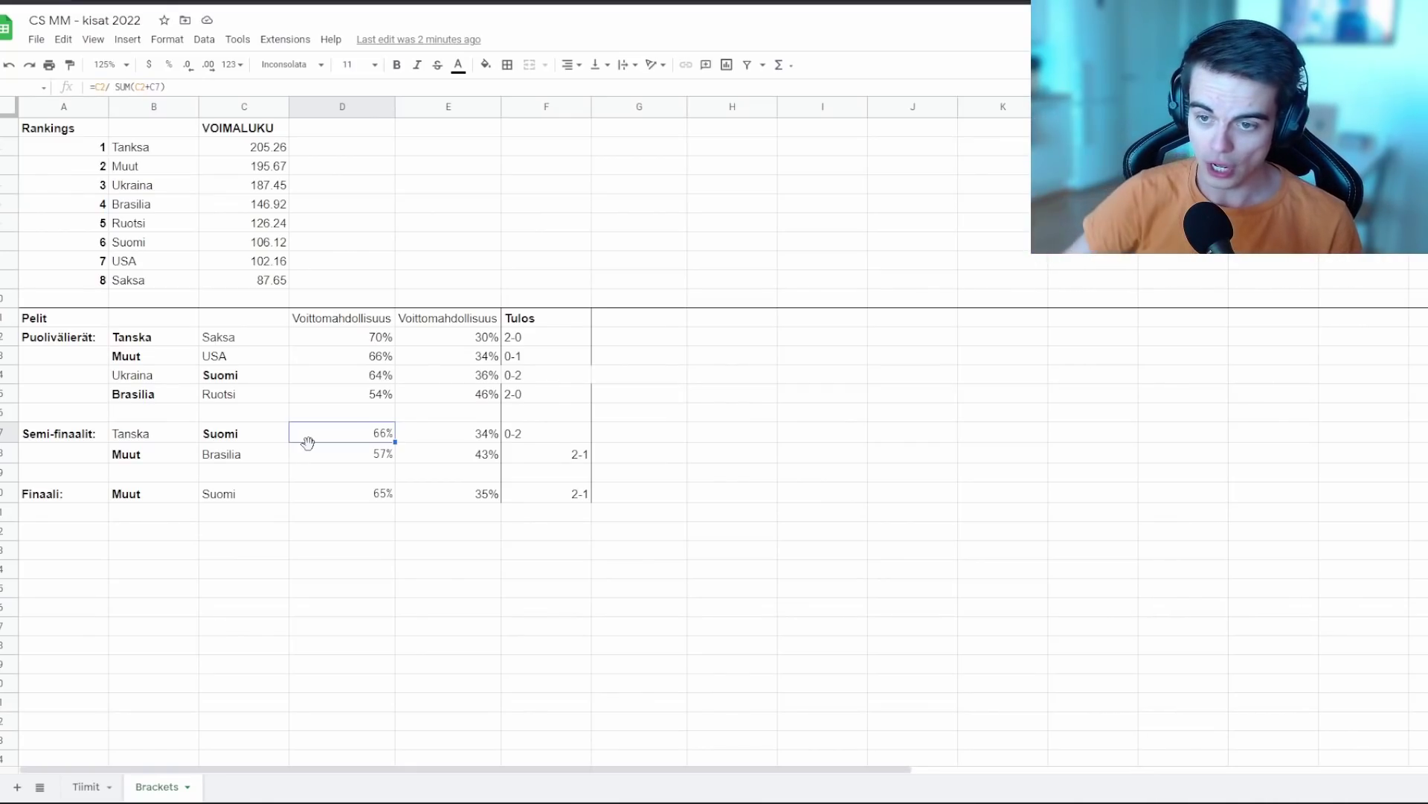
{"action": "left_click", "coordinate": [375, 517]}
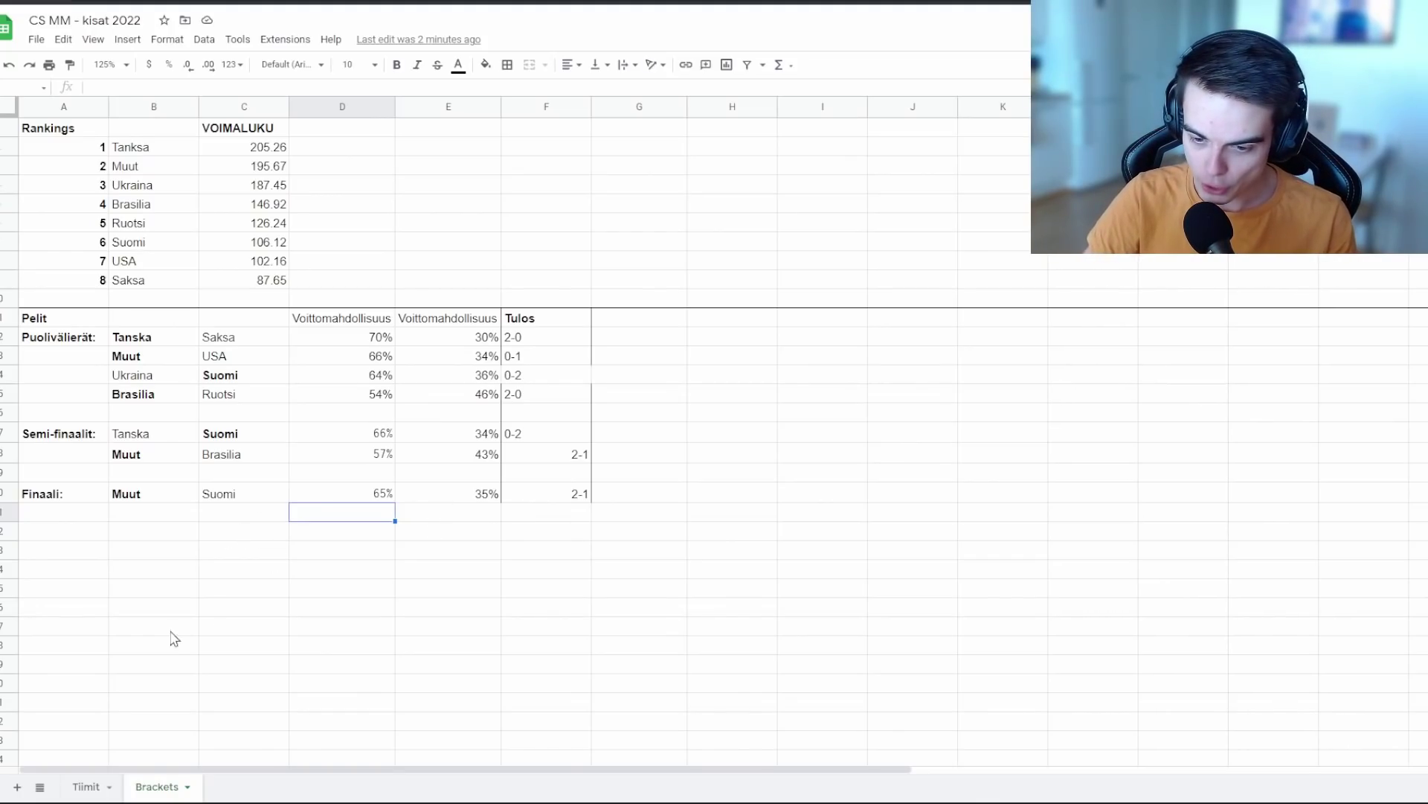
Step: Look through all the teams' rosters and ratings on the Tiimit sheet, undoing the accidental edit in the Muut rows
{"action": "left_click", "coordinate": [93, 786]}
{"action": "scroll", "coordinate": [150, 298], "scroll_direction": "down", "scroll_amount": 10}
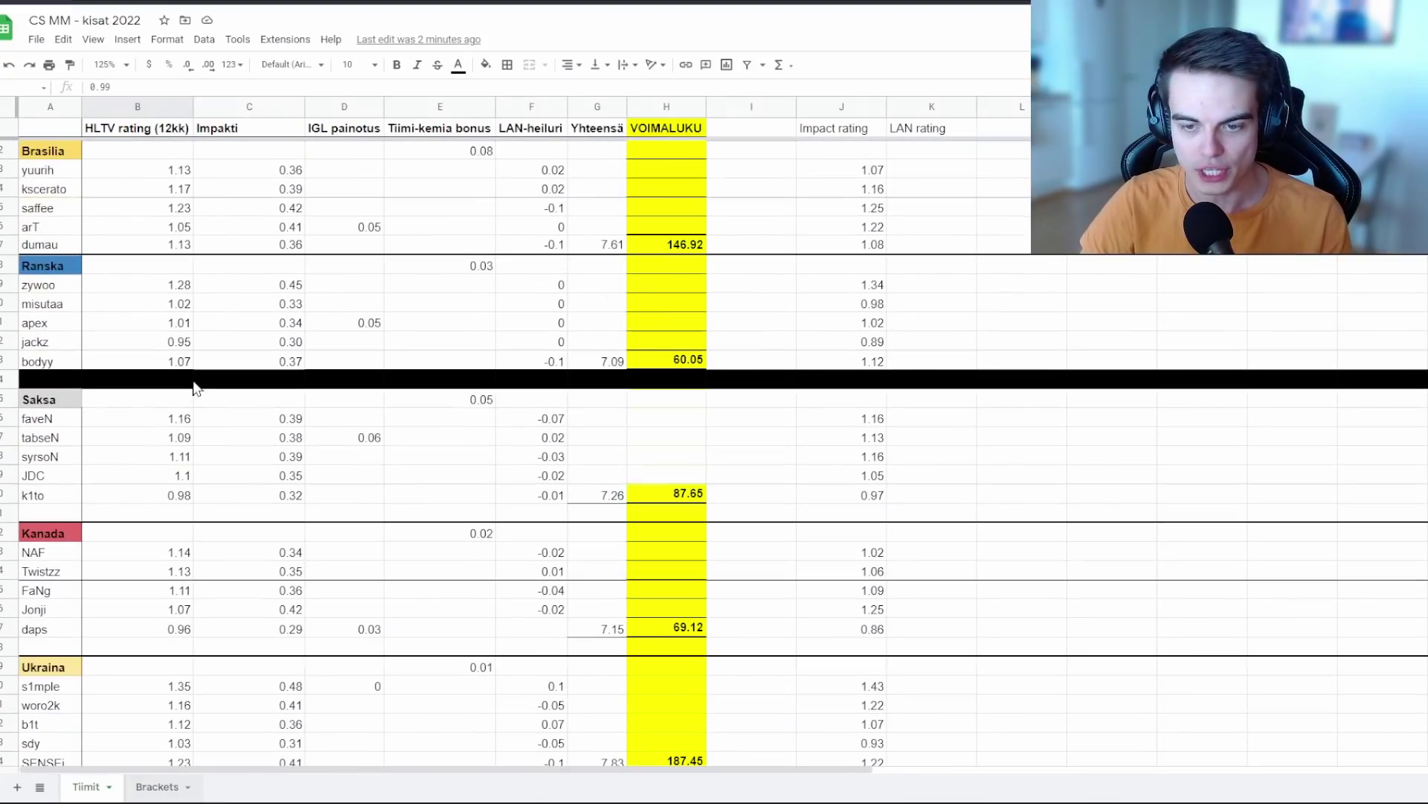
{"action": "scroll", "coordinate": [198, 382], "scroll_direction": "up", "scroll_amount": 10}
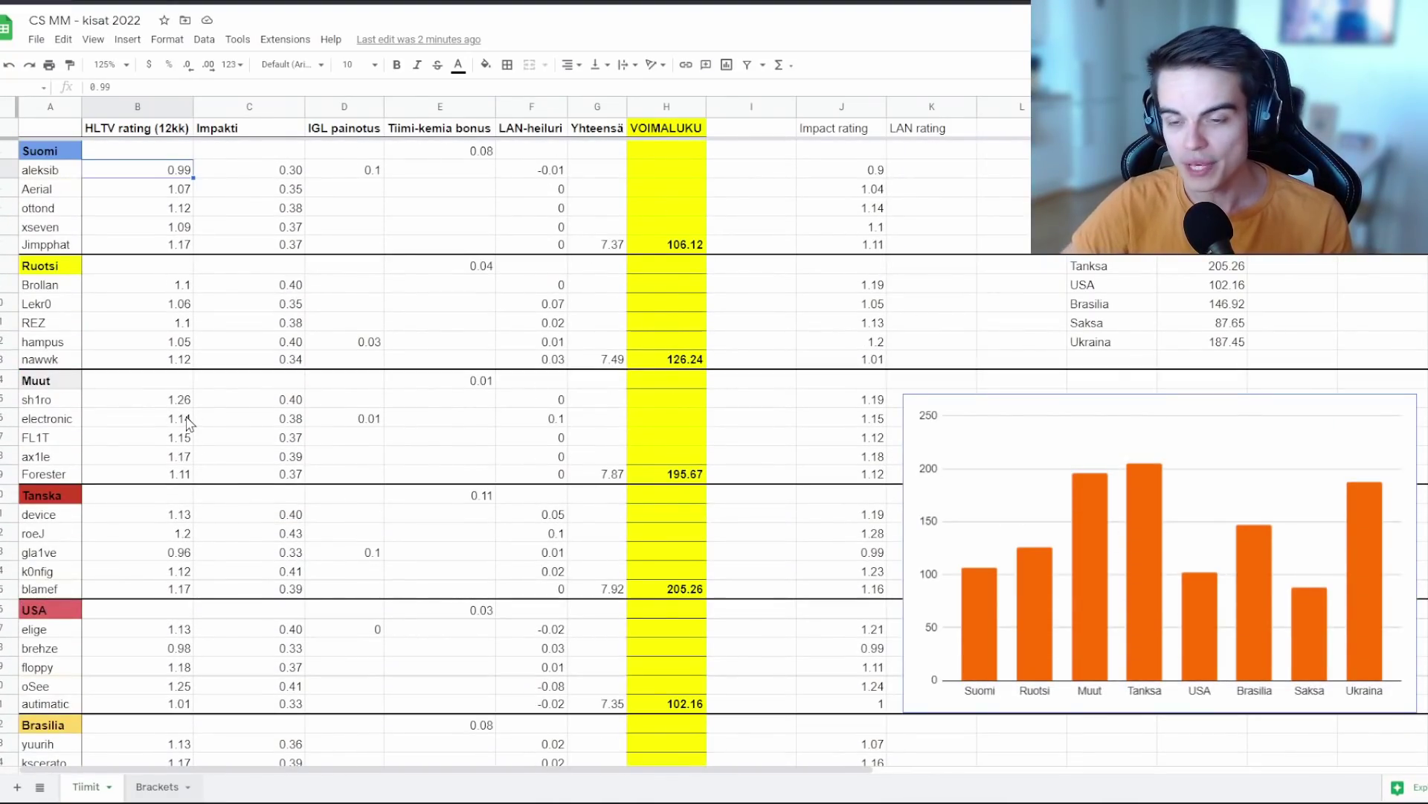
{"action": "scroll", "coordinate": [189, 423], "scroll_direction": "down", "scroll_amount": 10}
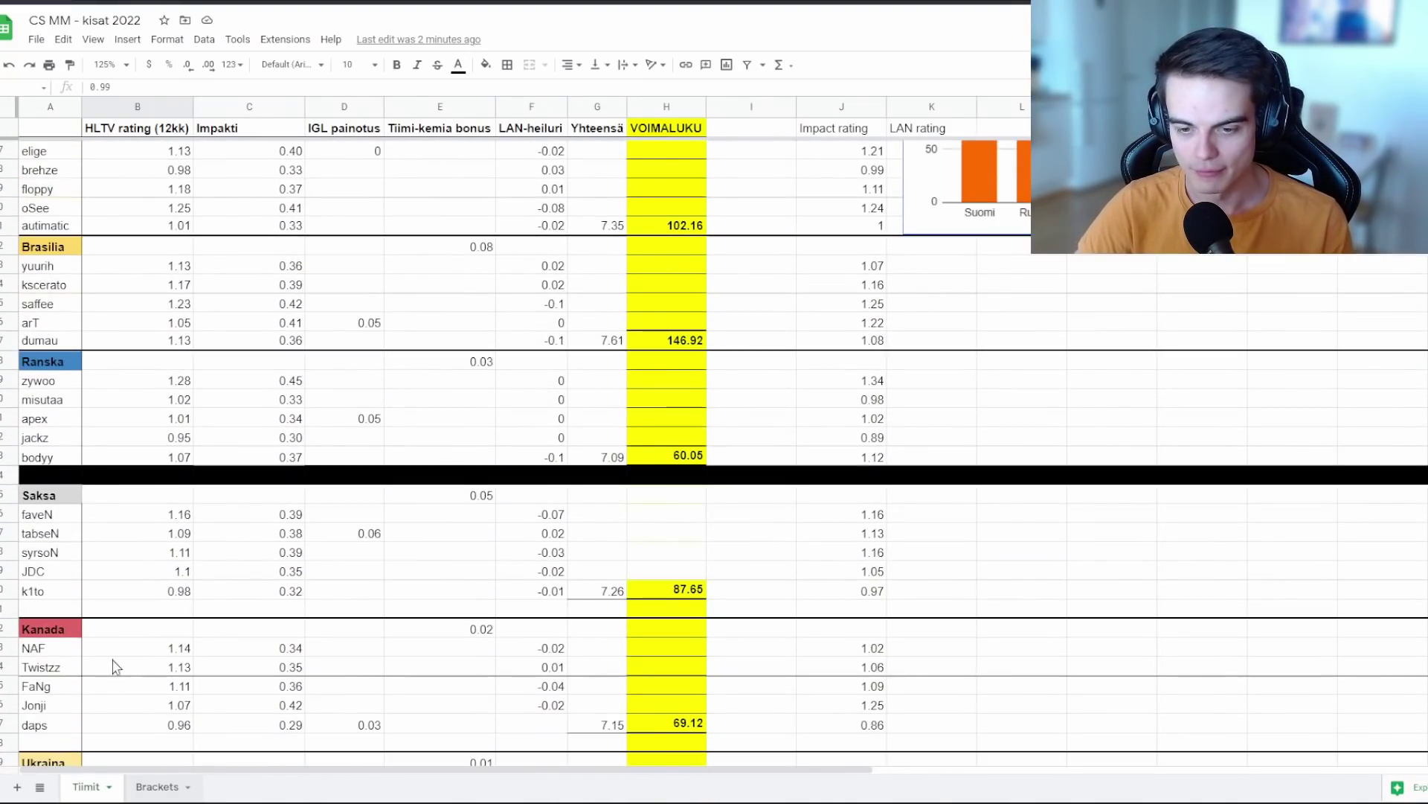
{"action": "scroll", "coordinate": [125, 633], "scroll_direction": "up", "scroll_amount": 5}
{"action": "scroll", "coordinate": [123, 583], "scroll_direction": "up", "scroll_amount": 5}
{"action": "left_click", "coordinate": [51, 205]}
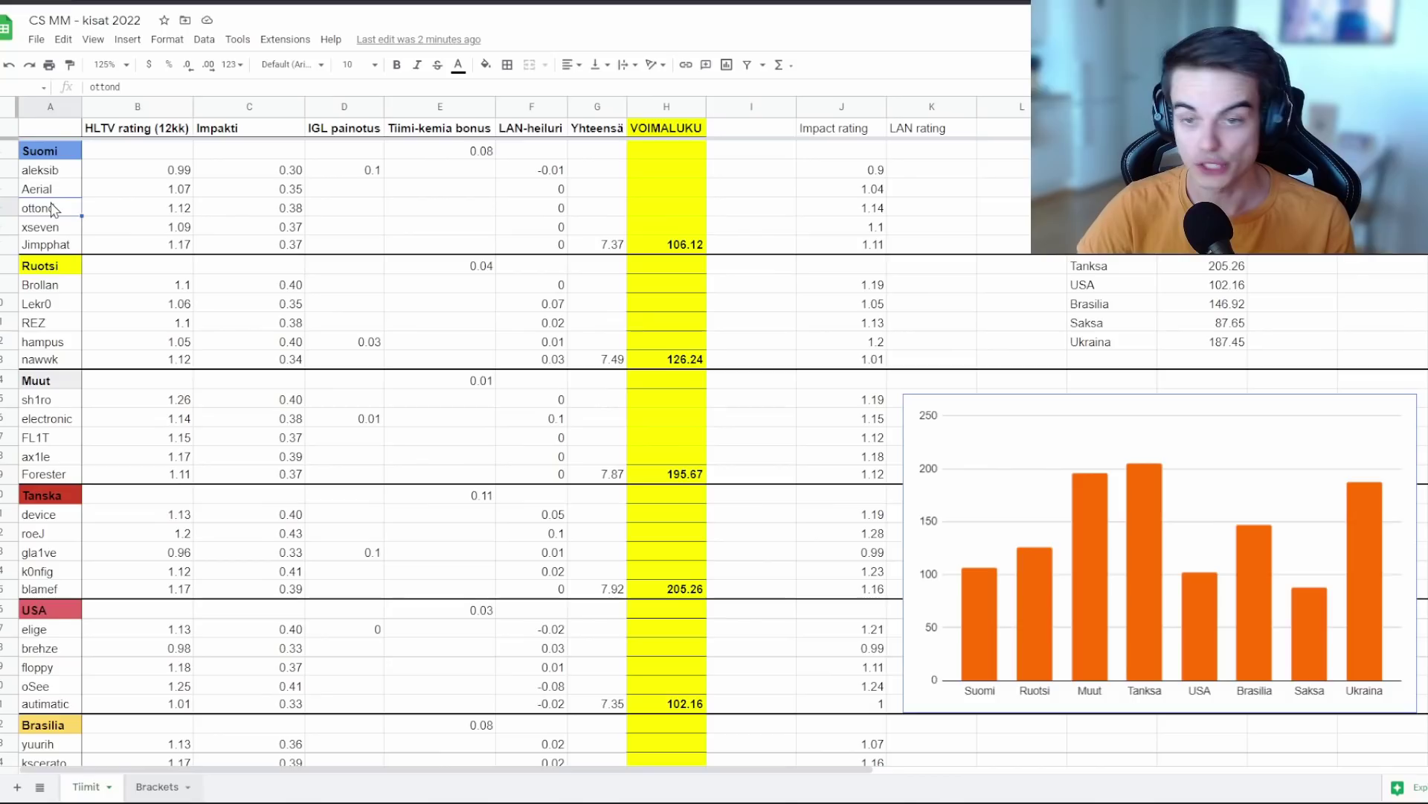
{"action": "left_click", "coordinate": [125, 228]}
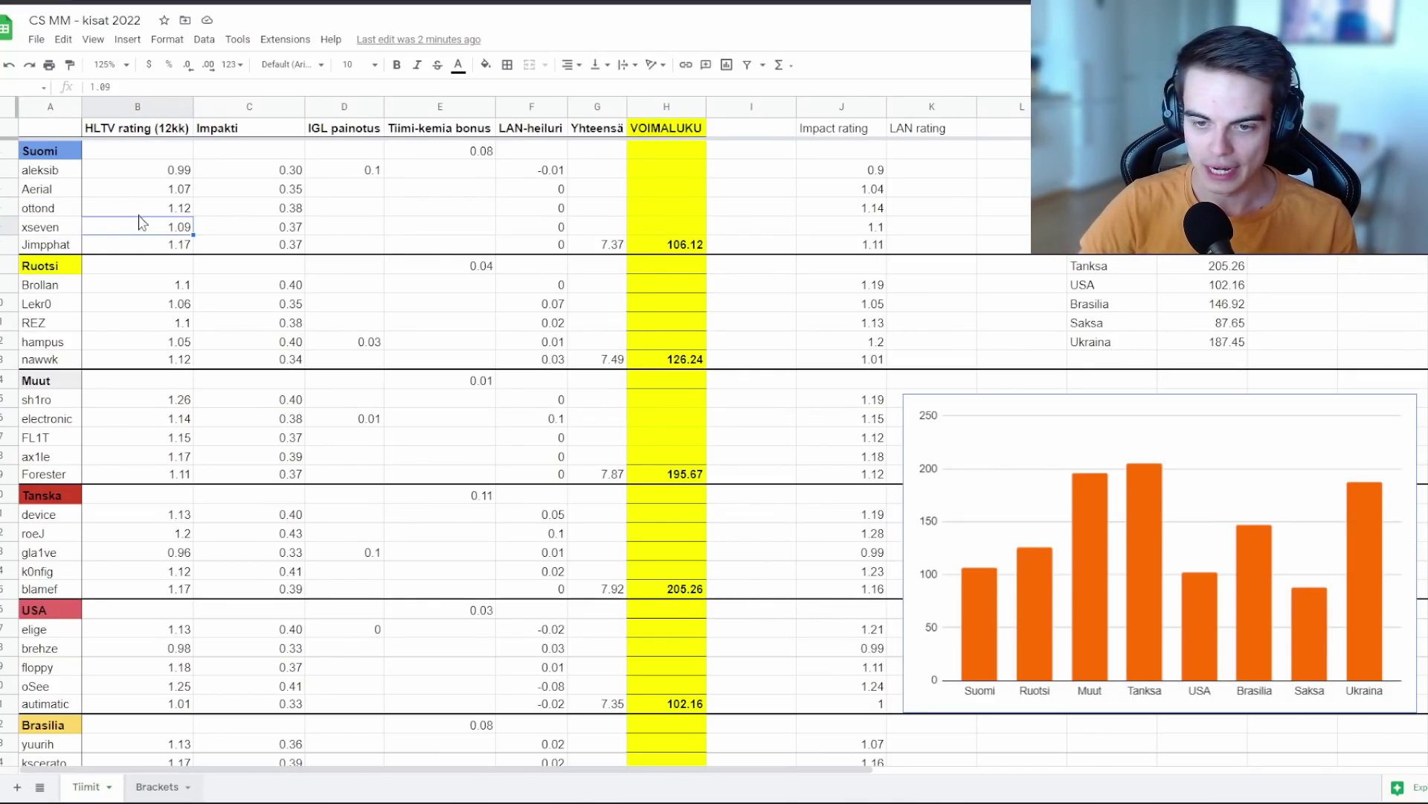
{"action": "left_click", "coordinate": [62, 444]}
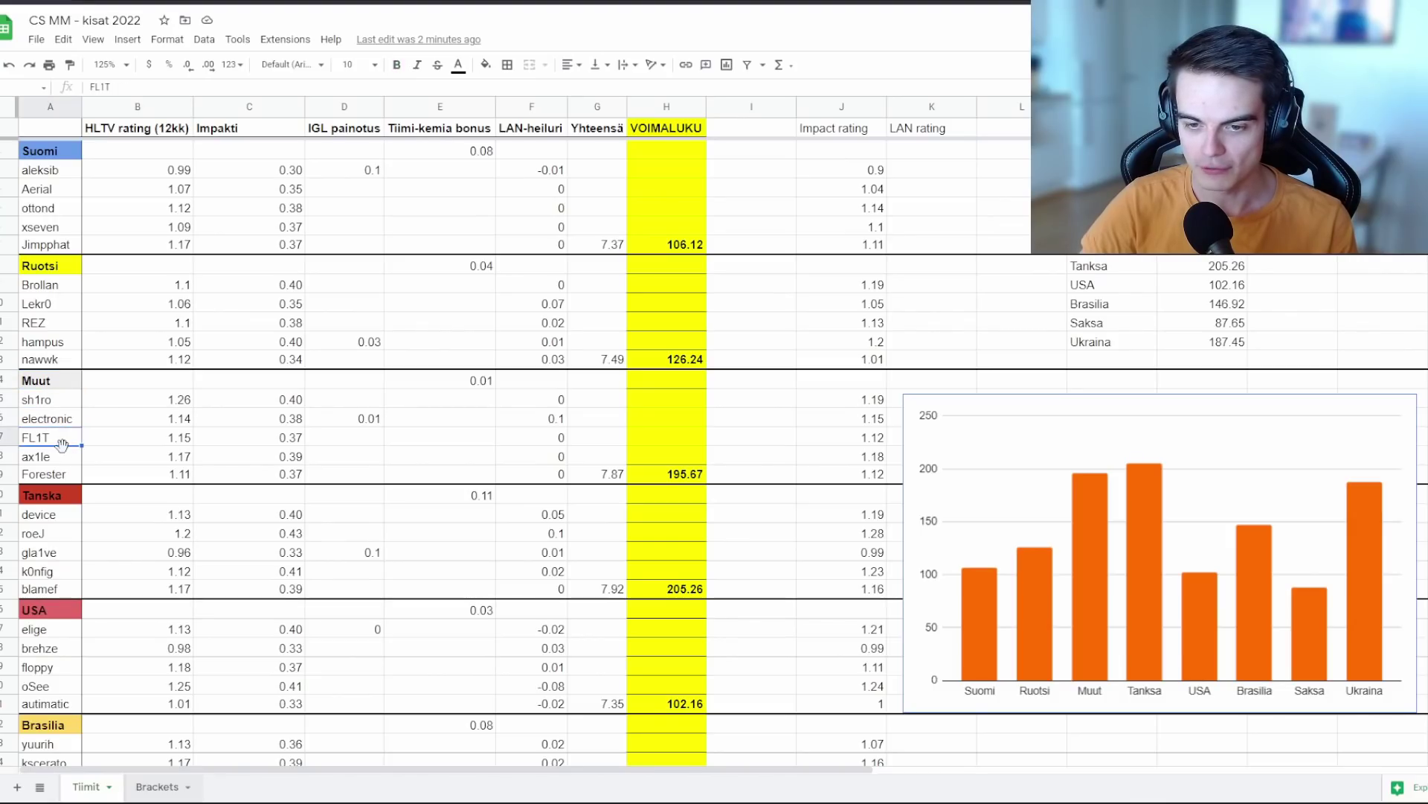
{"action": "left_click_drag", "start_coordinate": [62, 444], "coordinate": [104, 400]}
{"action": "key", "text": "ctrl+z"}
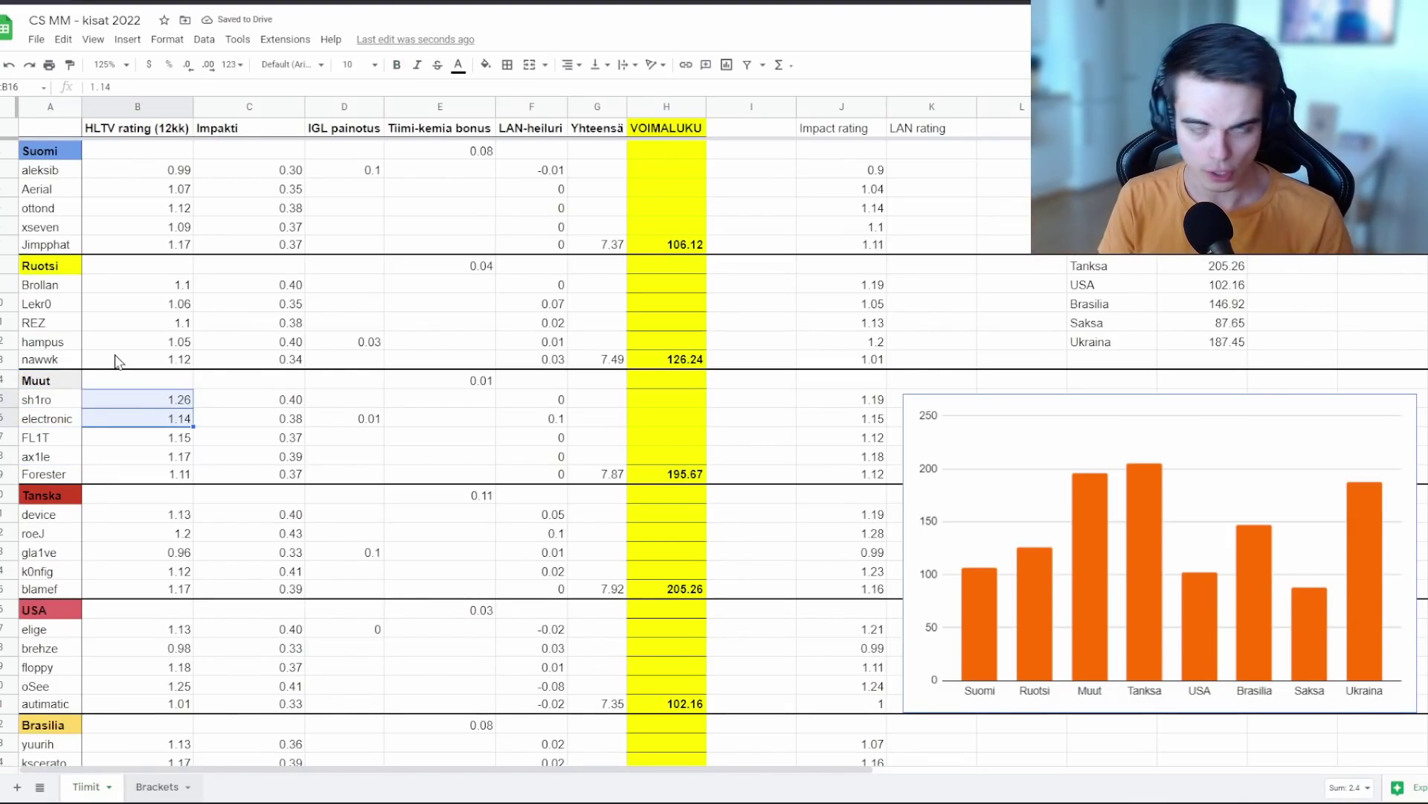